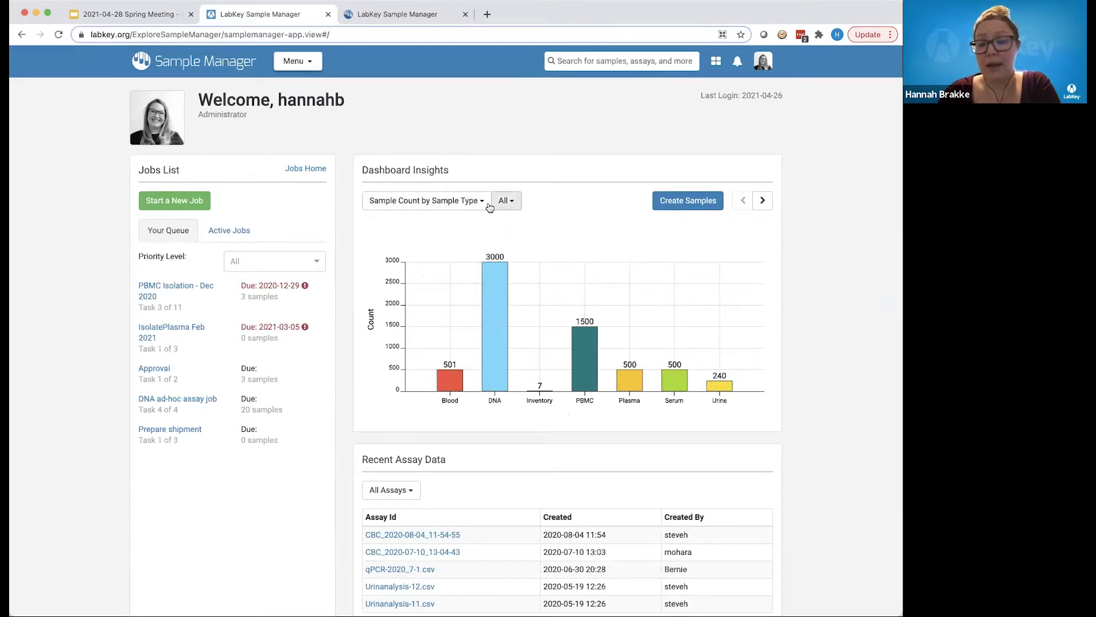
# - Filter the Sample Count by Sample Type chart to the last month, and finally to the last year
pyautogui.click(514, 203)
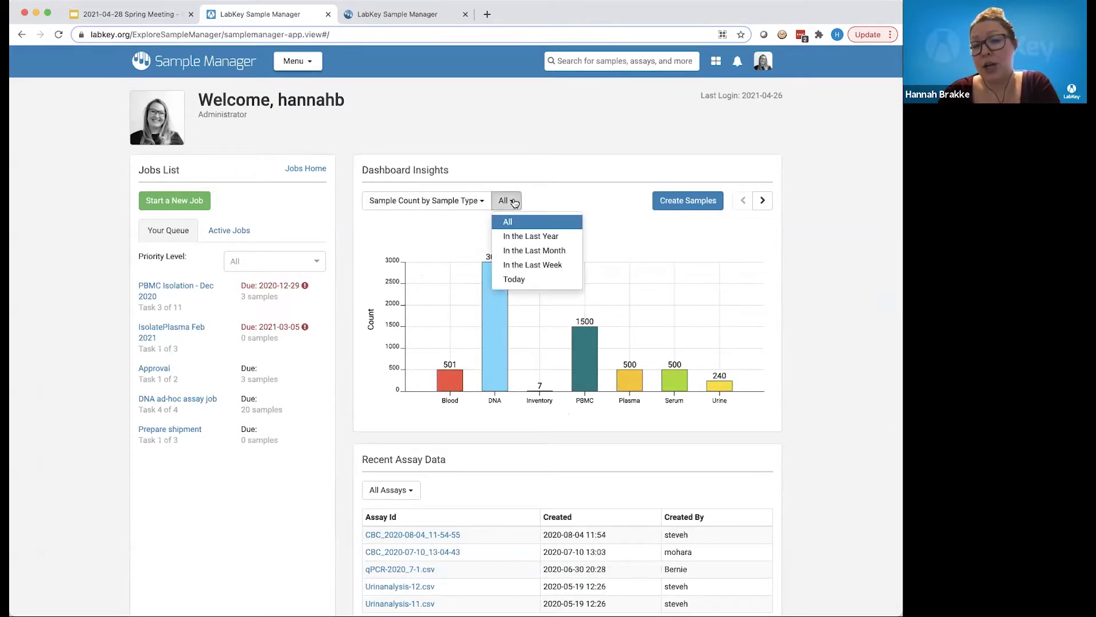
pyautogui.click(535, 253)
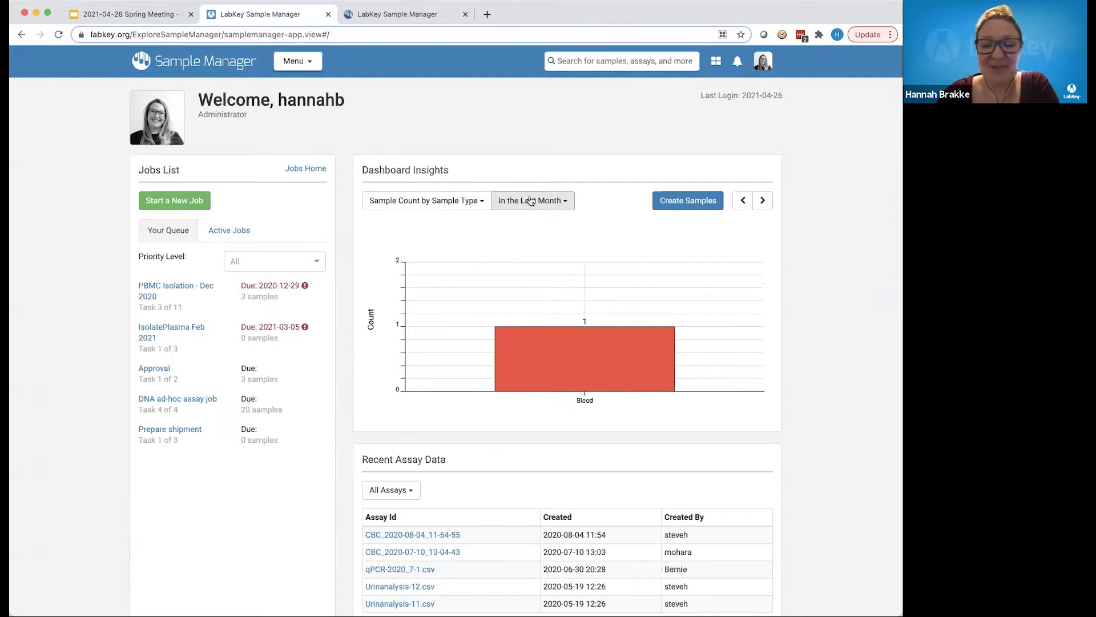
pyautogui.click(555, 206)
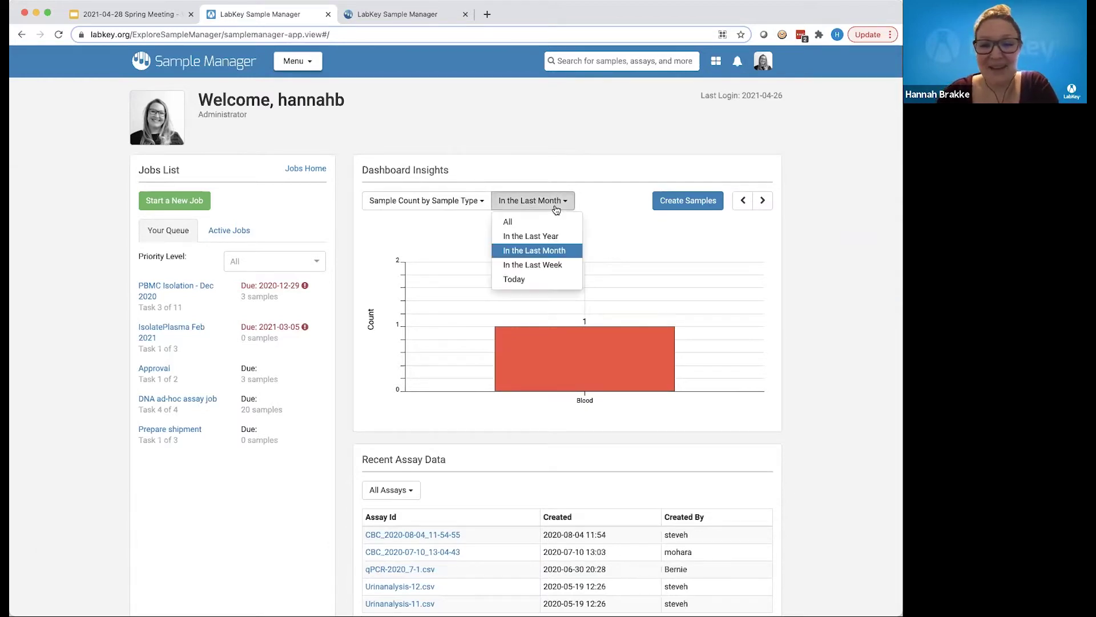
pyautogui.click(555, 237)
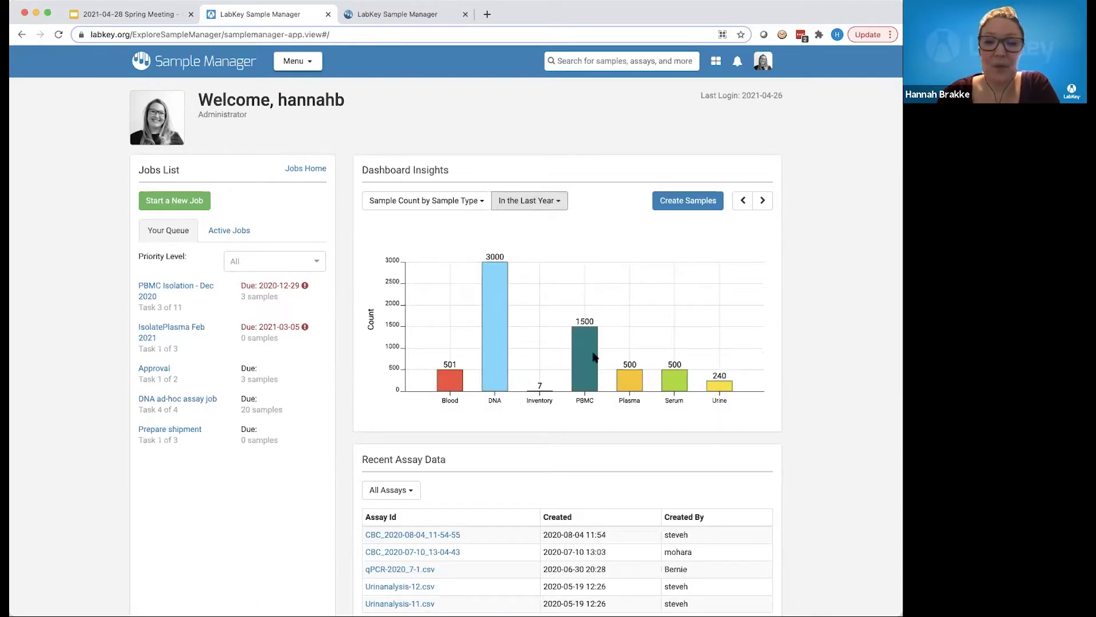
pyautogui.click(702, 201)
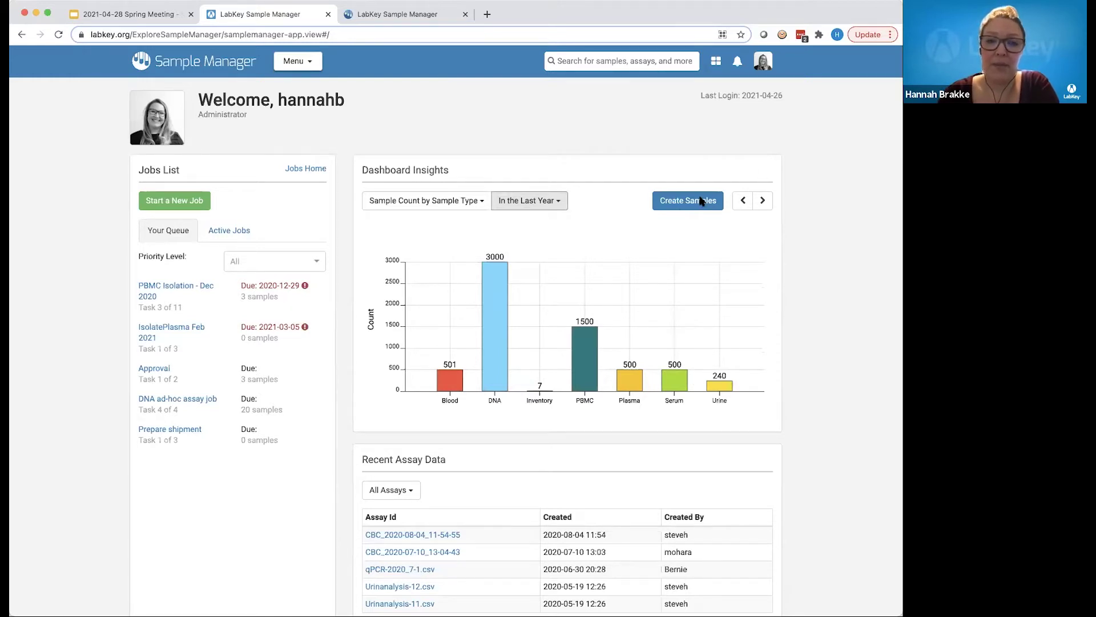
# - Filter the job queue to High priority, clear that filter, and switch the jobs list to active jobs
pyautogui.scroll(-1, 701, 238)
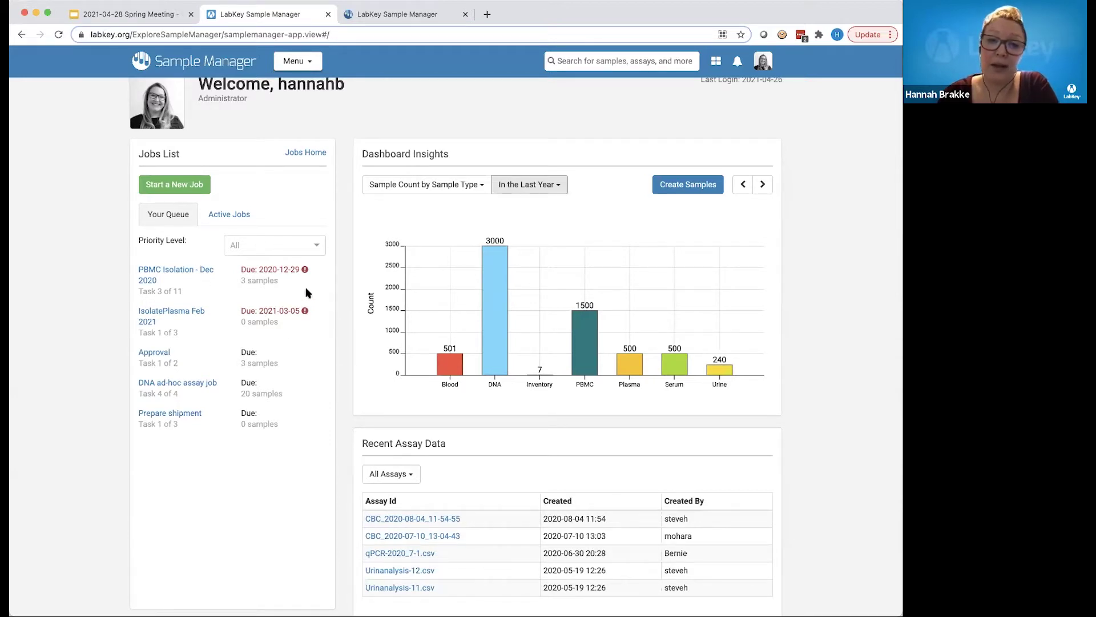
pyautogui.click(284, 244)
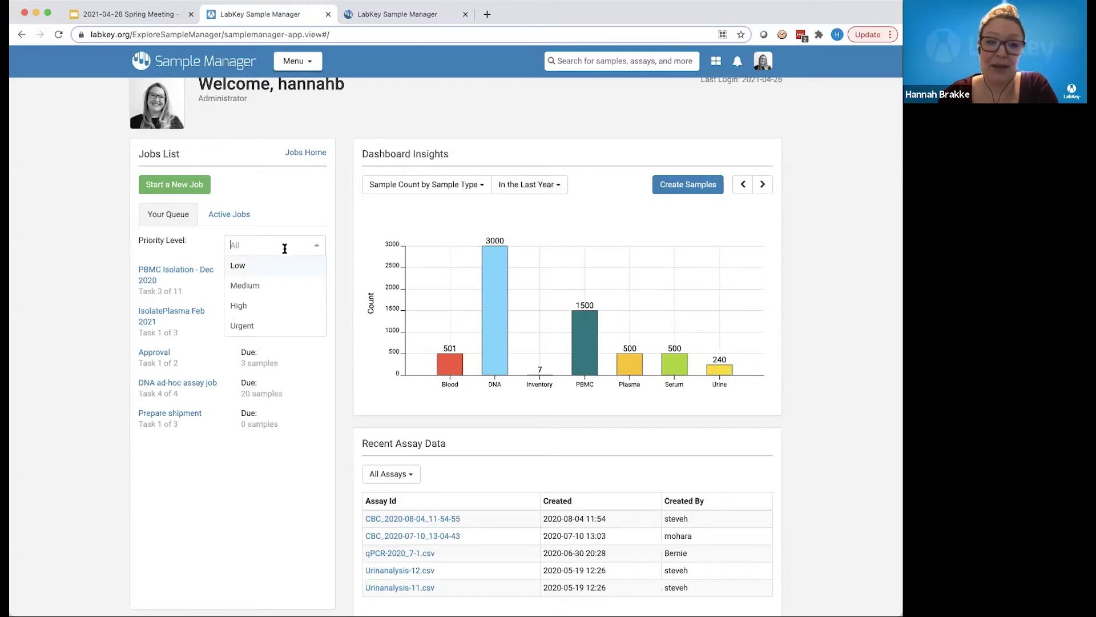
pyautogui.click(266, 308)
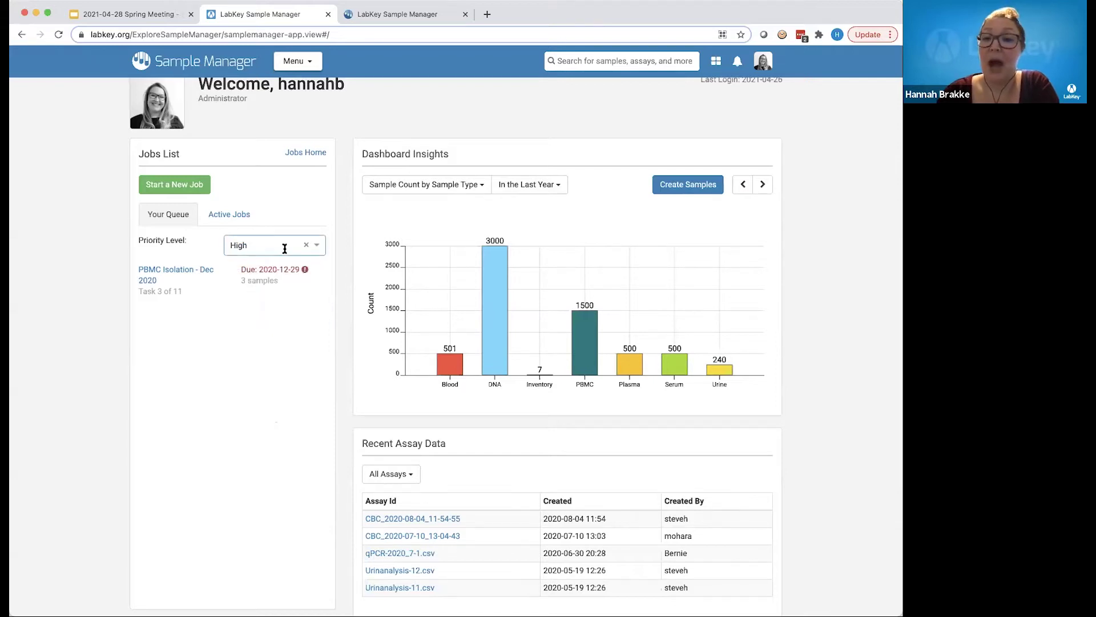
pyautogui.click(306, 246)
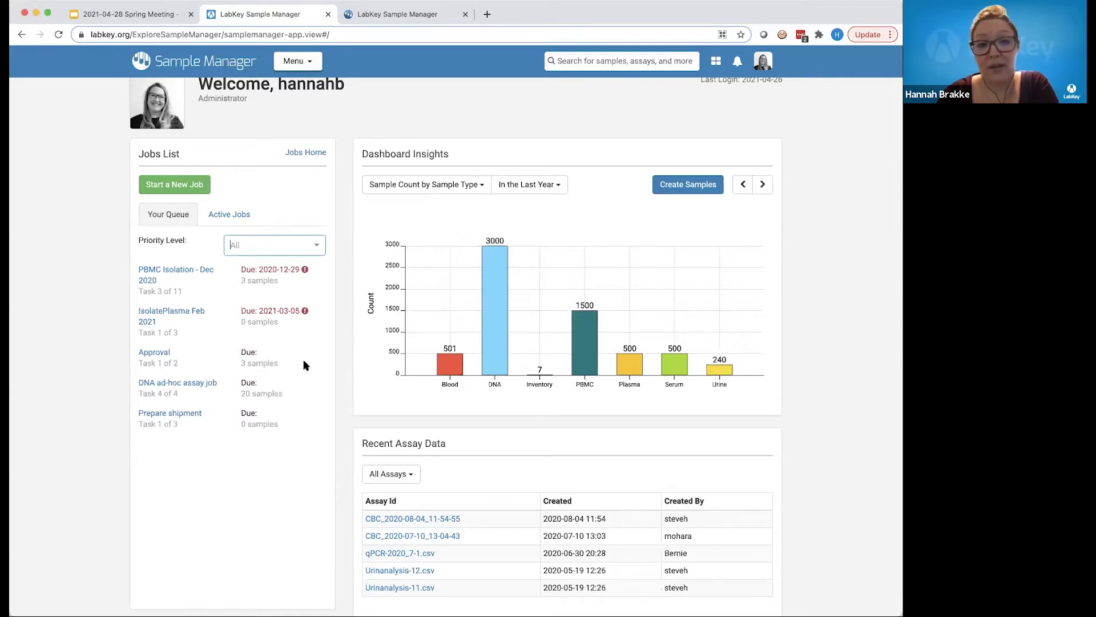
pyautogui.click(240, 217)
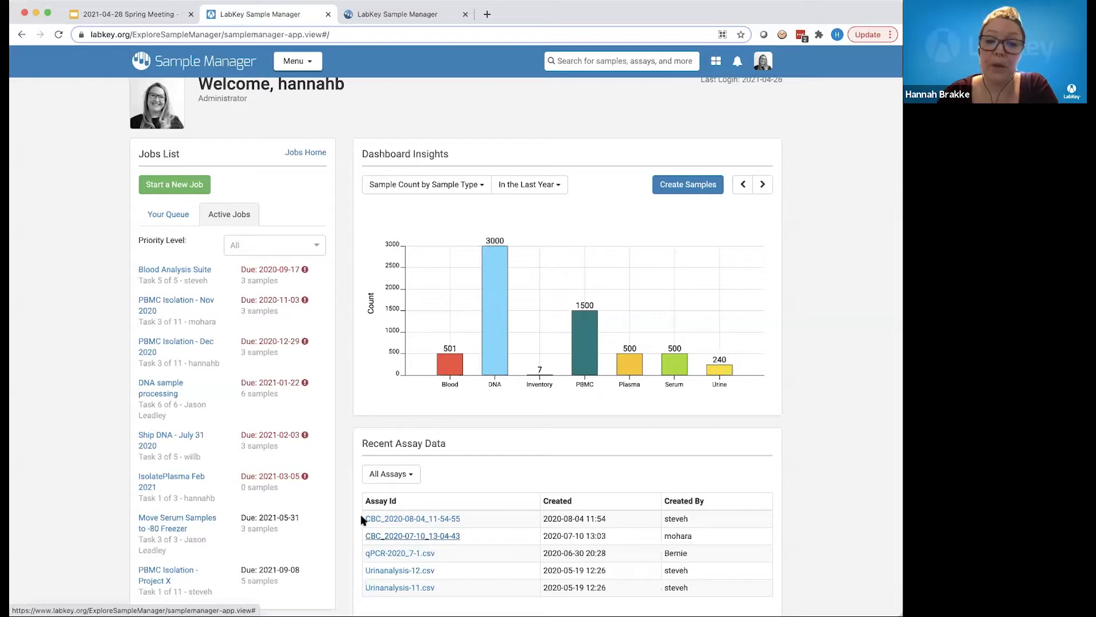
# - Limit the Recent Assay Data list to CBC assays
pyautogui.scroll(-1, 557, 420)
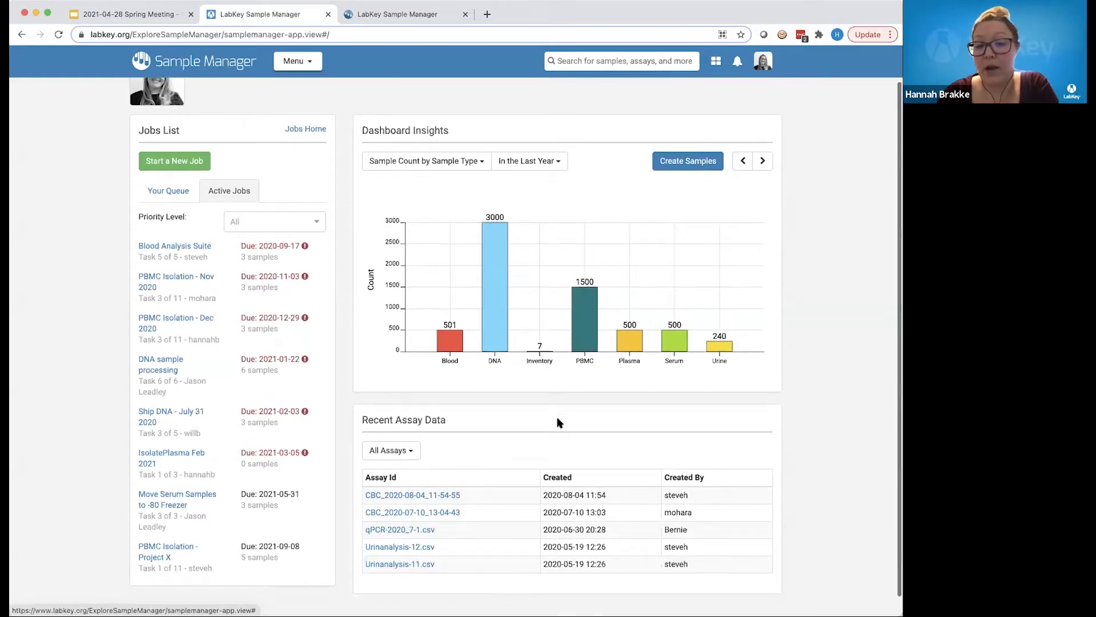
pyautogui.click(406, 450)
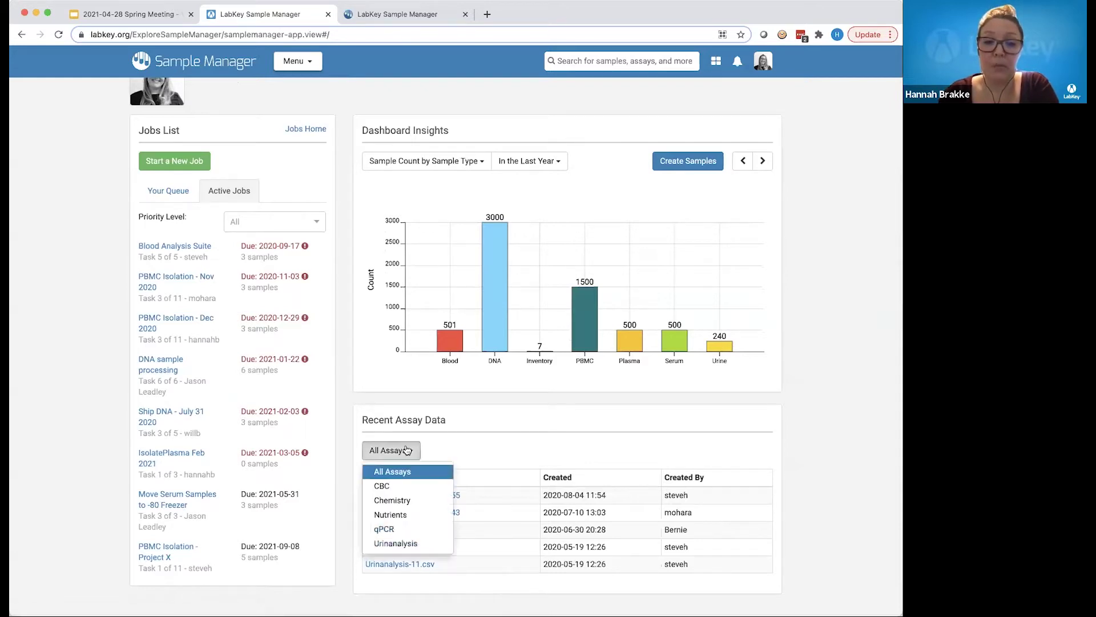
pyautogui.click(425, 486)
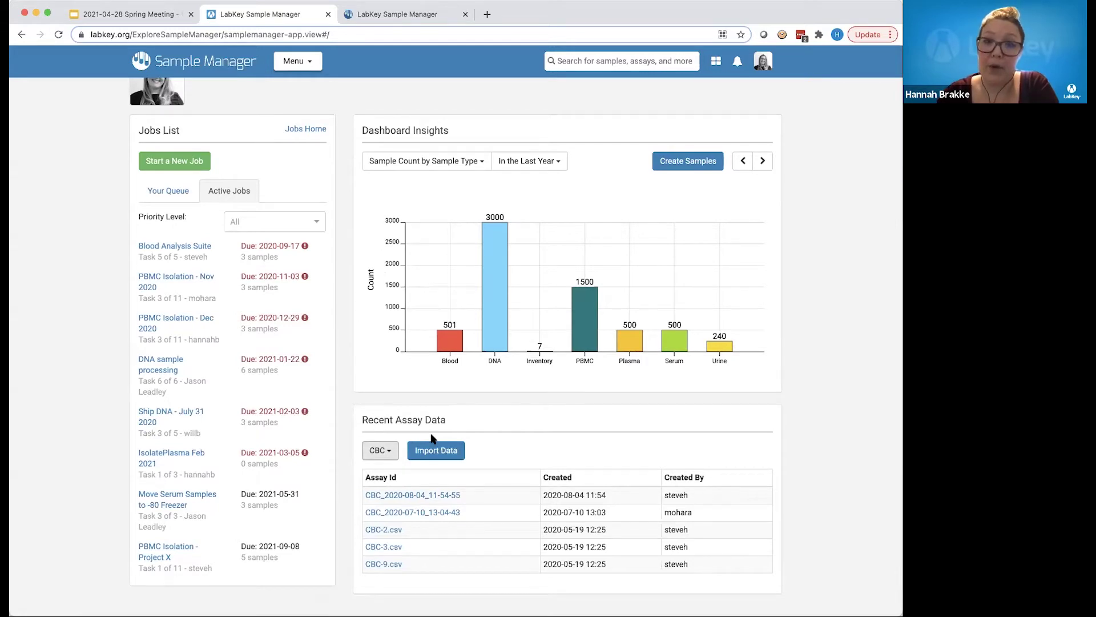
pyautogui.scroll(1, 494, 437)
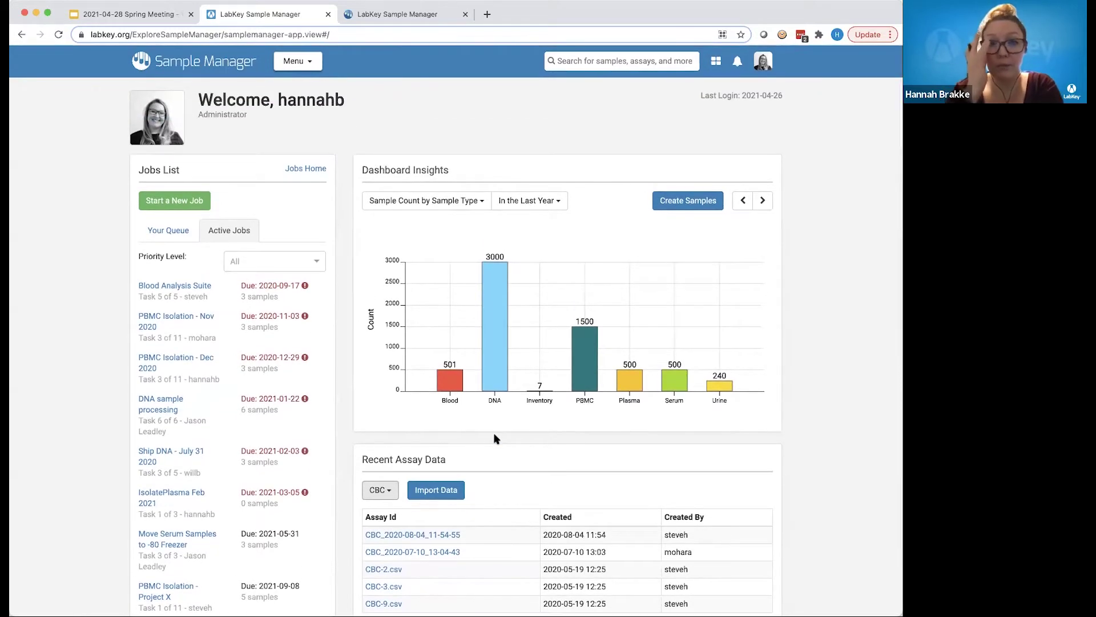
# - Open the storage overview and inspect the sample types held in each storage location, including PBMC, Blood and Urine in Freezer -4C
pyautogui.click(321, 69)
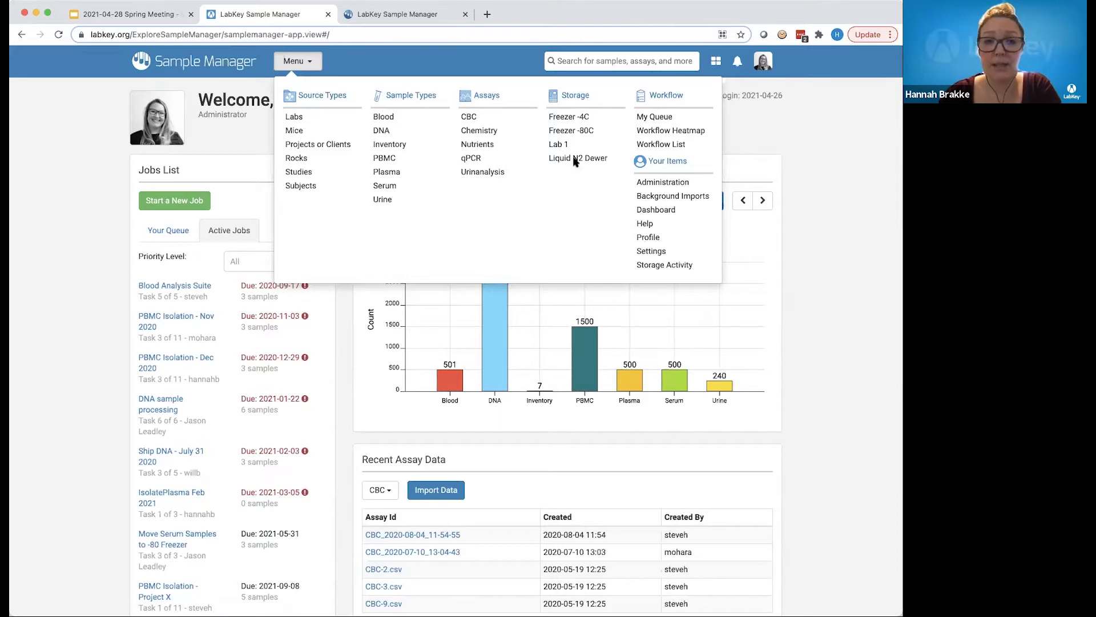
pyautogui.click(575, 97)
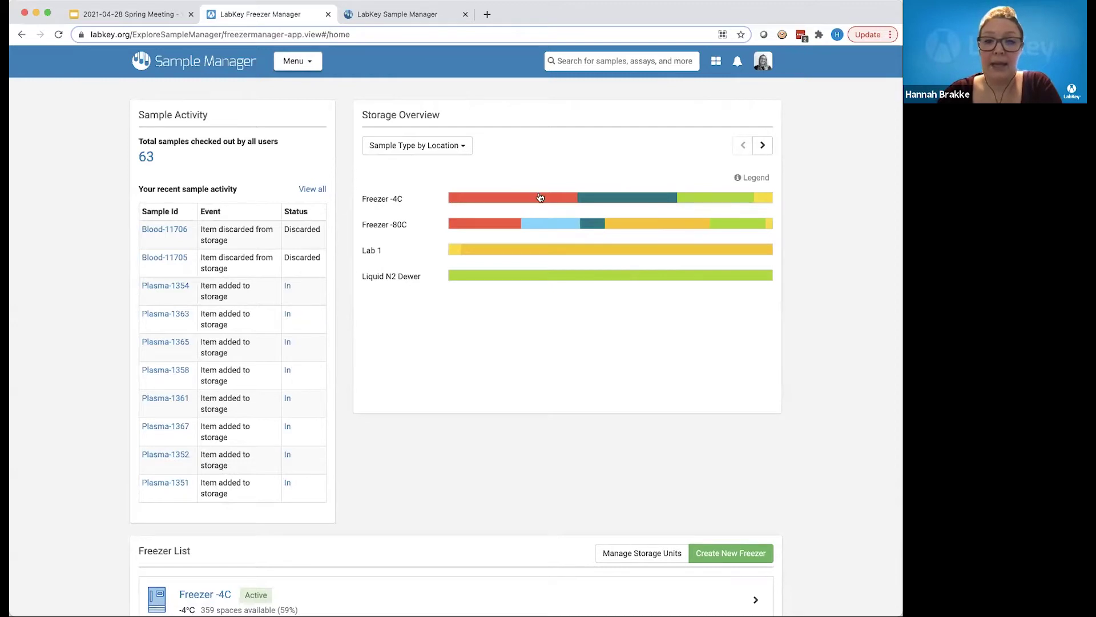
pyautogui.moveTo(592, 198)
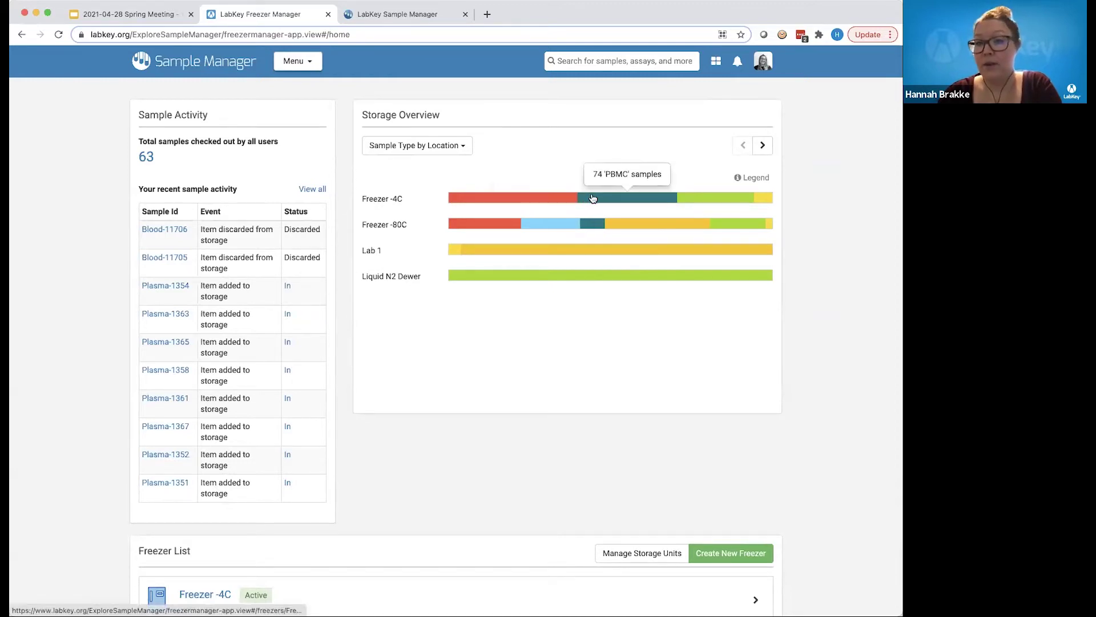
pyautogui.moveTo(510, 197)
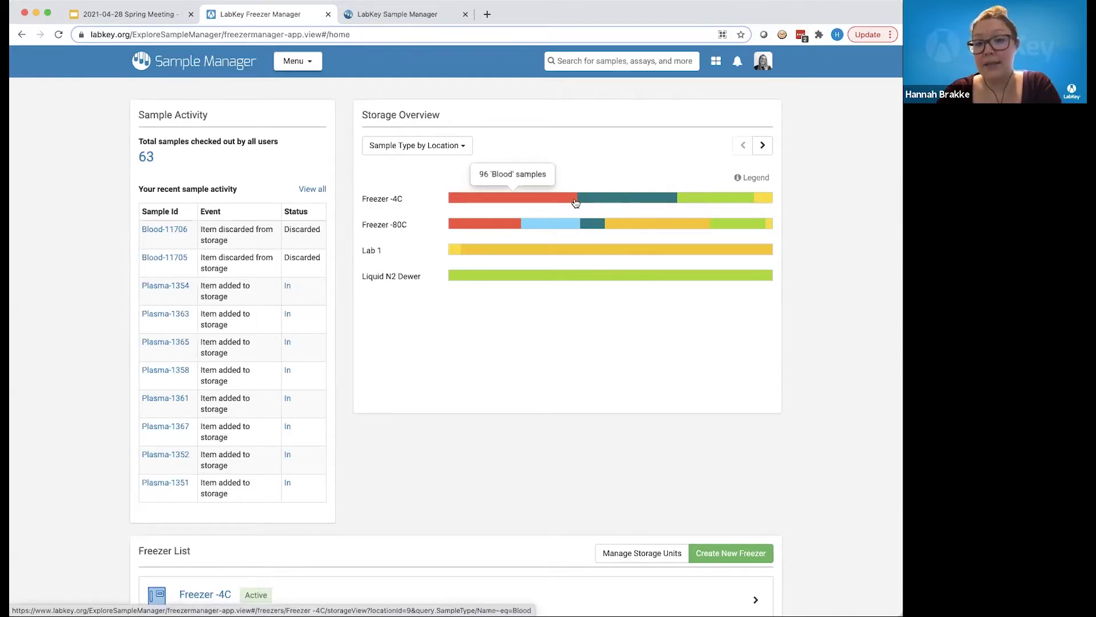
pyautogui.moveTo(764, 199)
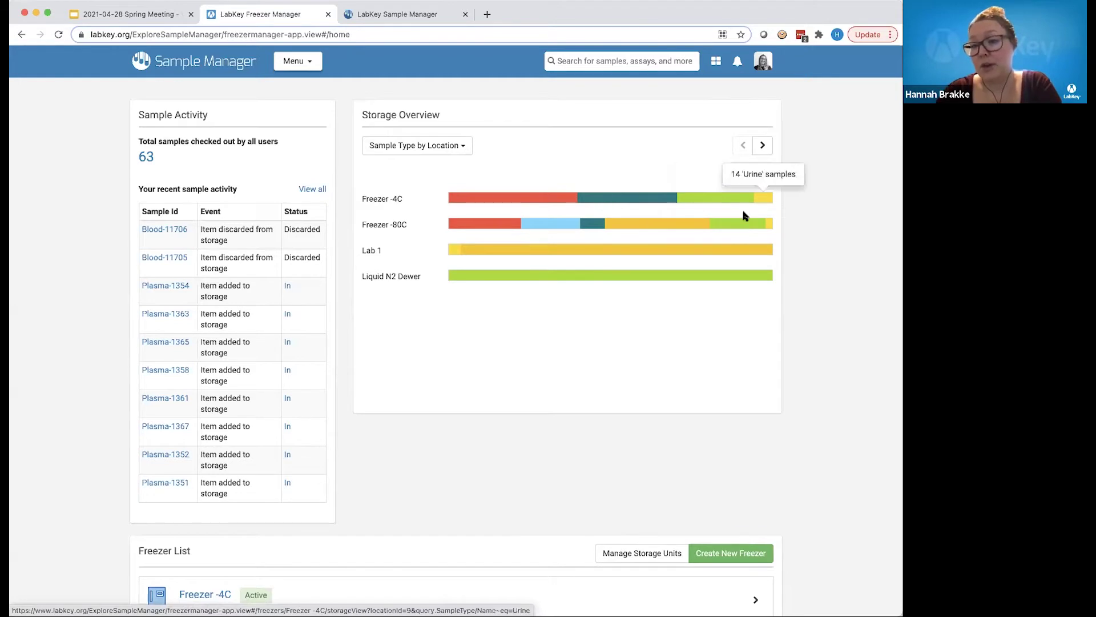
pyautogui.moveTo(544, 283)
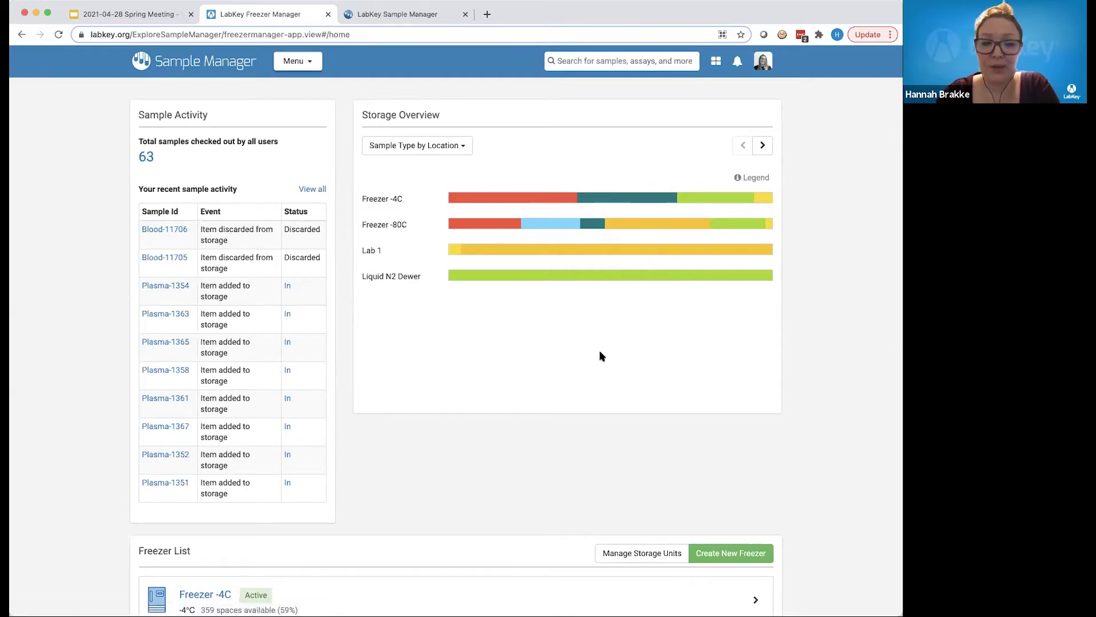
pyautogui.moveTo(582, 277)
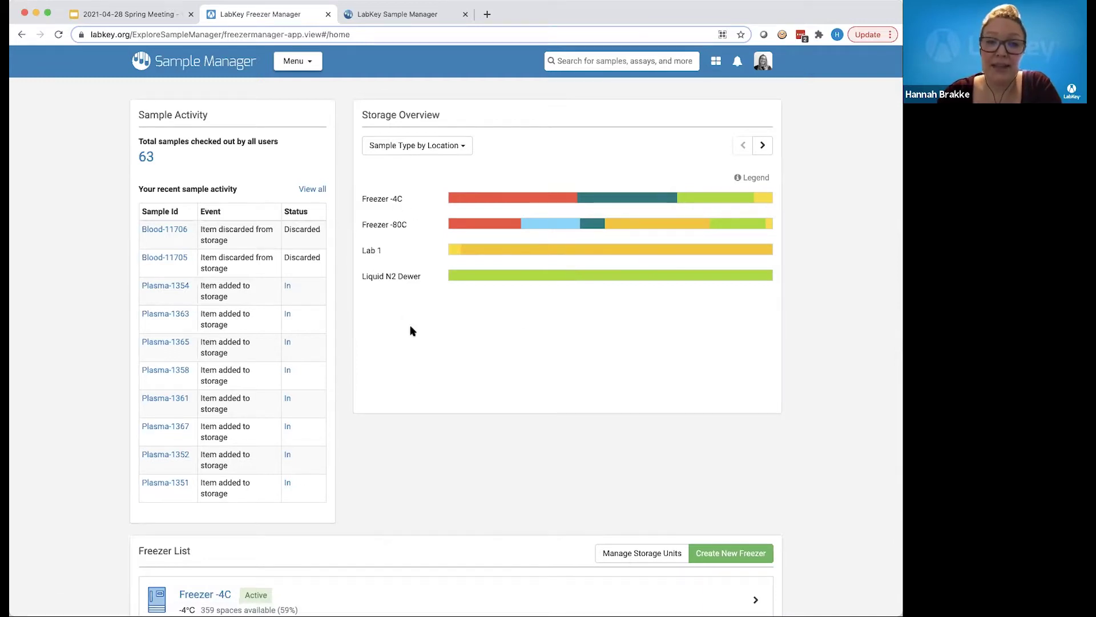
# - Open Freezer -4C, expand Shelf #3, Shelf #1 and Shelf #2 to review their contents, and return to the freezers overview
pyautogui.scroll(-5, 412, 331)
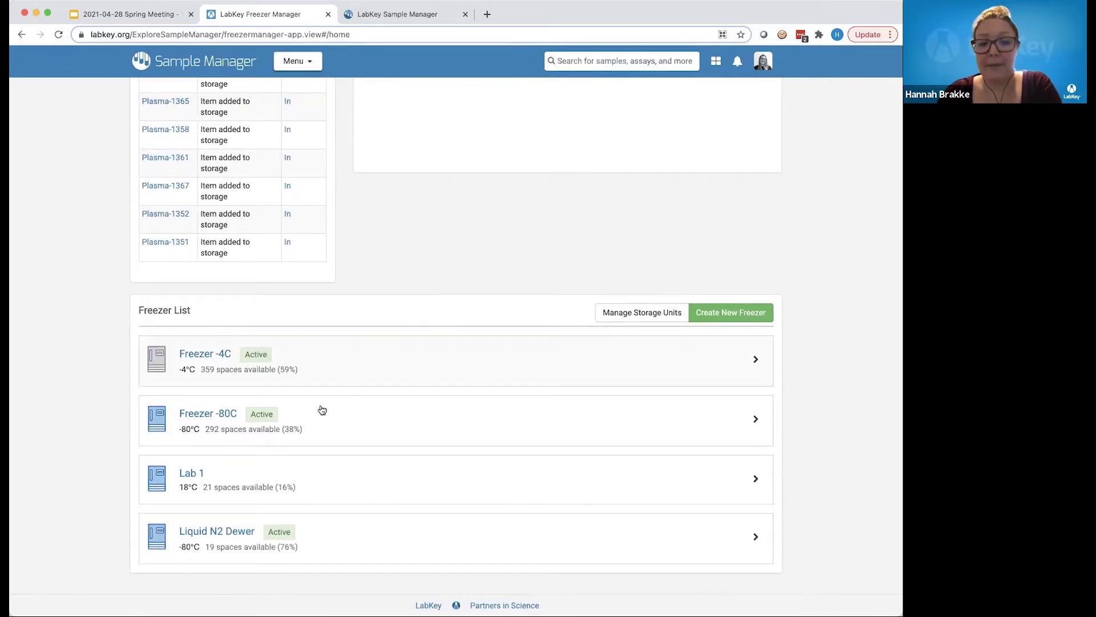
pyautogui.click(206, 353)
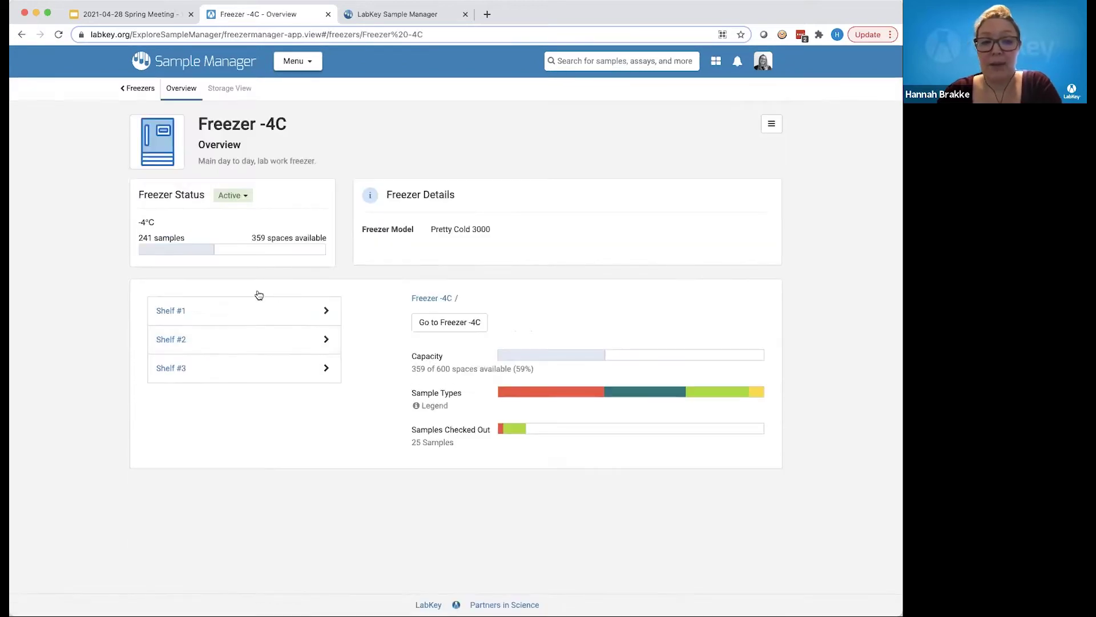
pyautogui.click(327, 369)
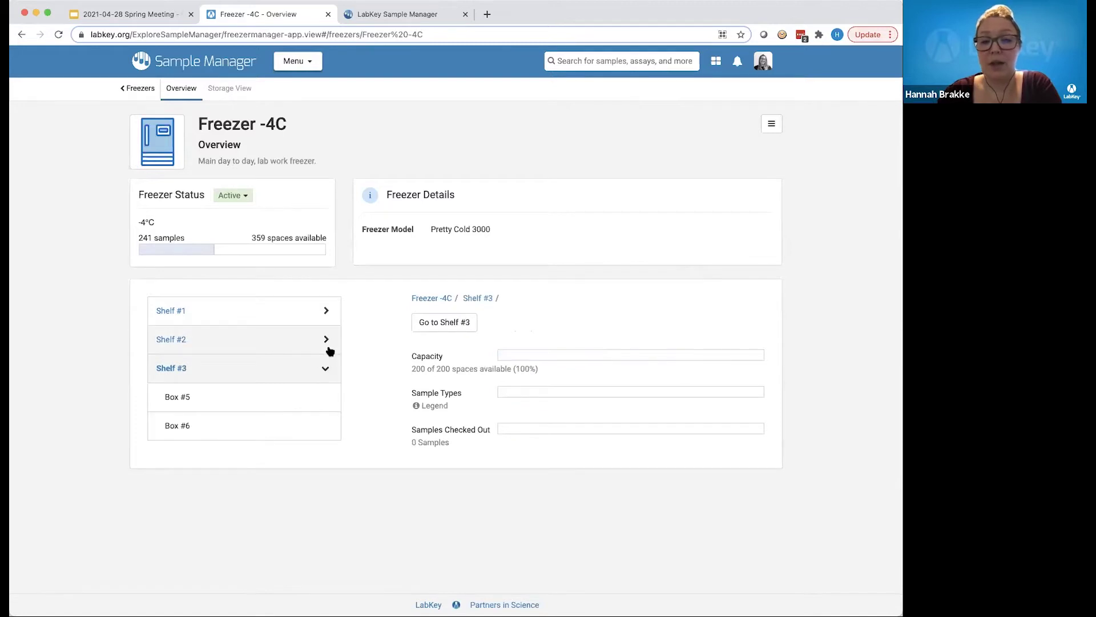
pyautogui.click(326, 315)
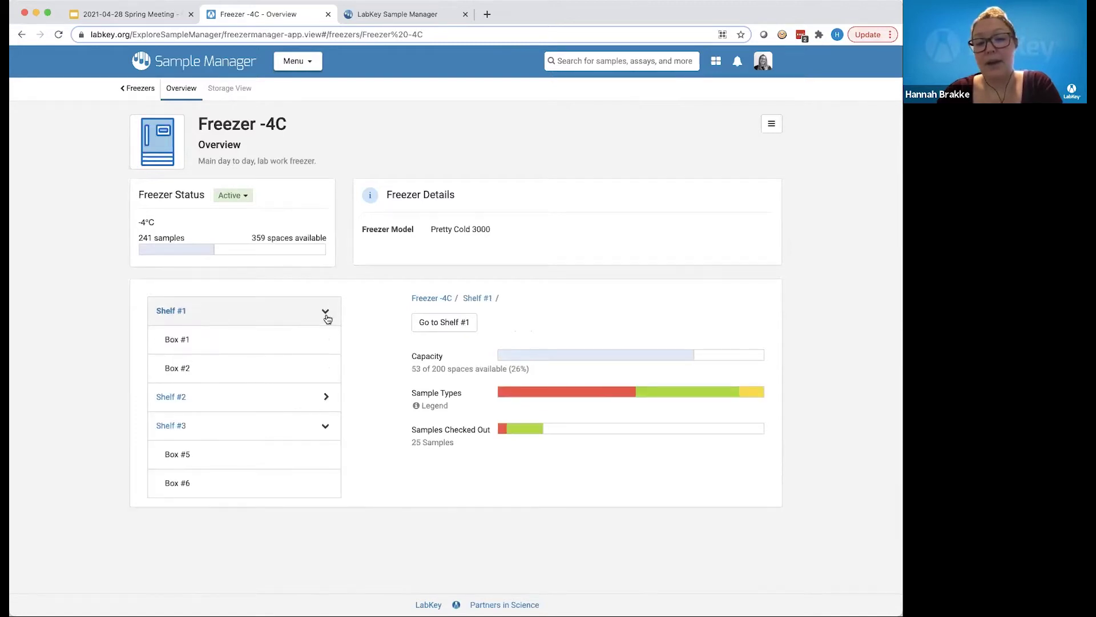
pyautogui.click(326, 398)
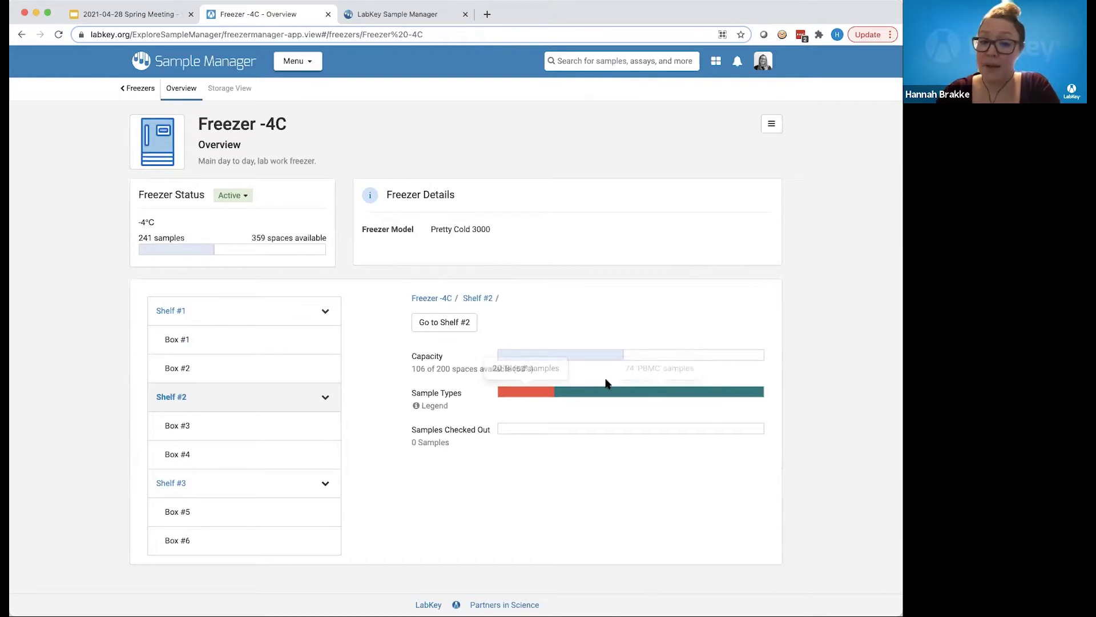
pyautogui.moveTo(506, 438)
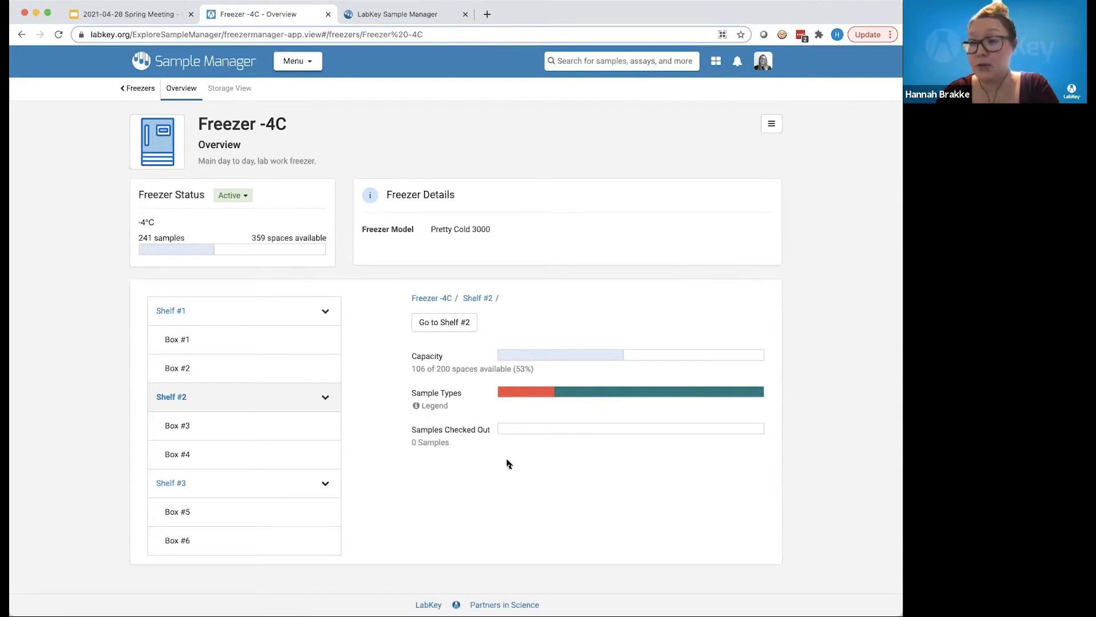
pyautogui.click(143, 82)
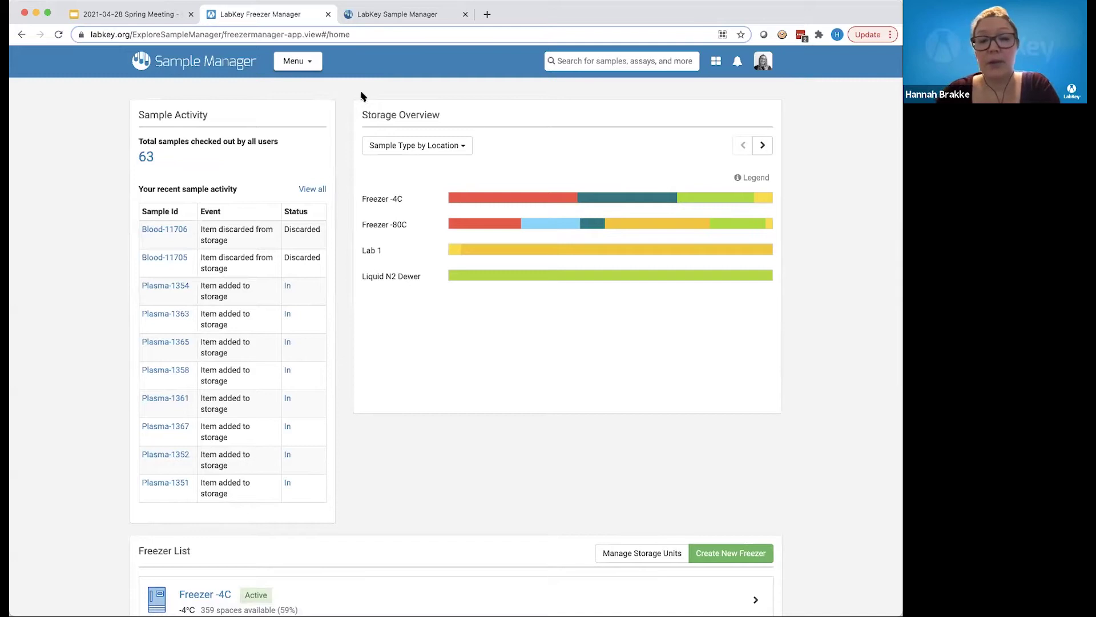
# - Open the Blood sample type and look through the rows and columns of its samples grid
pyautogui.click(306, 61)
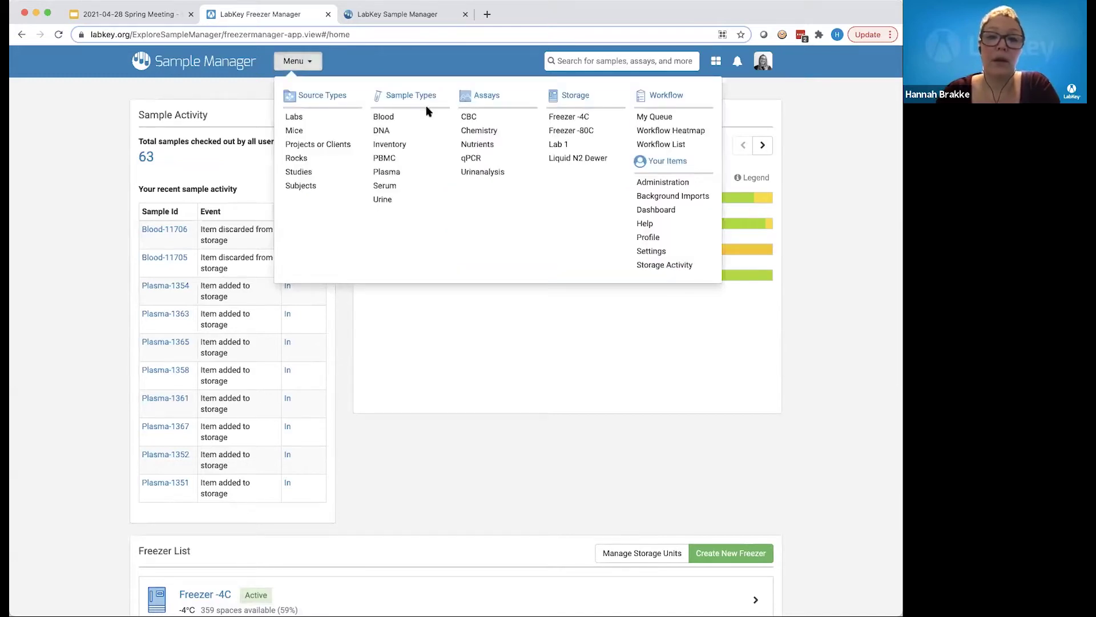
pyautogui.click(387, 114)
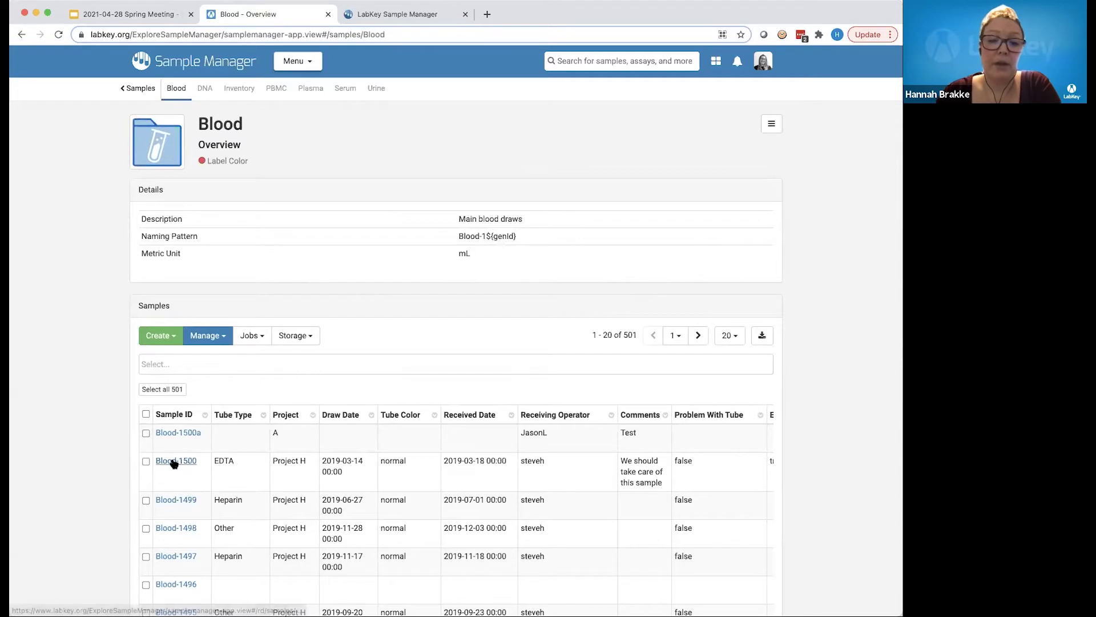
pyautogui.scroll(-1, 238, 447)
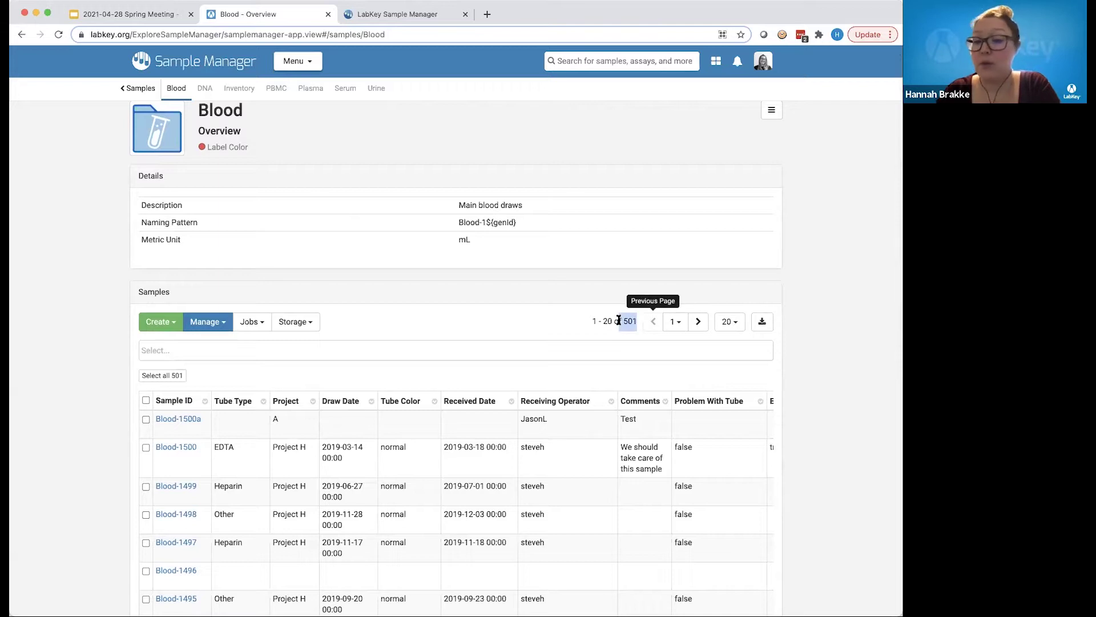
pyautogui.scroll(-1, 624, 321)
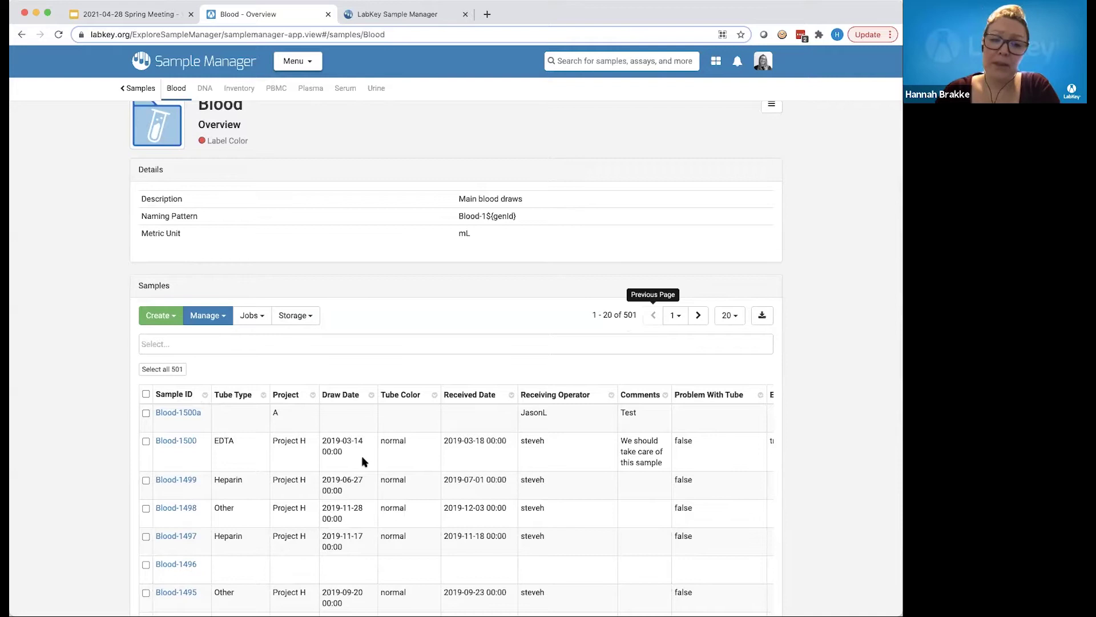
pyautogui.scroll(-3, 362, 461)
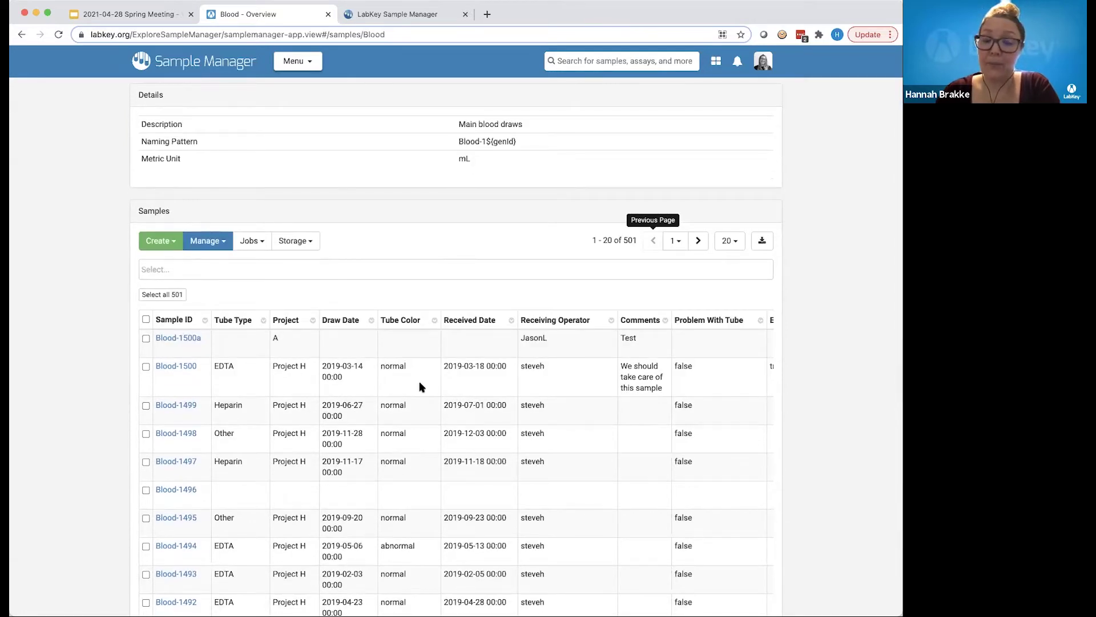
pyautogui.hscroll(3, 419, 387)
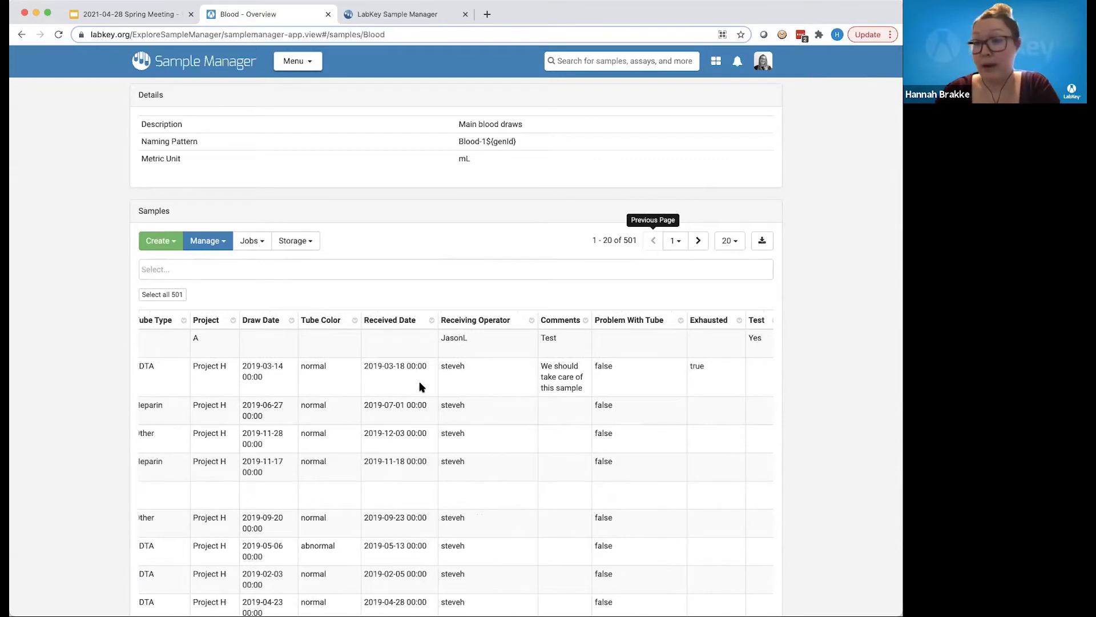
pyautogui.hscroll(-3, 419, 387)
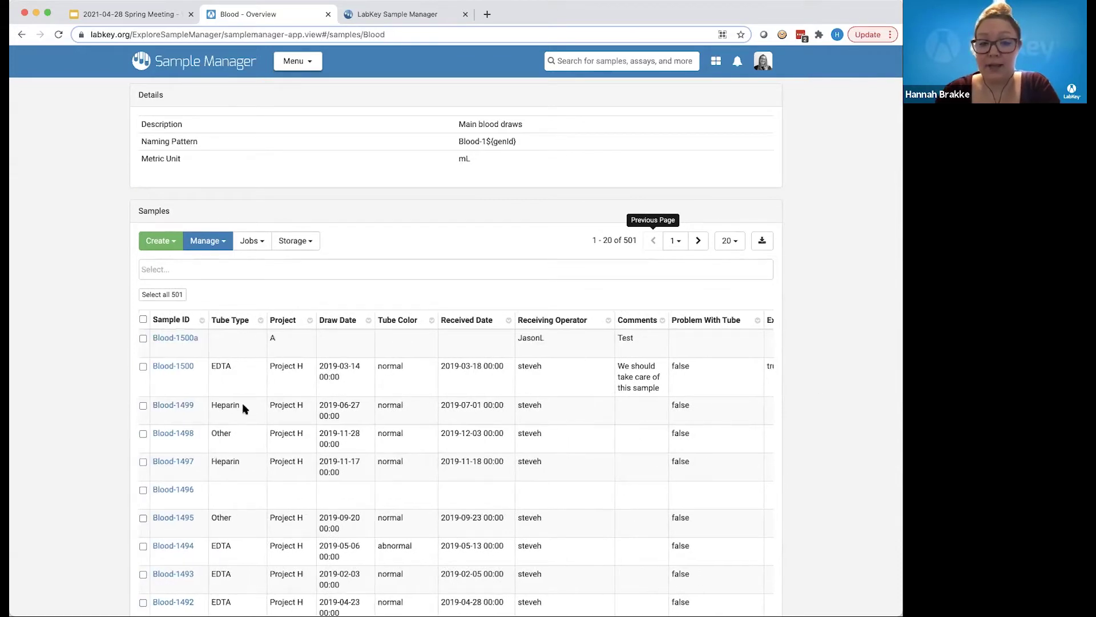
# - Open sample Blood-1500 and review its details, storage location, source details and parent details
pyautogui.click(184, 369)
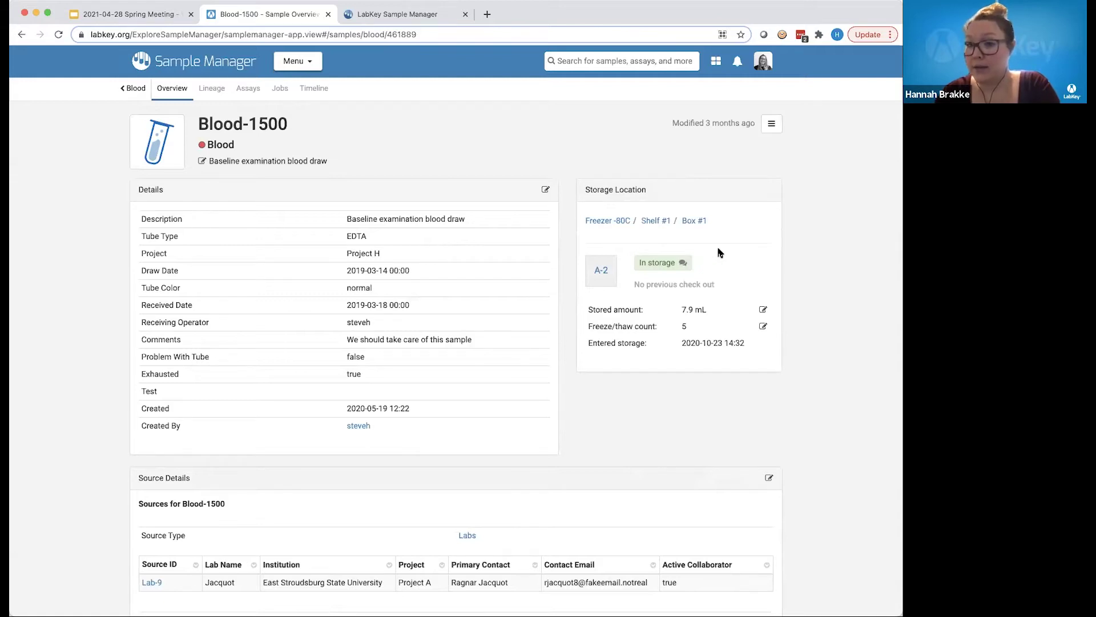
pyautogui.scroll(-1, 720, 253)
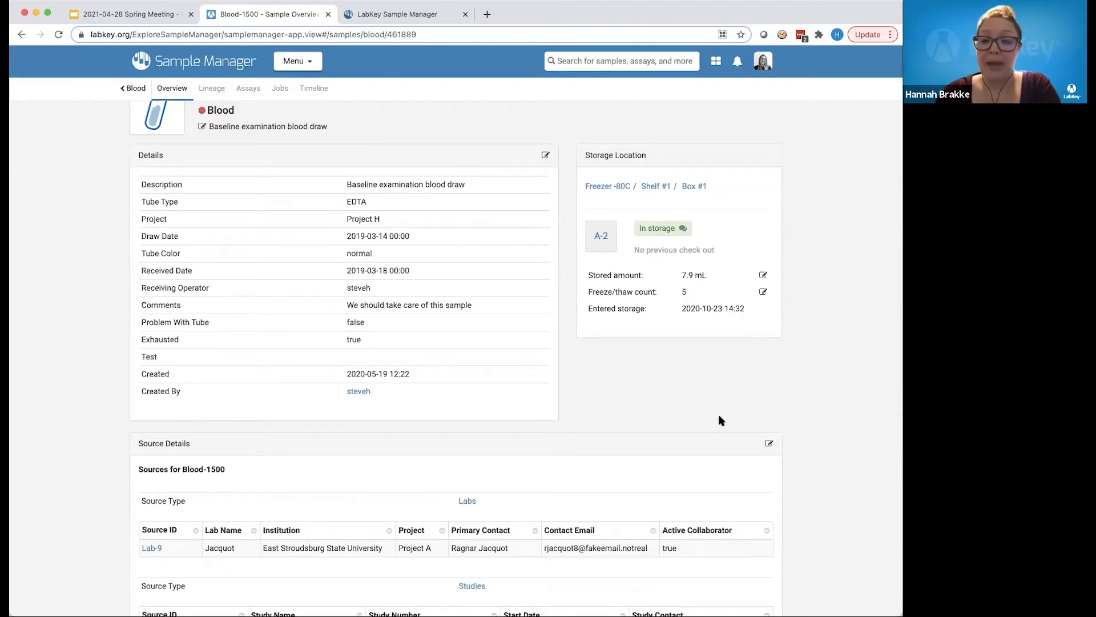
pyautogui.scroll(-4, 732, 360)
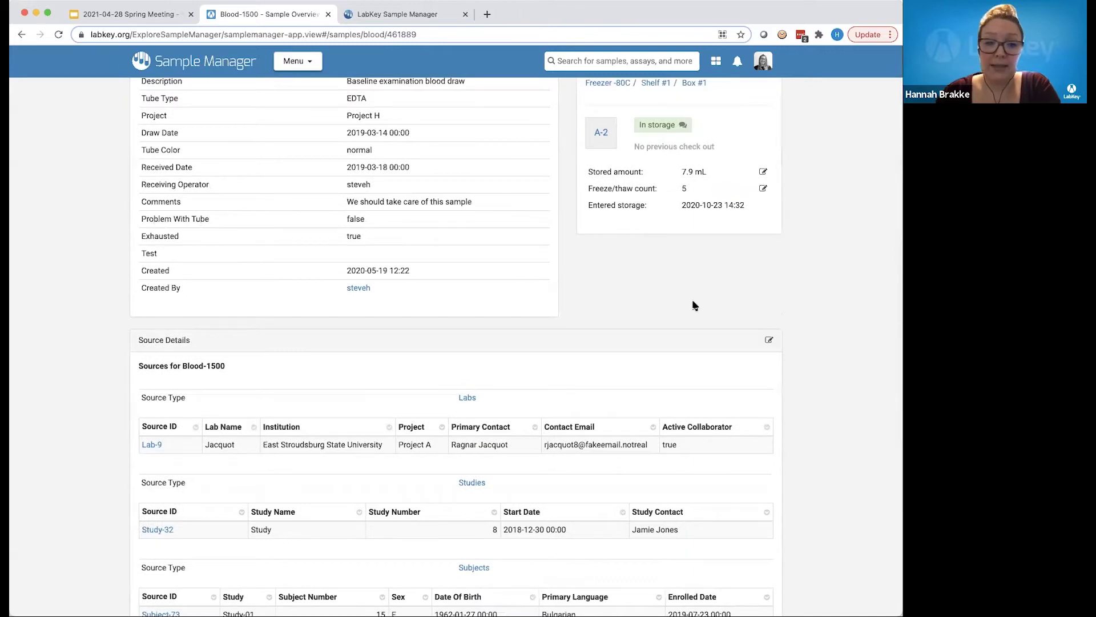
pyautogui.scroll(-7, 695, 306)
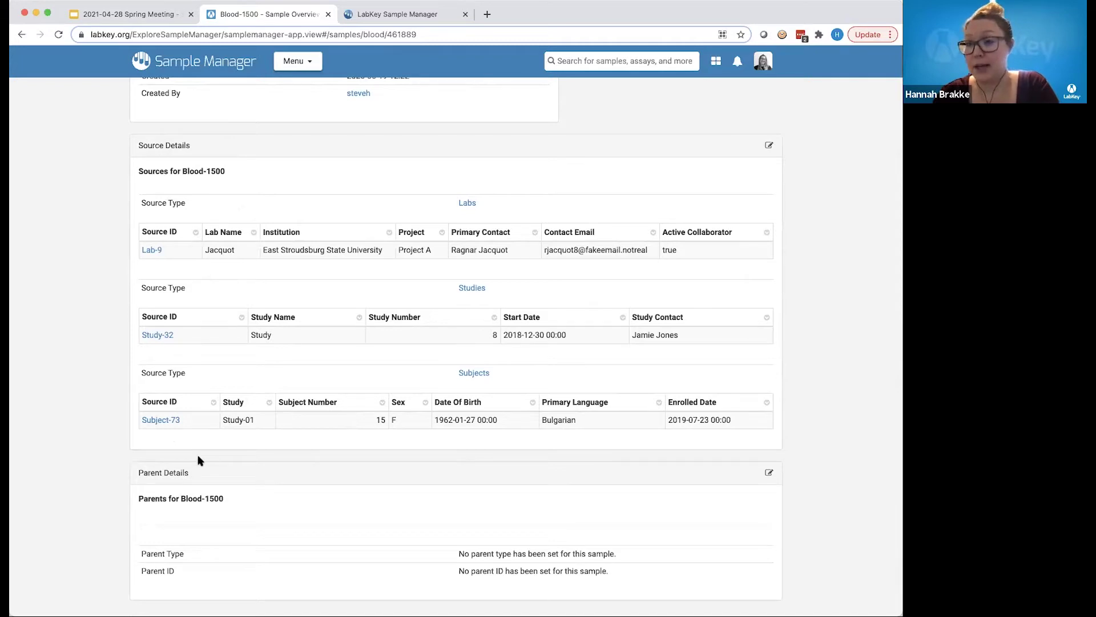
# - View the lineage graph of Blood-1500 and show the details of its derived sample PBMC-2499
pyautogui.scroll(2, 199, 460)
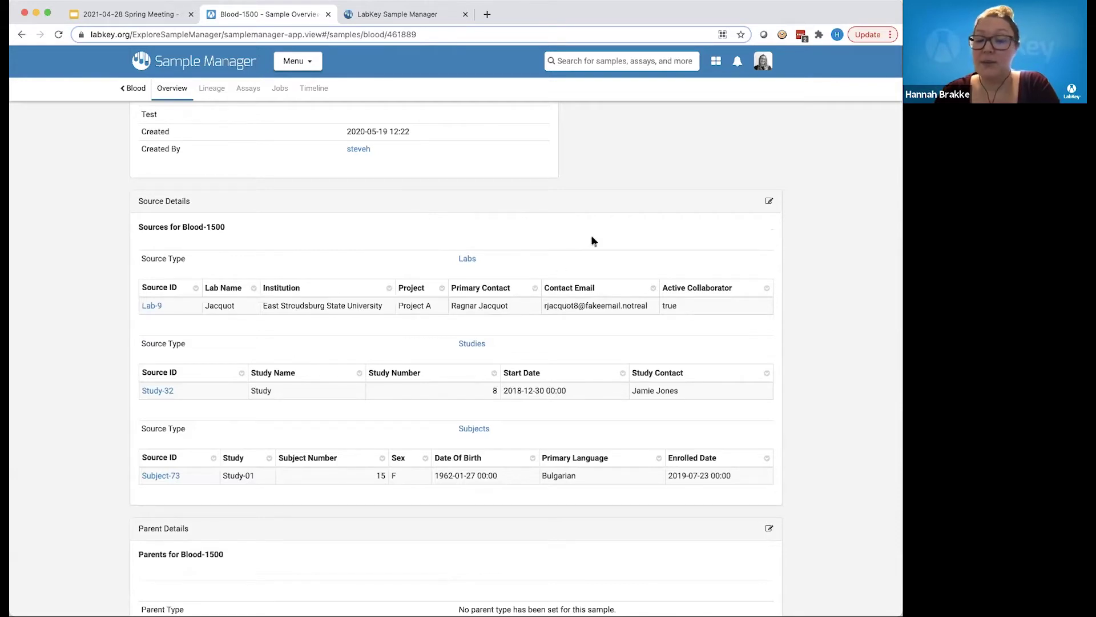
pyautogui.scroll(1, 592, 240)
pyautogui.scroll(5, 592, 240)
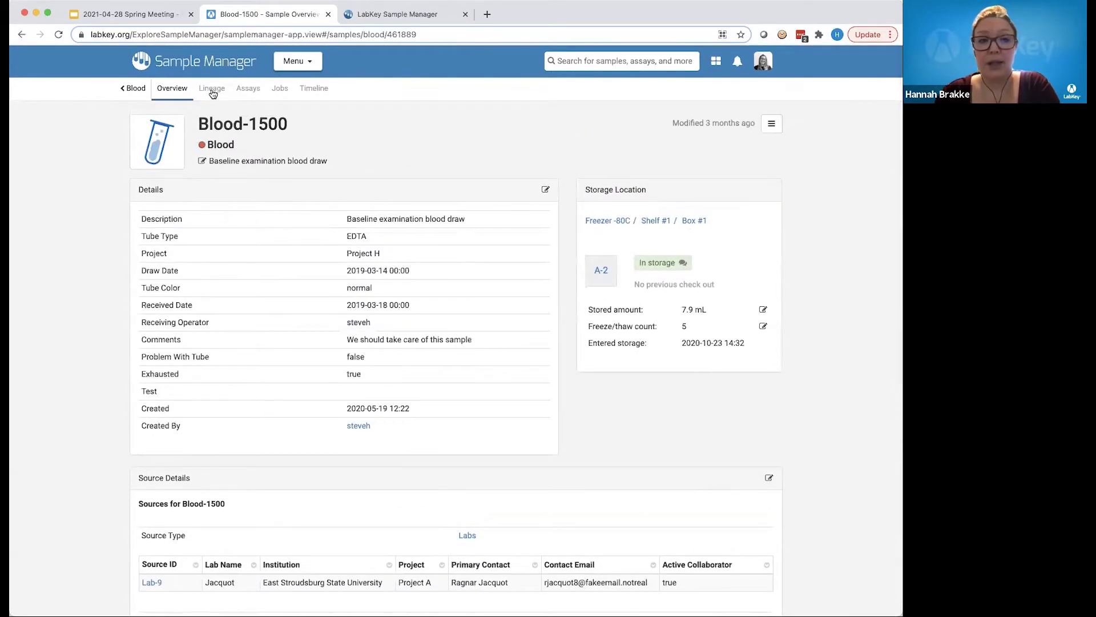
pyautogui.click(212, 90)
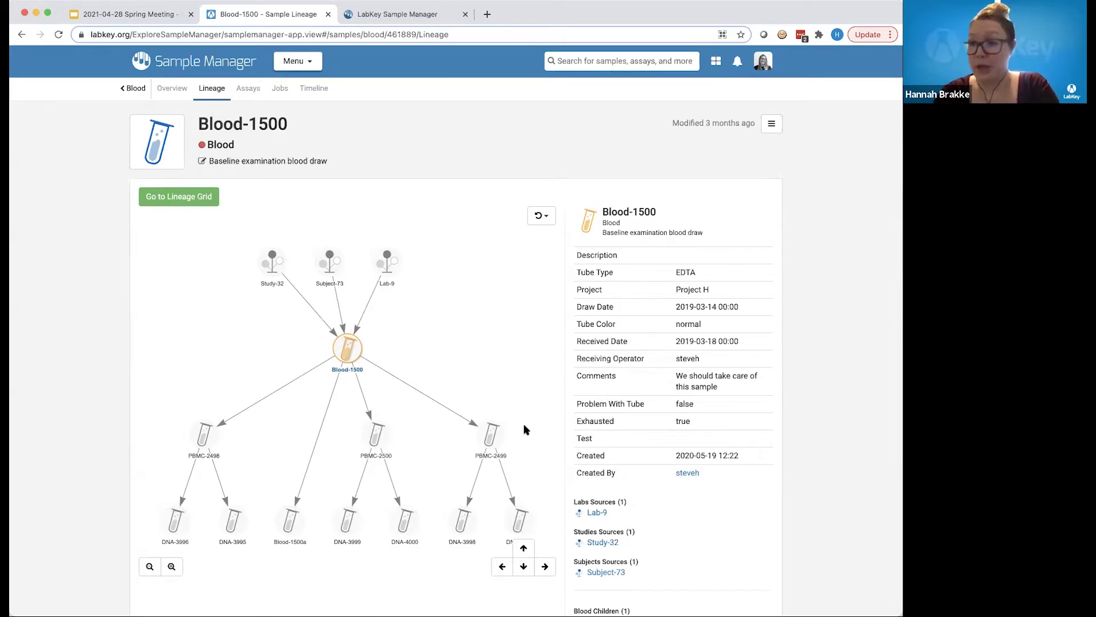
pyautogui.click(491, 435)
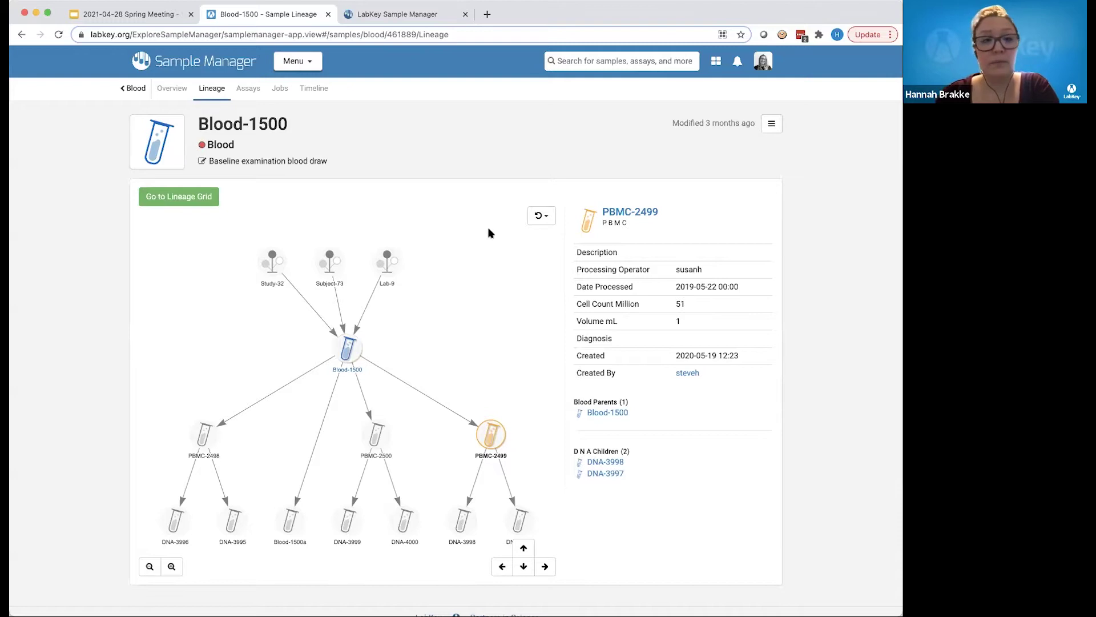
# - Review the CBC, Chemistry and Nutrients assay results of Blood-1500, and view the jobs that include the sample
pyautogui.click(244, 93)
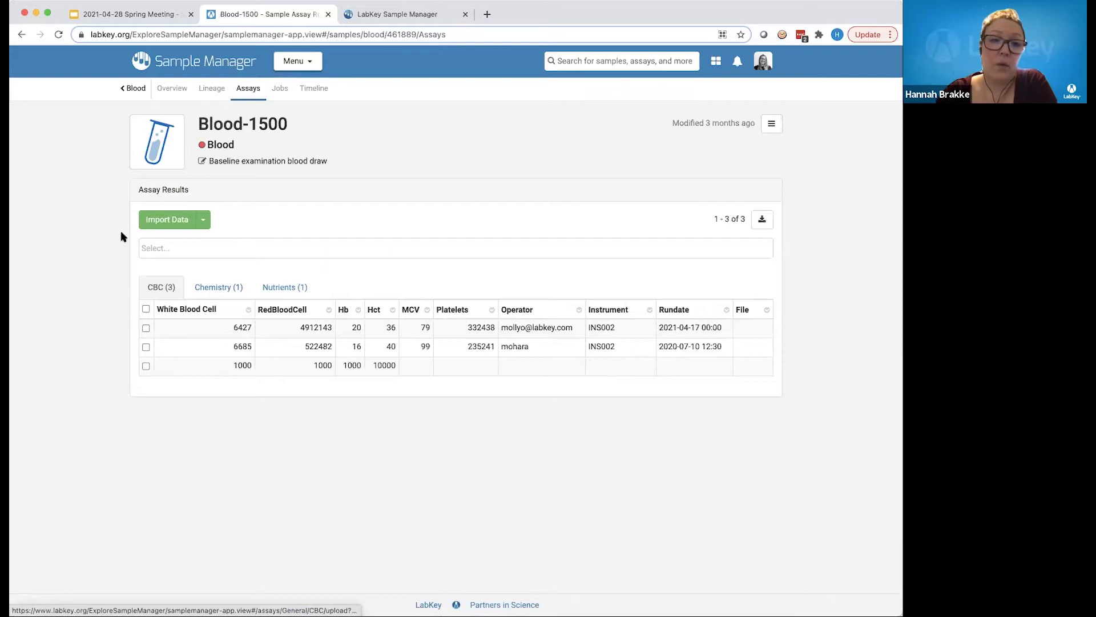
pyautogui.click(221, 286)
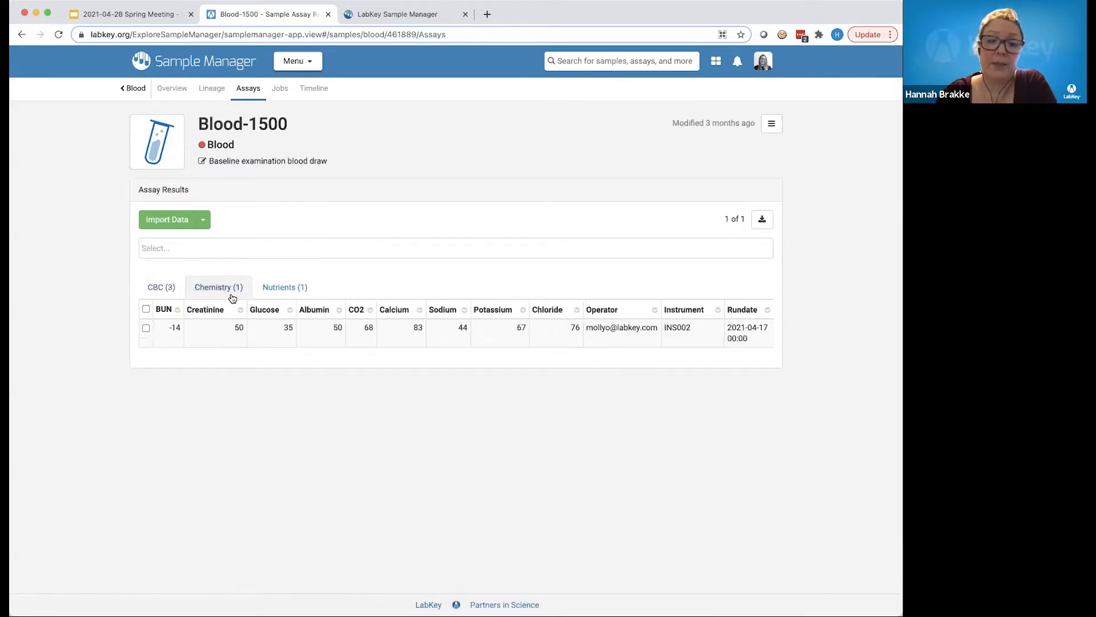
pyautogui.click(287, 276)
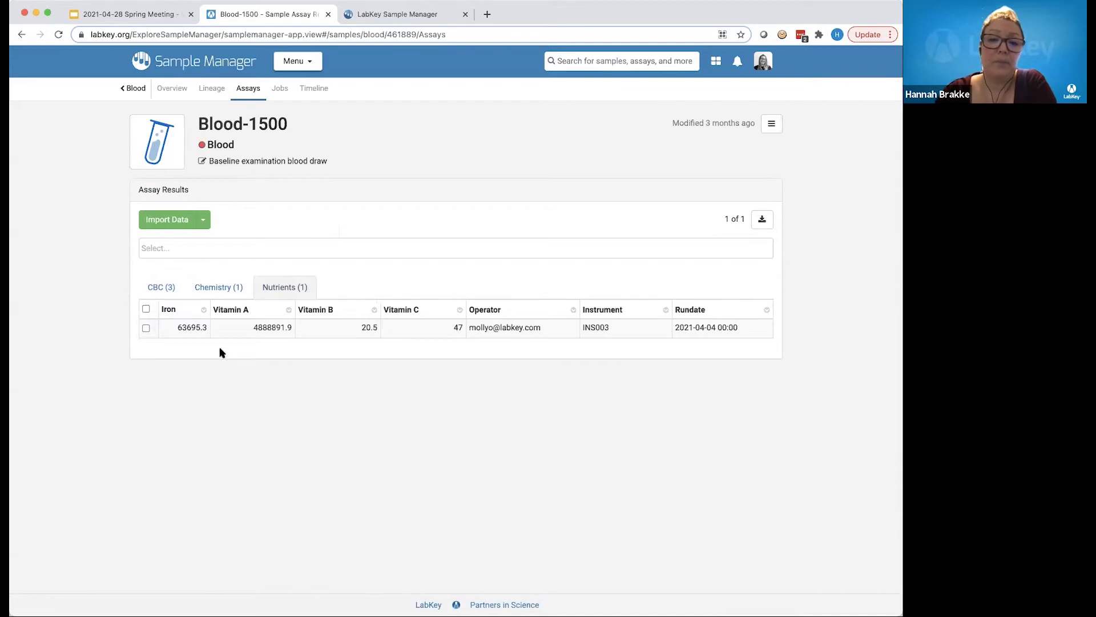
pyautogui.click(162, 287)
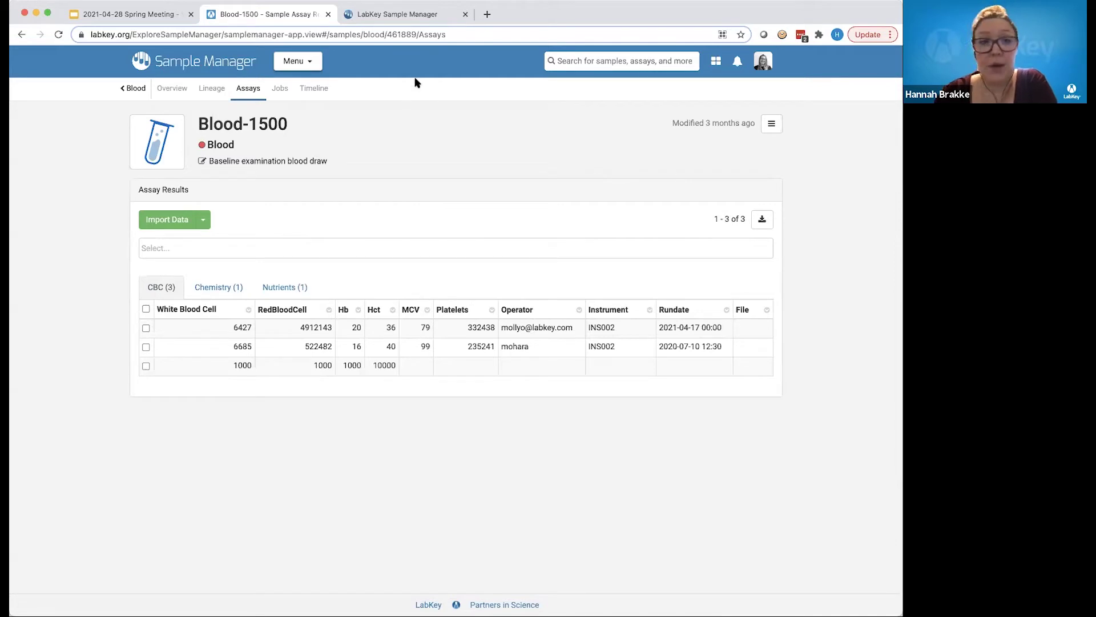
pyautogui.click(280, 89)
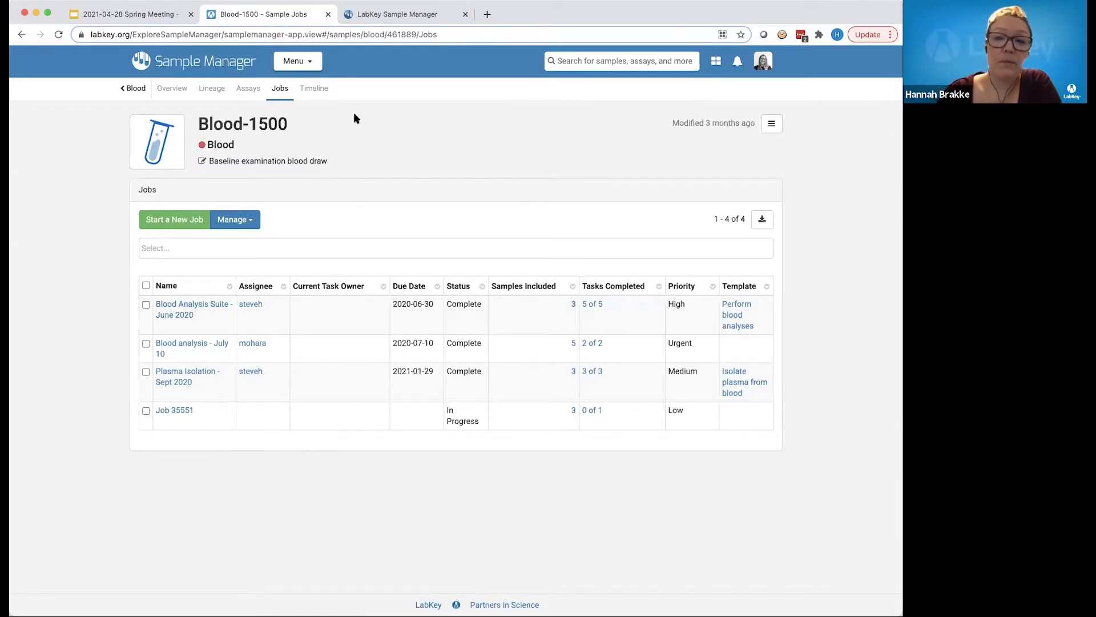
# - Go through the Blood-1500 event timeline and show the details of the sample update event dated 2020-07-12
pyautogui.click(316, 102)
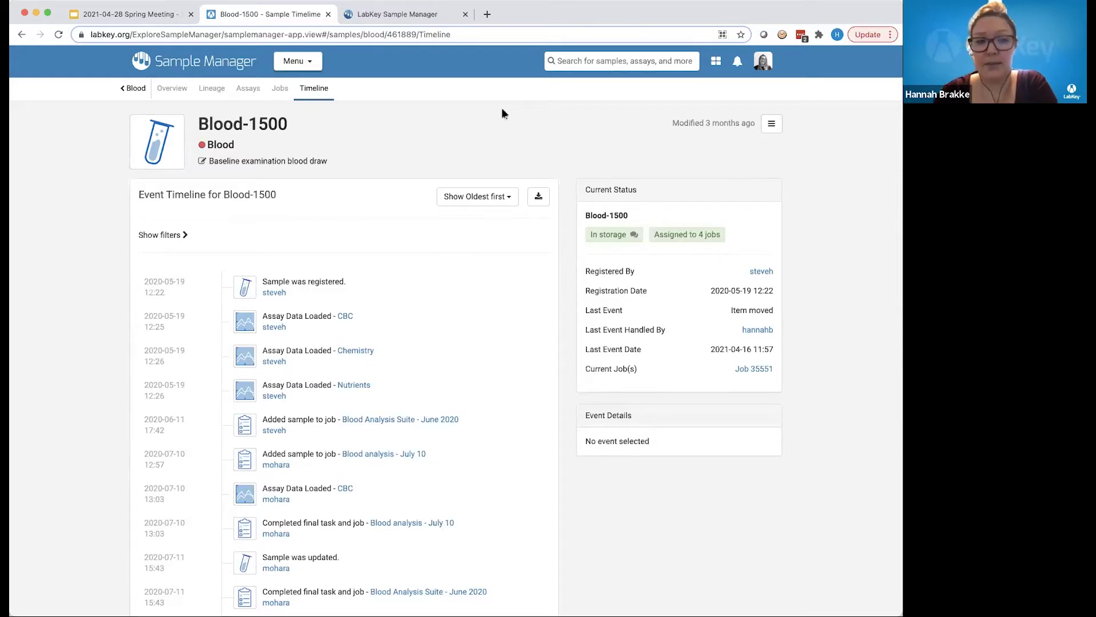
pyautogui.scroll(-2, 571, 391)
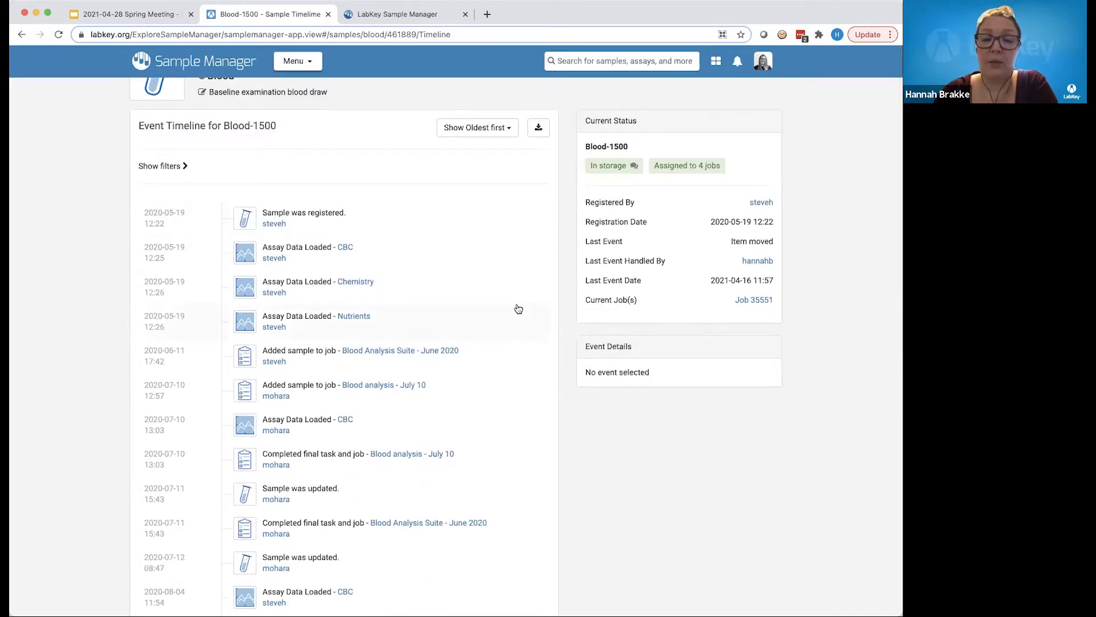
pyautogui.scroll(-1, 519, 309)
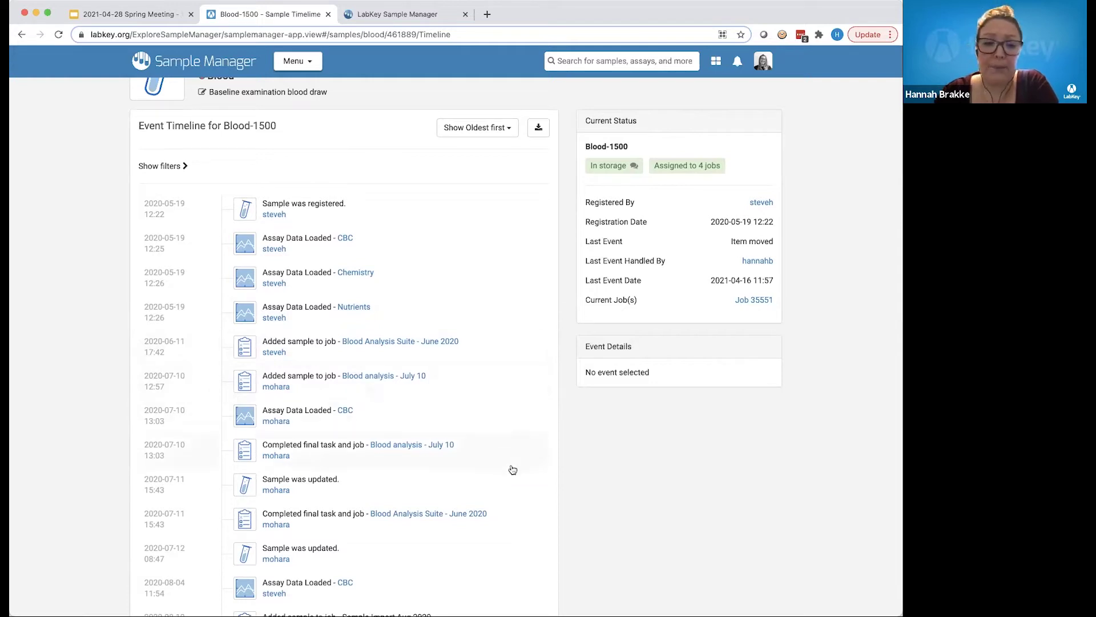
pyautogui.scroll(-5, 517, 482)
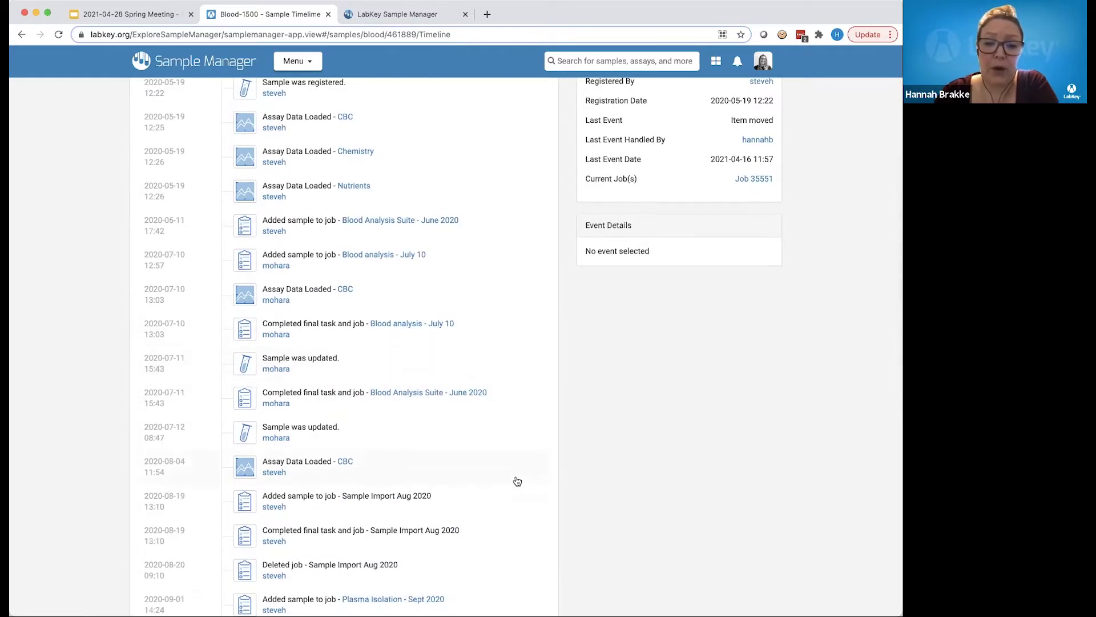
pyautogui.scroll(-2, 513, 447)
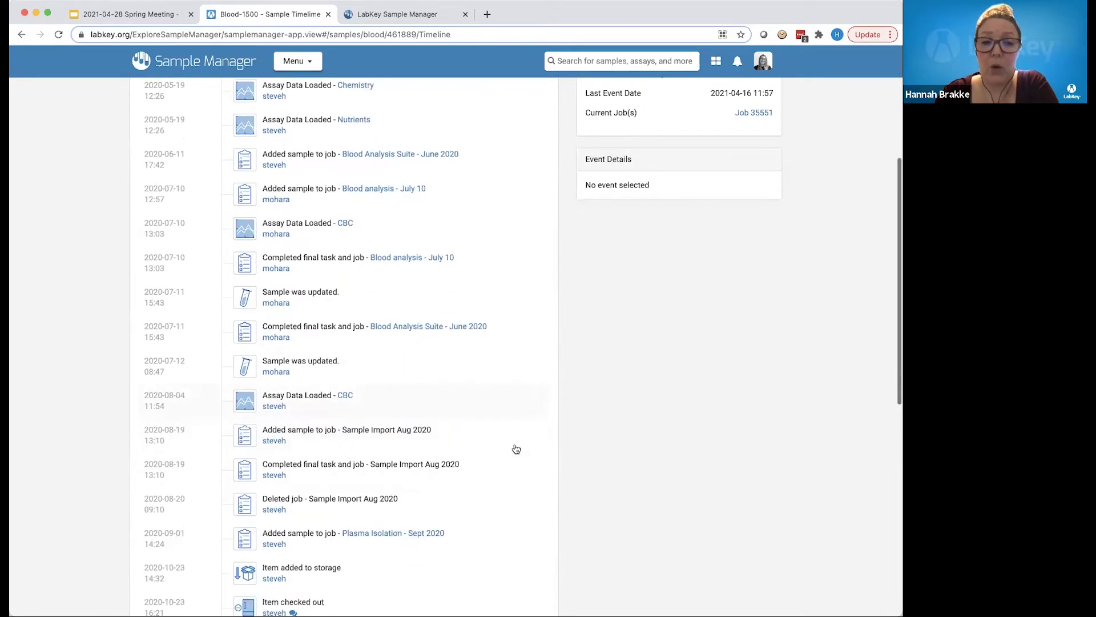
pyautogui.click(388, 365)
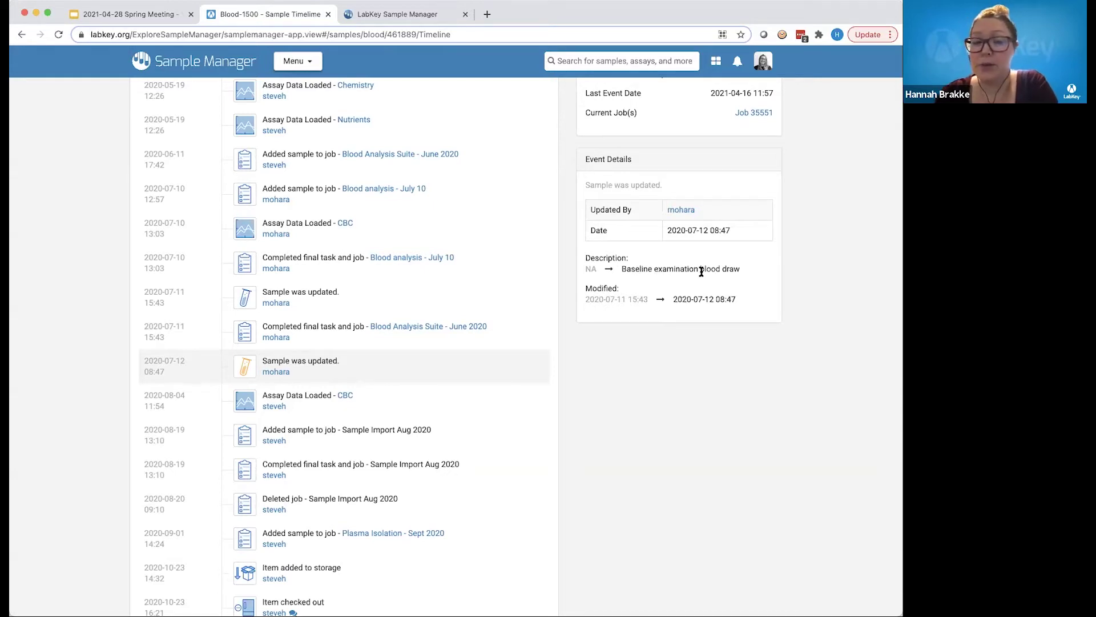
# - Show the details of the "Item added to storage" event and review the remaining timeline events down to the last one
pyautogui.scroll(-1, 425, 412)
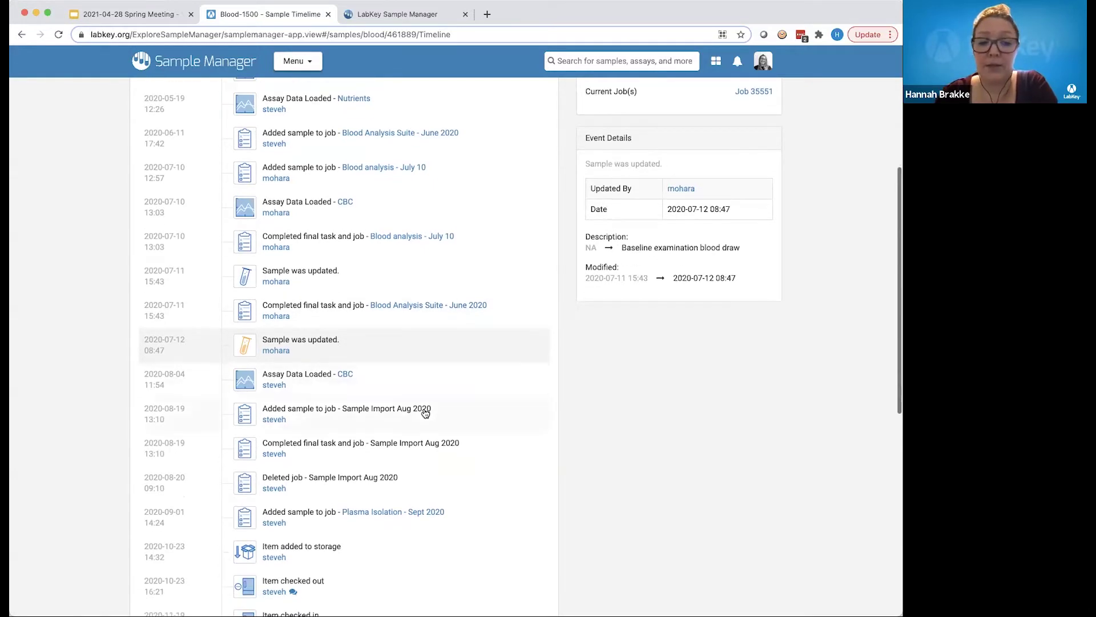
pyautogui.scroll(-3, 425, 412)
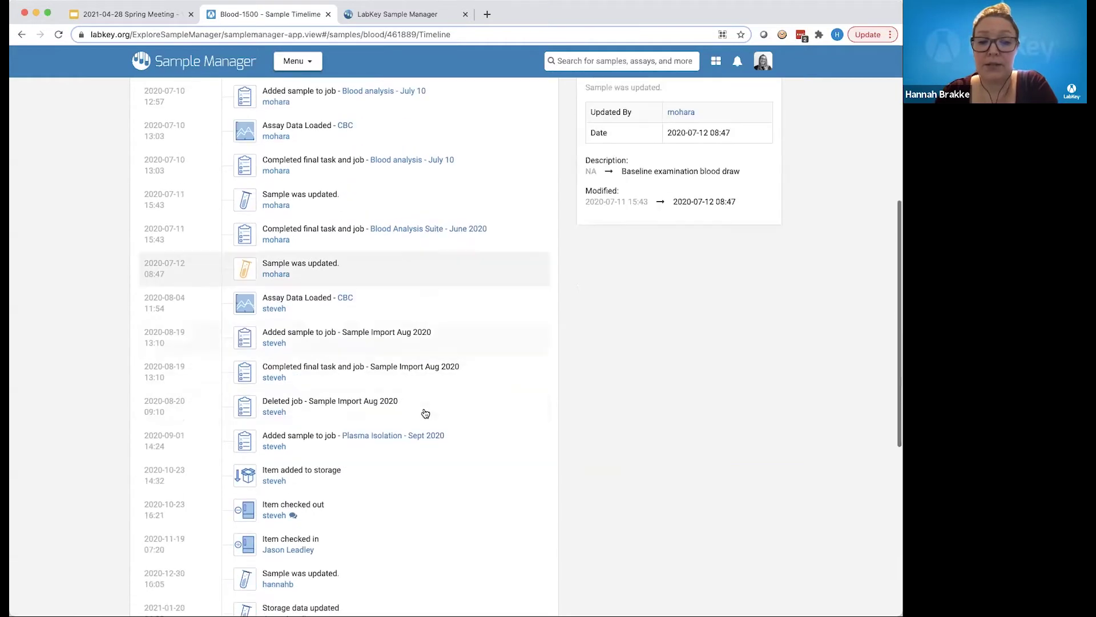
pyautogui.click(367, 472)
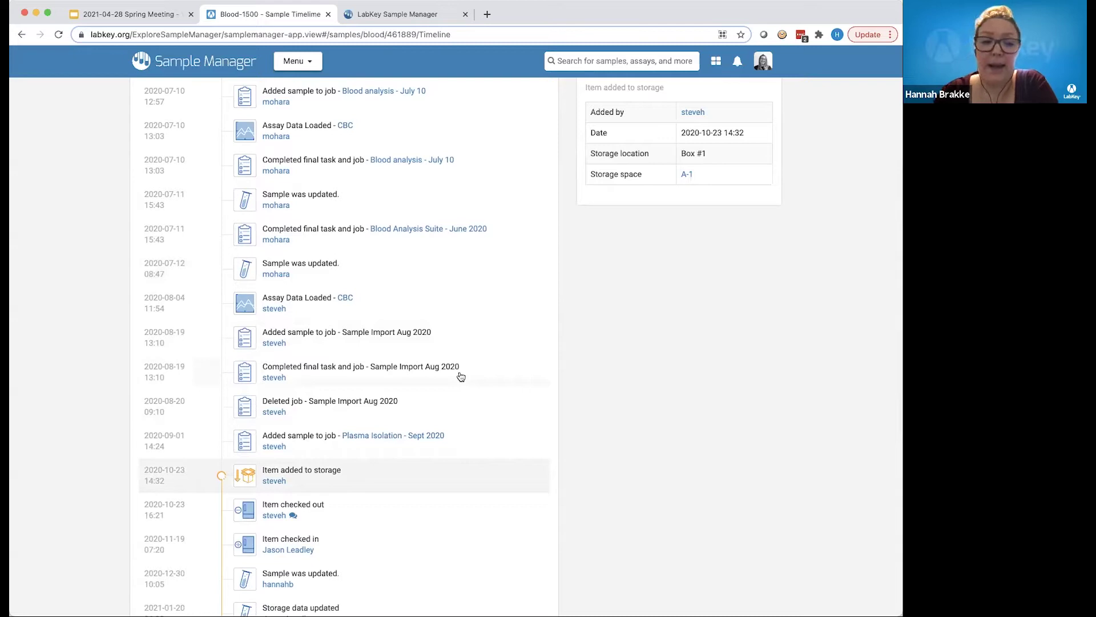
pyautogui.scroll(1, 529, 334)
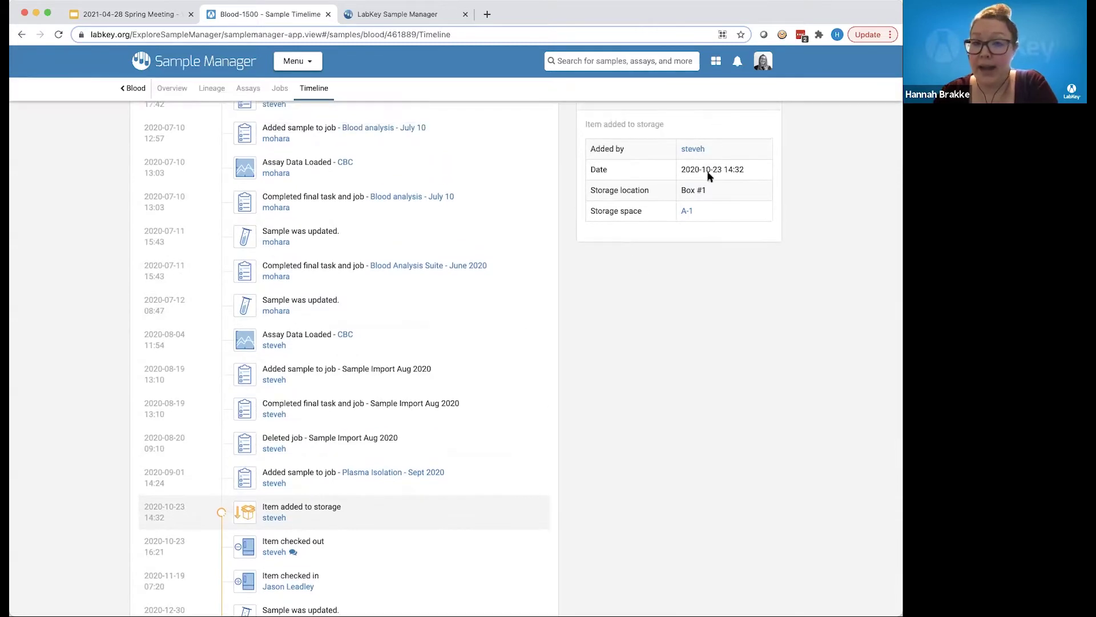
pyautogui.scroll(5, 689, 333)
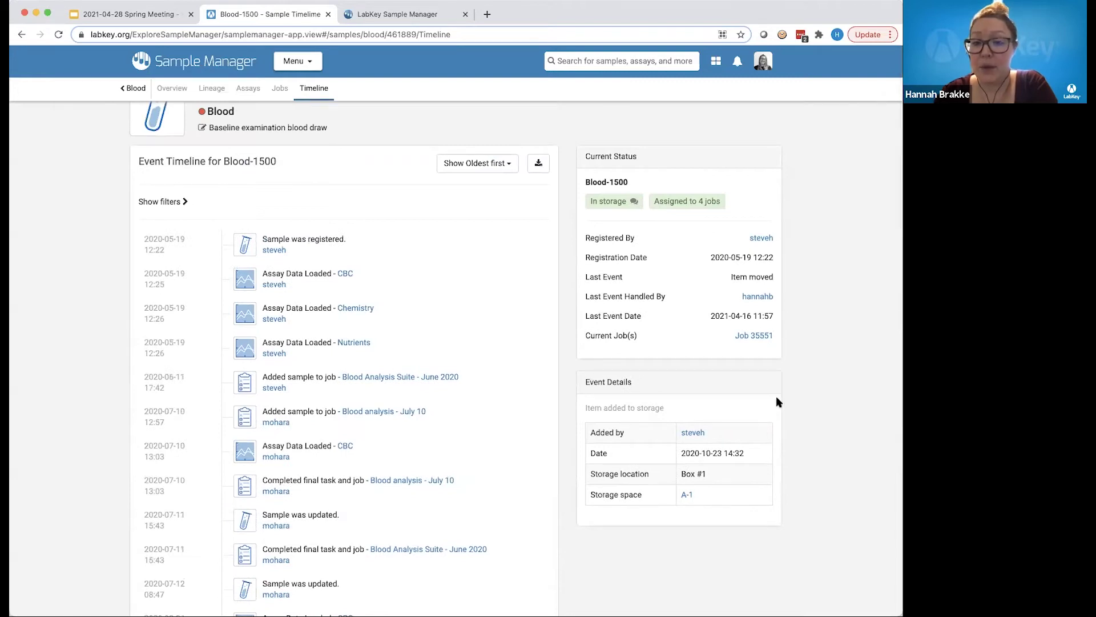
pyautogui.scroll(-12, 515, 433)
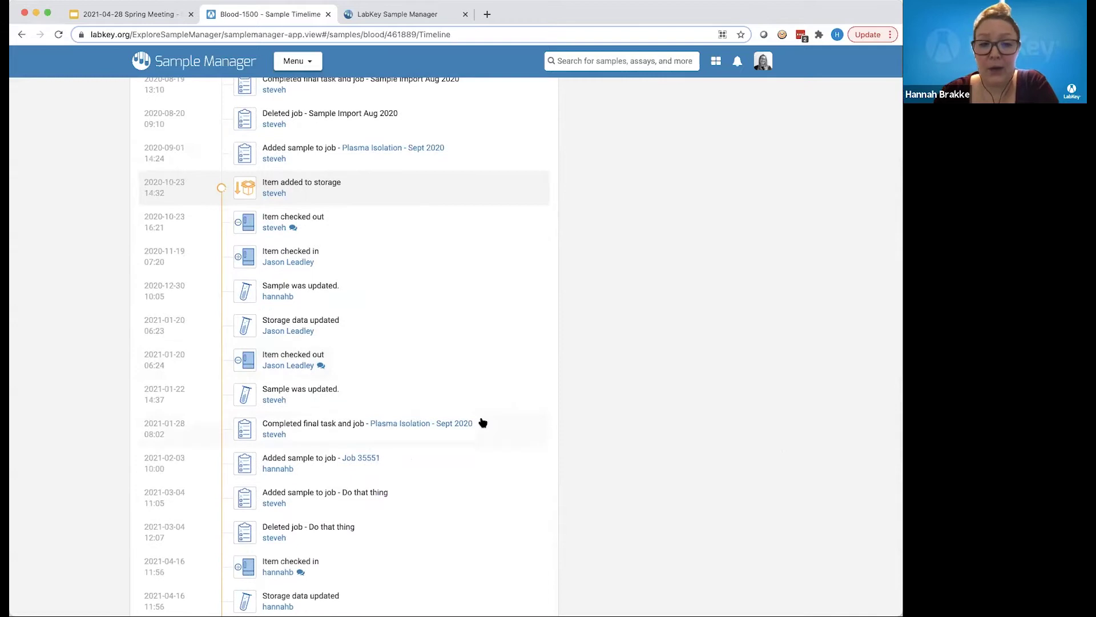
pyautogui.scroll(-3, 479, 421)
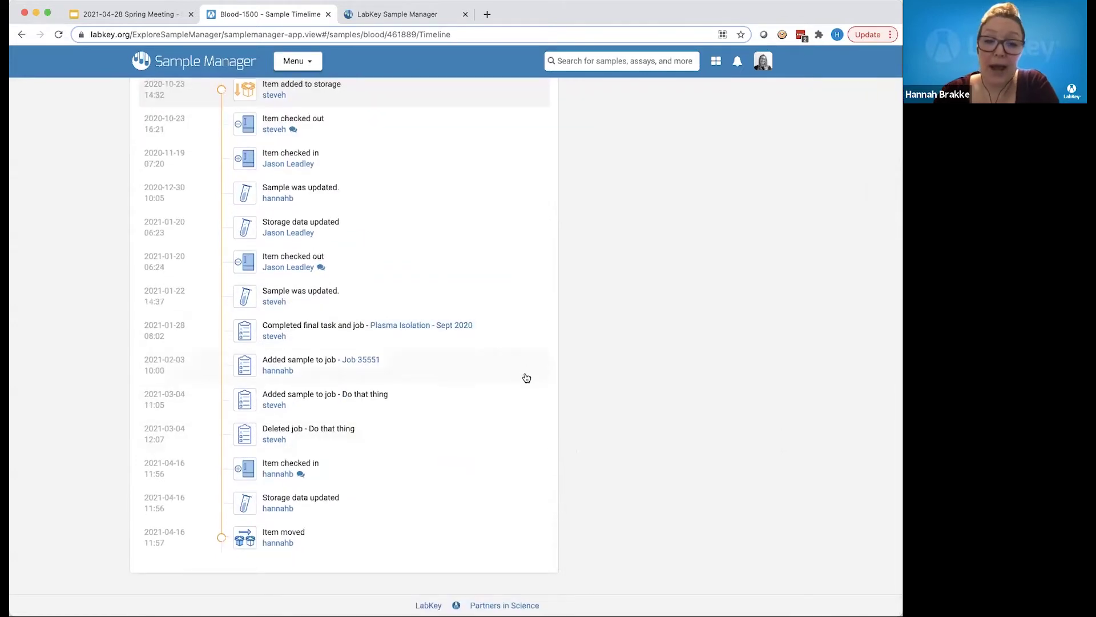
# - Filter the Blood-1500 event timeline to Assay Events only, and clear all filters after reviewing the list
pyautogui.scroll(15, 525, 378)
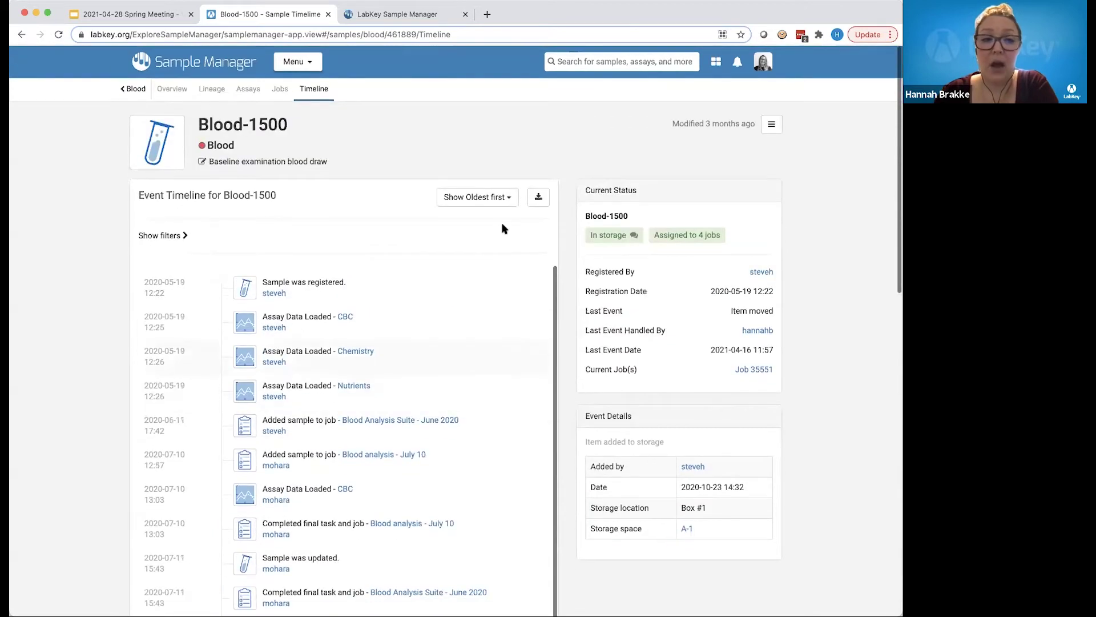
pyautogui.click(164, 235)
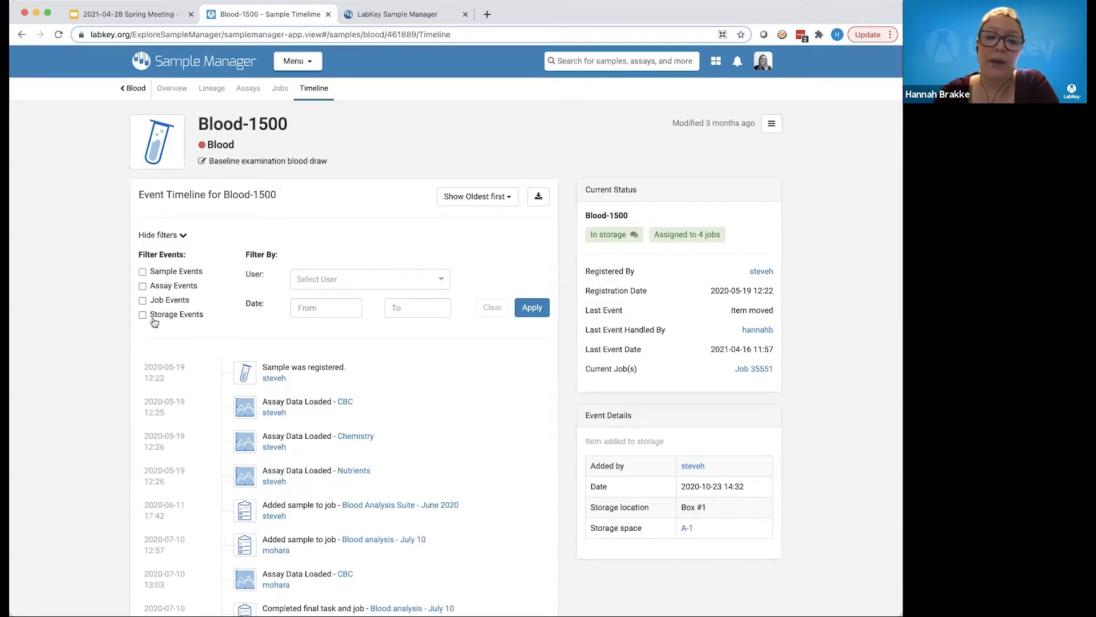
pyautogui.click(143, 285)
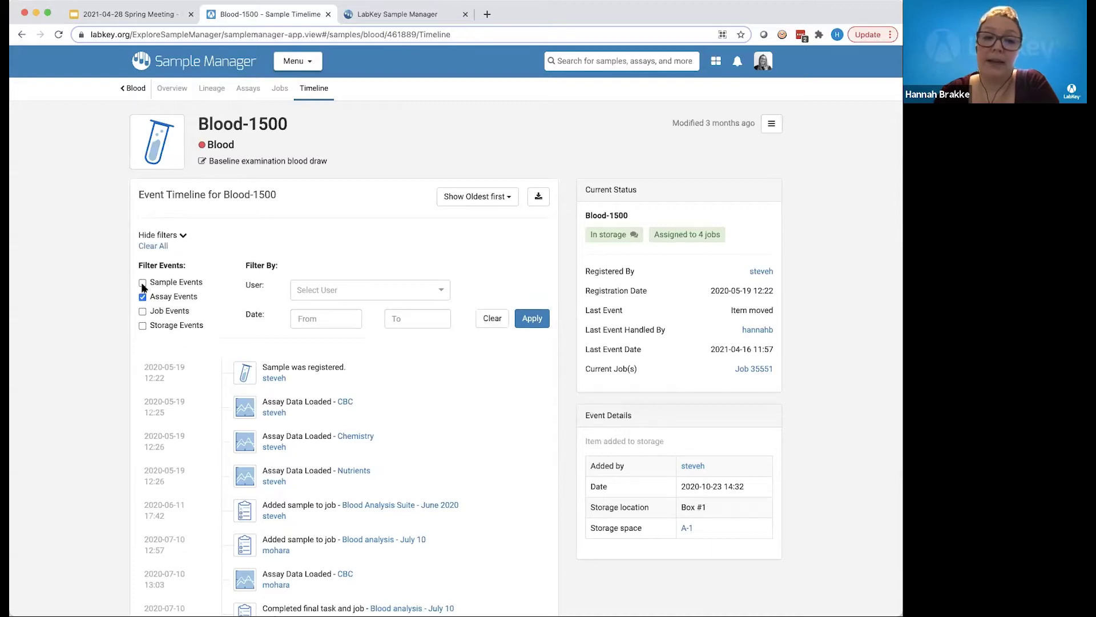
pyautogui.click(530, 318)
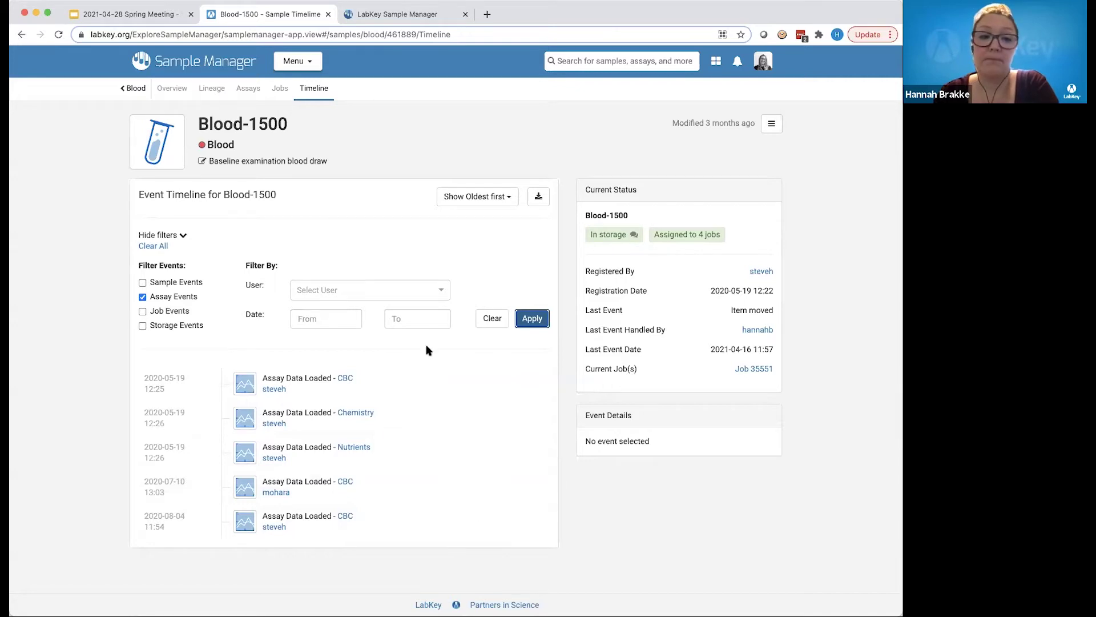
pyautogui.click(149, 246)
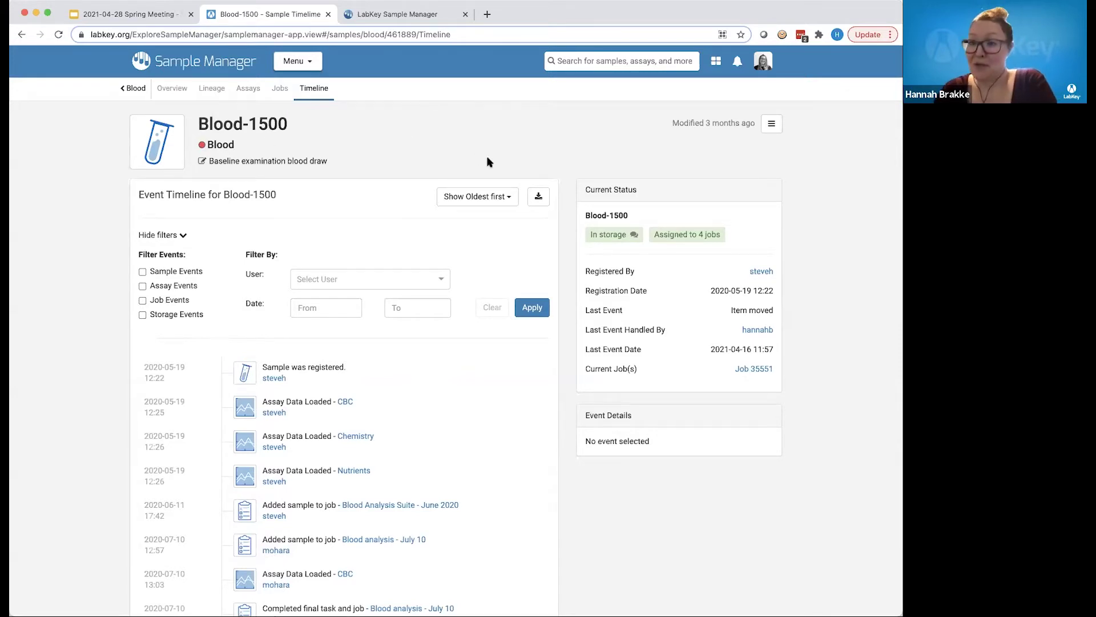
# - Switch to the Spring Meeting presentation in Google Slides and show slide 18, "Test it out yourself!"
pyautogui.click(130, 15)
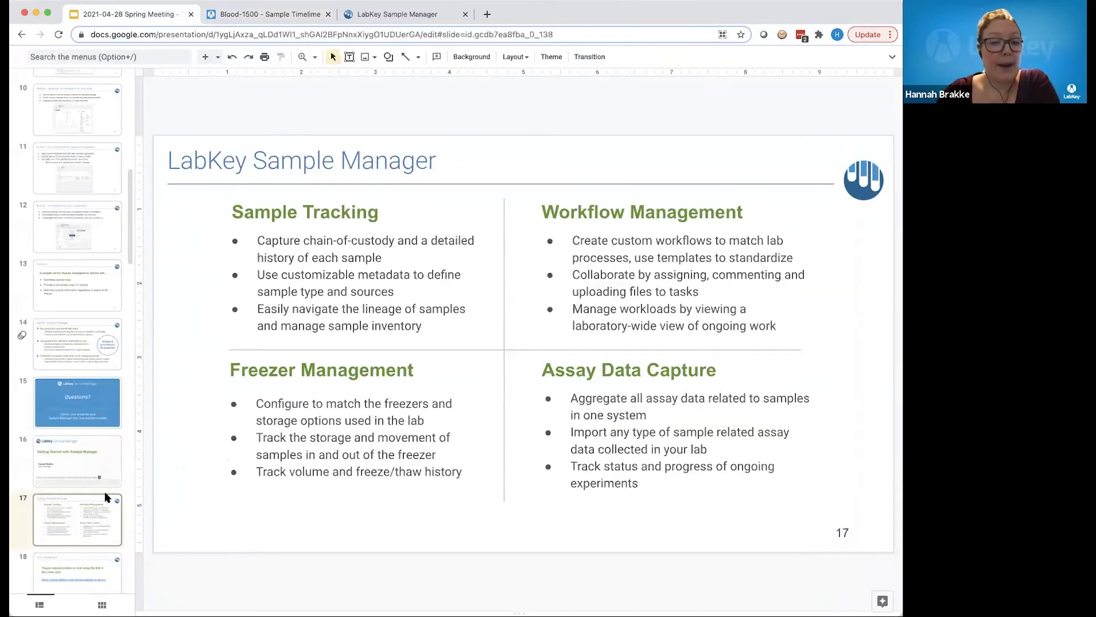
pyautogui.scroll(-3, 92, 493)
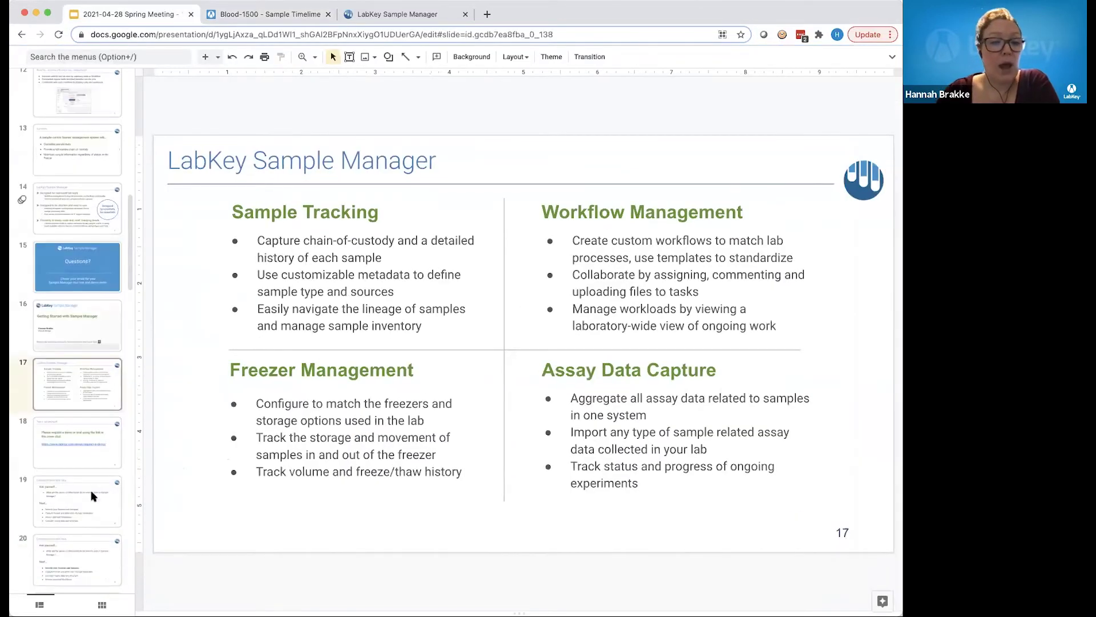
pyautogui.click(93, 440)
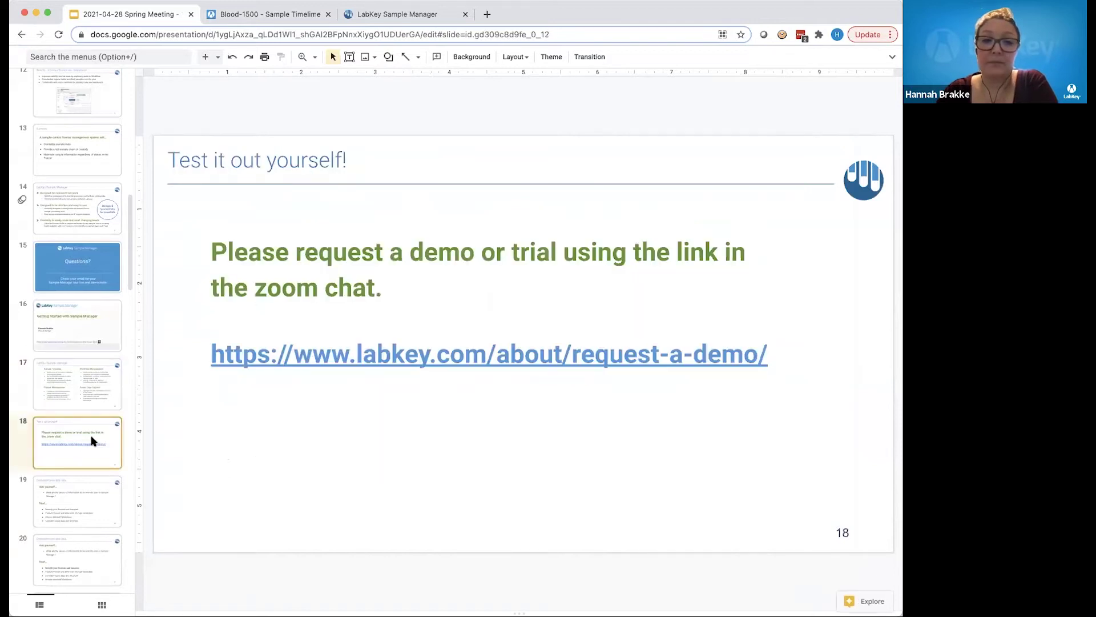
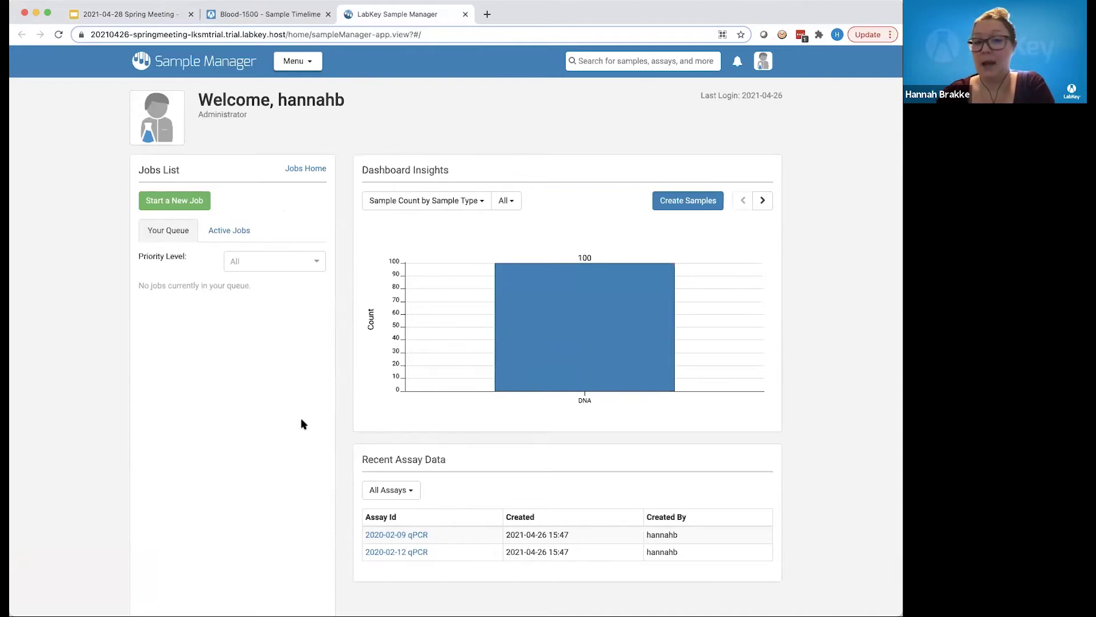
# - Look over the main menu's sections, start creating a new source type, and name it Subjects
pyautogui.click(304, 61)
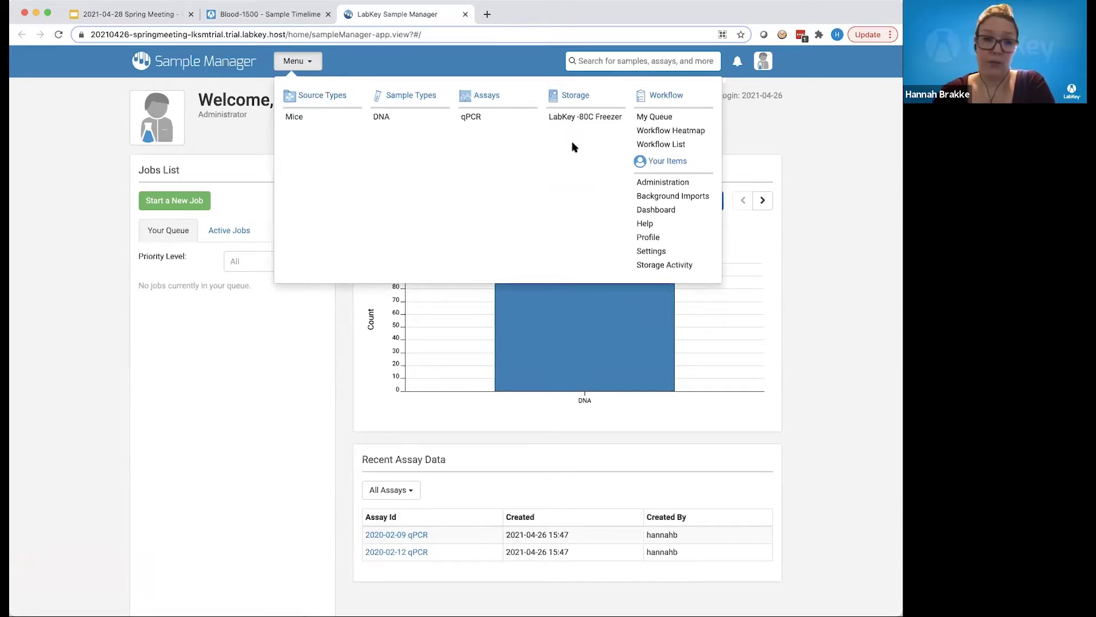
pyautogui.click(775, 134)
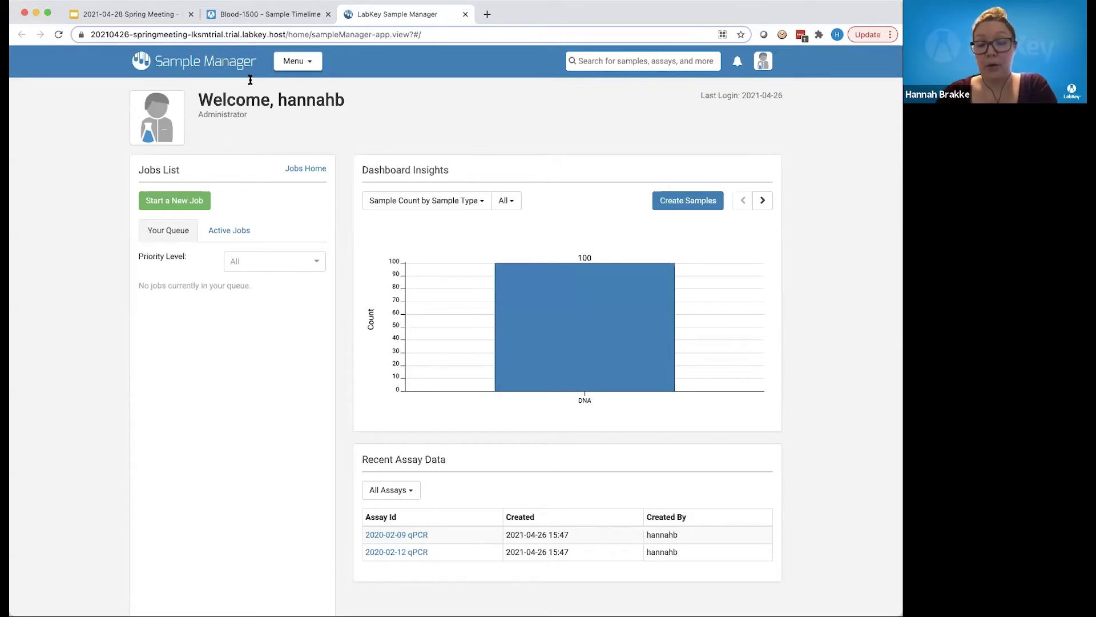
pyautogui.click(301, 64)
pyautogui.click(315, 95)
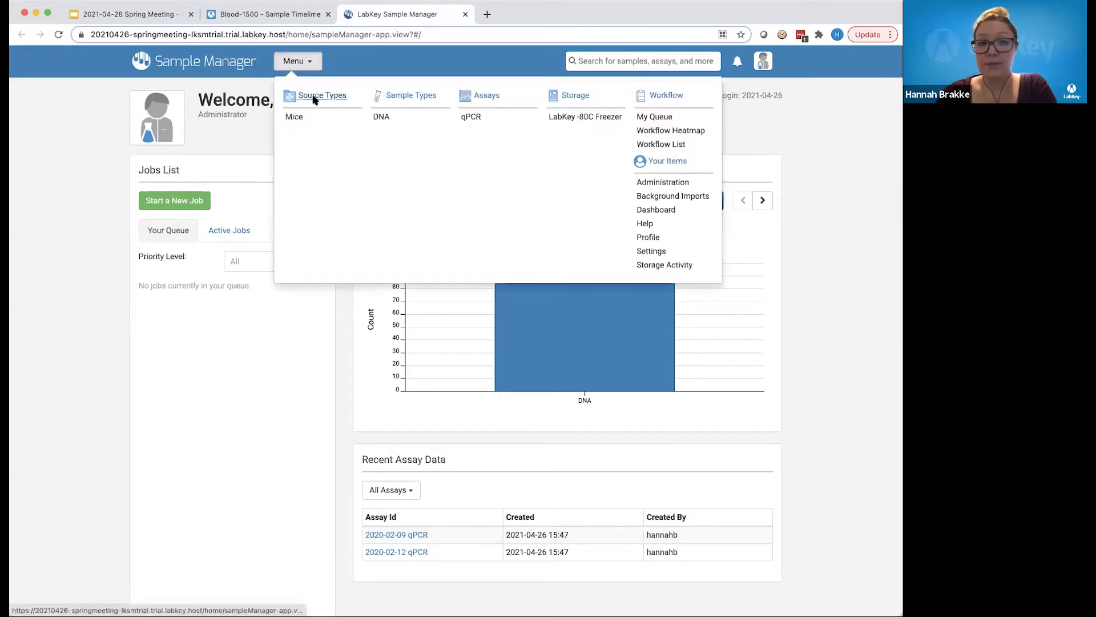
pyautogui.click(750, 118)
pyautogui.click(746, 140)
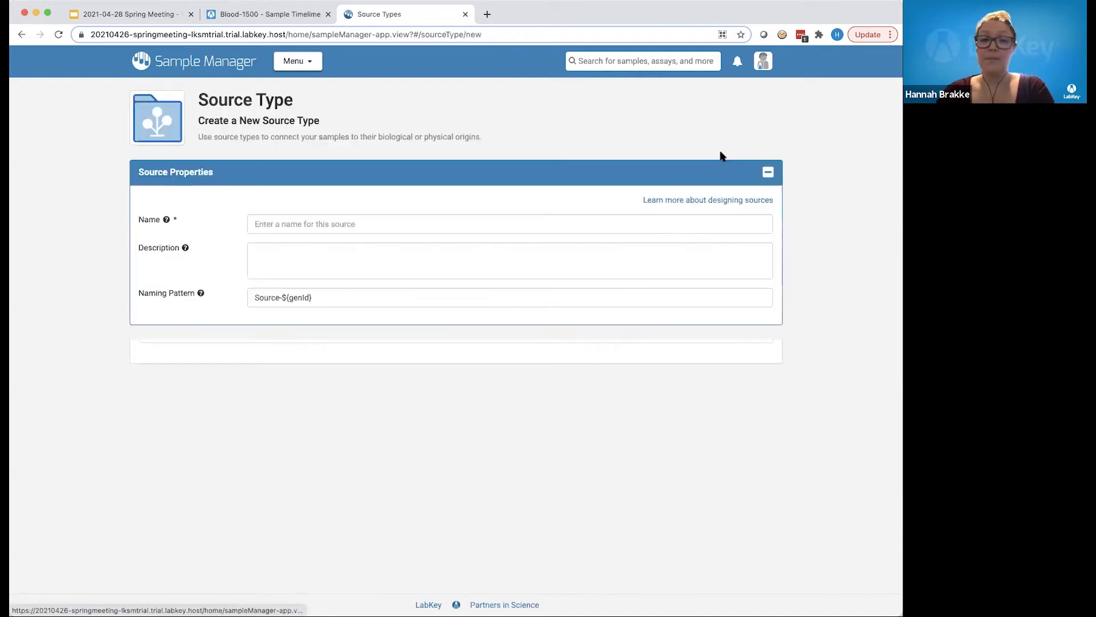
pyautogui.click(317, 227)
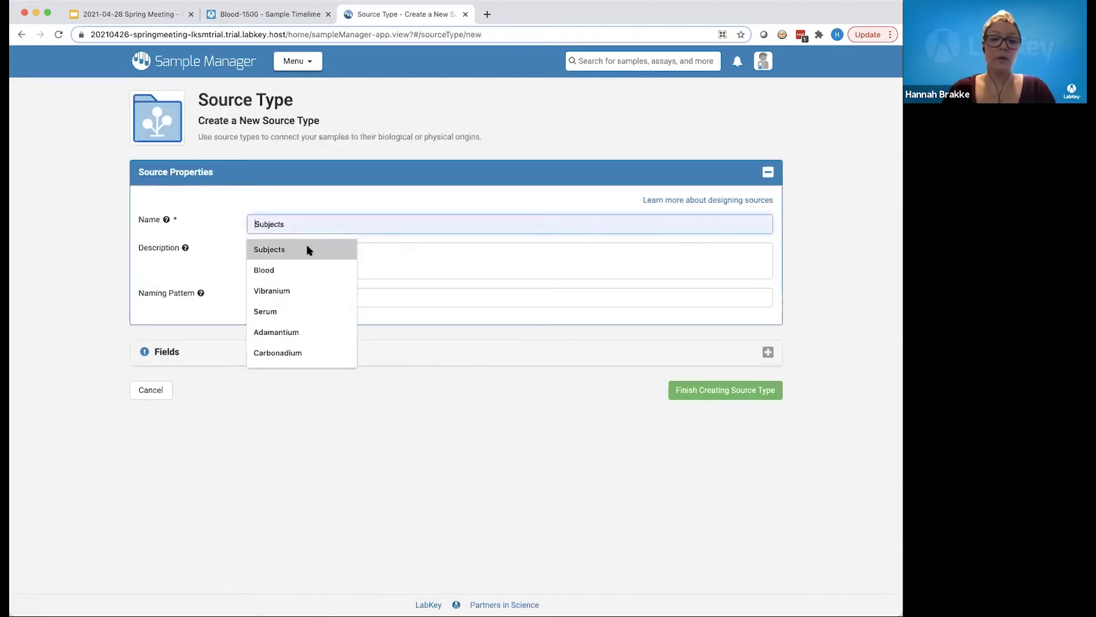
pyautogui.click(306, 249)
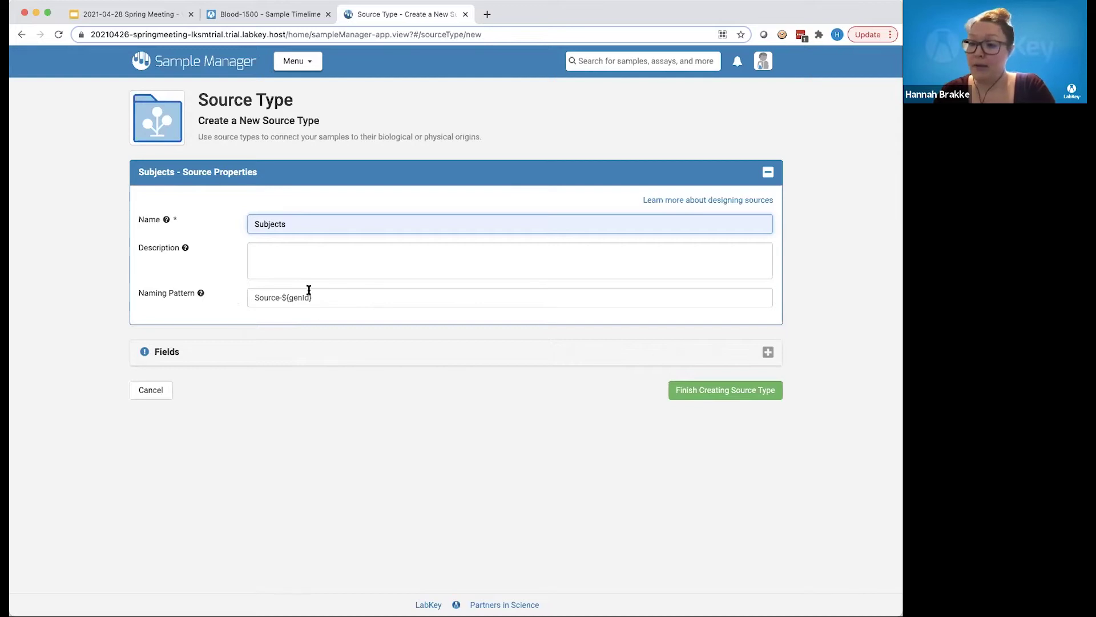
# - Infer the source type's fields site_id, site, gender and age from the data file and finish creating the source type
pyautogui.click(490, 357)
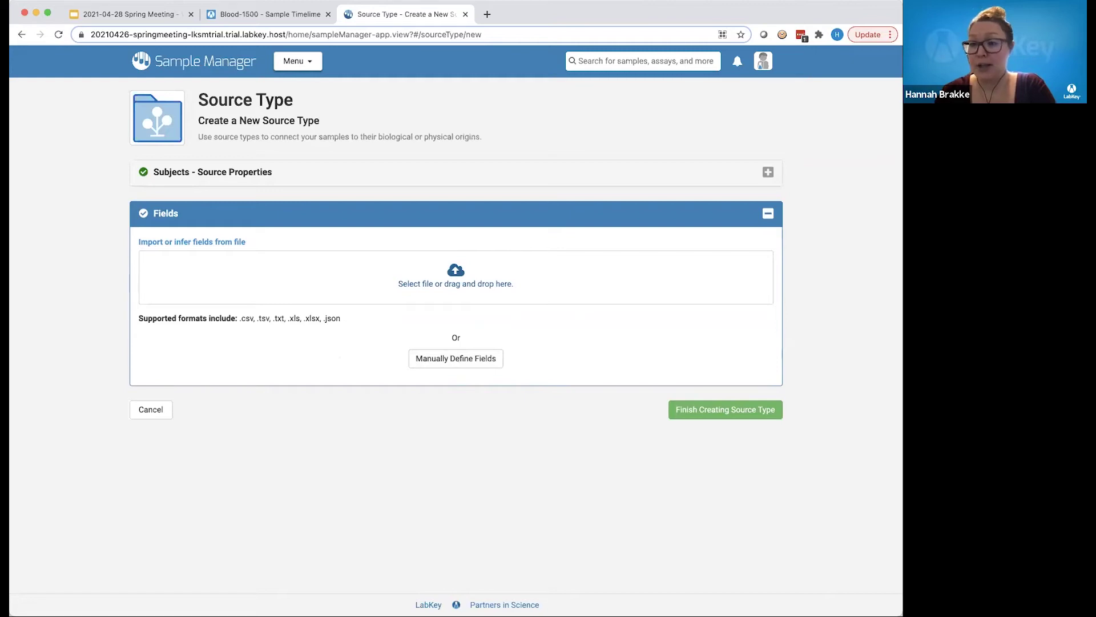
pyautogui.moveTo(631, 290); pyautogui.dragTo(489, 305)
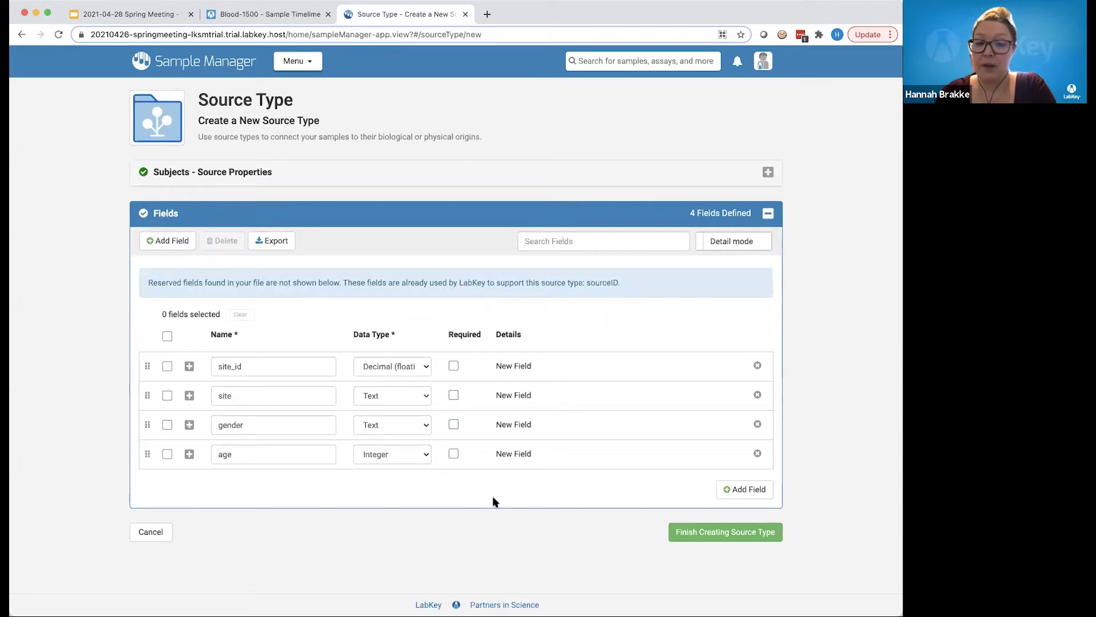
pyautogui.click(715, 536)
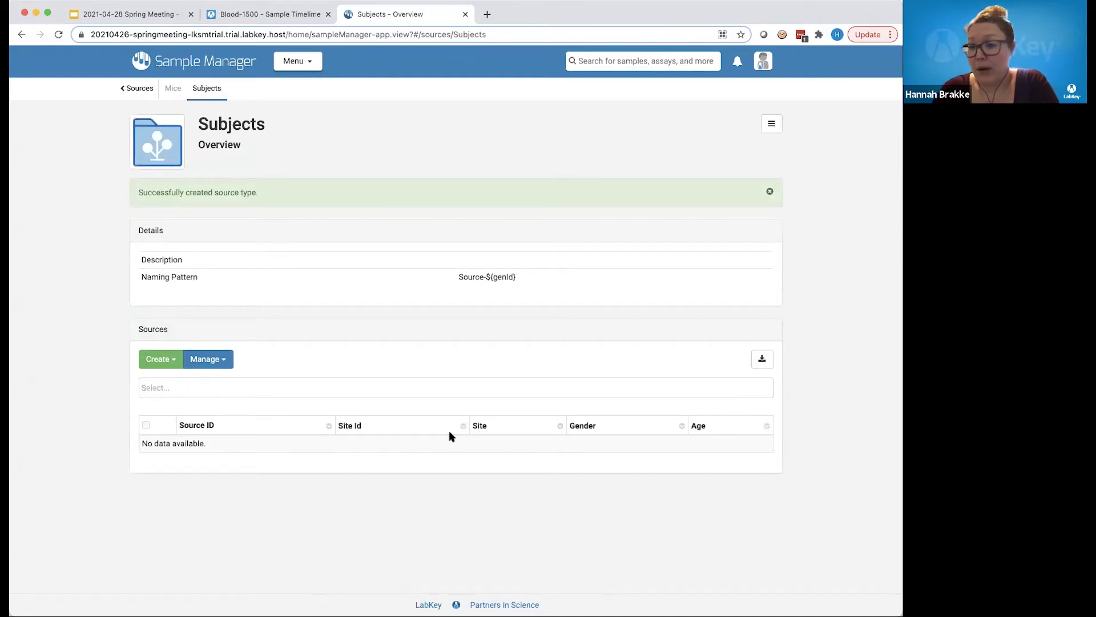
# - Import the sources from subjects.xls into the Subjects source type and look over the imported list
pyautogui.click(222, 361)
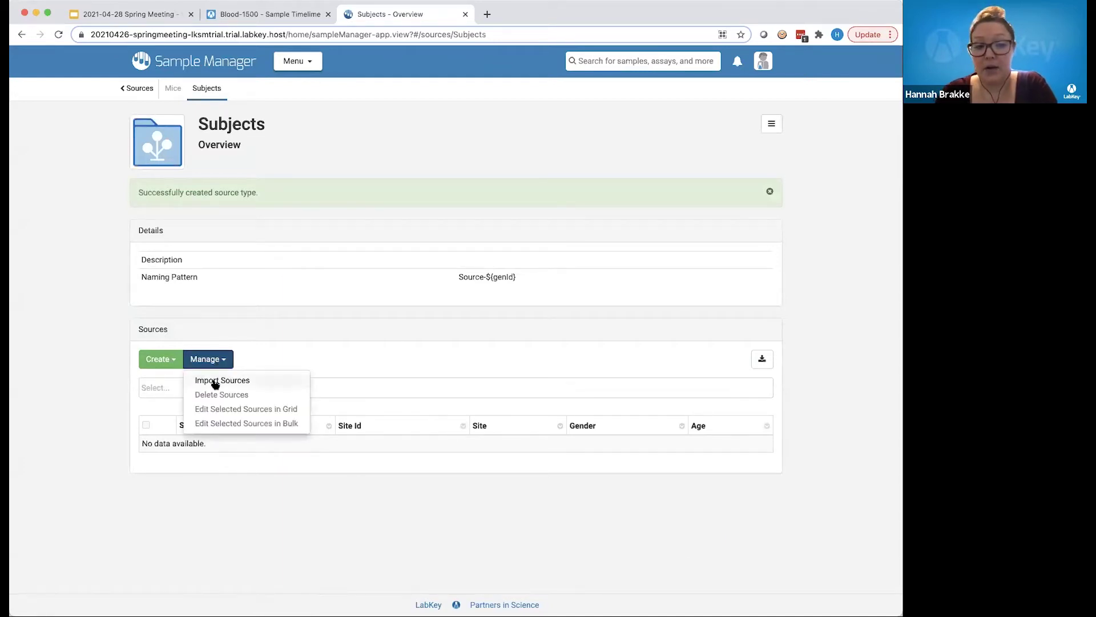
pyautogui.click(216, 381)
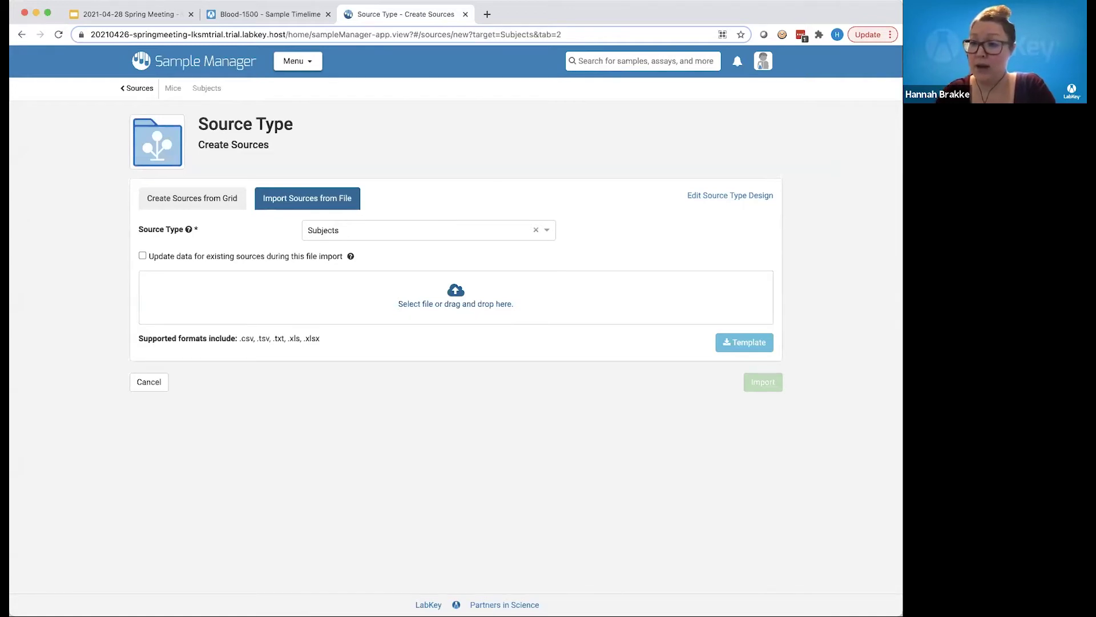
pyautogui.moveTo(505, 307); pyautogui.dragTo(506, 310)
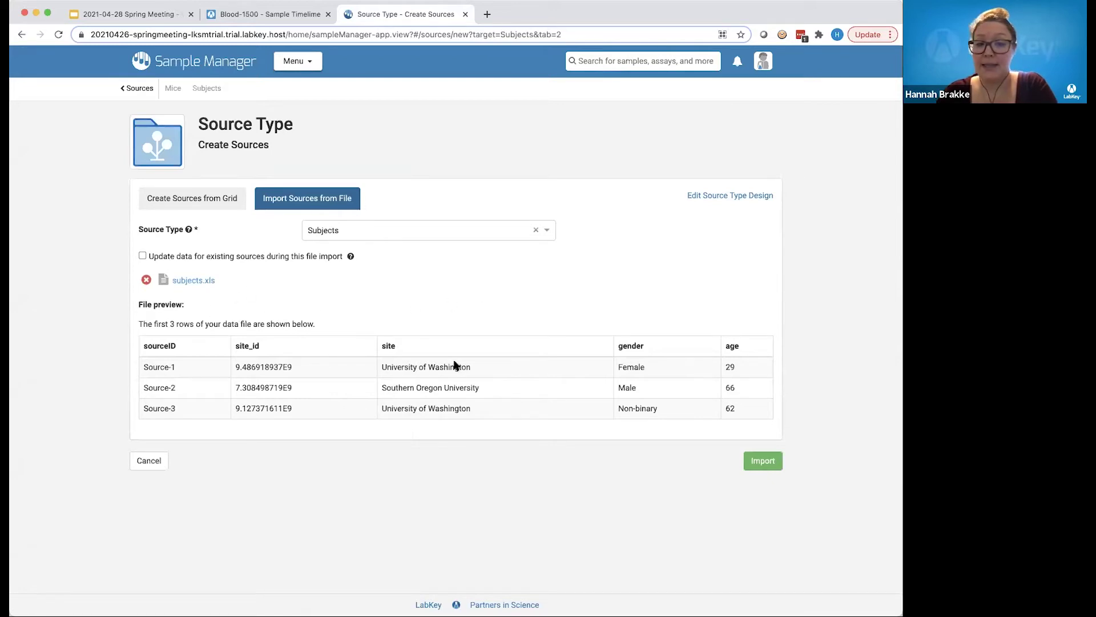
pyautogui.click(769, 461)
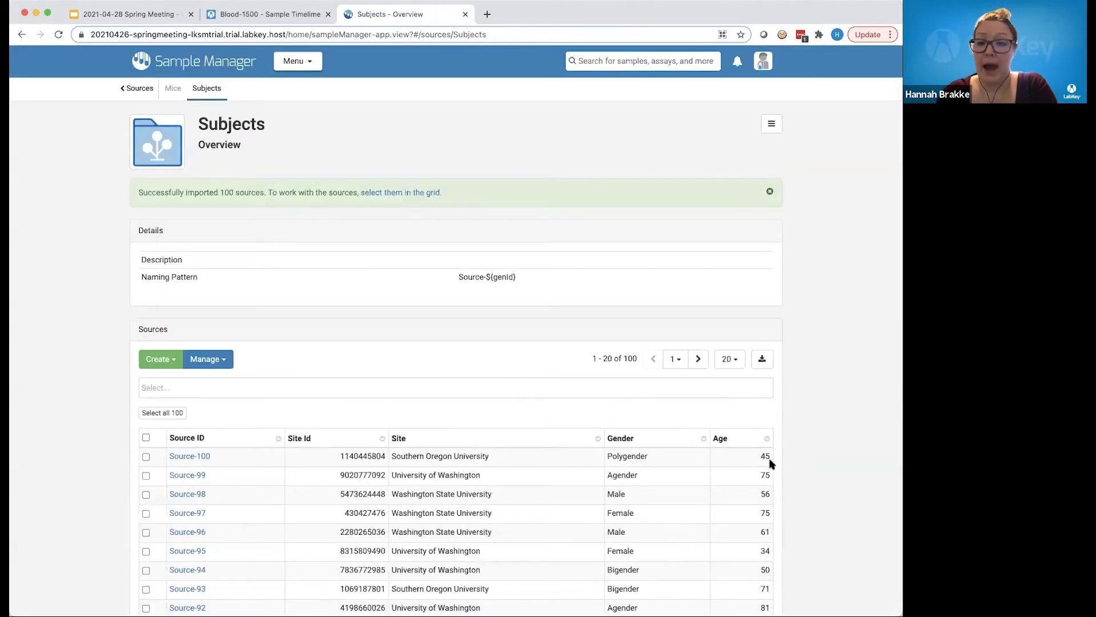
pyautogui.doubleClick(630, 359)
pyautogui.click(628, 358)
pyautogui.scroll(-1, 640, 419)
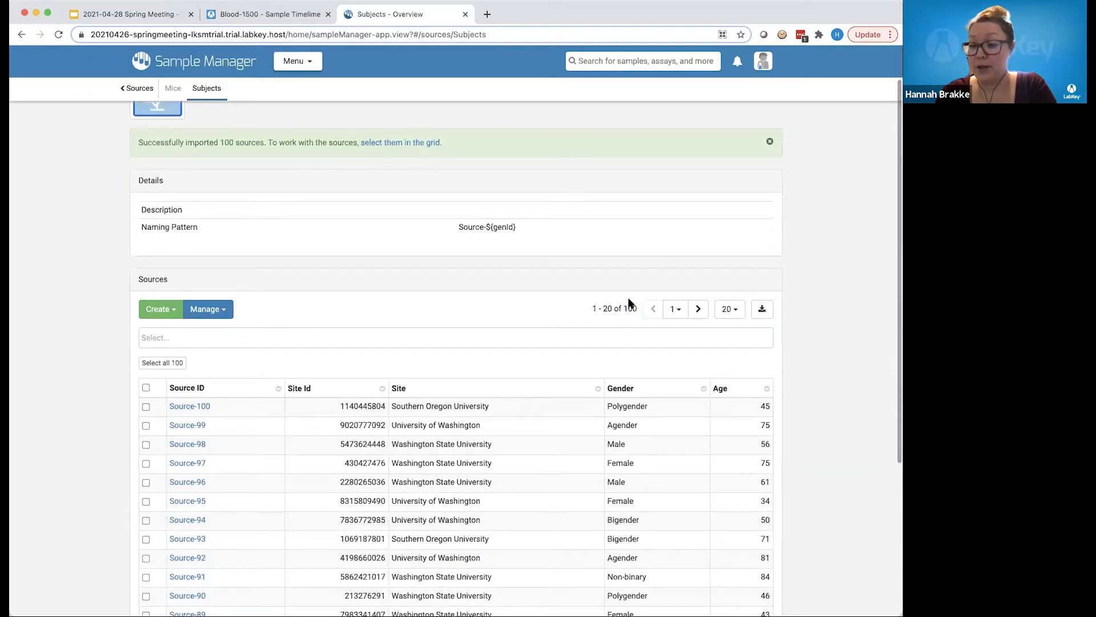
pyautogui.scroll(1, 622, 337)
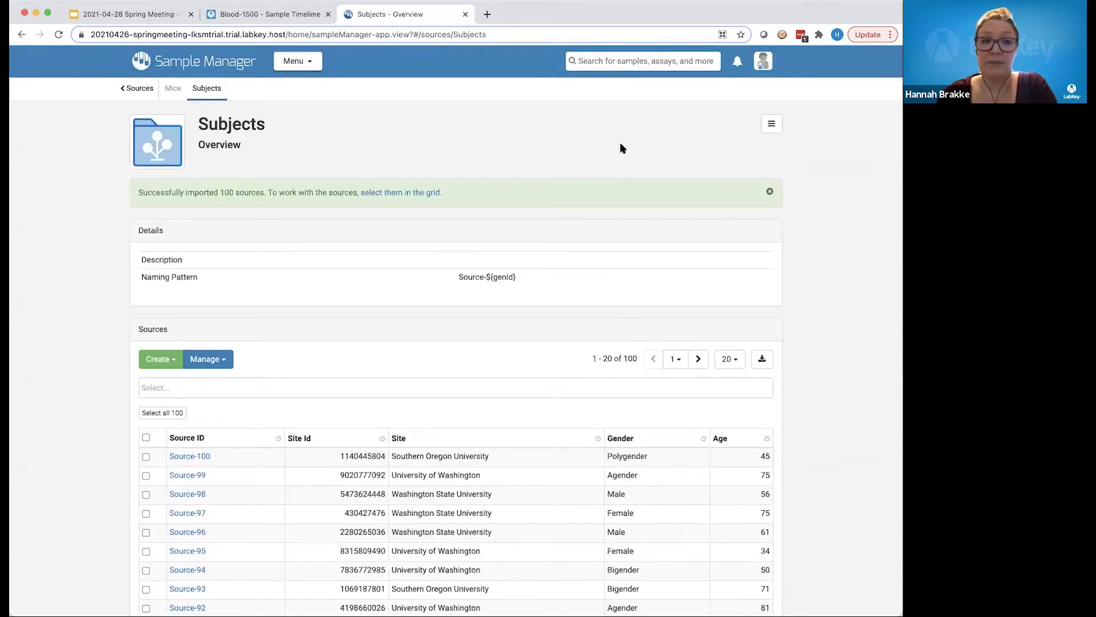
# - Start creating a new sample type from the Sample Types page and name it Fingerstick
pyautogui.click(298, 66)
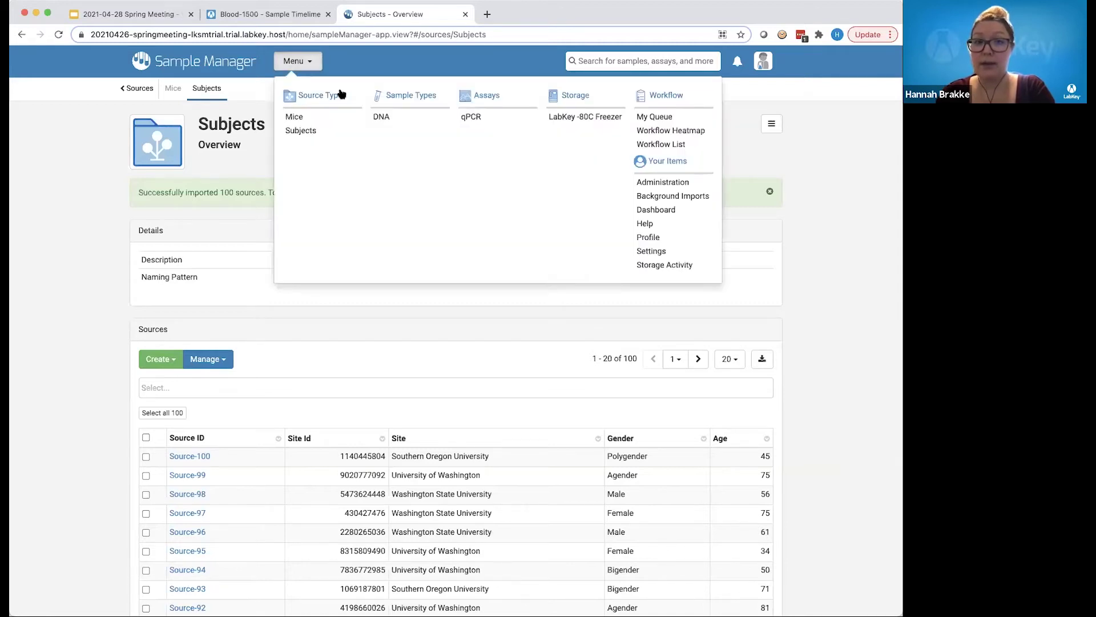
pyautogui.click(406, 101)
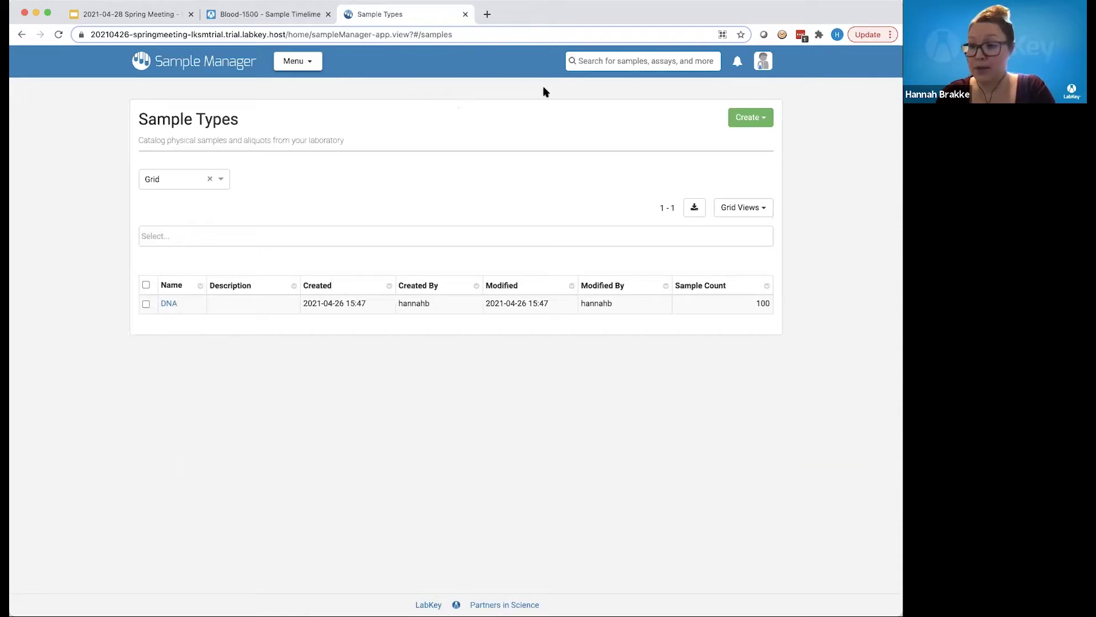
pyautogui.click(742, 127)
pyautogui.click(739, 143)
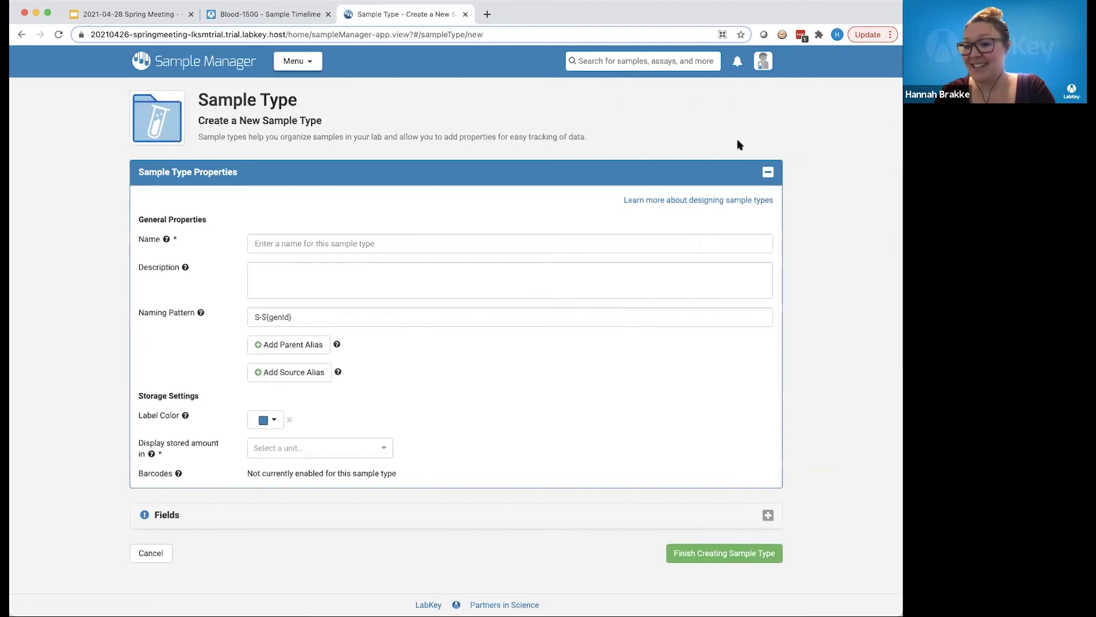
pyautogui.click(439, 248)
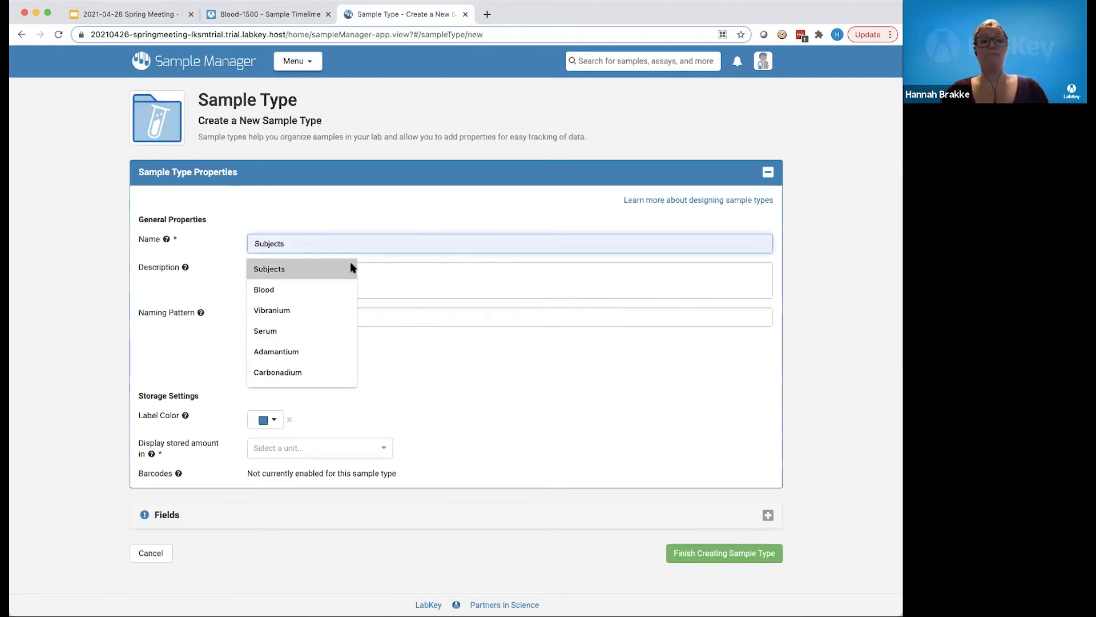
pyautogui.write('Fing')
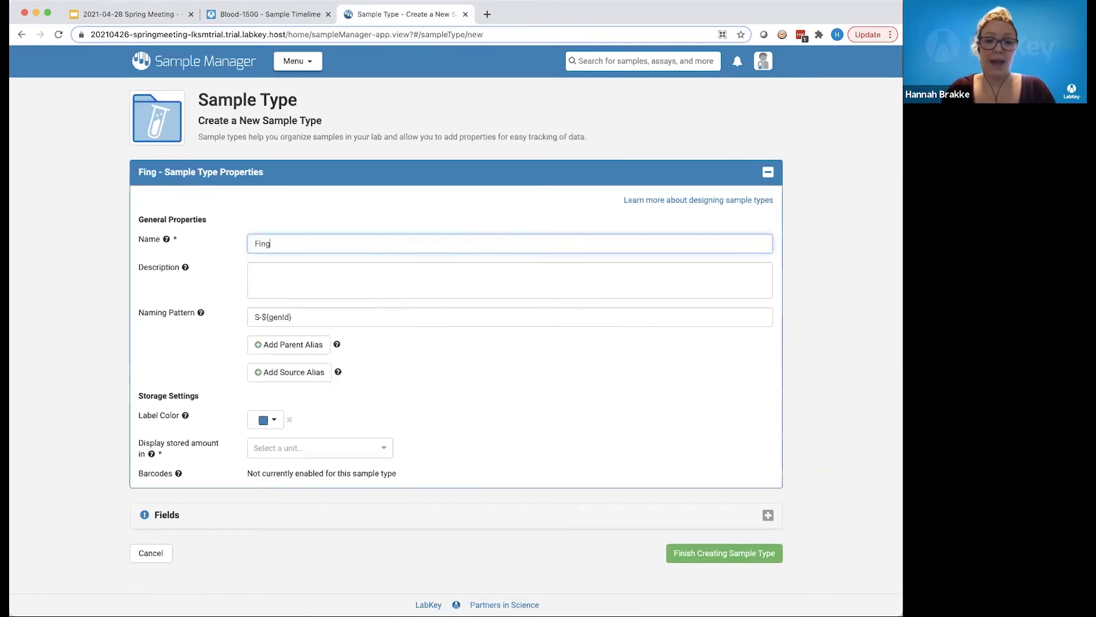
pyautogui.write('erstick')
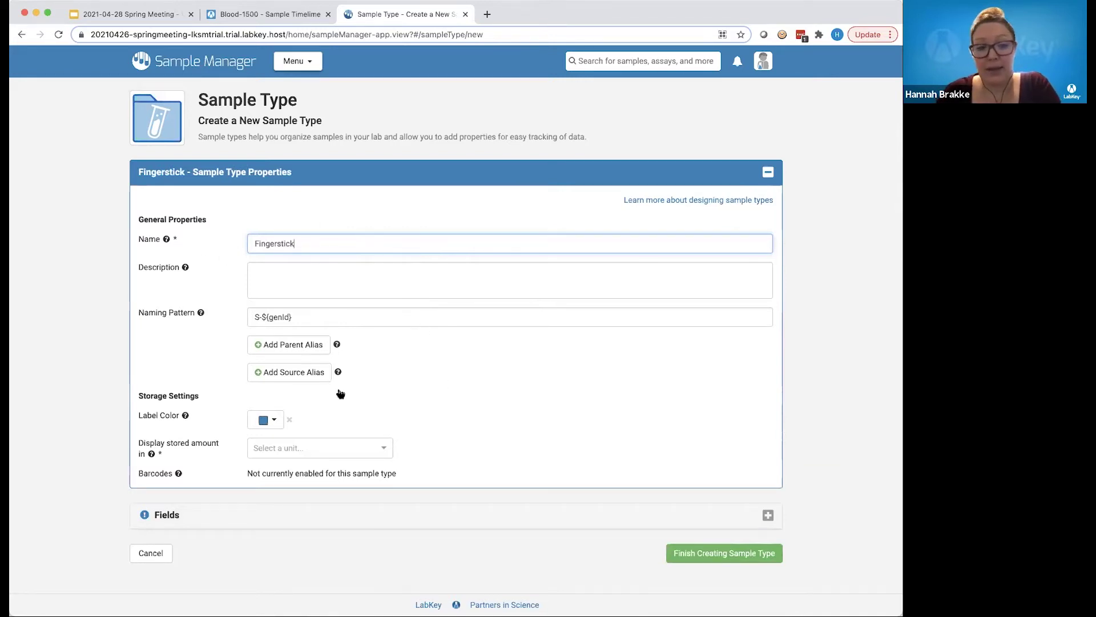
# - Add a source alias source_id to the Fingerstick sample type and link it to the Subjects source type
pyautogui.click(280, 374)
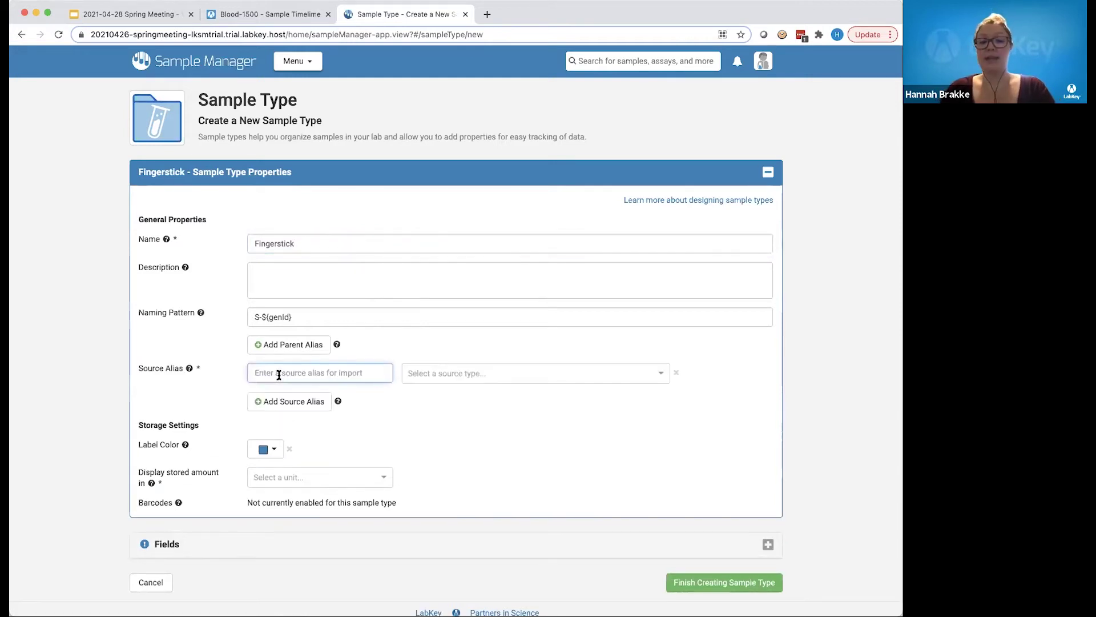
pyautogui.write('source_id')
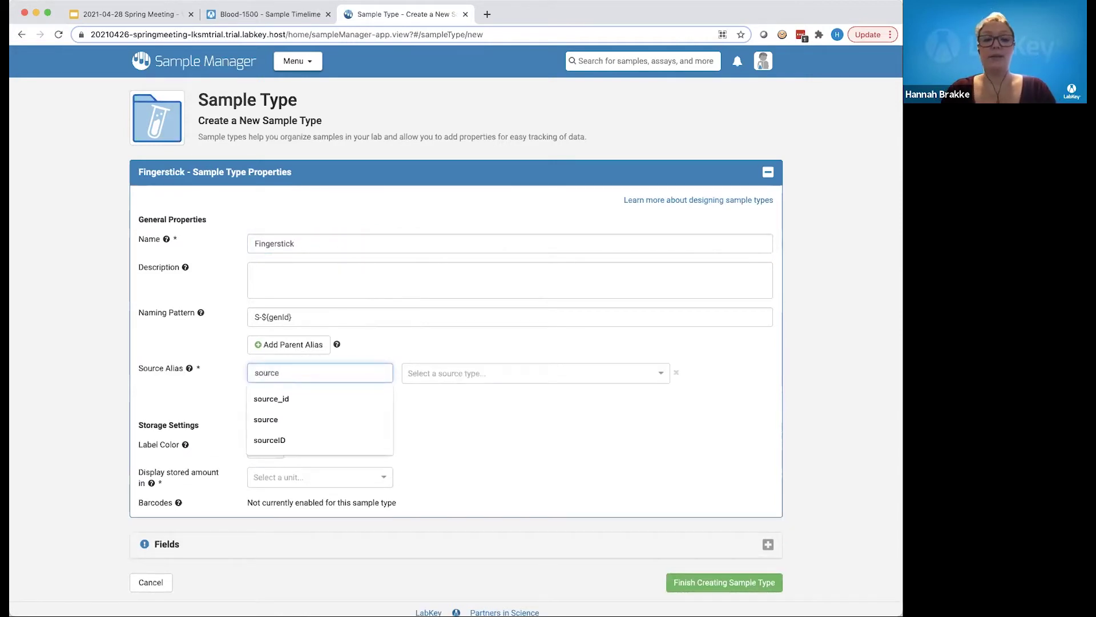
pyautogui.click(270, 398)
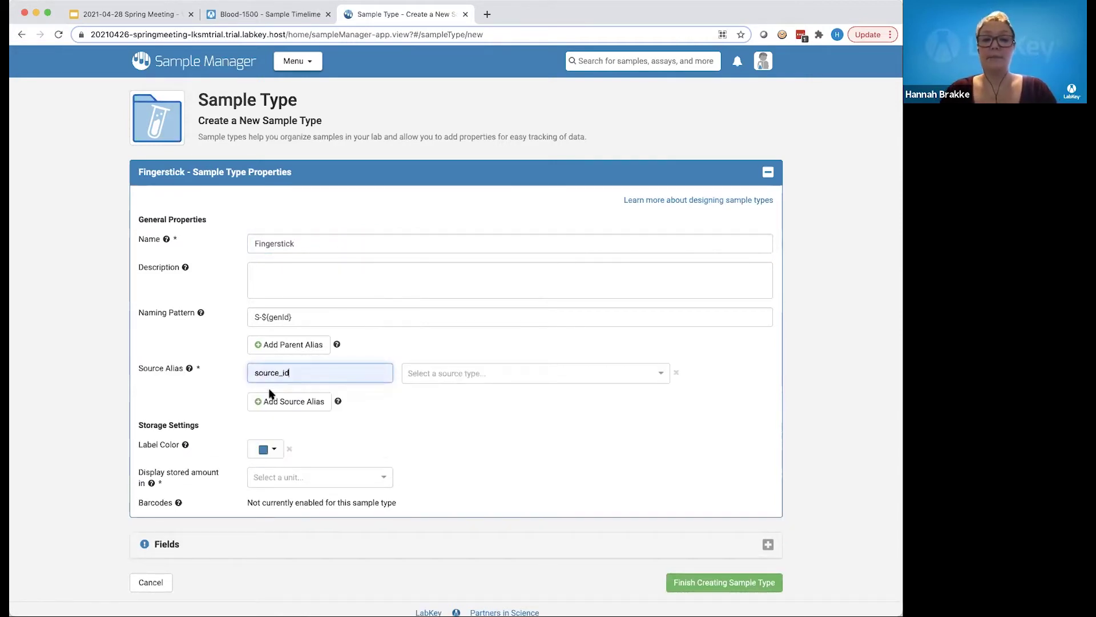
pyautogui.click(490, 380)
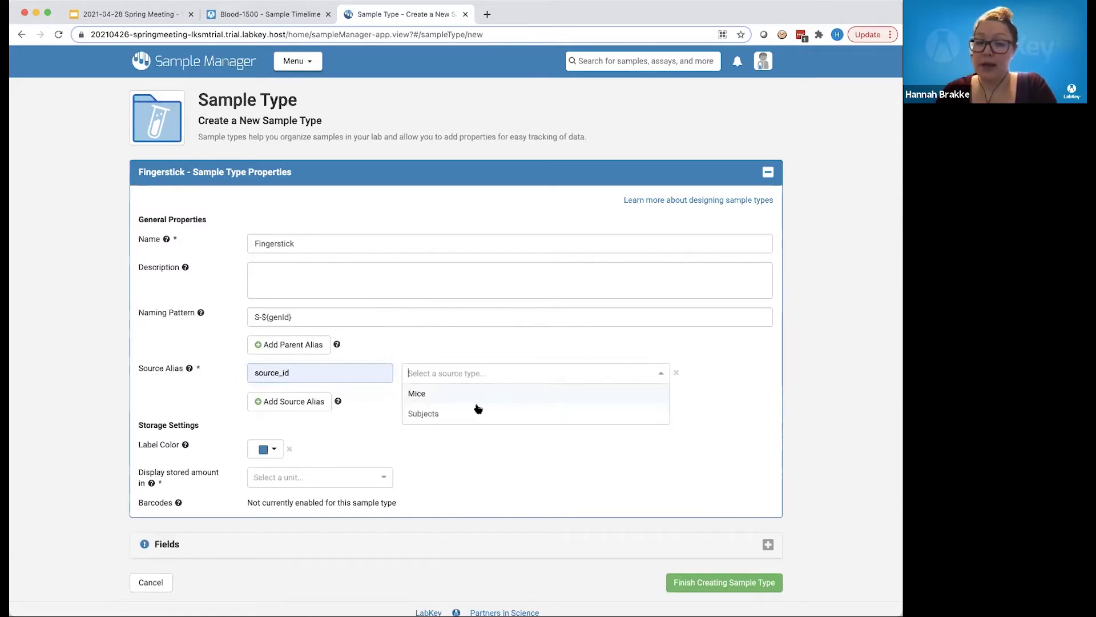
pyautogui.click(474, 414)
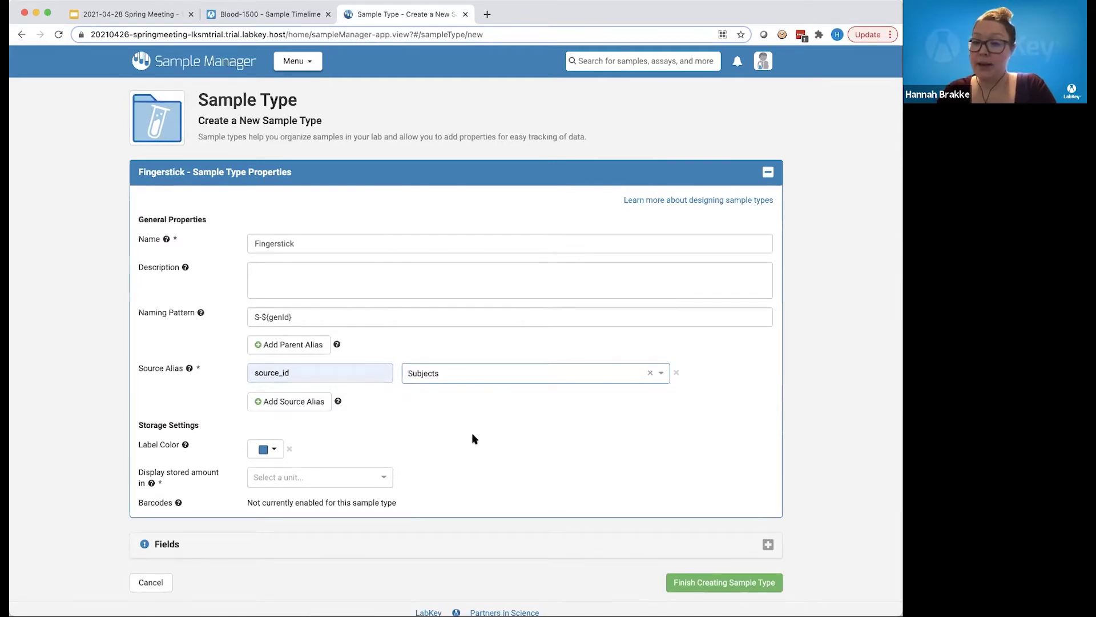
# - Set the display unit for the Fingerstick stored amount to uL (microliters)
pyautogui.scroll(-1, 472, 438)
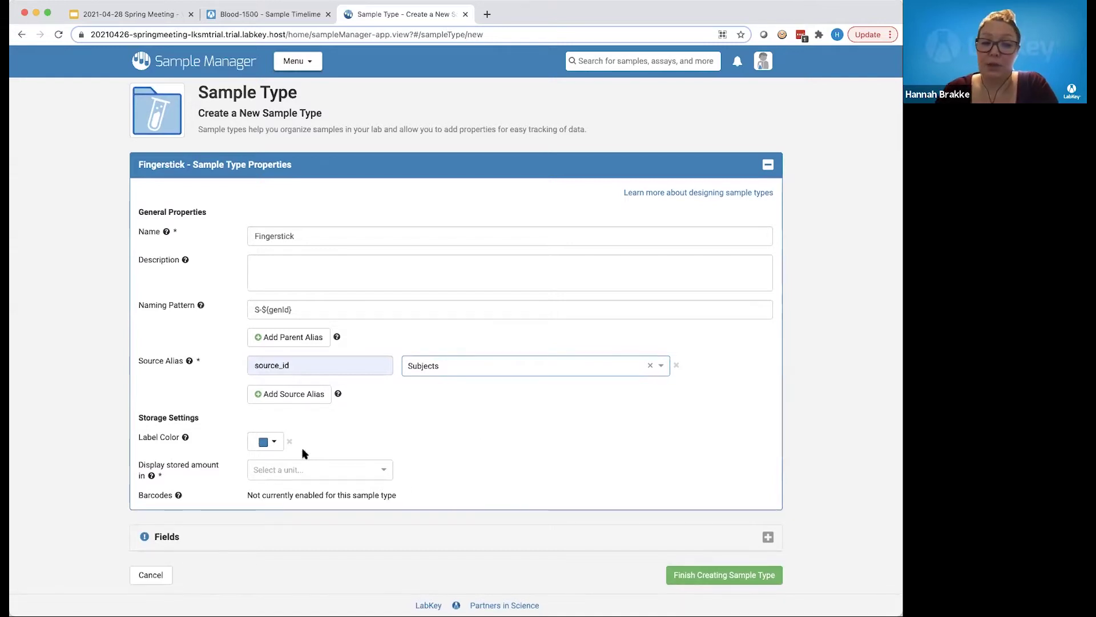
pyautogui.click(298, 470)
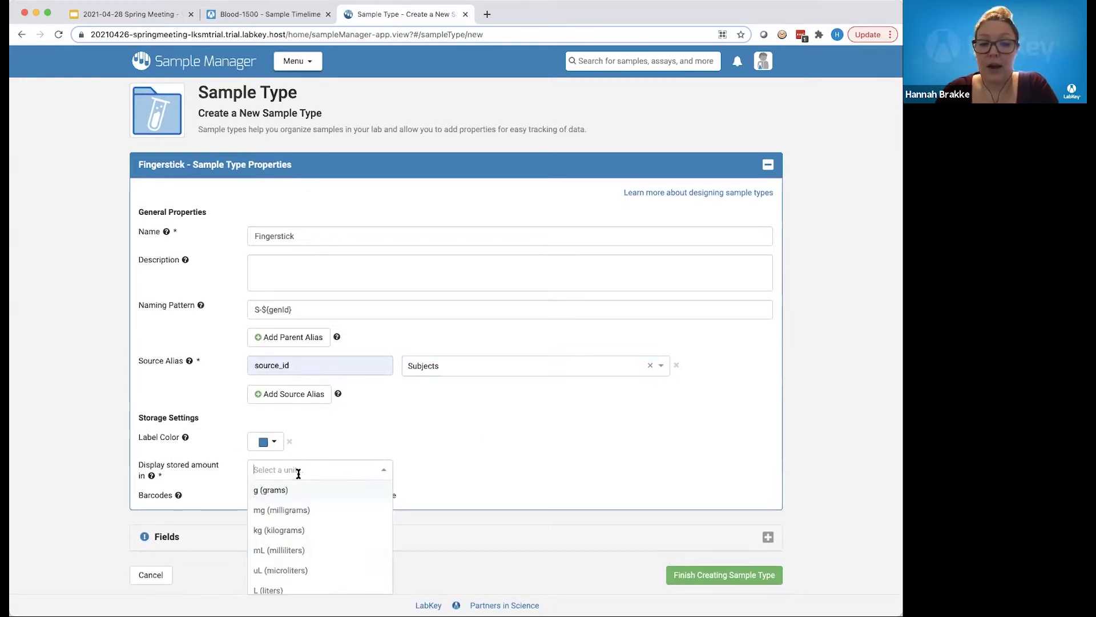
pyautogui.click(320, 571)
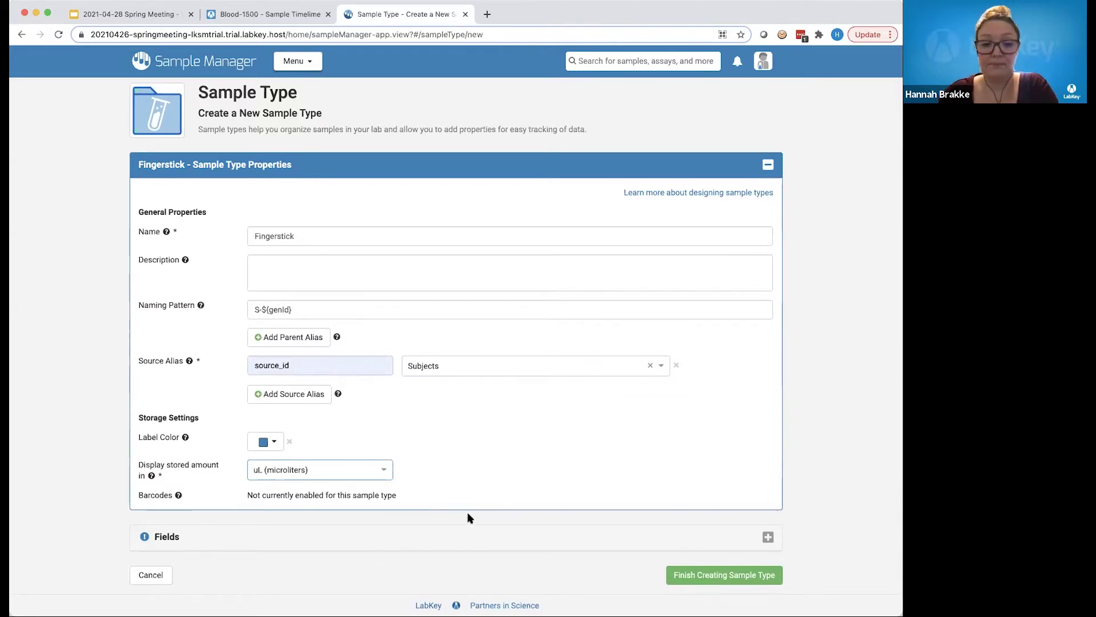
# - Infer the fields date_collected and hand from the data file, add a unique ID field for barcodes, and finish creating the sample type
pyautogui.click(499, 538)
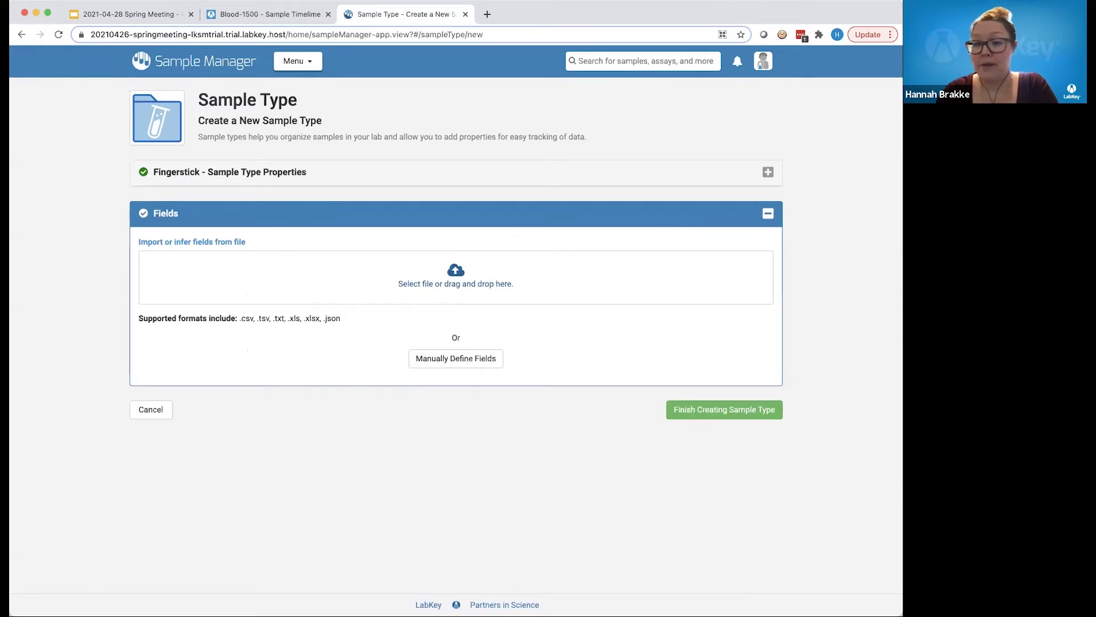
pyautogui.moveTo(523, 289); pyautogui.dragTo(521, 284)
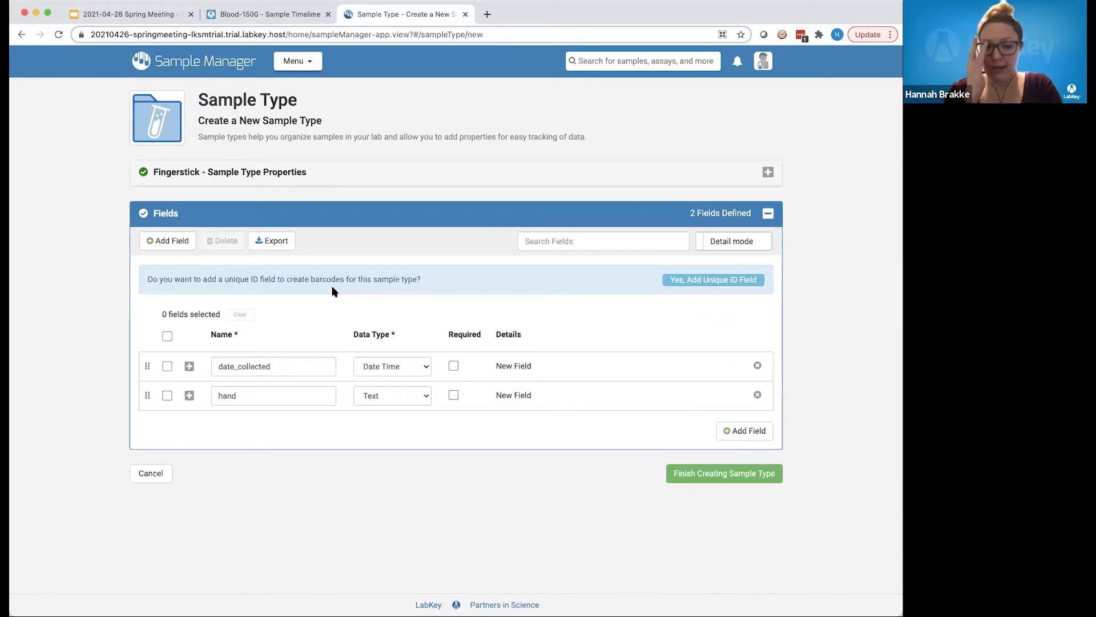
pyautogui.click(723, 281)
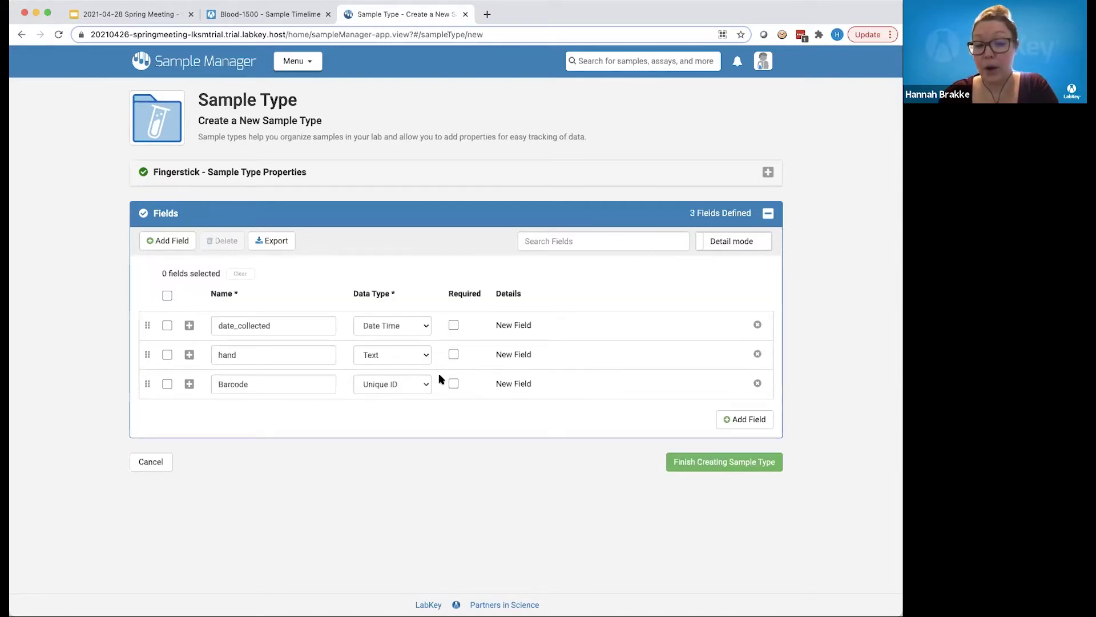
pyautogui.click(712, 464)
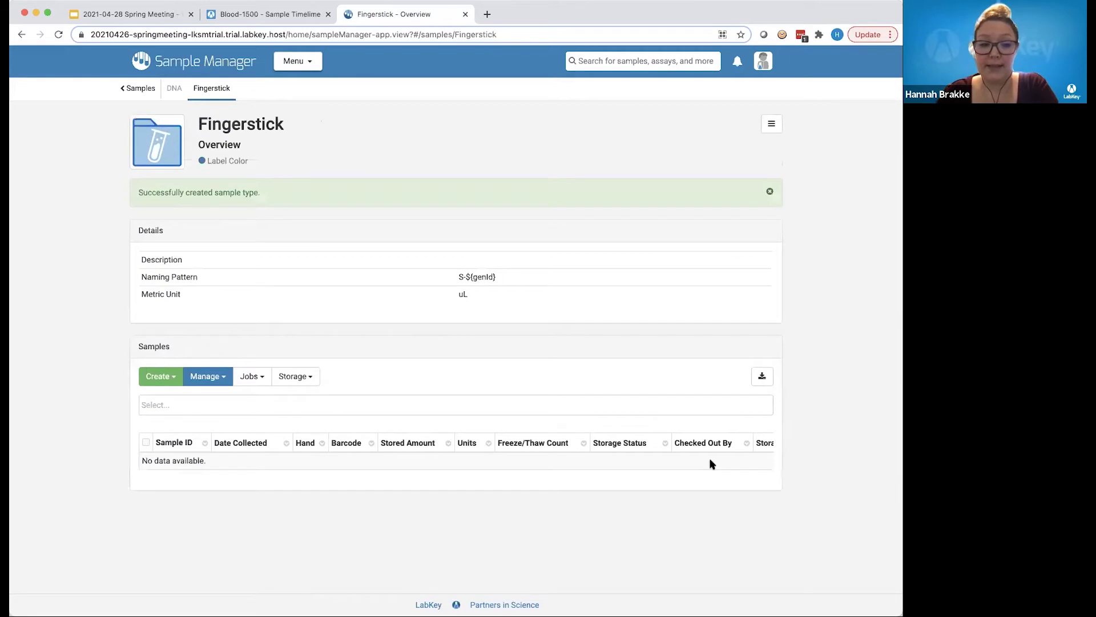
# - Import the samples for the Fingerstick sample type from the file fingerstick.xlsx and look over the imported sample grid
pyautogui.click(215, 379)
pyautogui.click(214, 397)
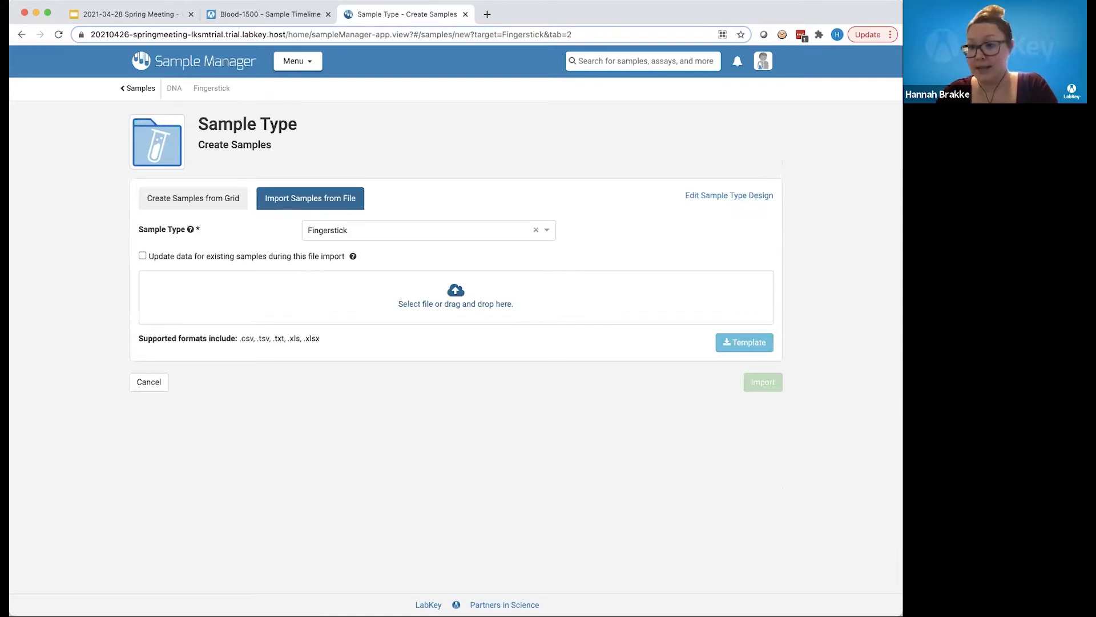
pyautogui.moveTo(861, 258); pyautogui.dragTo(530, 307)
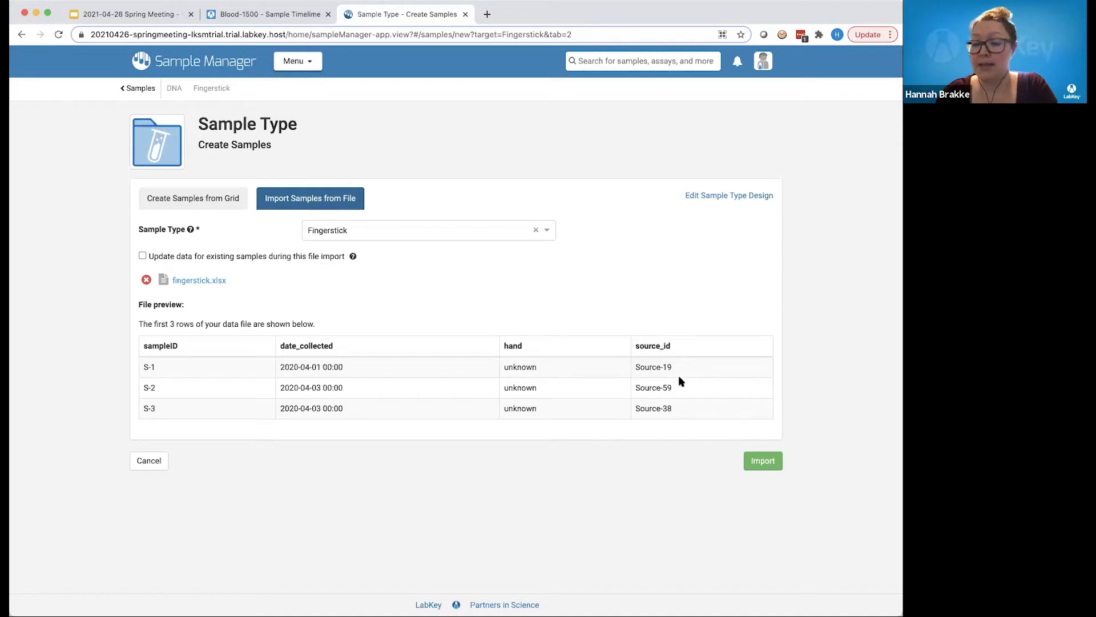
pyautogui.click(772, 467)
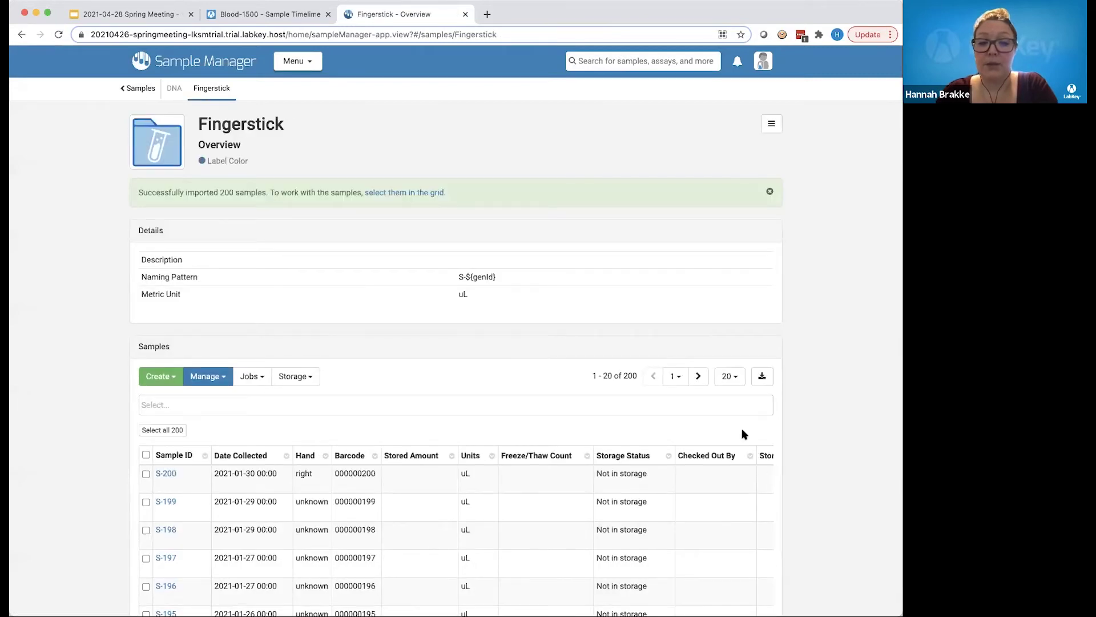
pyautogui.scroll(-4, 742, 432)
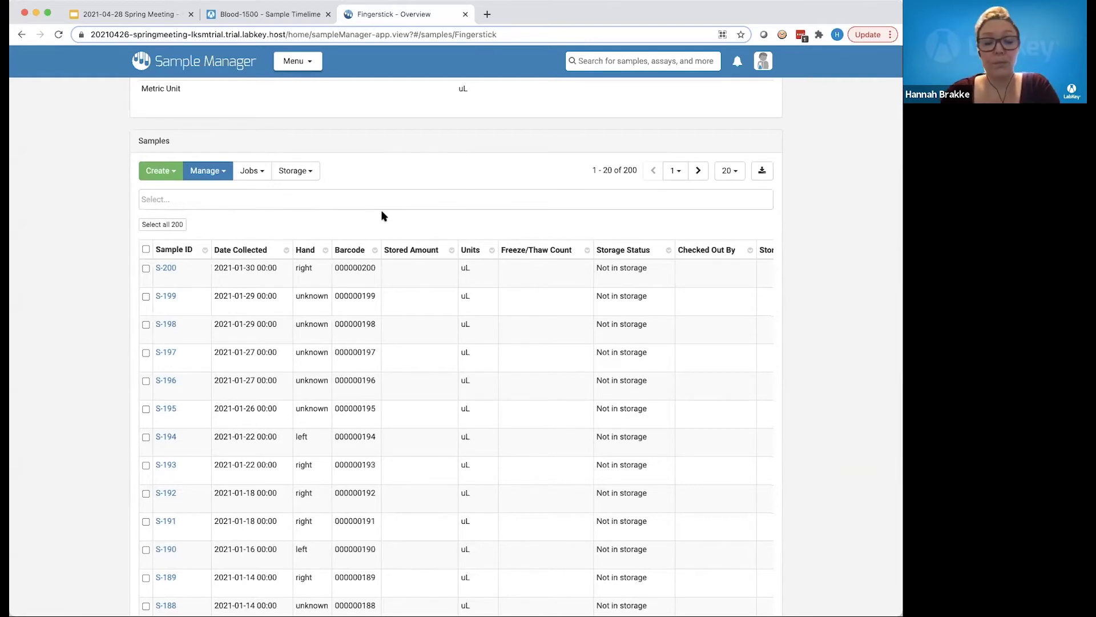
pyautogui.scroll(3, 382, 216)
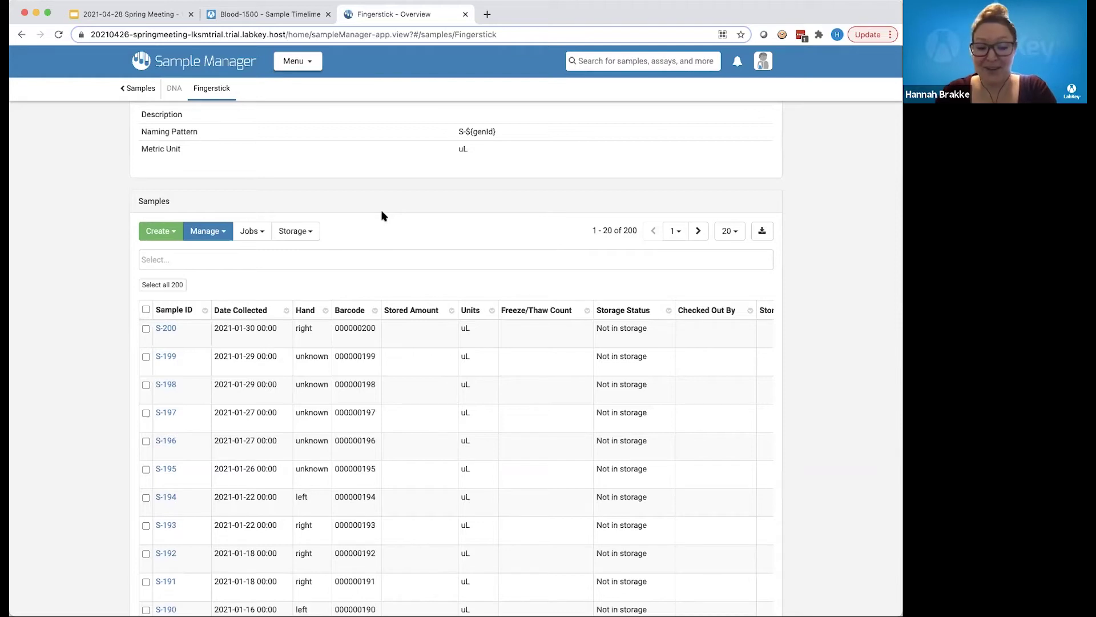
# - Switch to the Google Slides presentation and advance to the Getting Started slide on freezer and cold storage hierarchies
pyautogui.click(137, 14)
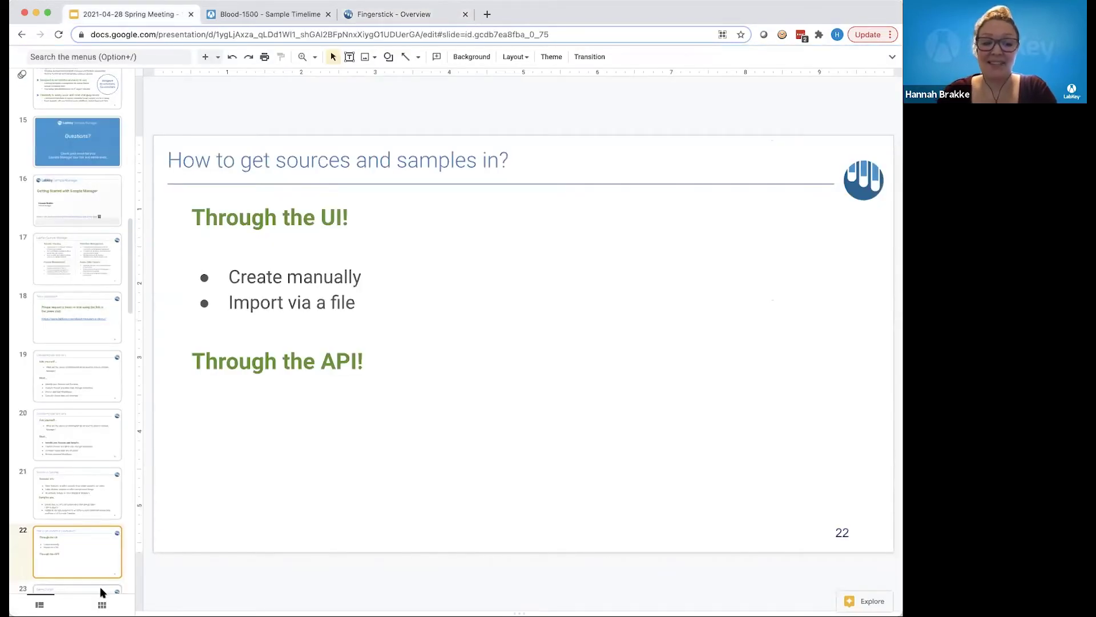
pyautogui.press('Down')
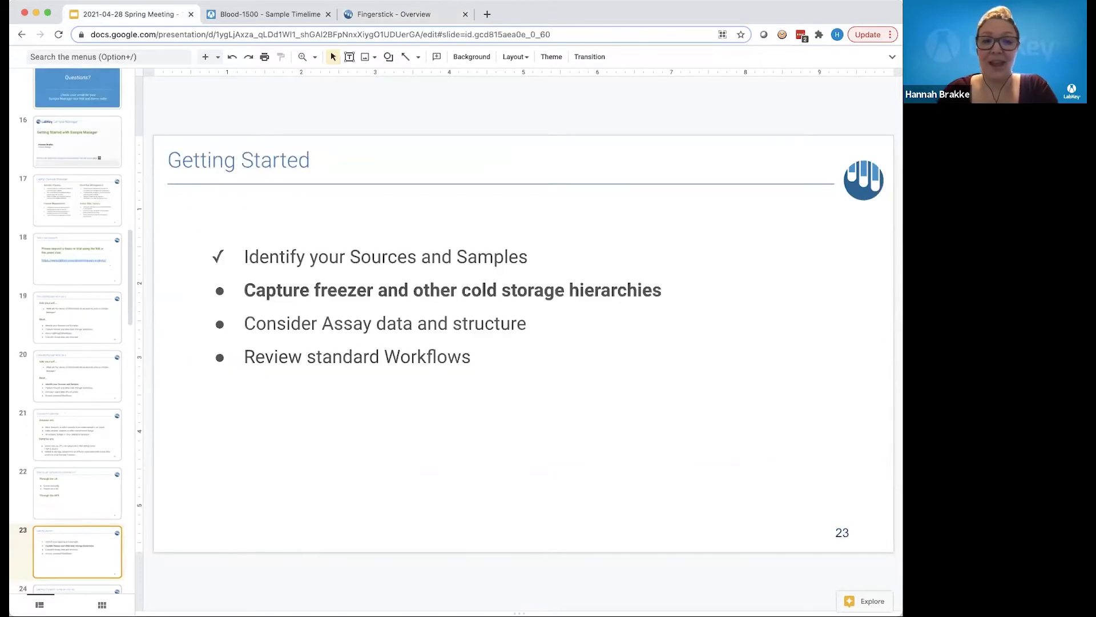
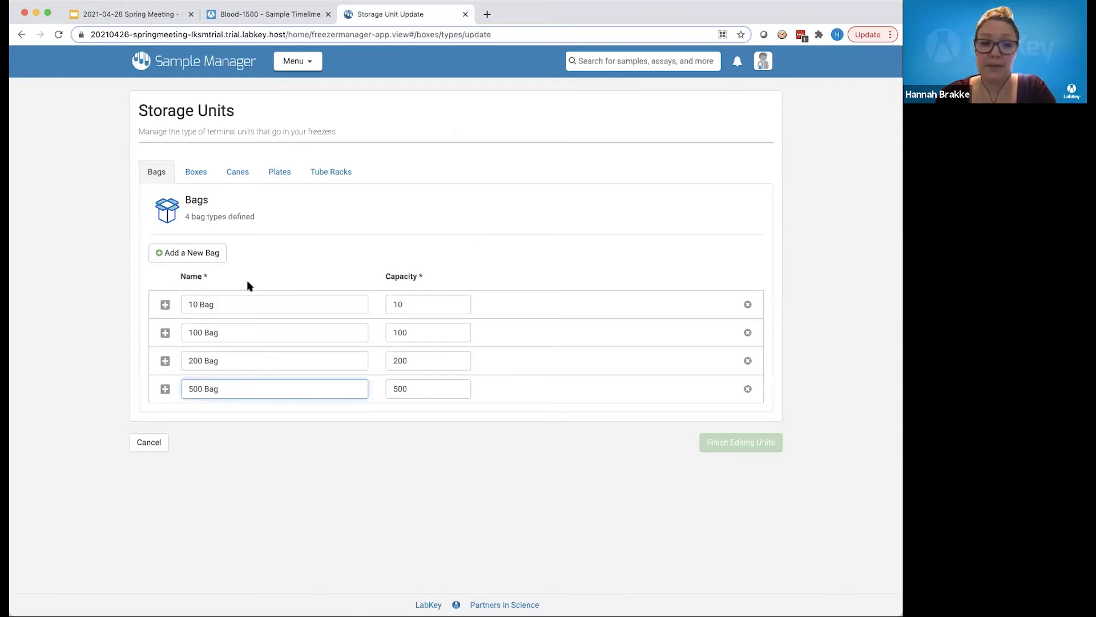
# - Add a new box storage unit named 4x4 Box with 4 columns and 4 rows
pyautogui.click(191, 171)
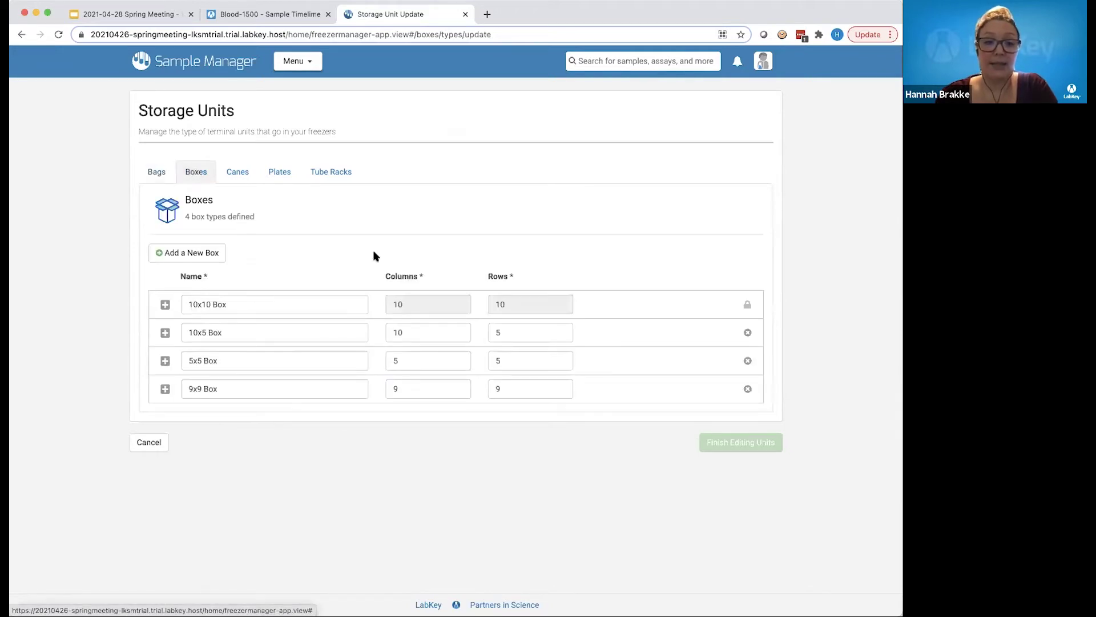
pyautogui.click(186, 255)
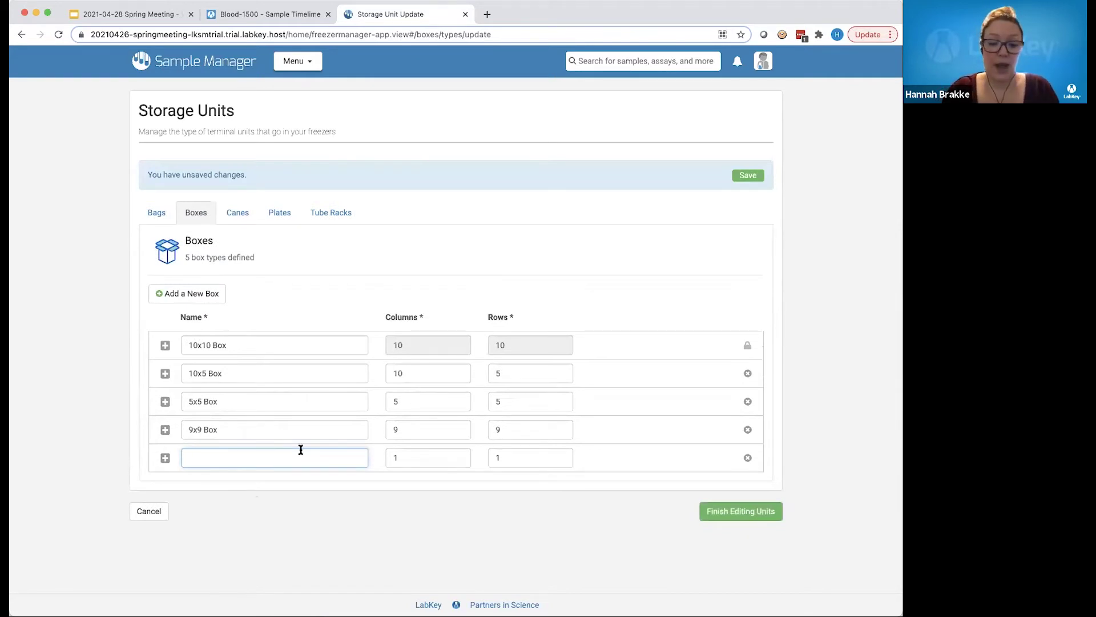
pyautogui.click(415, 457)
pyautogui.write('4')
pyautogui.doubleClick(508, 461)
pyautogui.write('4')
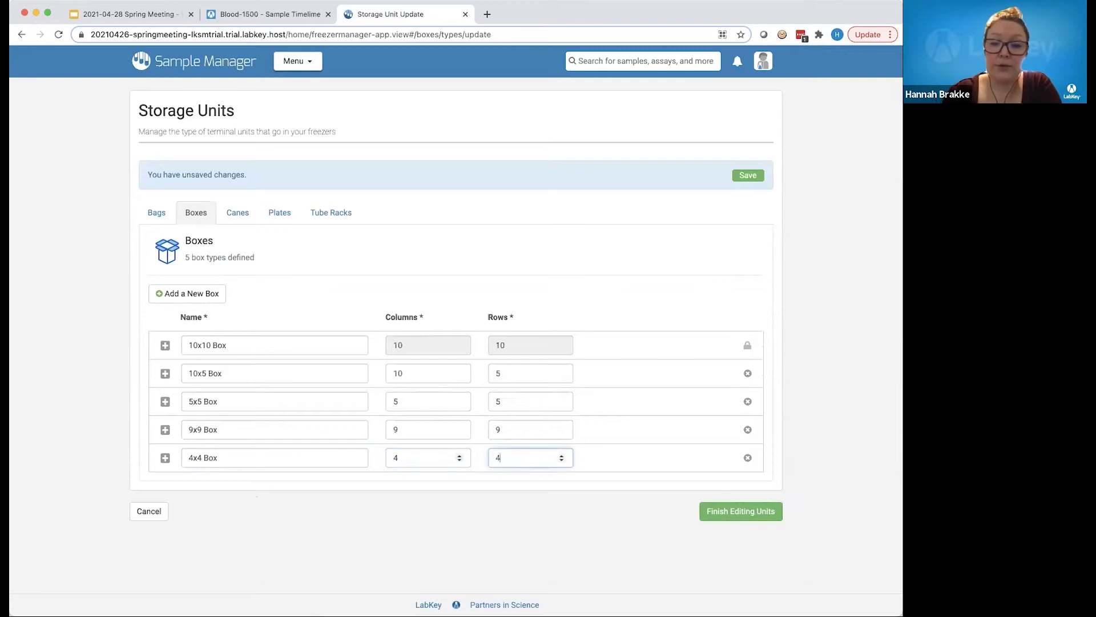
# - Expand the 4x4 Box details to review its display options, and save the storage unit changes
pyautogui.click(165, 458)
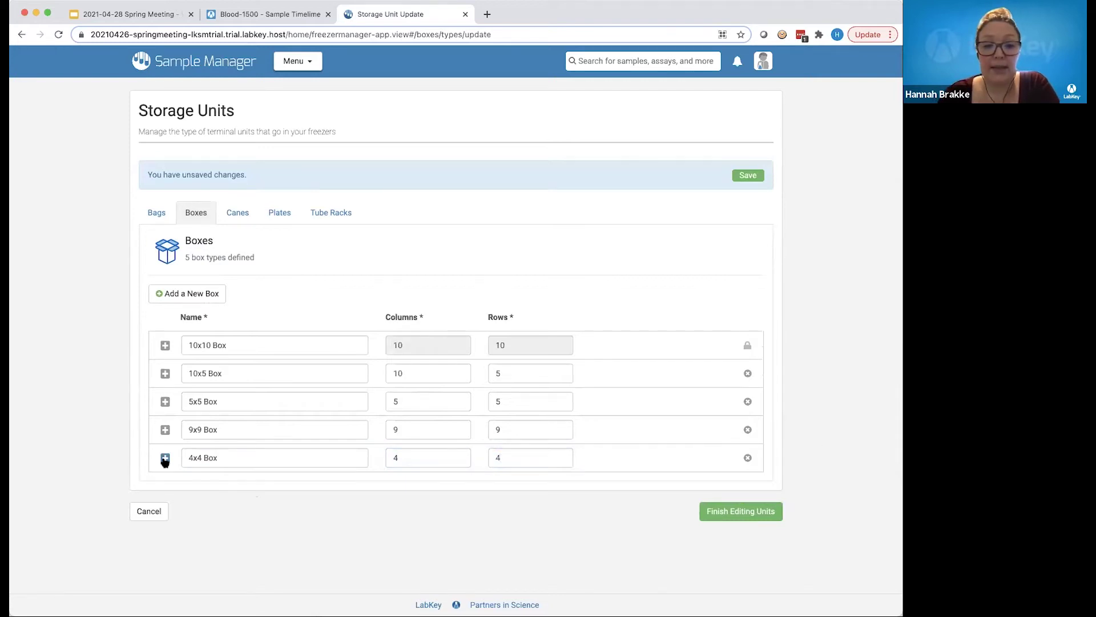
pyautogui.scroll(-3, 556, 484)
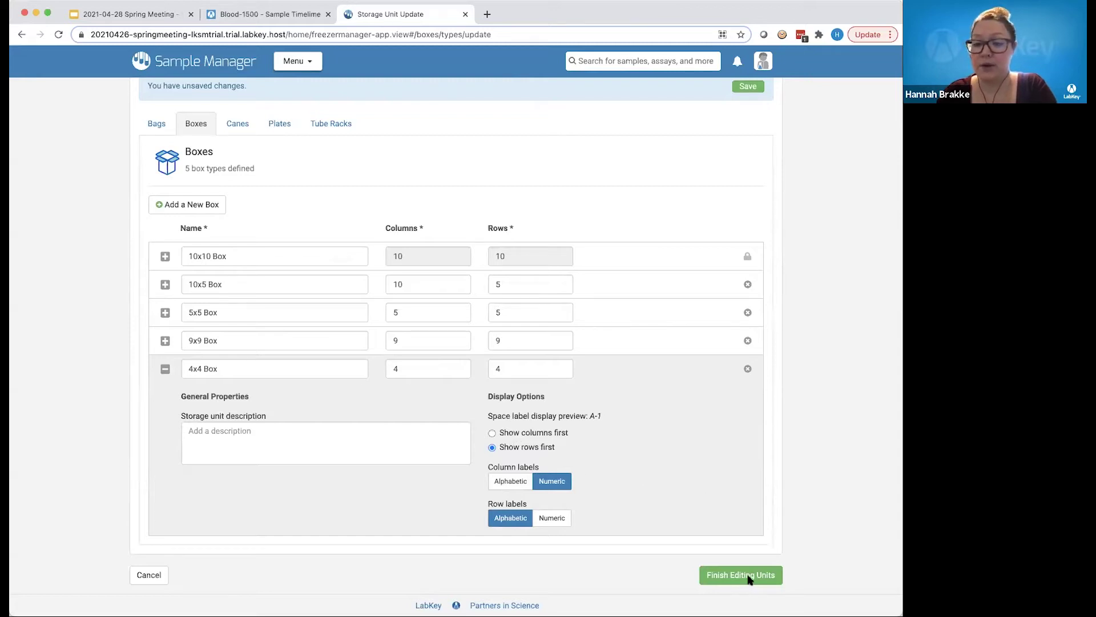
pyautogui.click(727, 577)
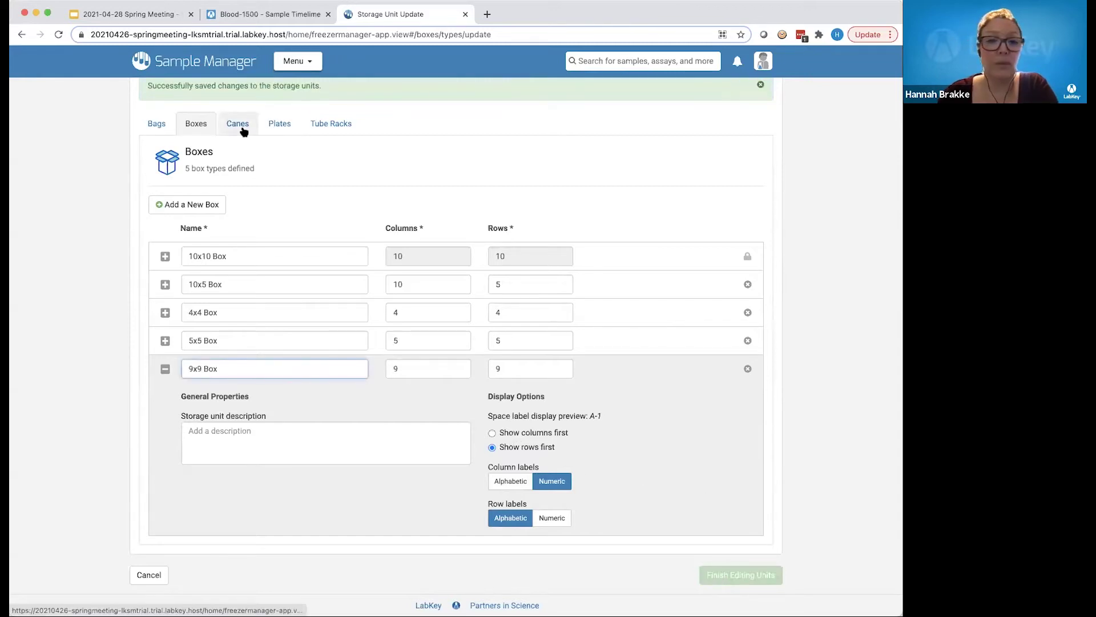
# - Start a new freezer from the Storage page, naming it Demo with the description "For the spring meeting"
pyautogui.scroll(3, 355, 416)
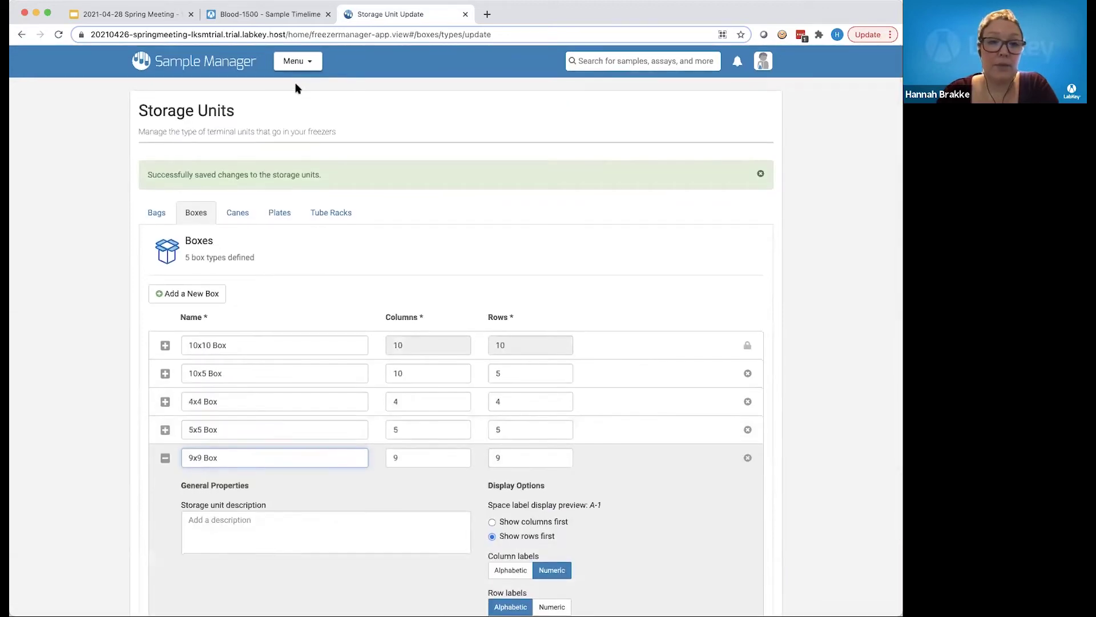
pyautogui.click(297, 61)
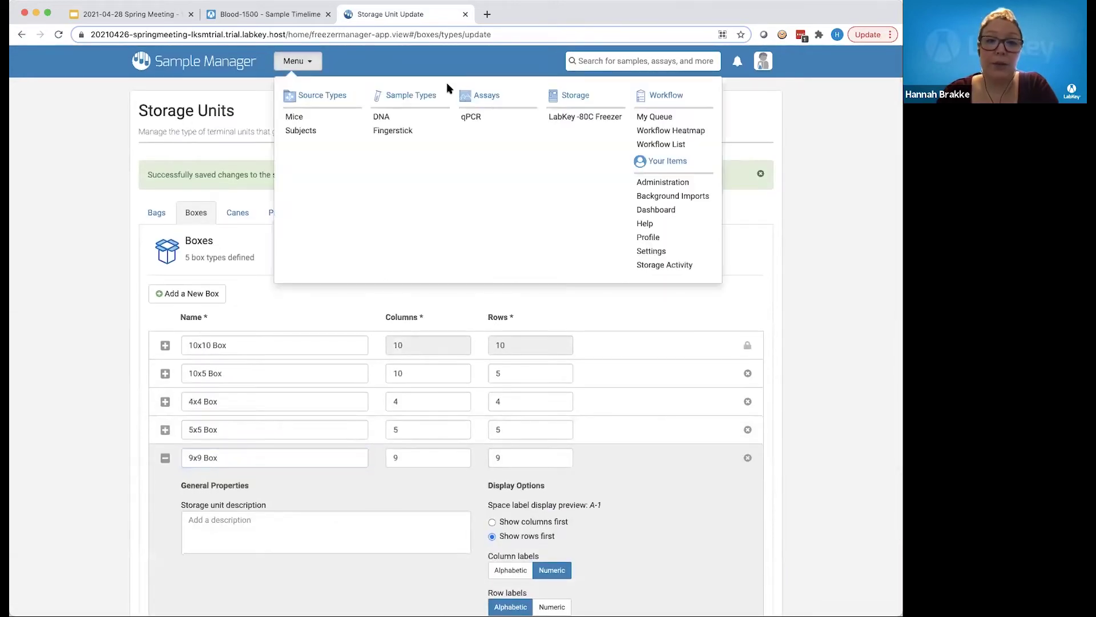
pyautogui.click(561, 103)
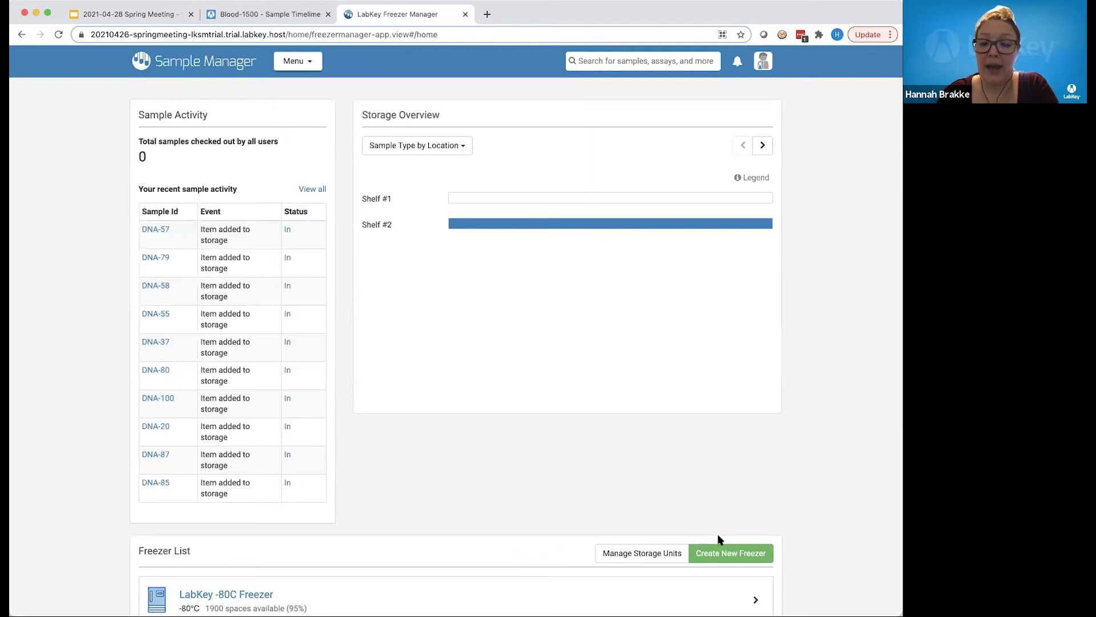
pyautogui.click(717, 558)
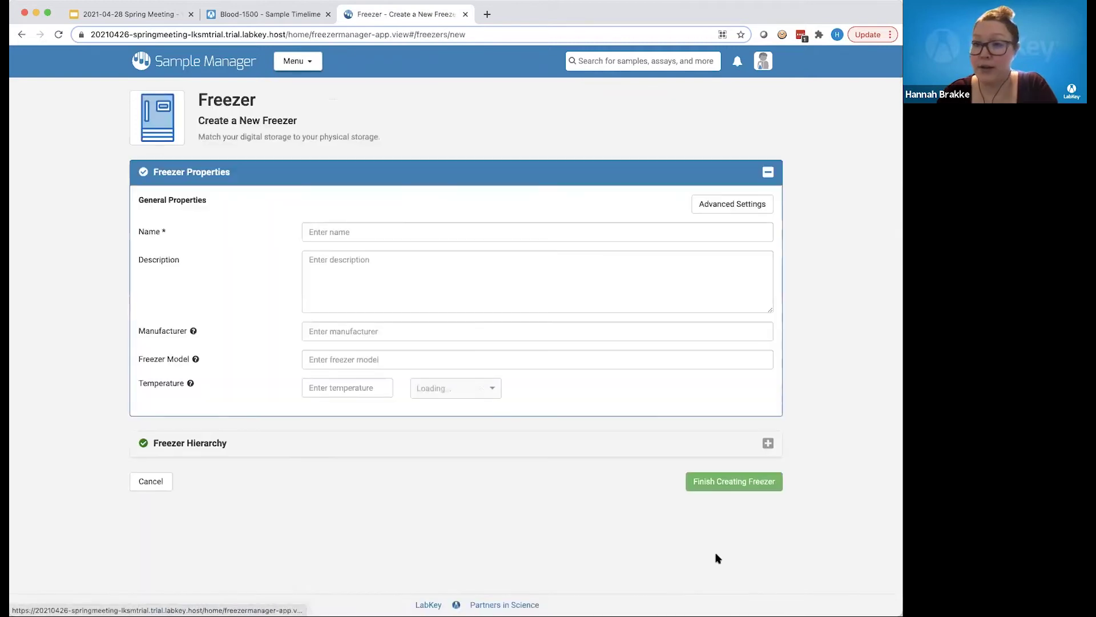
pyautogui.click(456, 233)
pyautogui.write('Demo')
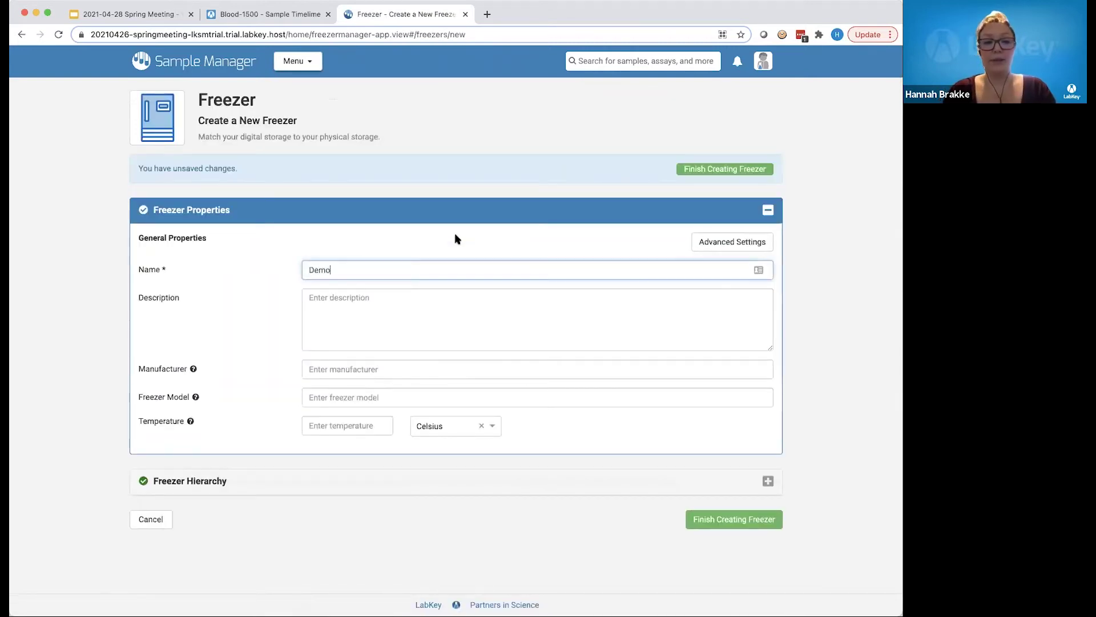
pyautogui.click(459, 304)
pyautogui.write('For')
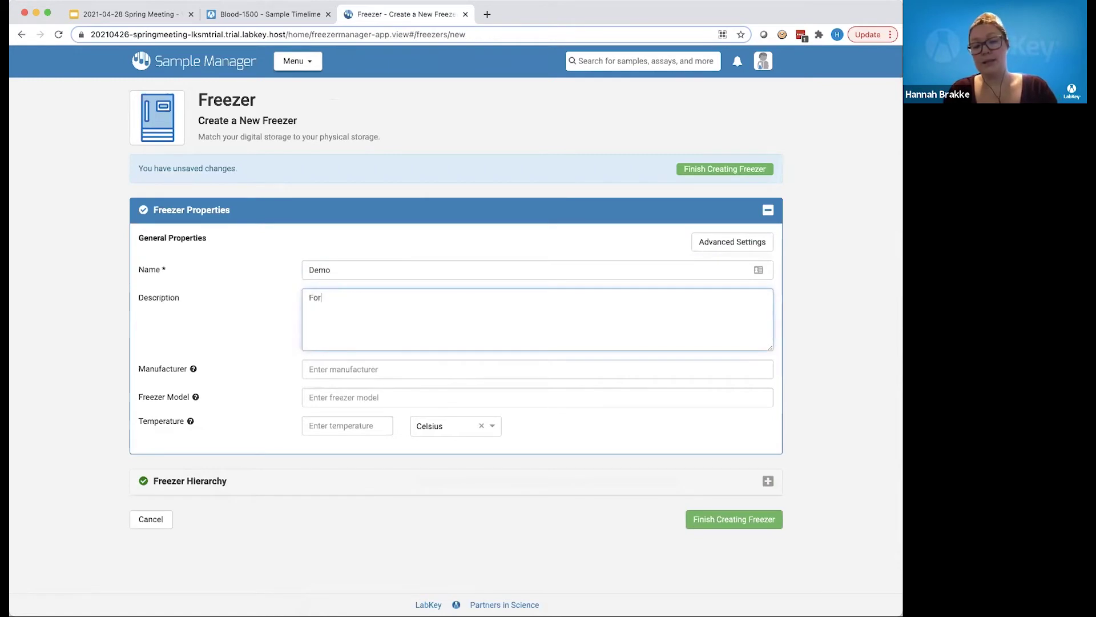
pyautogui.write(' the spring meetin')
# - Set the freezer's manufacturer to NuAire, its model to -80C NuAire and its temperature to -80 Celsius
pyautogui.click(415, 369)
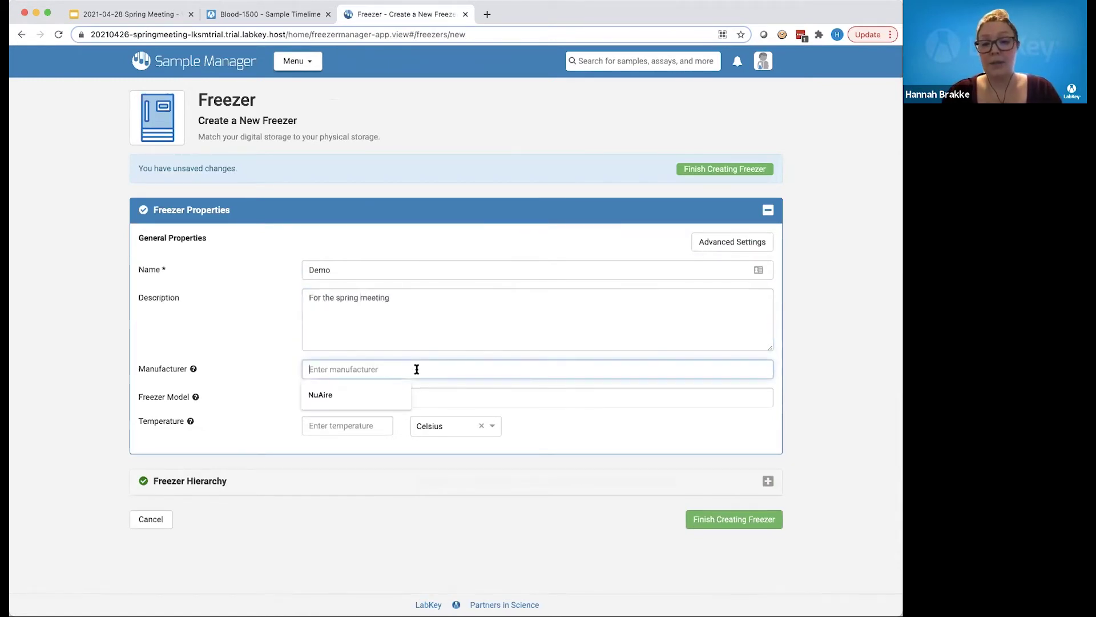
pyautogui.click(385, 390)
pyautogui.click(354, 403)
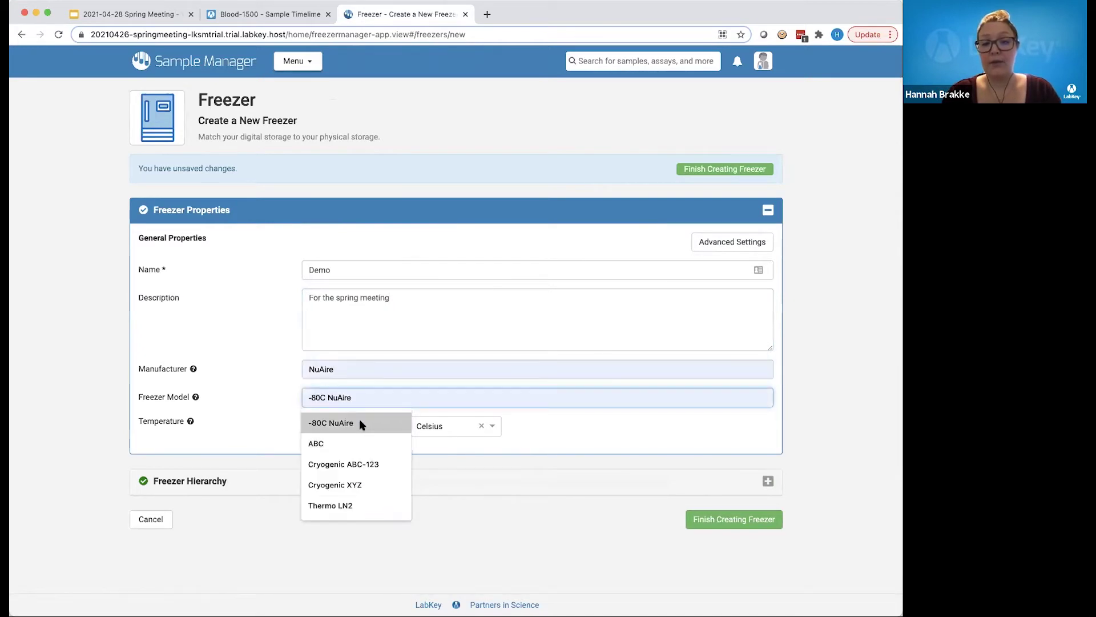
pyautogui.click(359, 421)
pyautogui.click(350, 425)
pyautogui.write('-80')
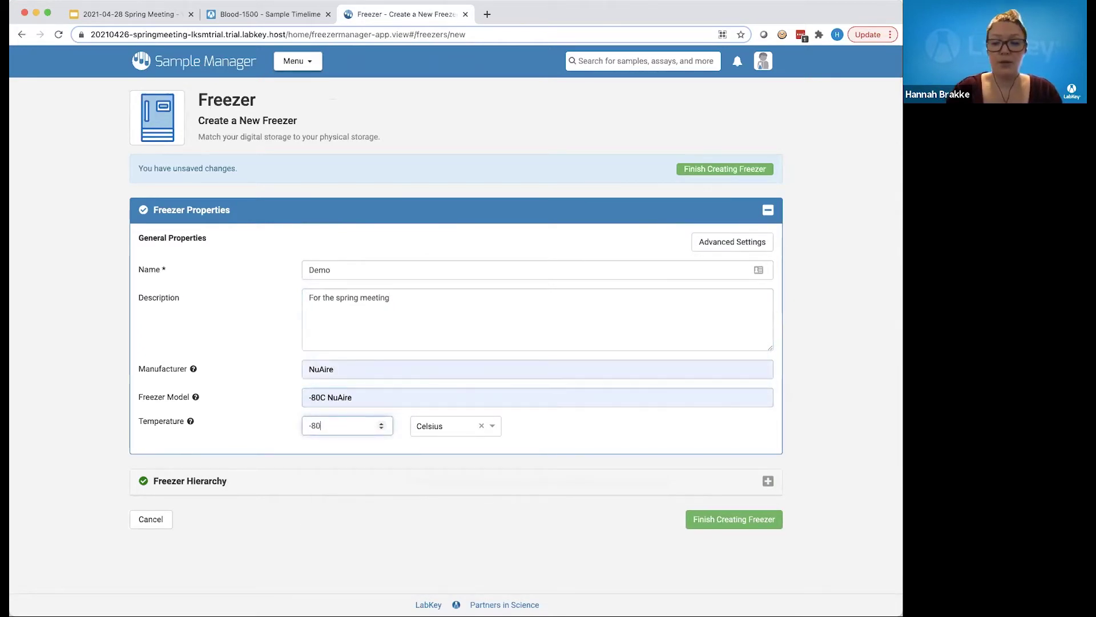
# - Build the freezer hierarchy with a shelf holding a rack, and a box inside the rack set to type 10x10 Box
pyautogui.click(539, 479)
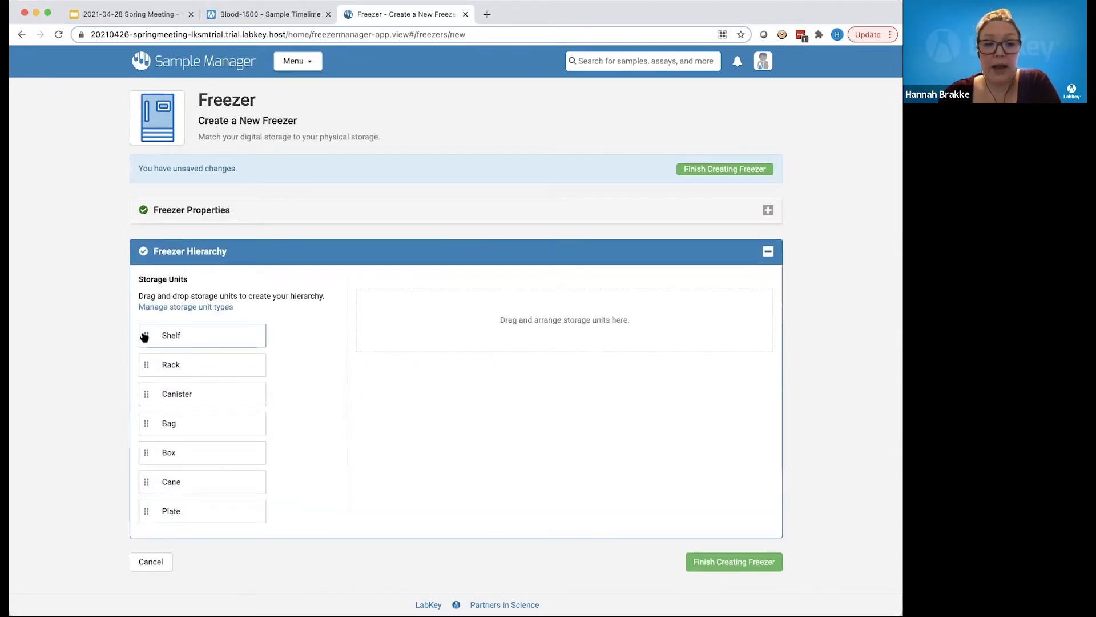
pyautogui.moveTo(145, 336); pyautogui.dragTo(411, 302)
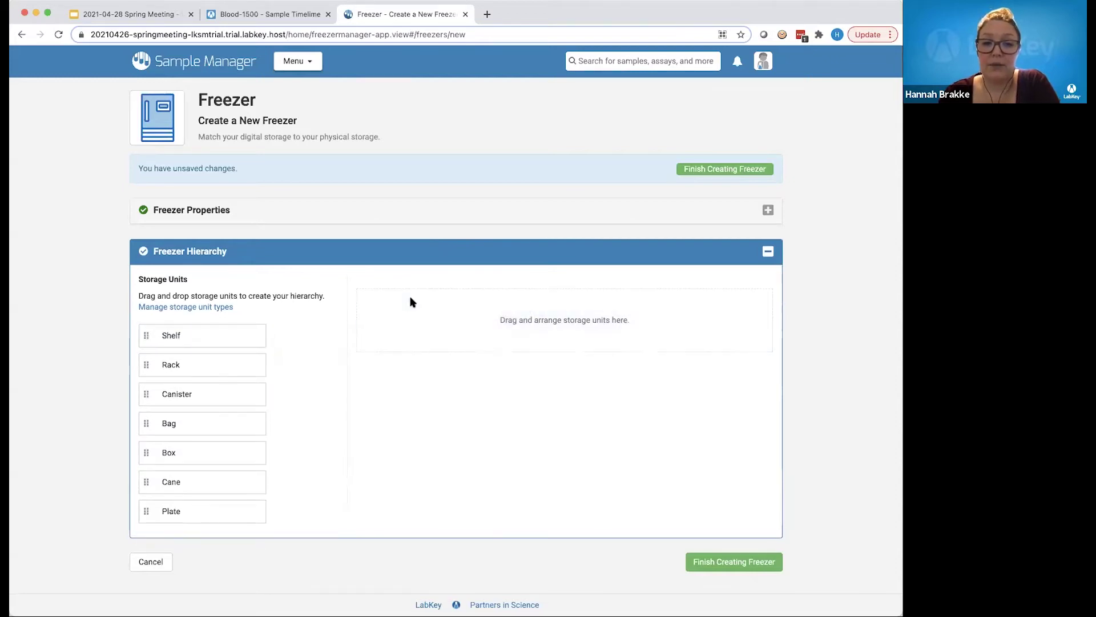
pyautogui.moveTo(169, 336); pyautogui.dragTo(503, 331)
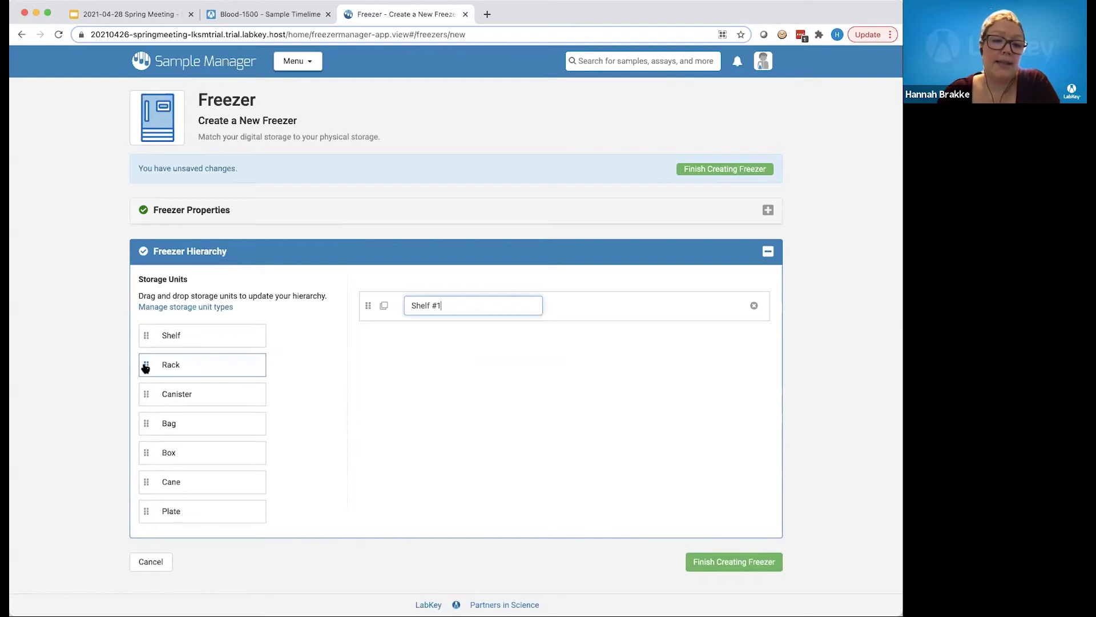
pyautogui.moveTo(147, 366); pyautogui.dragTo(434, 301)
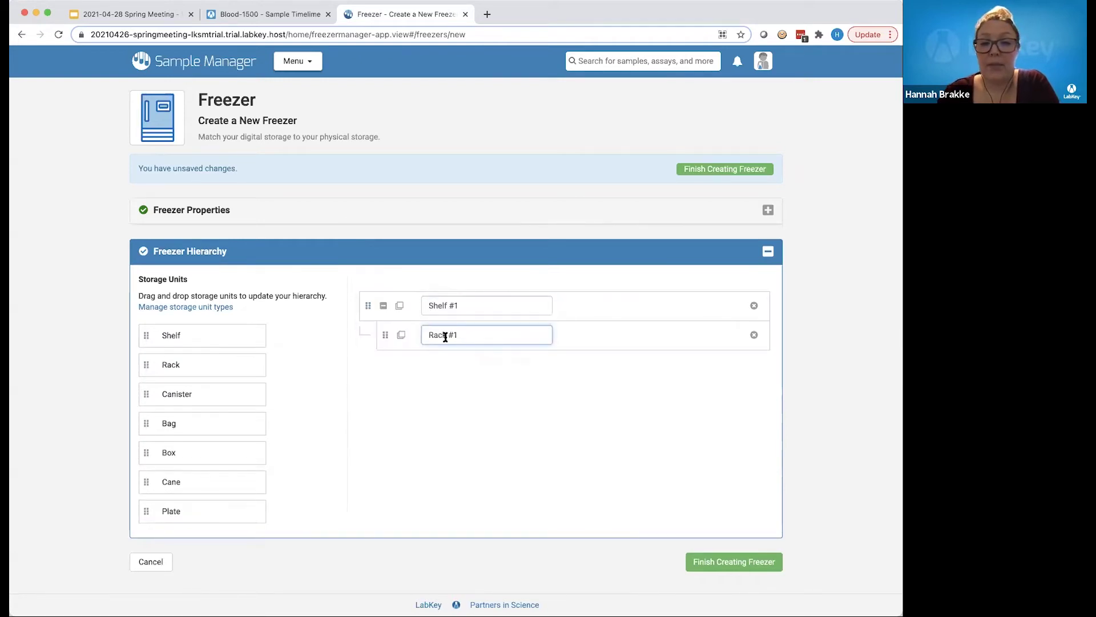
pyautogui.moveTo(147, 453); pyautogui.dragTo(428, 335)
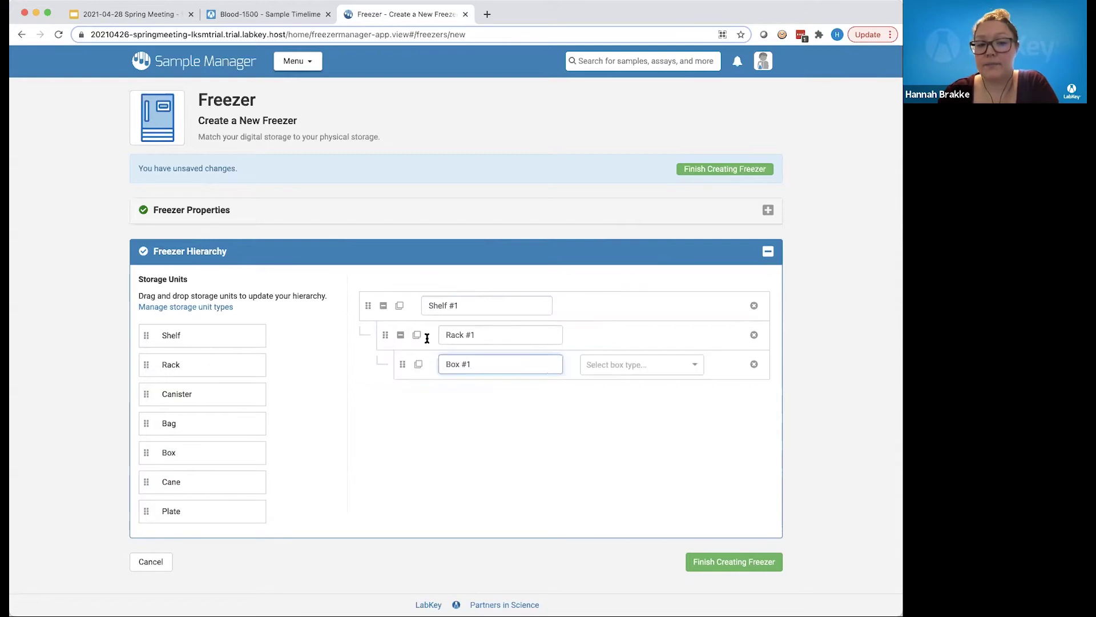
pyautogui.click(672, 366)
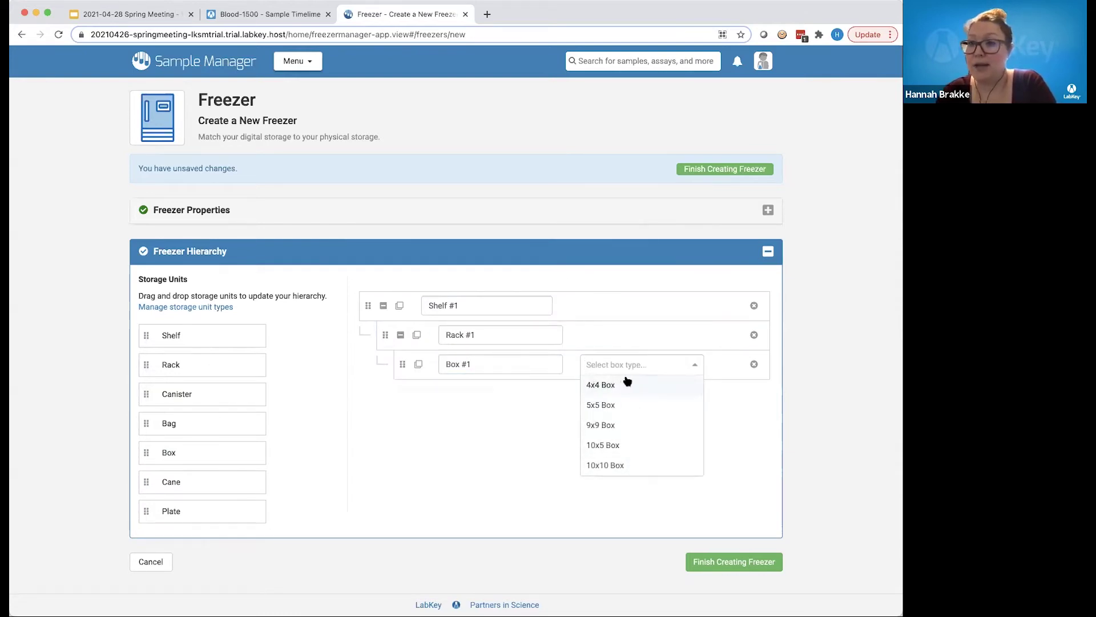
pyautogui.click(627, 464)
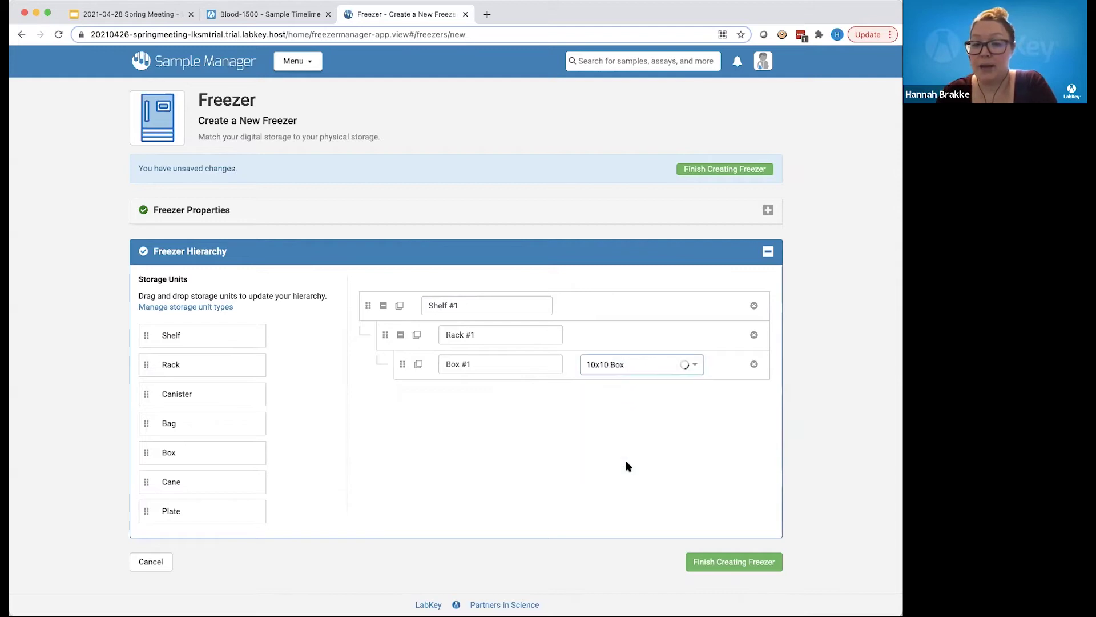
# - Duplicate the 10x10 box within the rack and name the copy Box #2
pyautogui.click(418, 364)
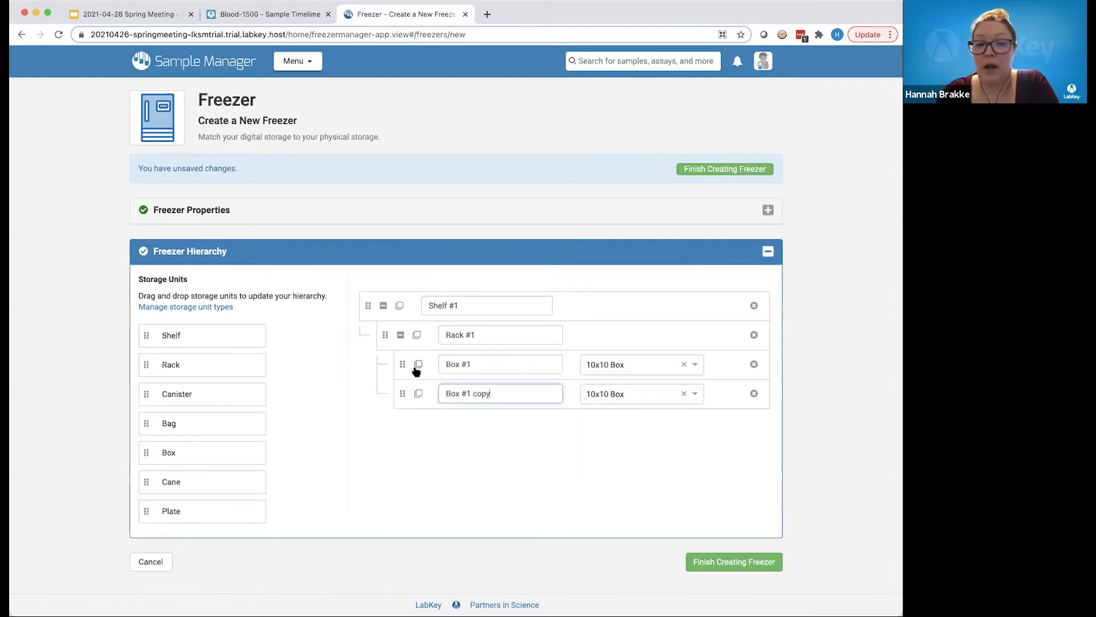
pyautogui.moveTo(498, 394); pyautogui.dragTo(466, 396)
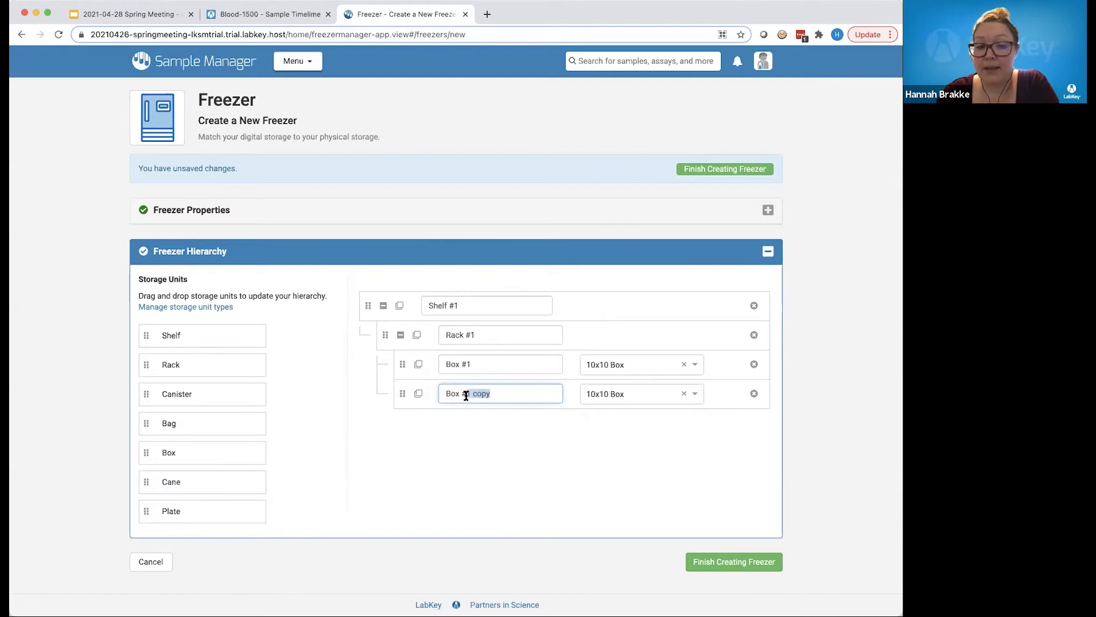
pyautogui.write('2')
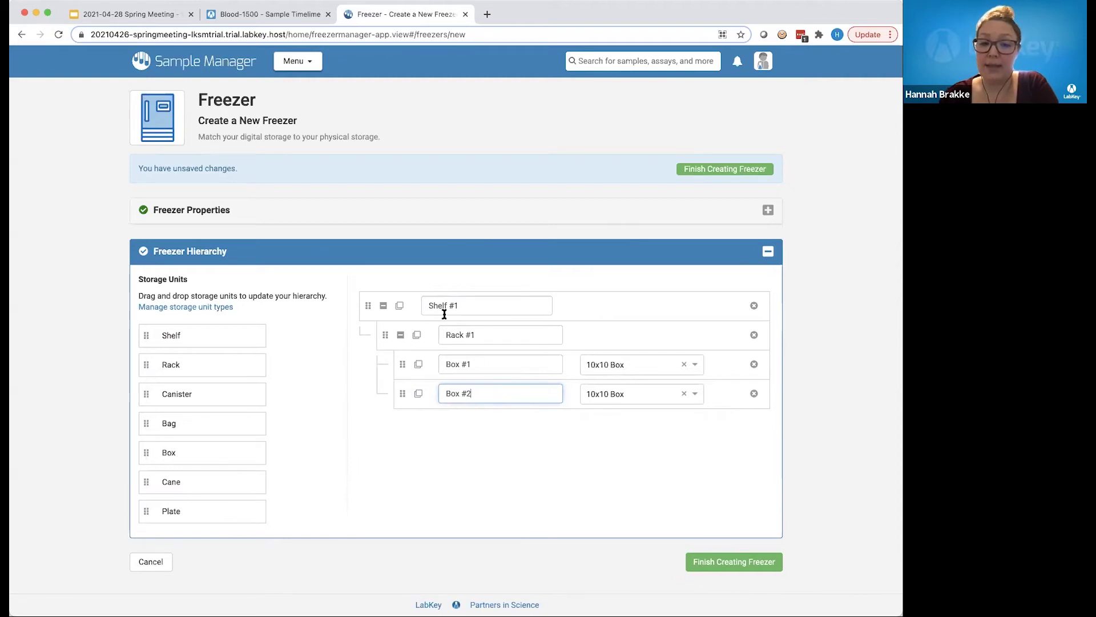
# - Duplicate the rack together with its two boxes and name the copy Rack #2
pyautogui.click(417, 334)
pyautogui.moveTo(512, 426); pyautogui.dragTo(466, 423)
pyautogui.write('#2')
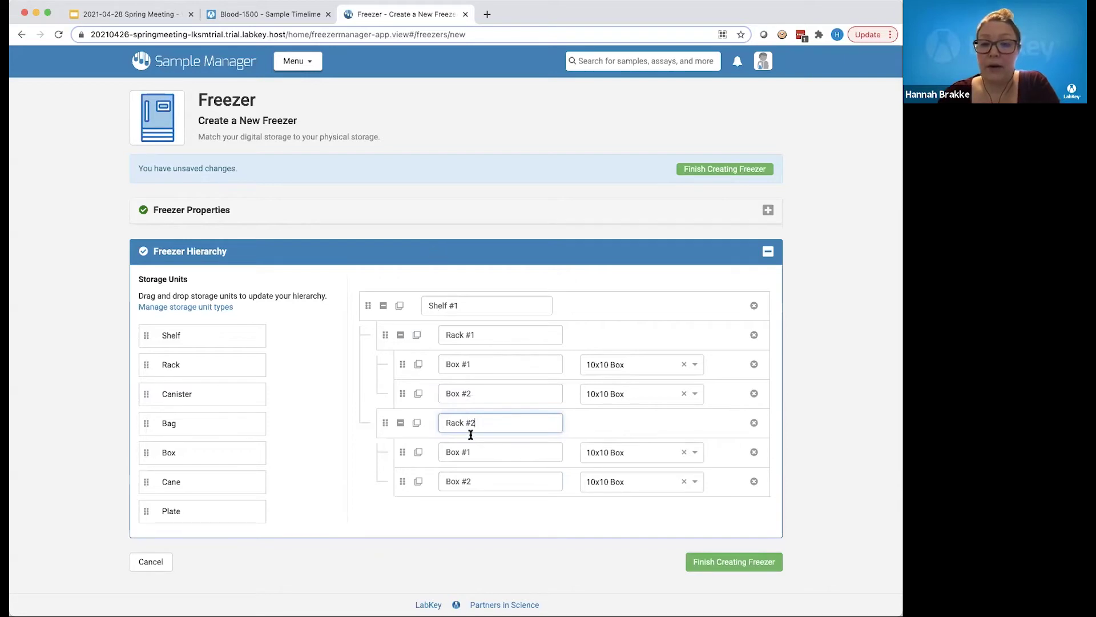
# - Duplicate the whole shelf with its racks and boxes and name the copy Shelf #2
pyautogui.click(399, 306)
pyautogui.moveTo(494, 323); pyautogui.dragTo(452, 325)
pyautogui.write('2')
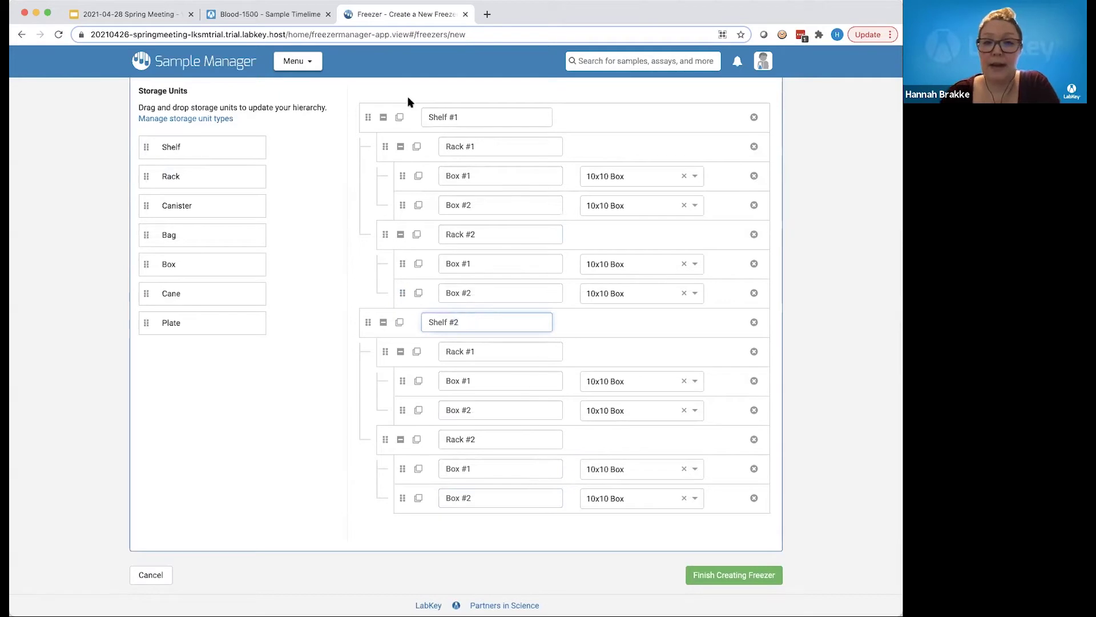
# - Duplicate Shelf #2 with its racks and boxes, name the copy Shelf #3, and finish creating the freezer
pyautogui.click(400, 321)
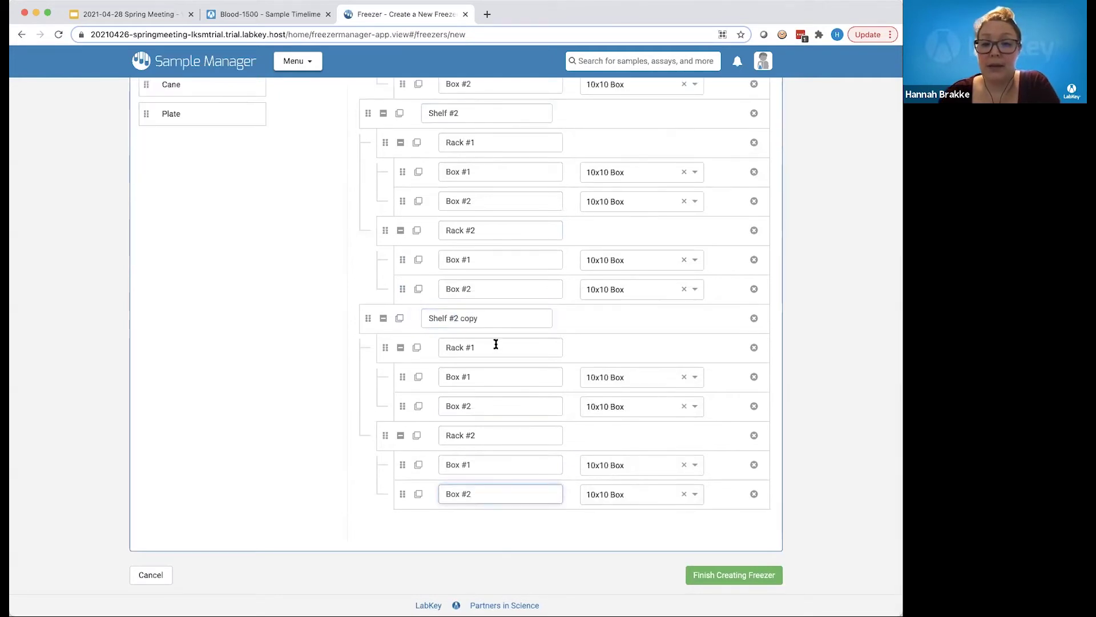
pyautogui.moveTo(487, 320); pyautogui.dragTo(454, 318)
pyautogui.write('3')
pyautogui.scroll(10, 687, 363)
pyautogui.scroll(-10, 688, 360)
pyautogui.click(735, 577)
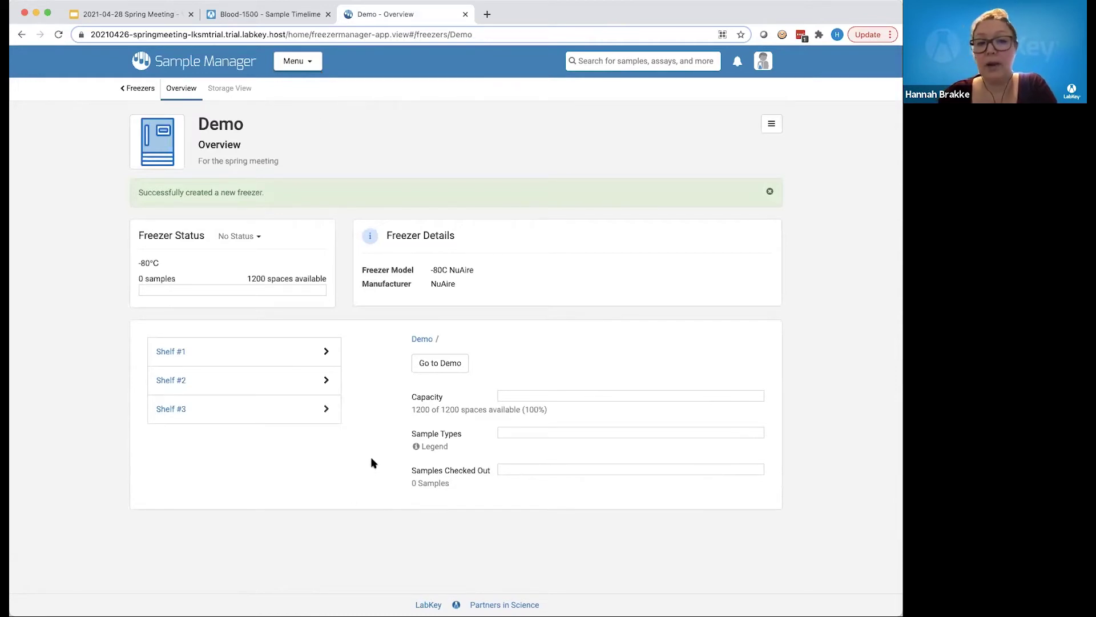
# - Browse the Demo freezer to Shelf #1, Rack #1, Box #1, open its storage view, and dismiss the form for adding samples
pyautogui.click(167, 352)
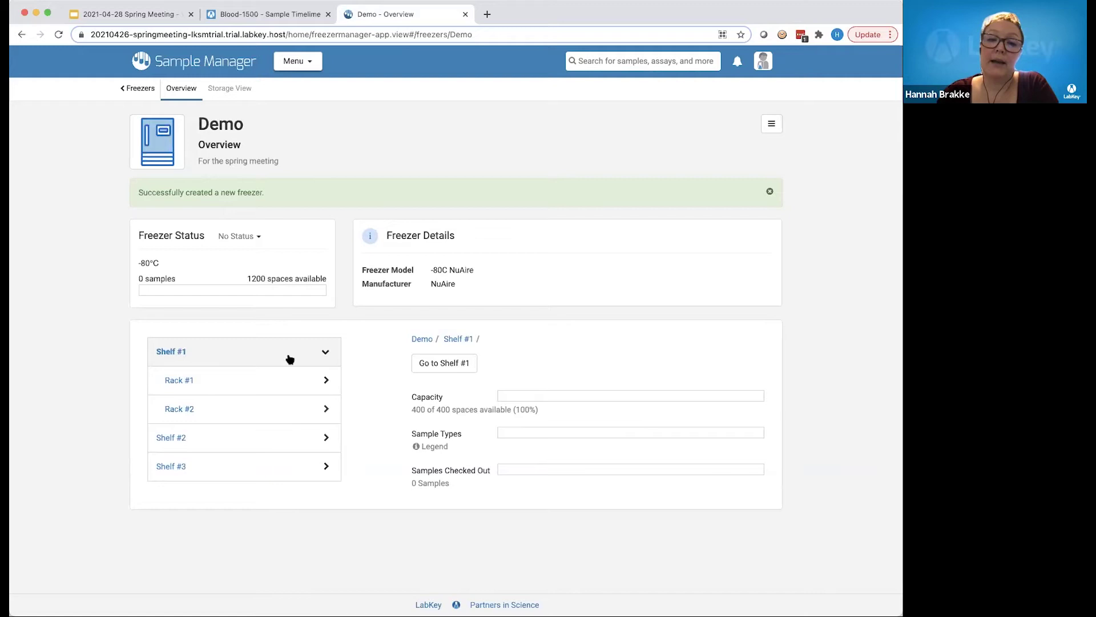
pyautogui.click(261, 387)
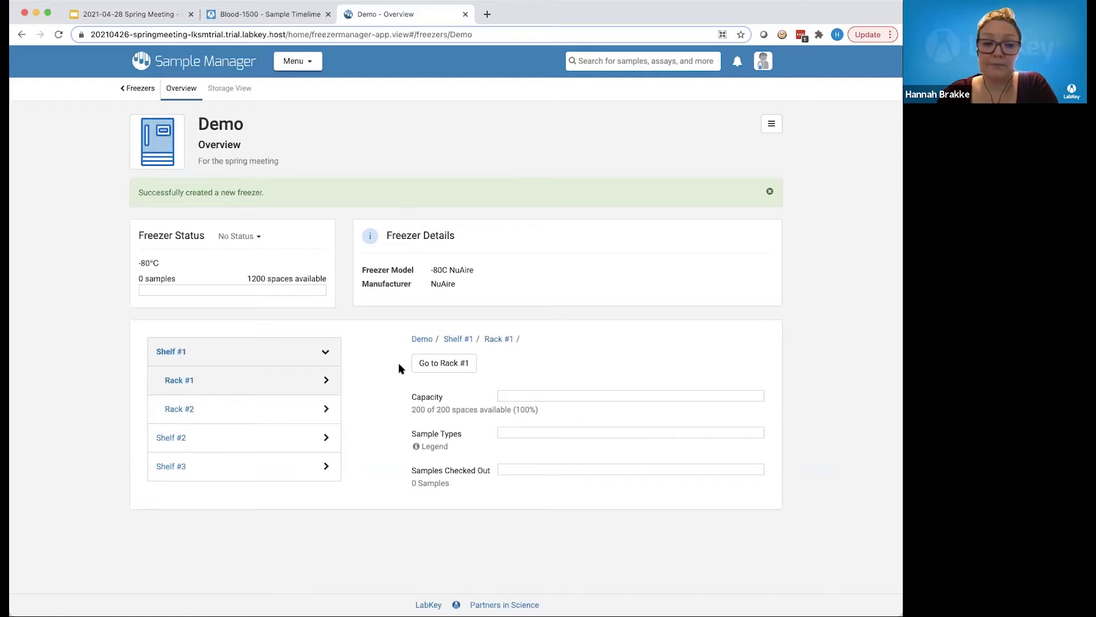
pyautogui.click(327, 381)
pyautogui.click(308, 419)
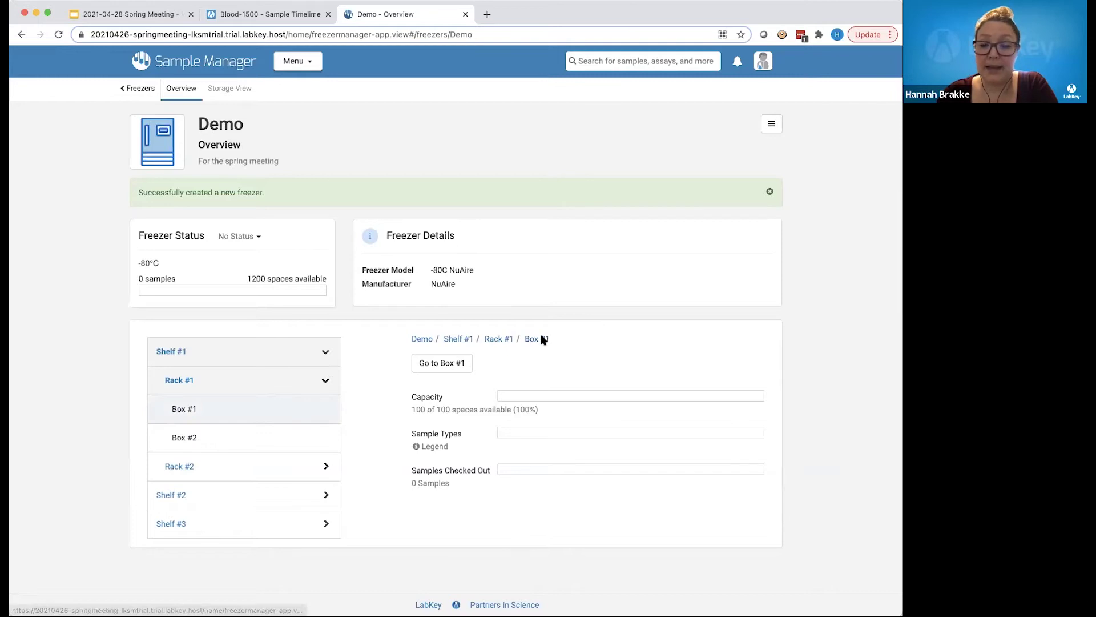
pyautogui.click(540, 339)
pyautogui.click(151, 358)
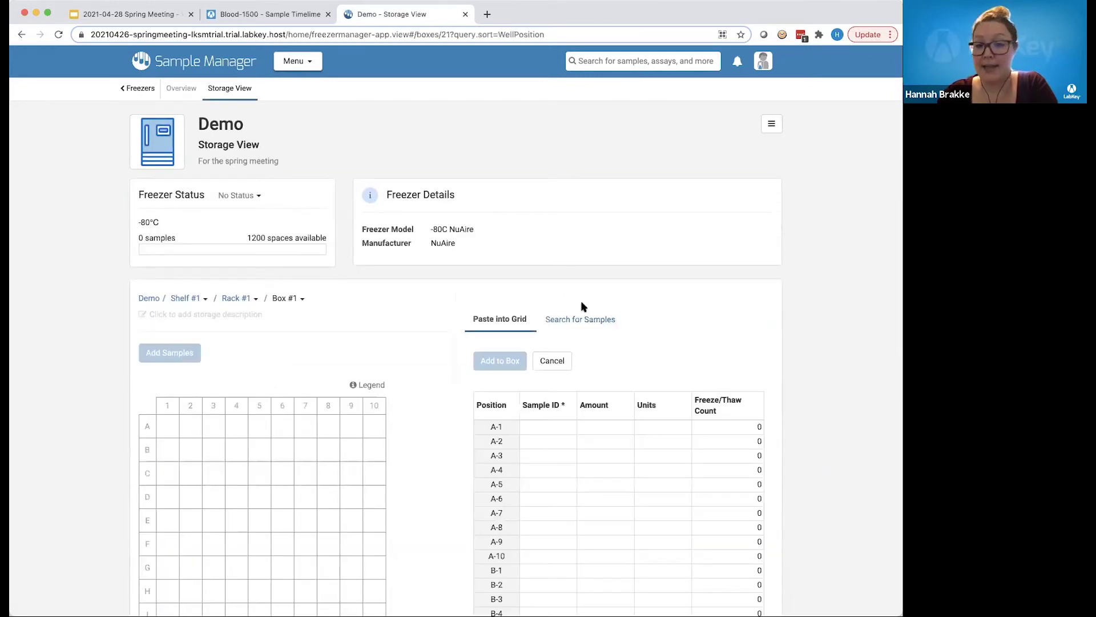
pyautogui.click(559, 359)
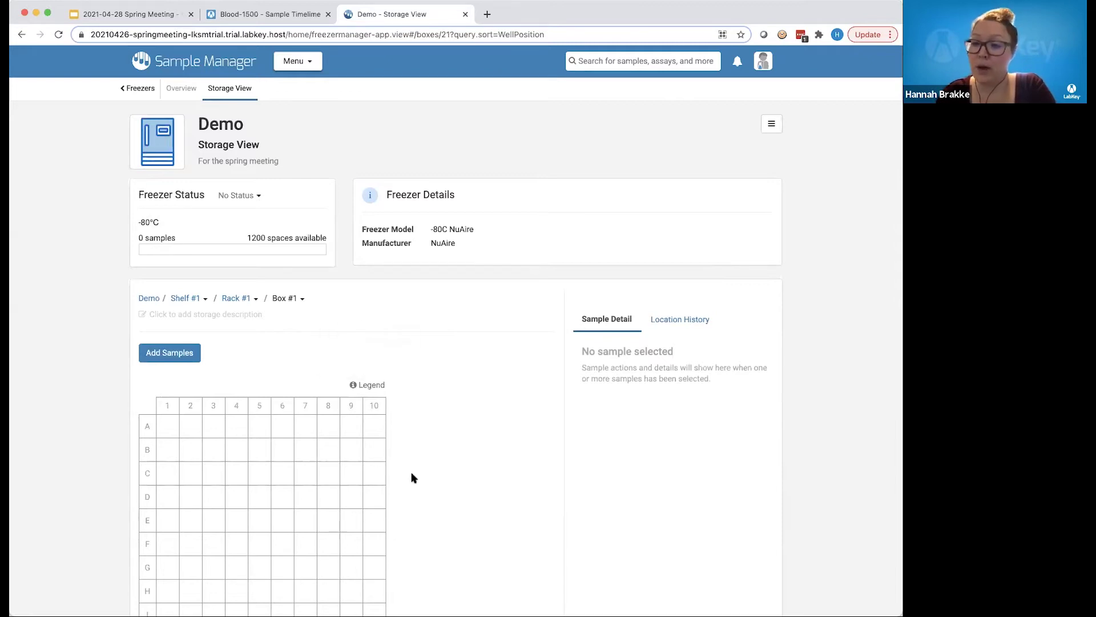
# - Import fingerstick freezer.xlsx into the Fingerstick sample type, with updating of existing samples' data enabled
pyautogui.click(305, 64)
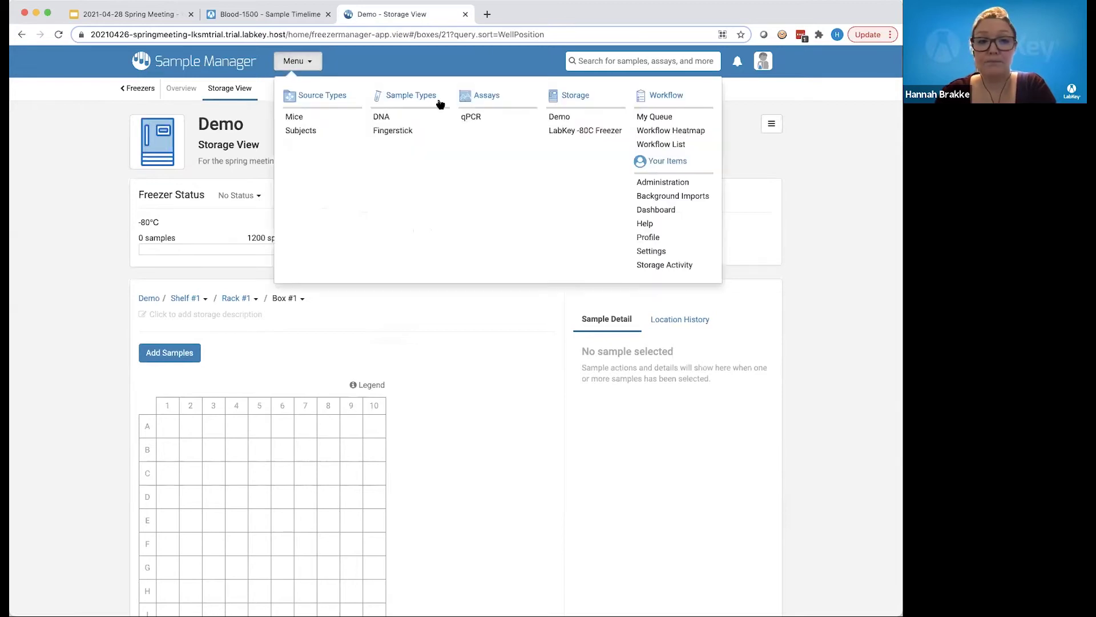
pyautogui.click(393, 130)
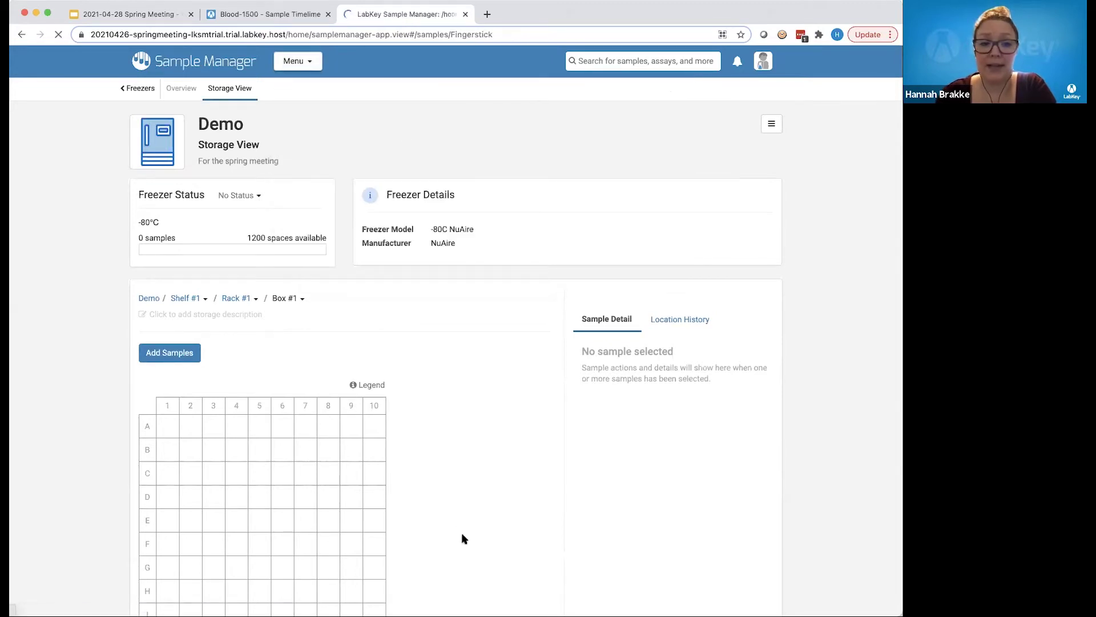
pyautogui.click(227, 341)
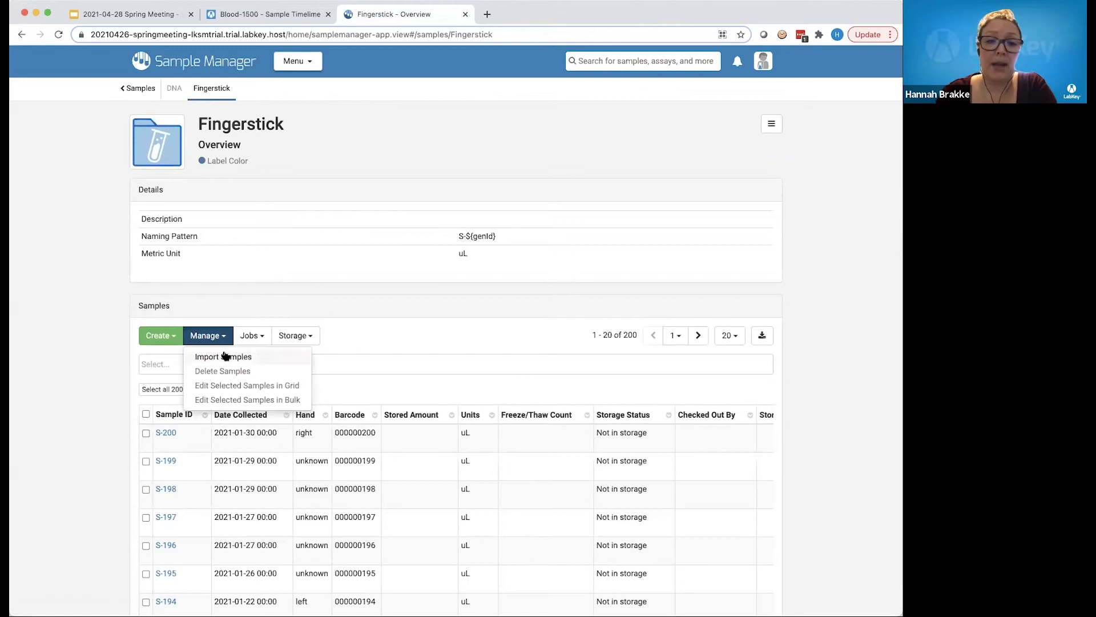
pyautogui.click(228, 355)
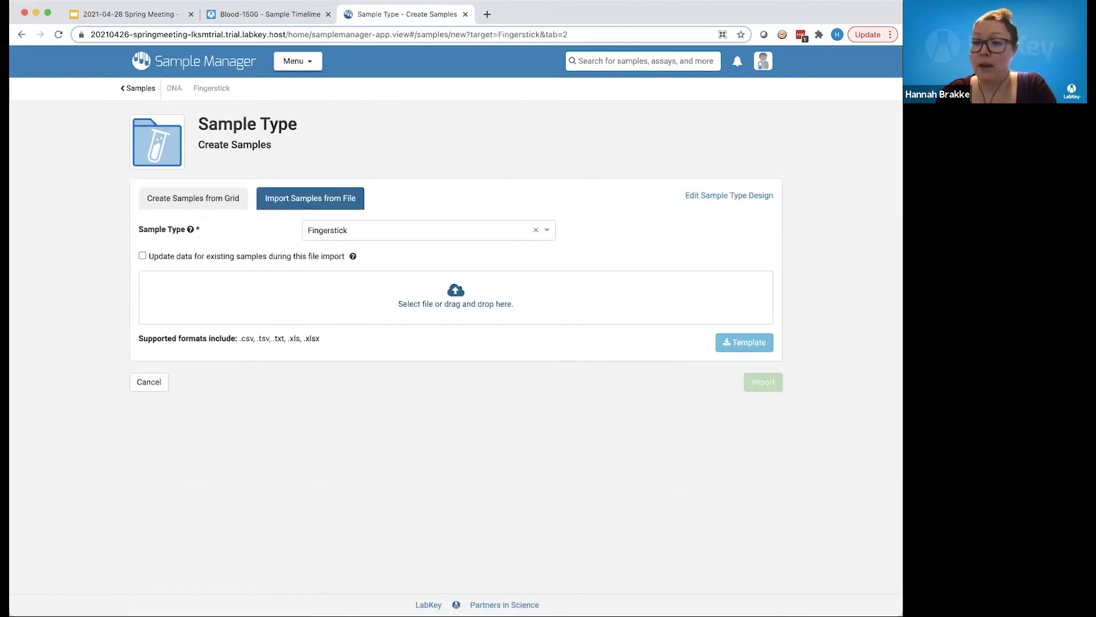
pyautogui.moveTo(543, 347); pyautogui.dragTo(504, 296)
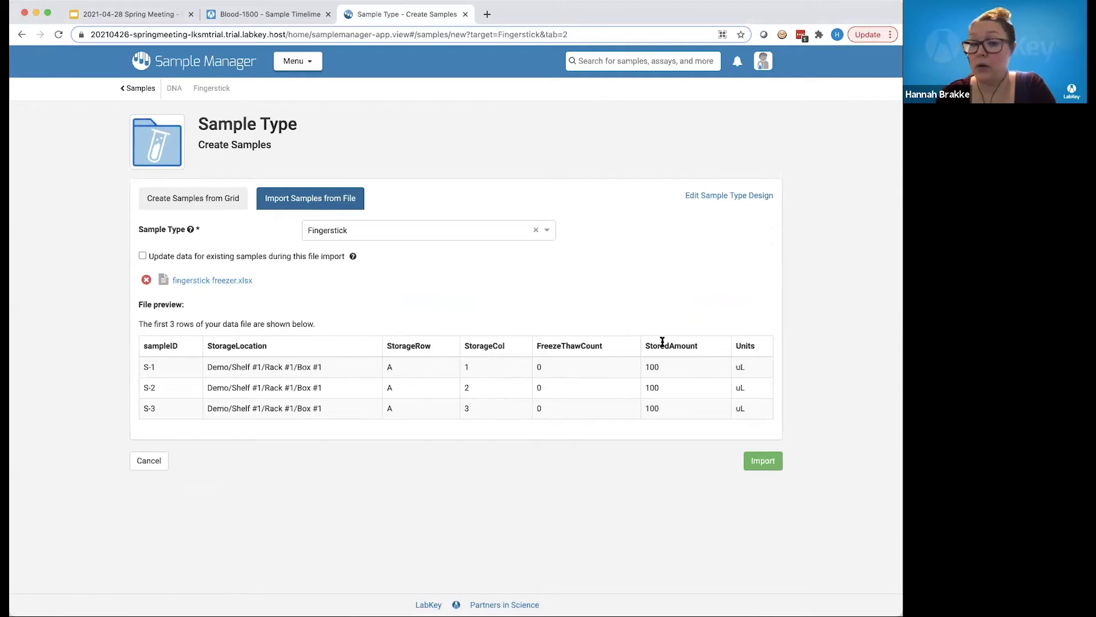
pyautogui.click(142, 256)
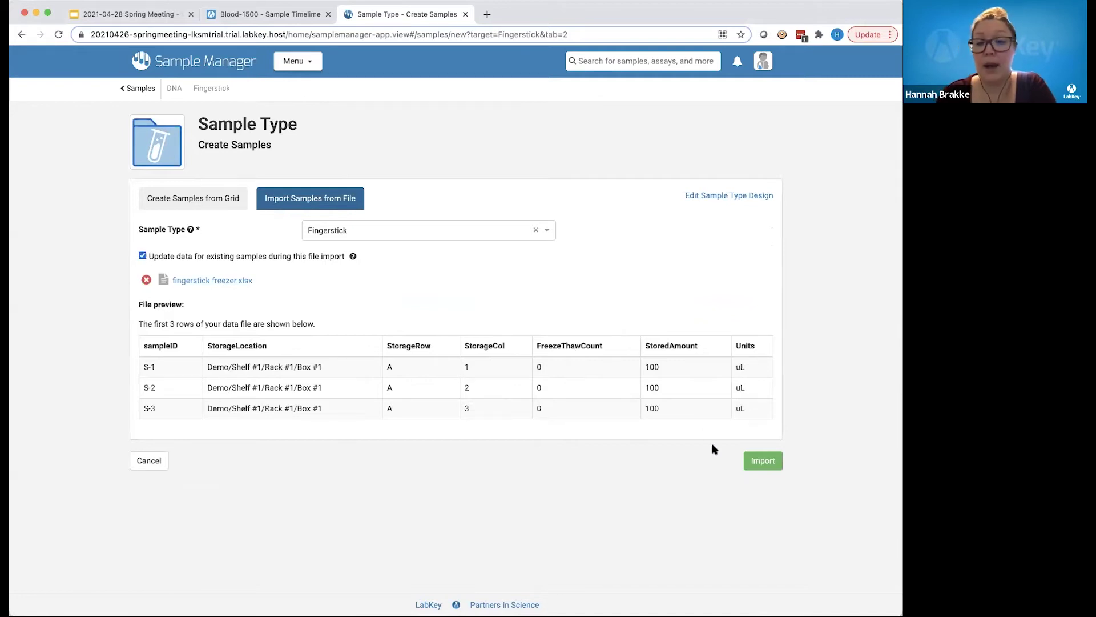
pyautogui.click(763, 464)
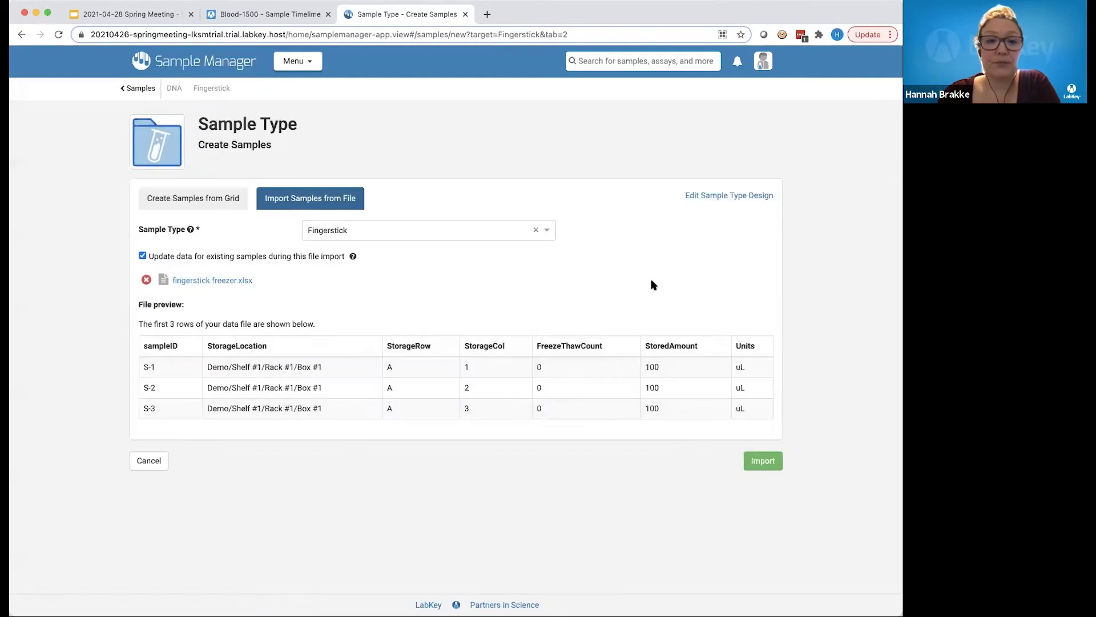
# - Examine the storage columns of the Fingerstick samples and open the storage location of sample S-200
pyautogui.scroll(-5, 531, 495)
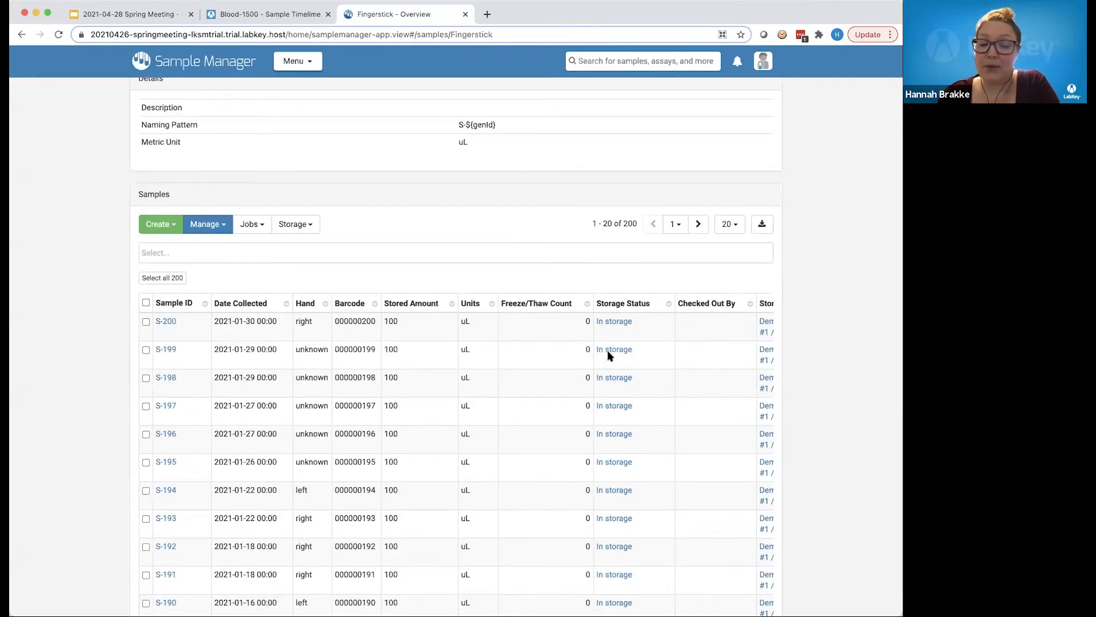
pyautogui.hscroll(2, 641, 393)
pyautogui.hscroll(5, 642, 393)
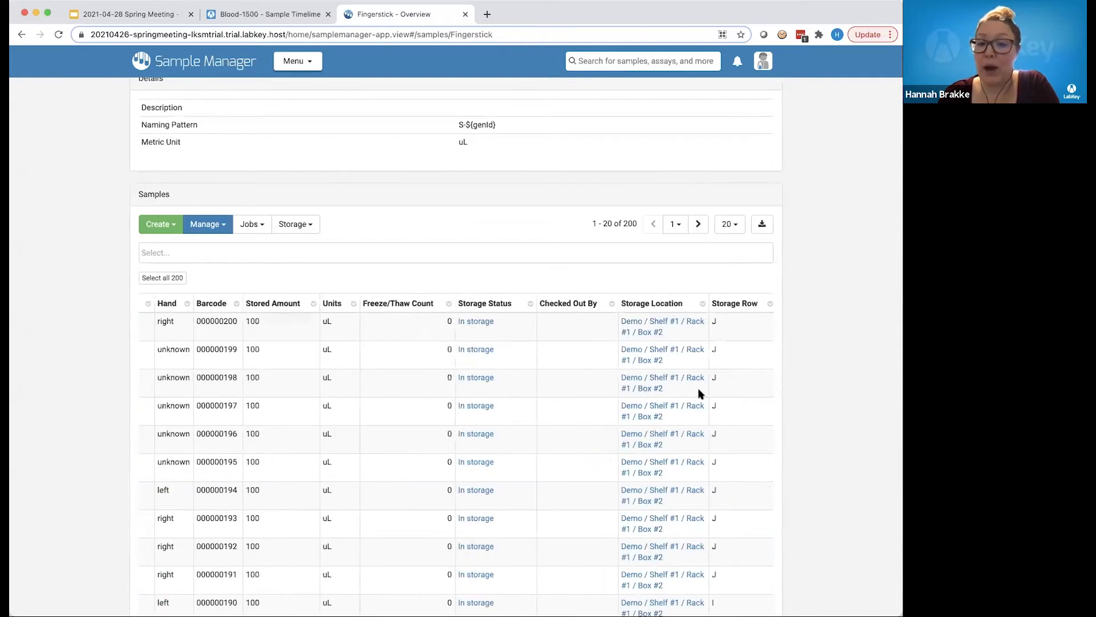
pyautogui.hscroll(6, 700, 391)
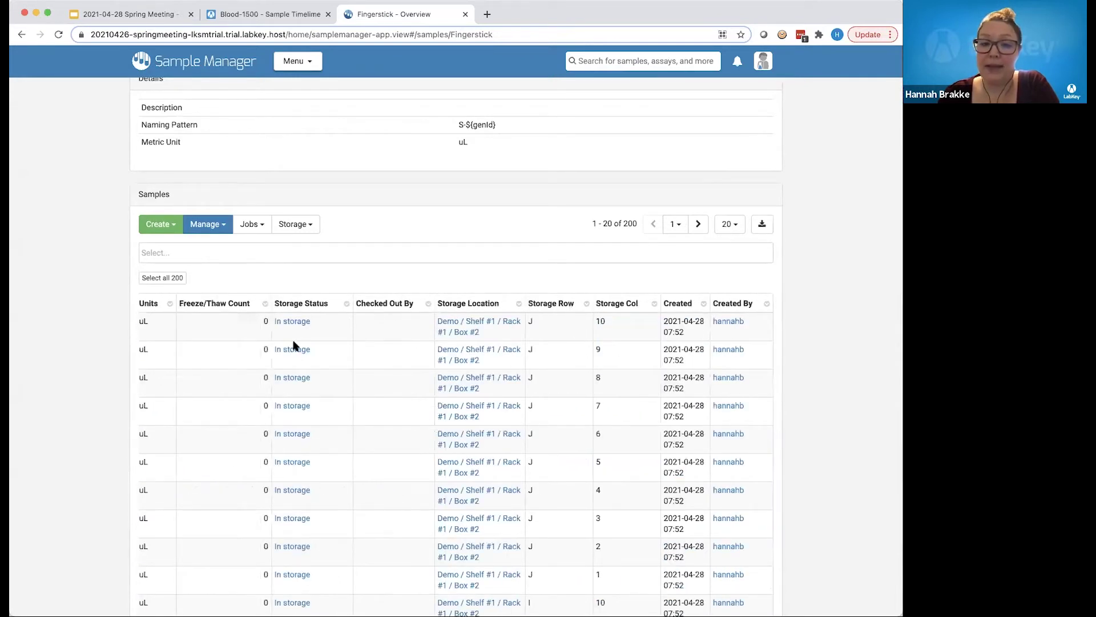
pyautogui.click(289, 323)
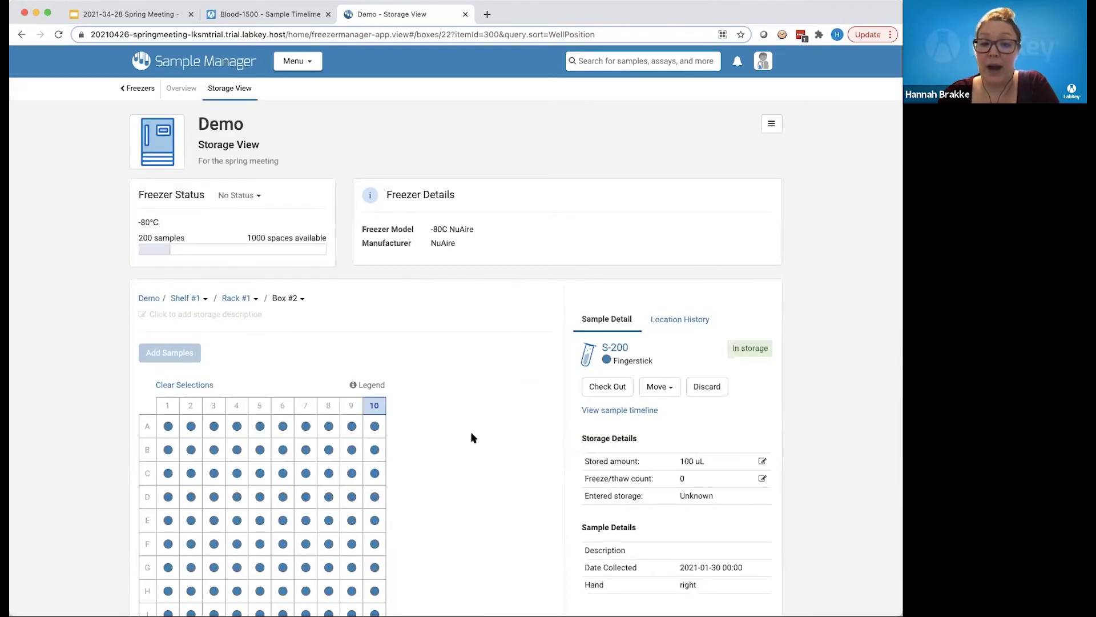
# - Check sample S-200 out of position J-10 in Box #2 without a comment
pyautogui.scroll(-3, 472, 438)
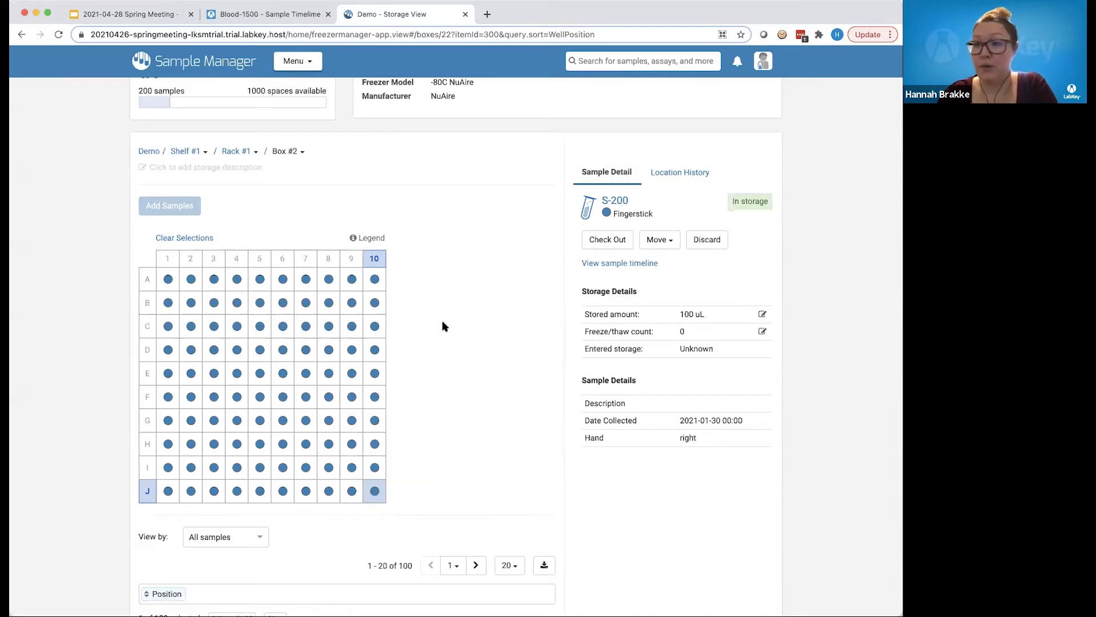
pyautogui.click(609, 243)
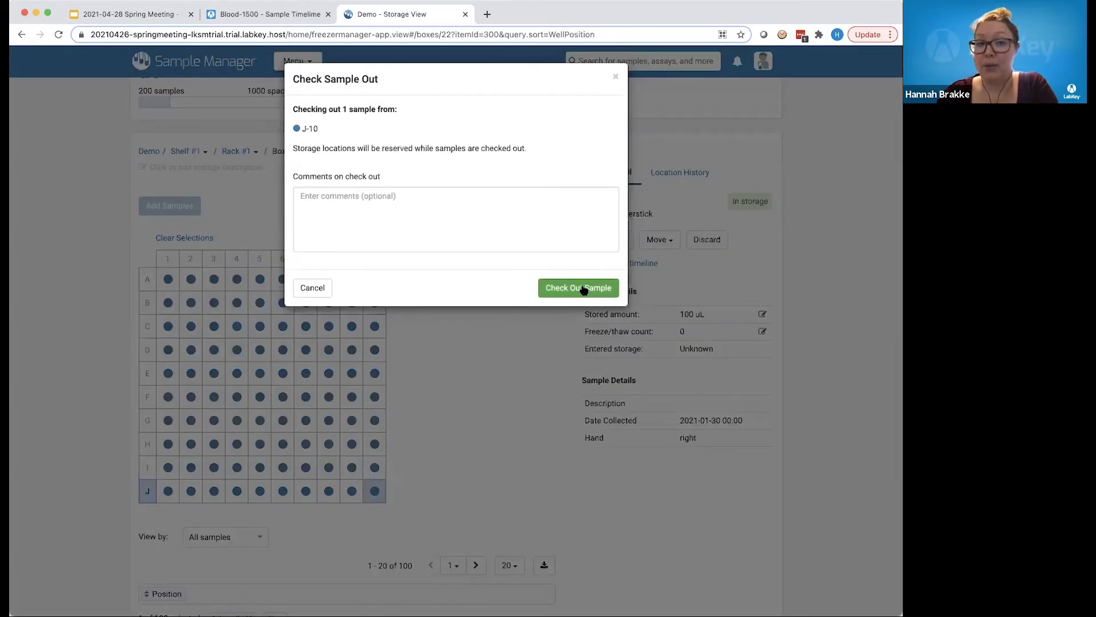
pyautogui.click(584, 290)
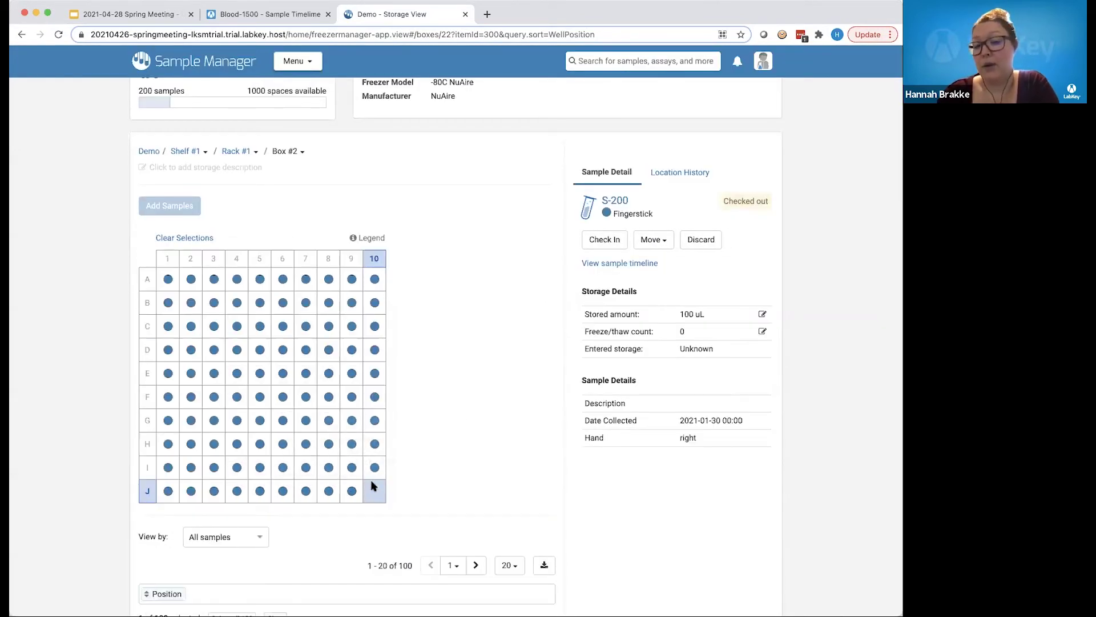
# - Check S-200 back in with the comment "Demo", an amount used of 0 uL, and no freeze/thaw count increment
pyautogui.click(594, 238)
pyautogui.click(416, 241)
pyautogui.write('Demo')
pyautogui.click(338, 152)
pyautogui.click(470, 174)
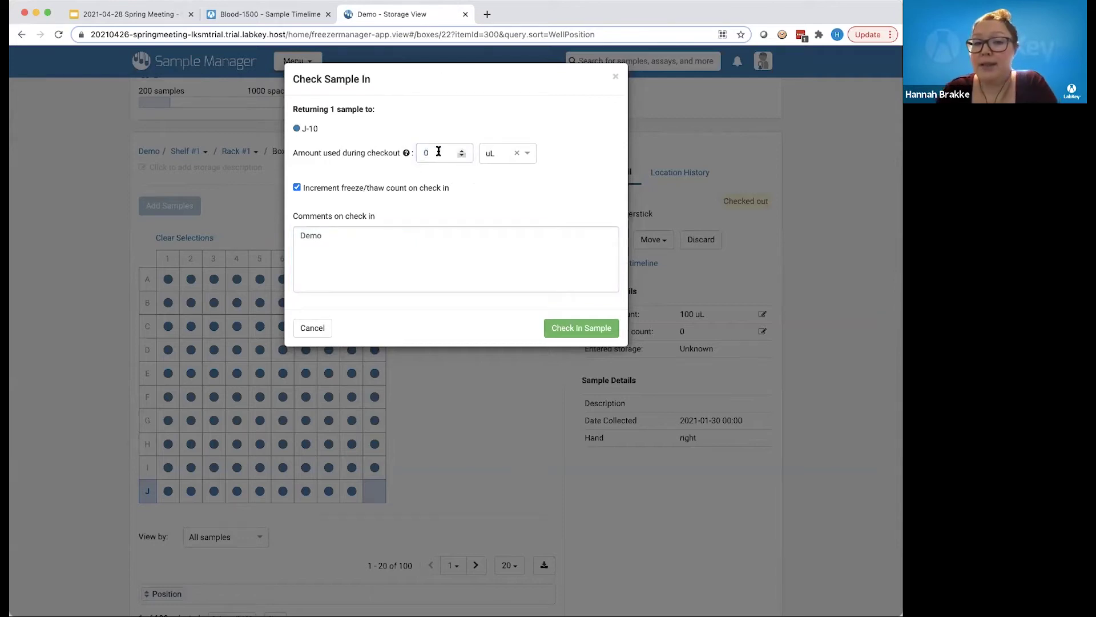
pyautogui.tripleClick(470, 187)
pyautogui.click(470, 188)
pyautogui.click(297, 188)
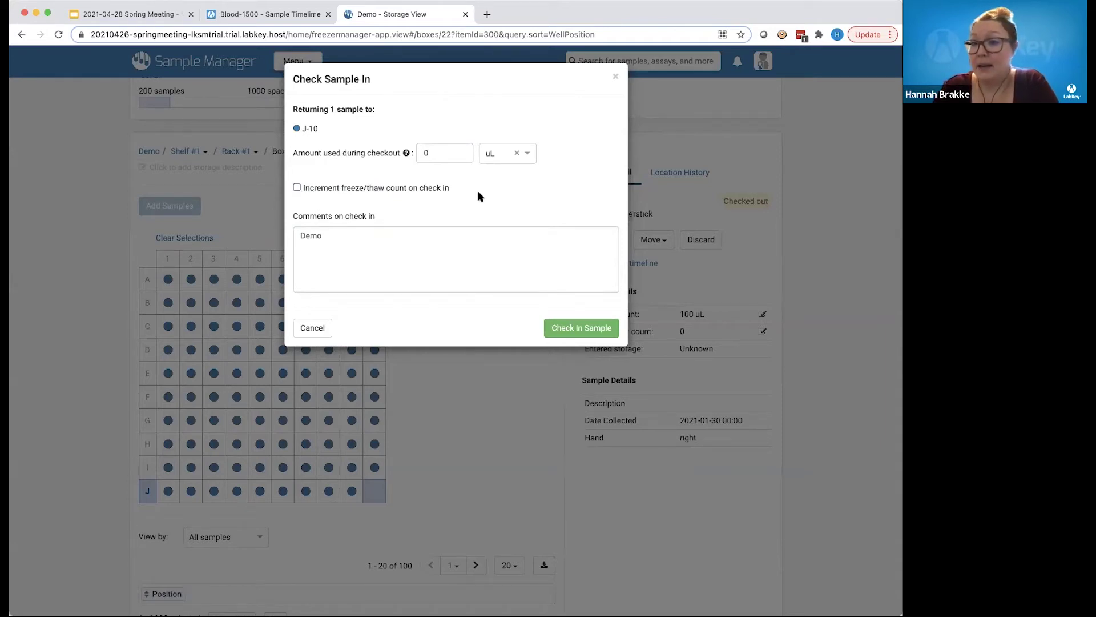
pyautogui.click(576, 334)
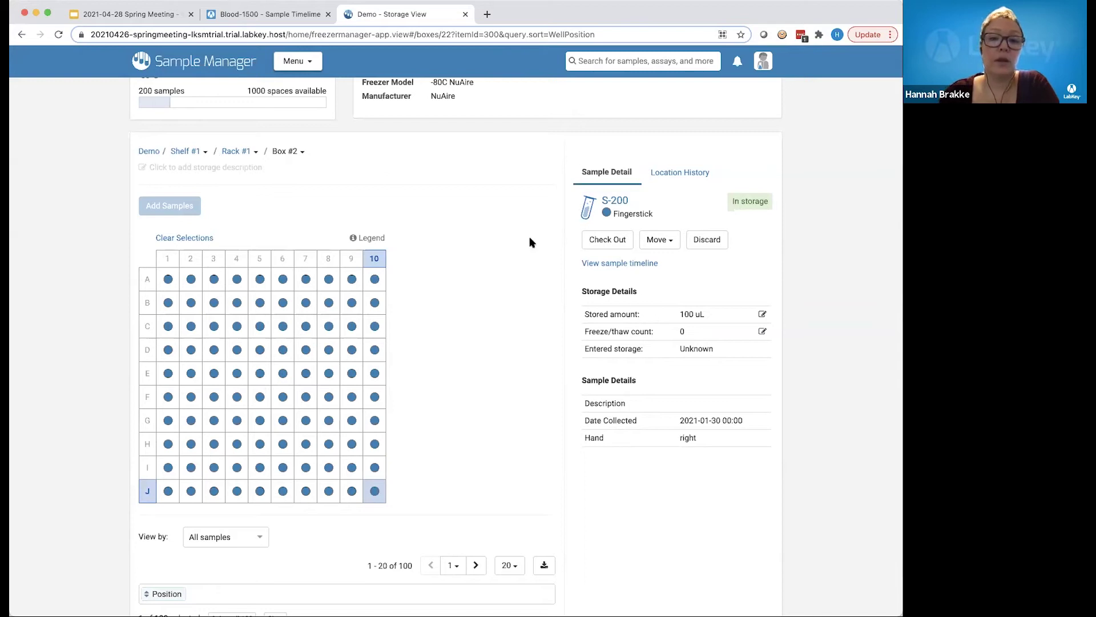
# - Discard the ten samples in positions J-1 through J-10 of Box #2 from storage, giving the reason "For dem"
pyautogui.scroll(-3, 512, 367)
pyautogui.moveTo(375, 246)
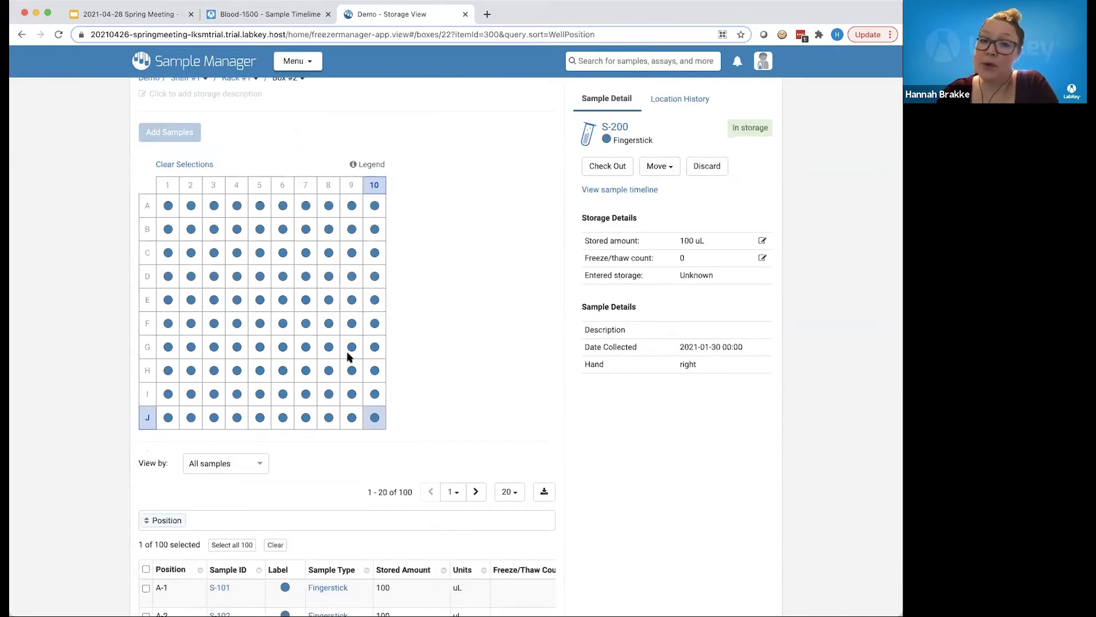
pyautogui.click(375, 418)
pyautogui.moveTo(188, 421)
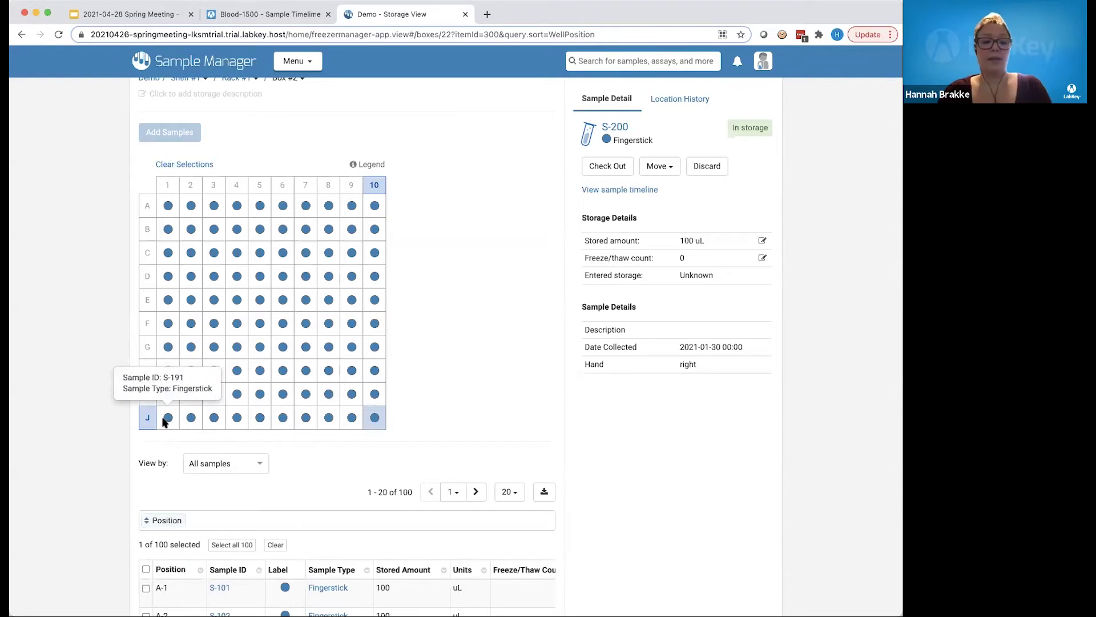
pyautogui.click(168, 419)
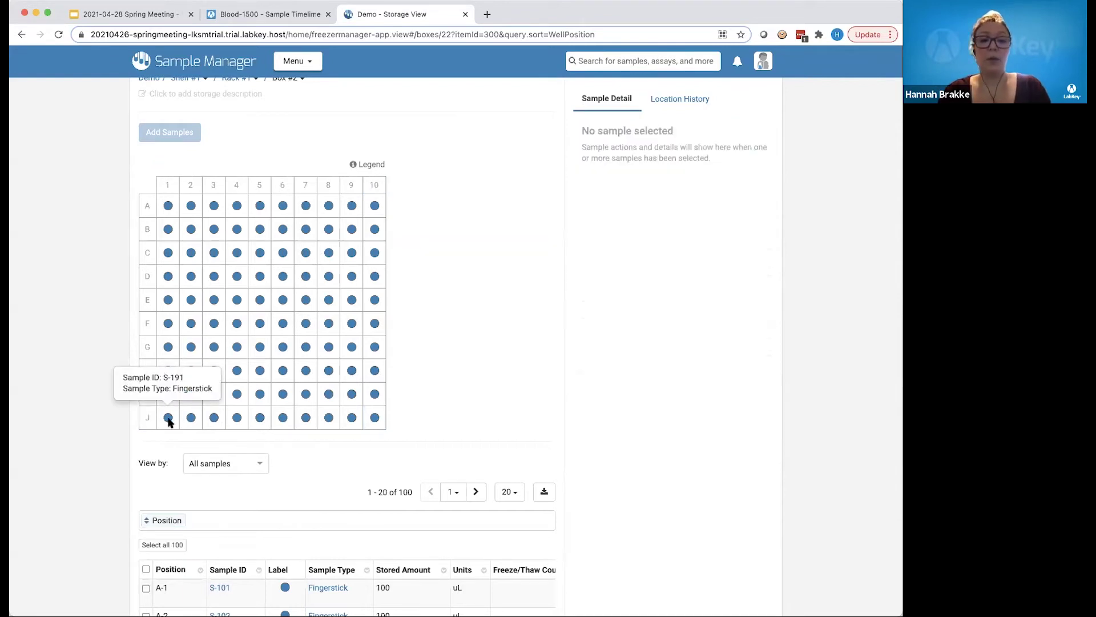
pyautogui.keyDown('shift'); pyautogui.click(375, 417); pyautogui.keyUp('shift')
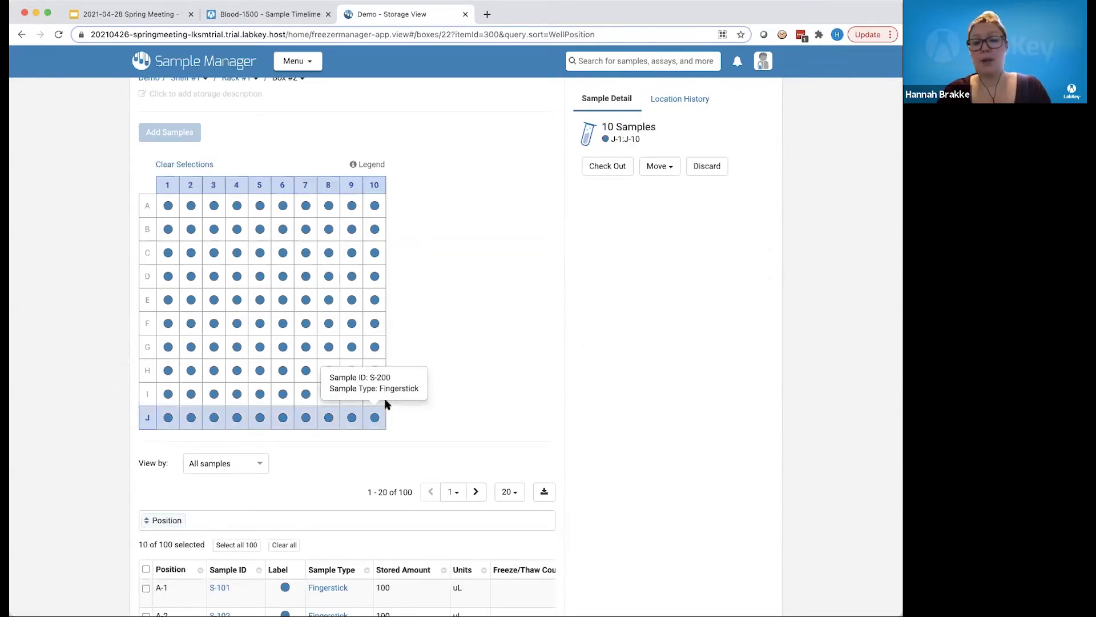
pyautogui.click(706, 166)
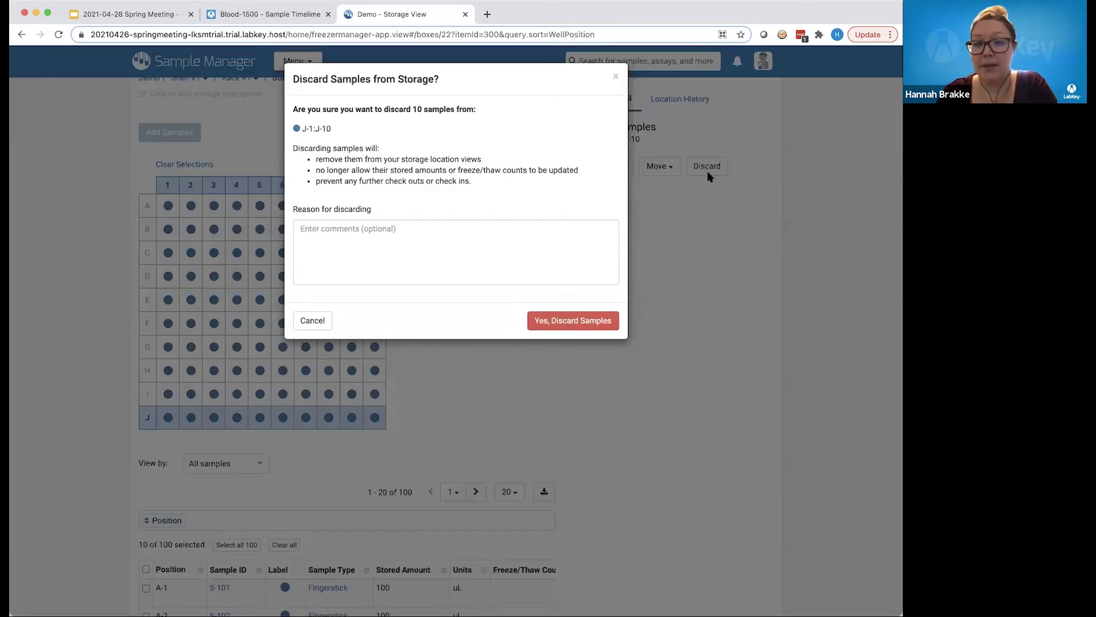
pyautogui.click(404, 251)
pyautogui.write('For dem')
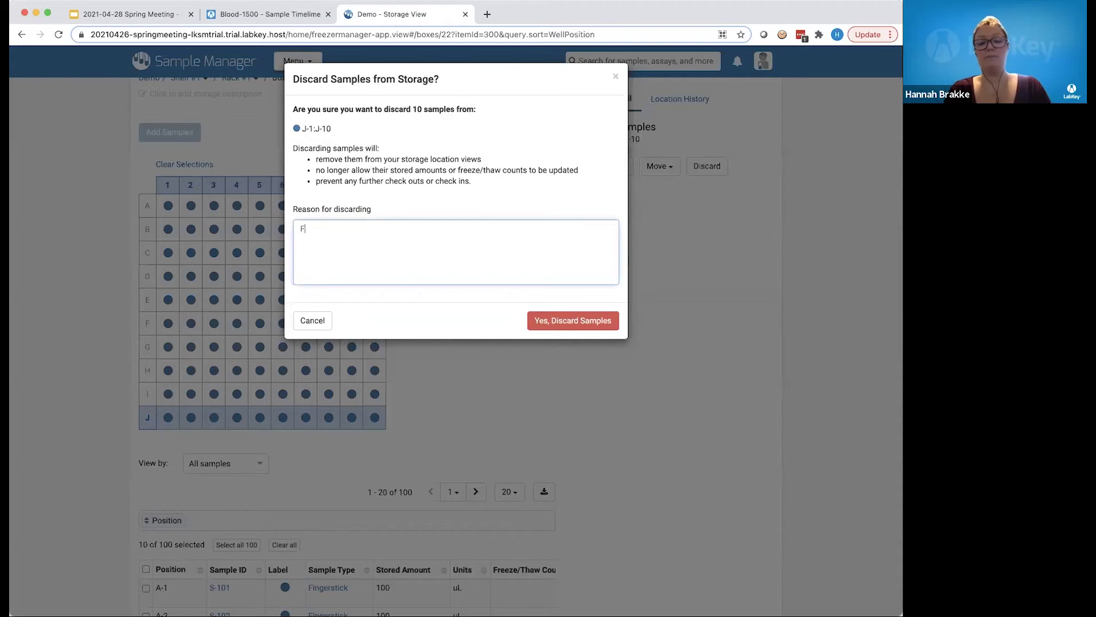
pyautogui.click(556, 318)
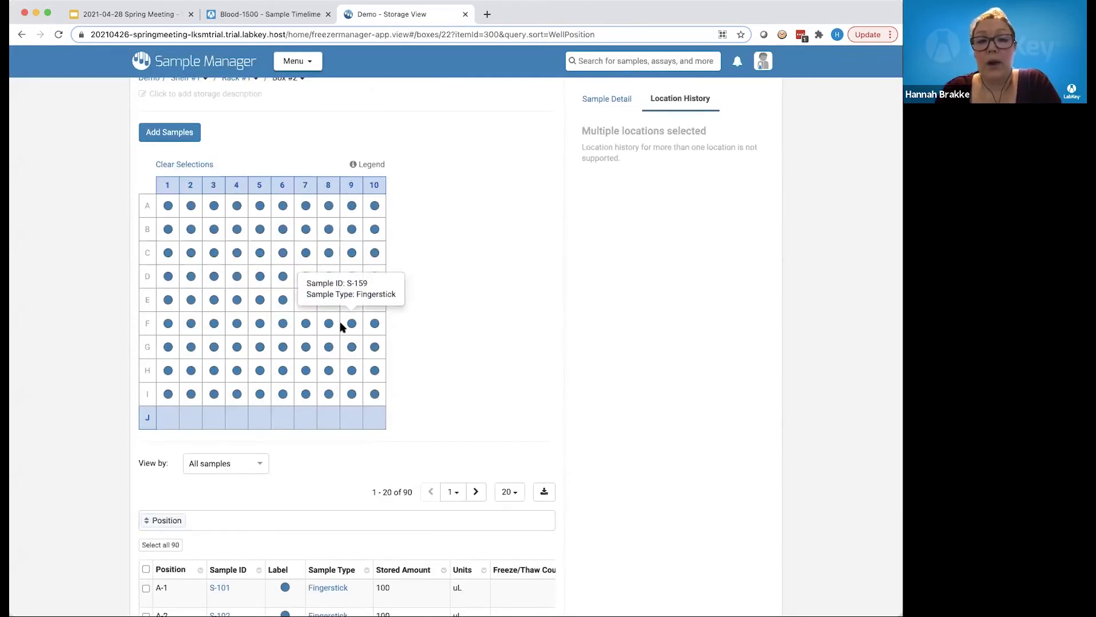
# - Clear the box selection, view the location history of position J-1, and open the discarded sample S-191 from it
pyautogui.scroll(1, 343, 320)
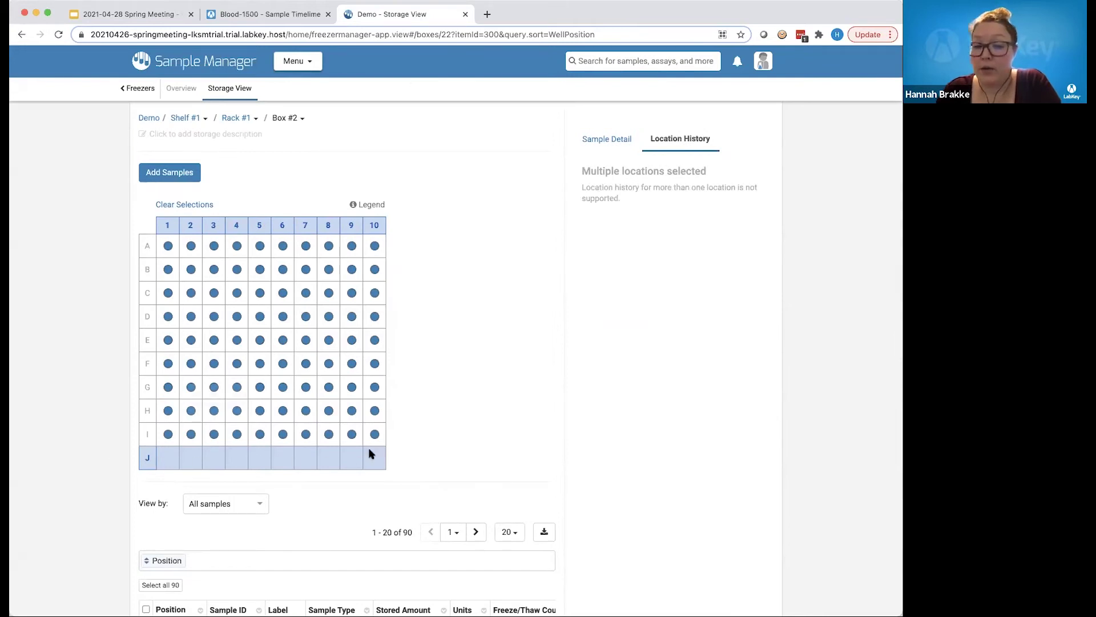
pyautogui.click(175, 205)
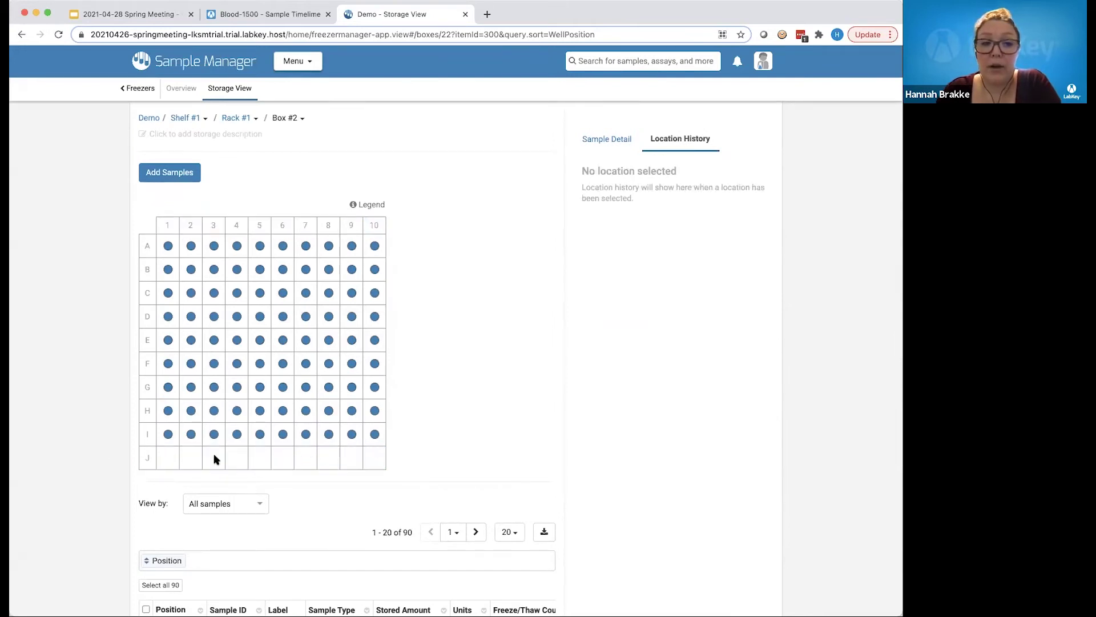
pyautogui.click(165, 460)
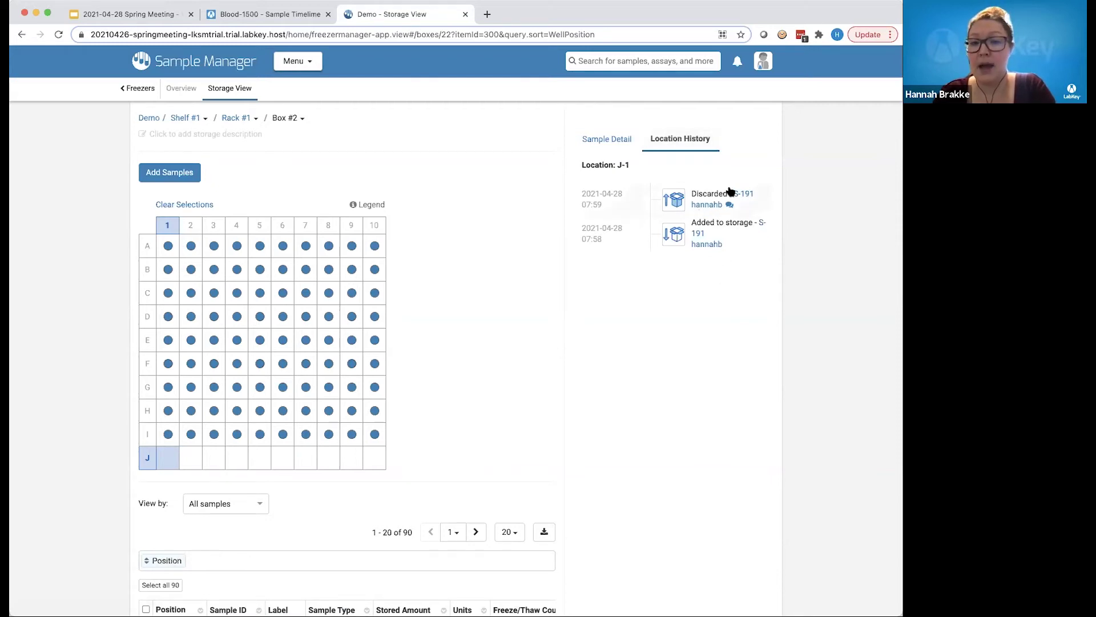
pyautogui.click(745, 194)
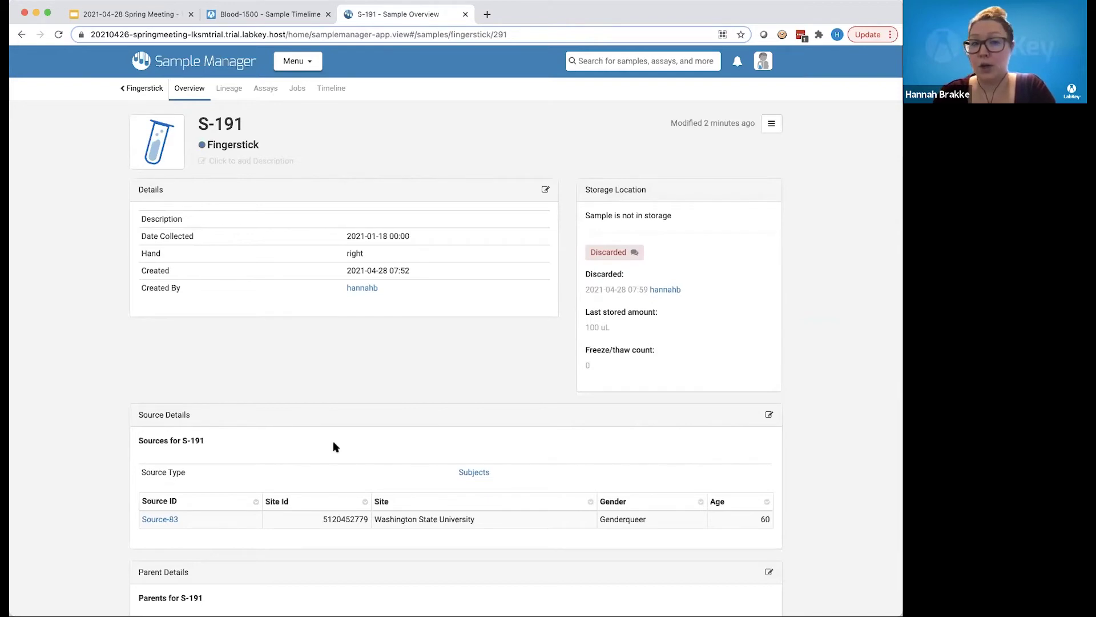
# - Review the overview of sample S-191, including its storage location details, and return to the Fingerstick sample type
pyautogui.scroll(-1, 334, 445)
pyautogui.scroll(-1, 334, 445)
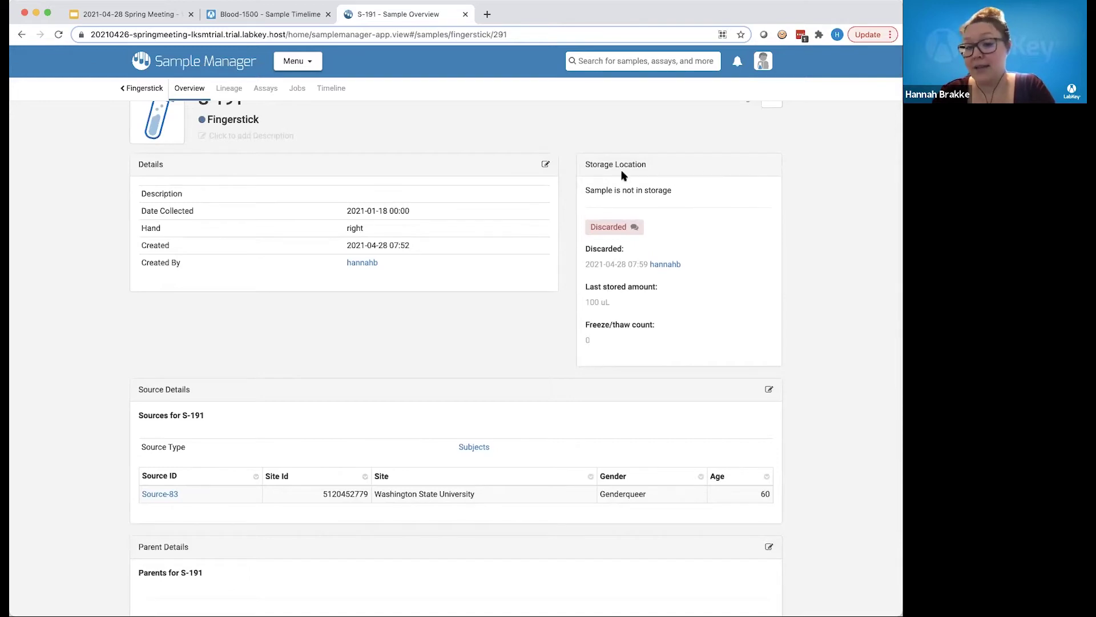
pyautogui.scroll(2, 384, 171)
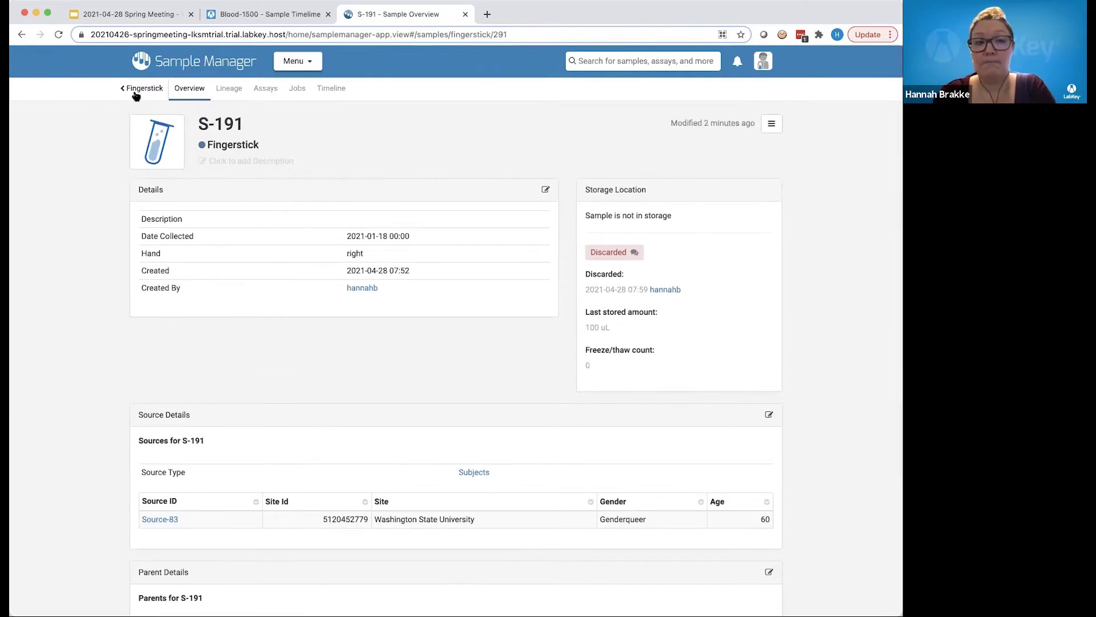
pyautogui.click(135, 91)
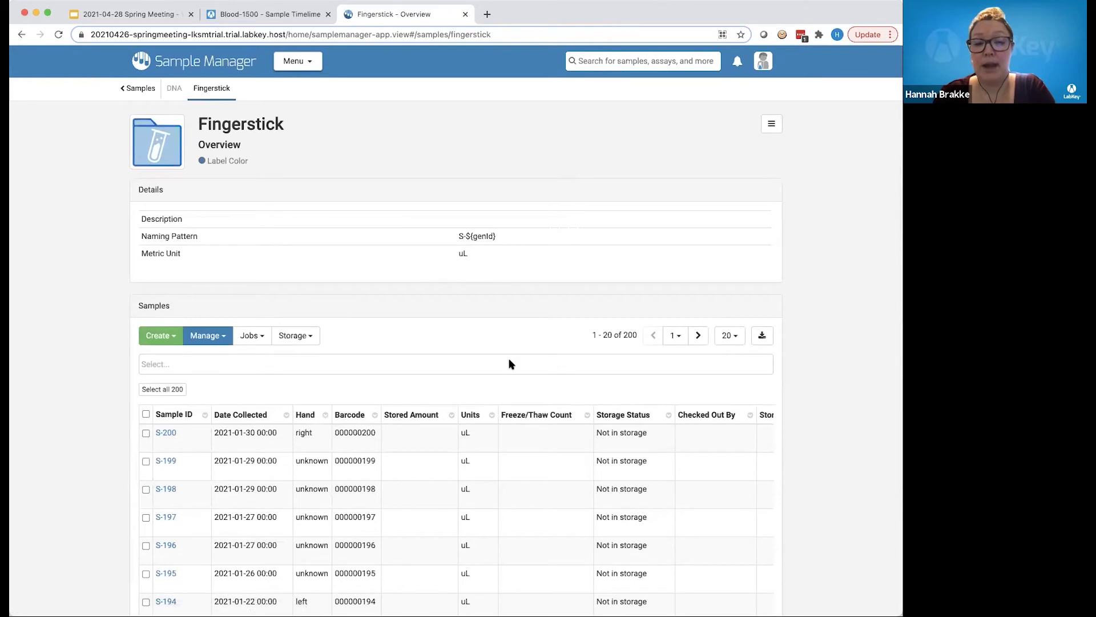
# - Filter the Fingerstick samples by Storage Status = Not in storage and look through the filtered list
pyautogui.scroll(-2, 510, 360)
pyautogui.click(286, 298)
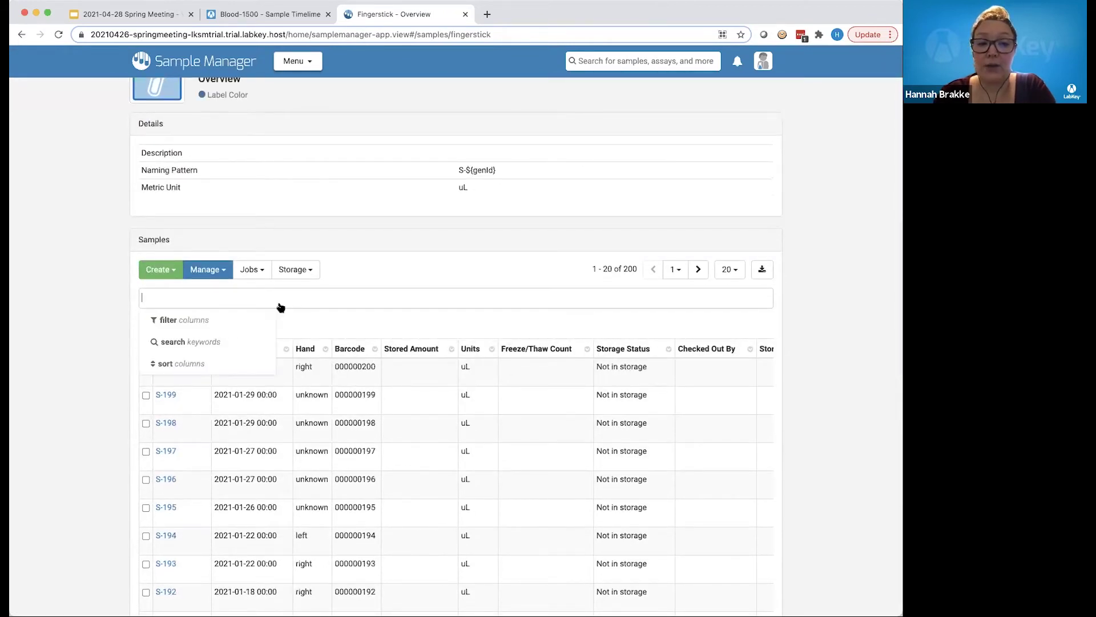
pyautogui.click(240, 326)
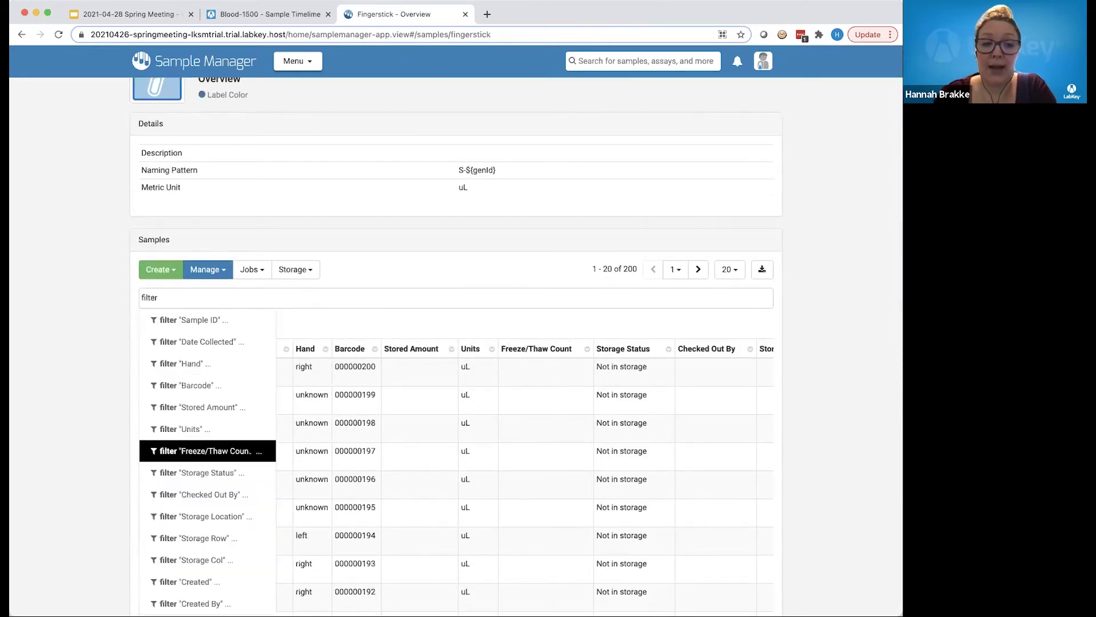
pyautogui.press('Return')
pyautogui.click(280, 320)
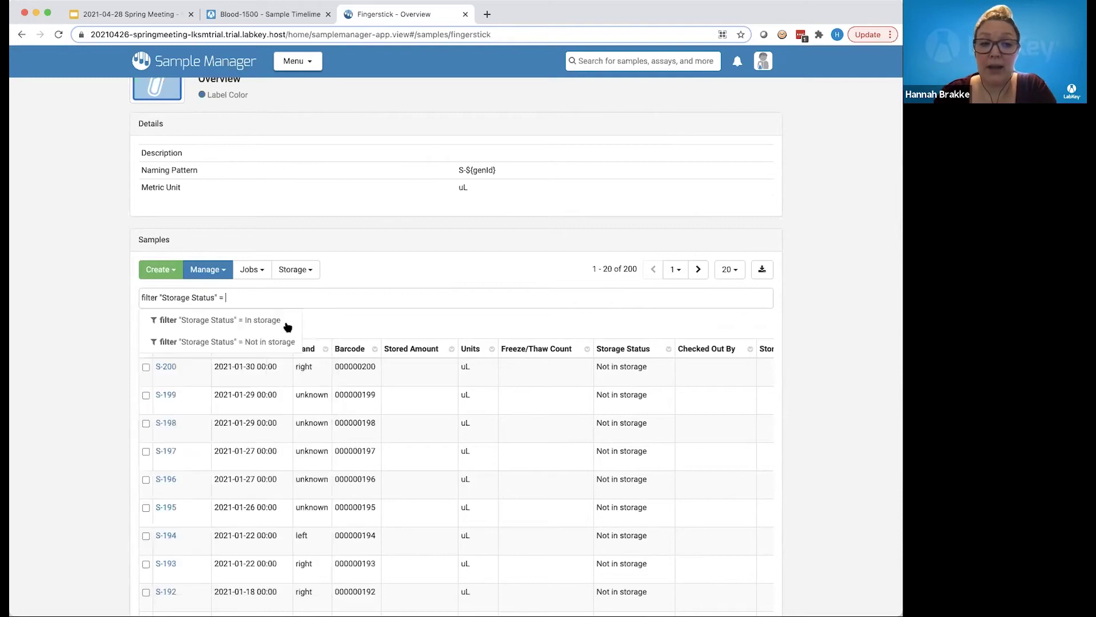
pyautogui.click(267, 340)
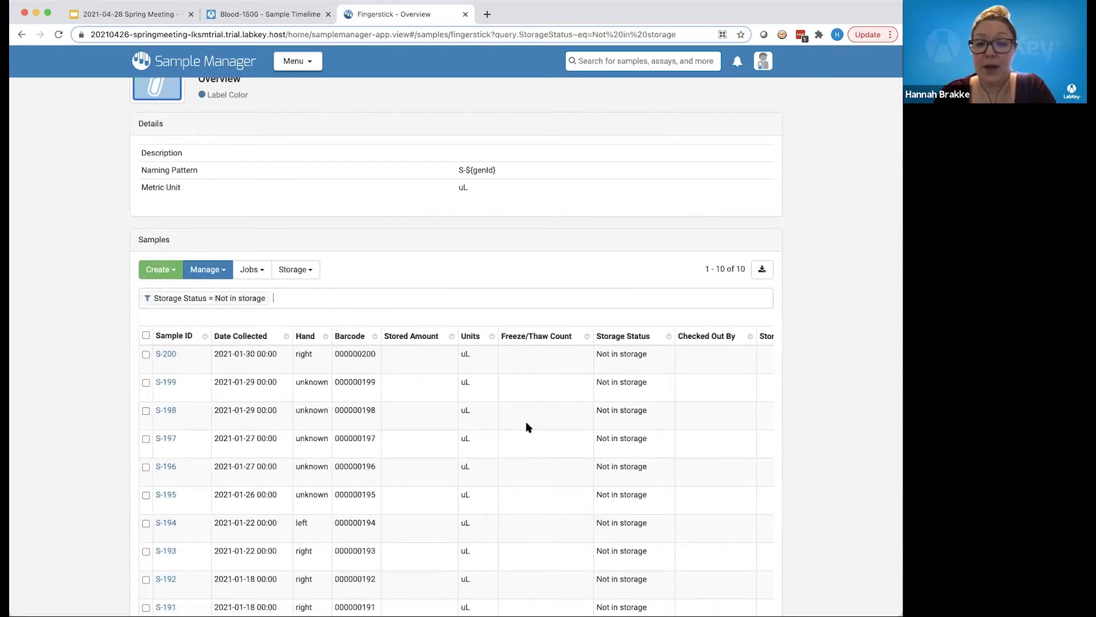
pyautogui.scroll(-2, 527, 426)
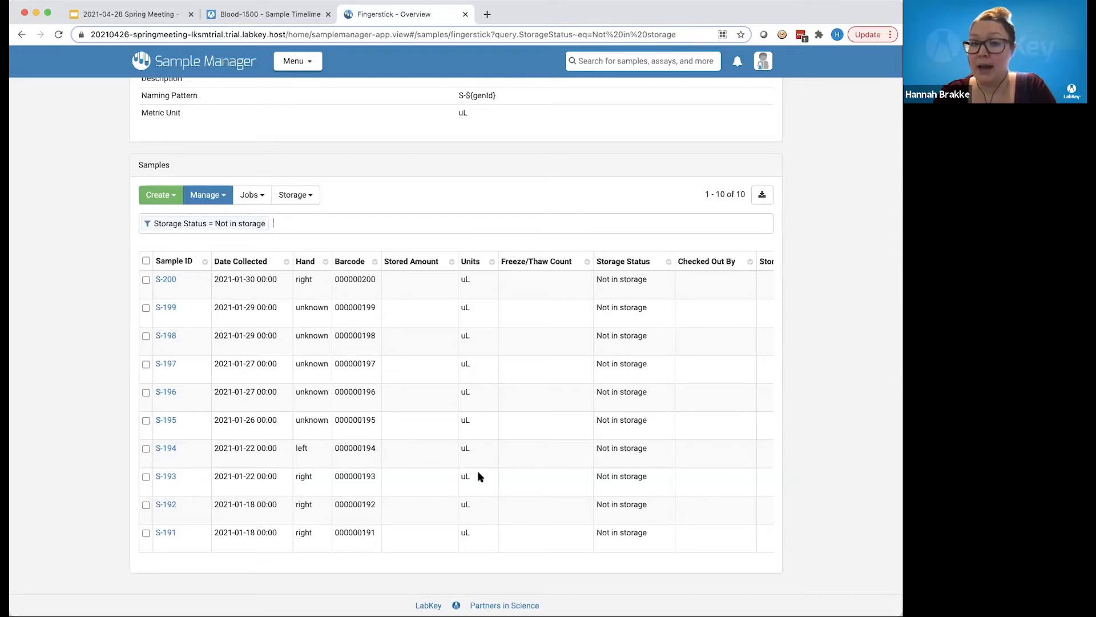
pyautogui.scroll(1, 478, 476)
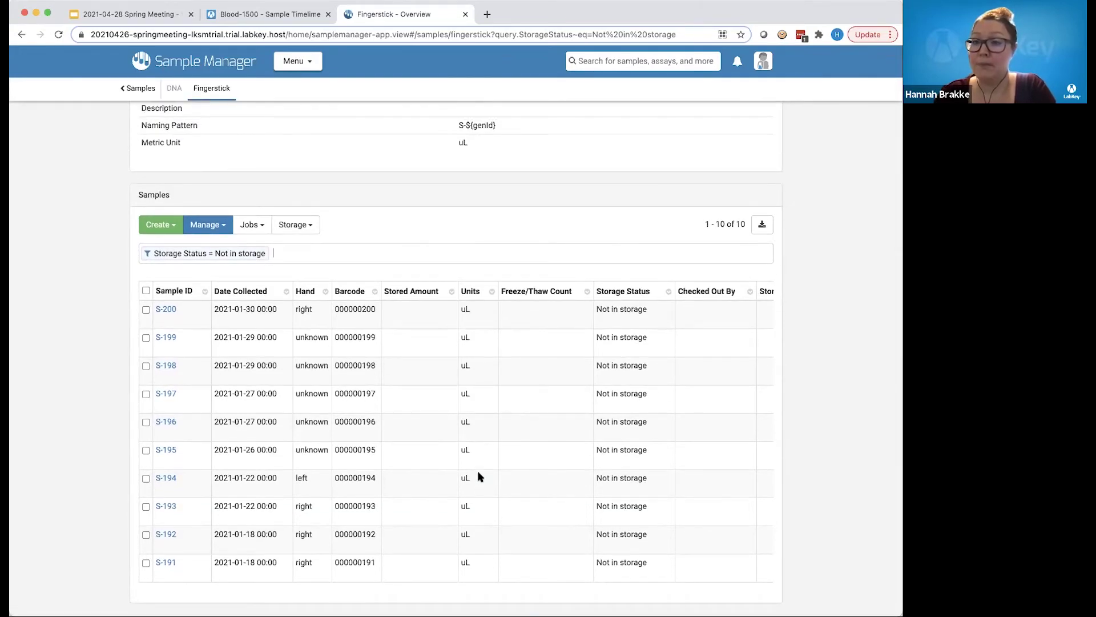
# - Switch to the Spring Meeting presentation in Google Slides and show slide 25, followed by slide 26 on experimental data
pyautogui.click(140, 21)
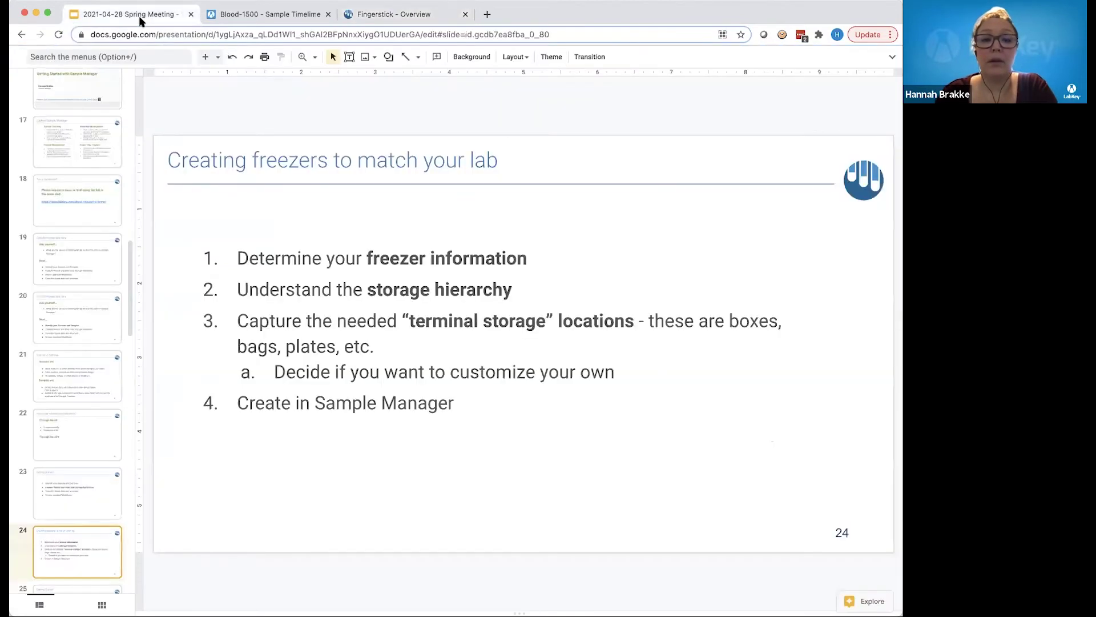
pyautogui.scroll(-3, 105, 422)
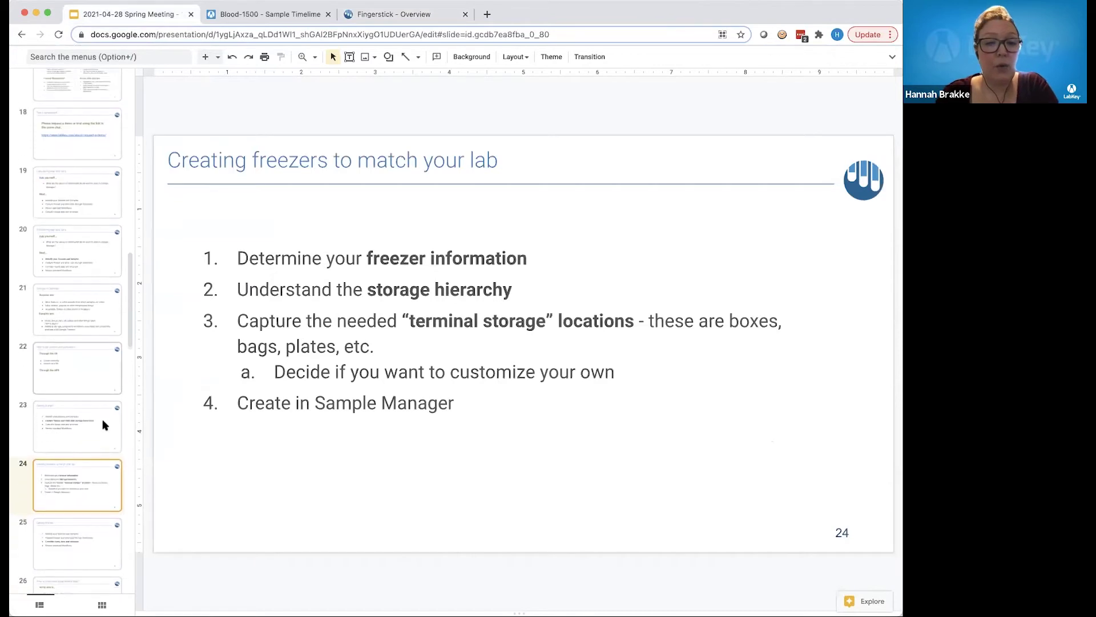
pyautogui.scroll(-3, 104, 424)
pyautogui.click(104, 425)
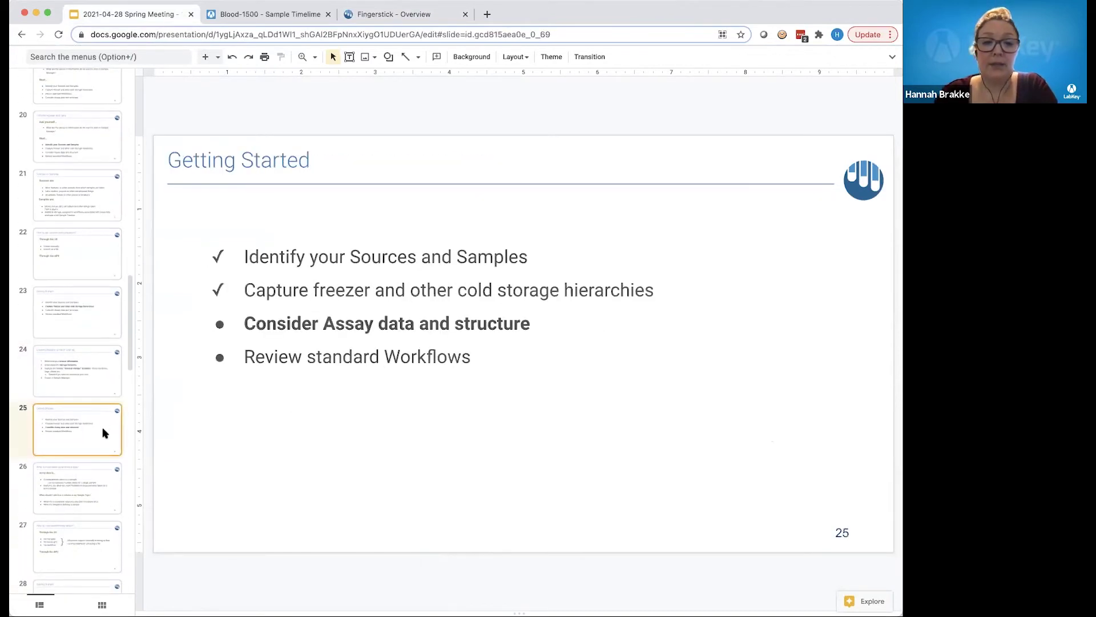
pyautogui.click(91, 481)
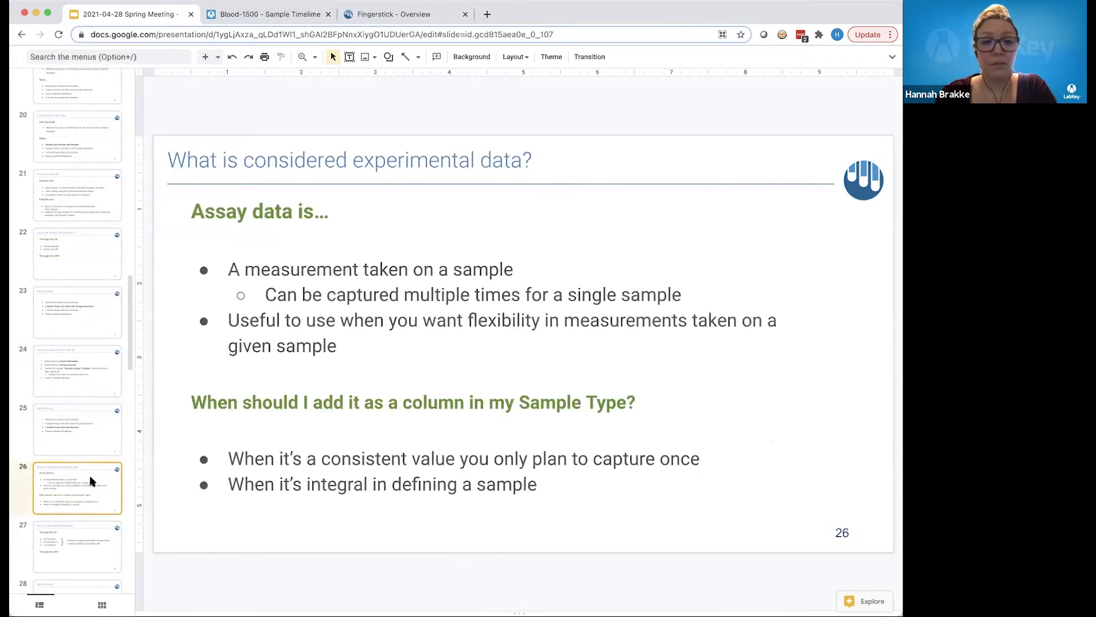
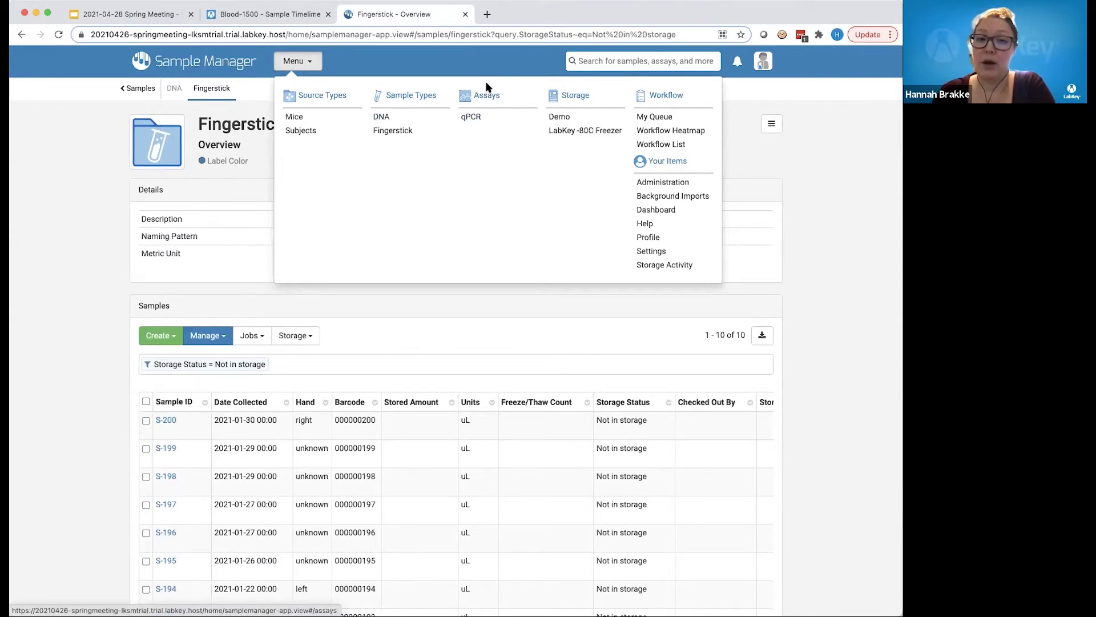
# - Start a new assay design named "COVID19 Antibody test" with the description "For spring meeting demo"
pyautogui.click(487, 95)
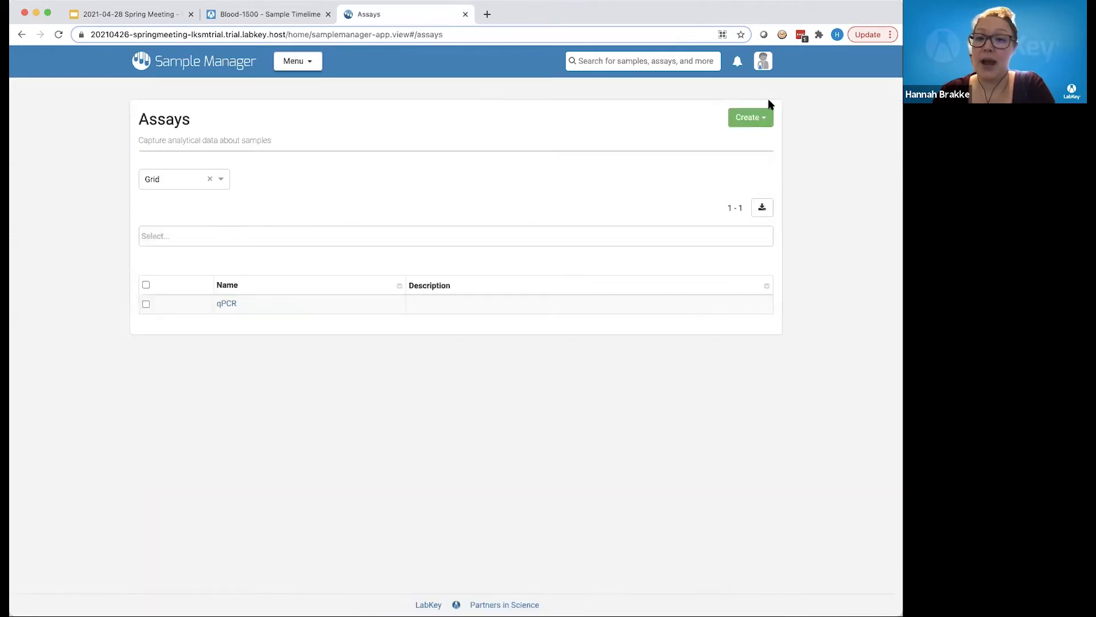
pyautogui.click(755, 118)
pyautogui.click(741, 139)
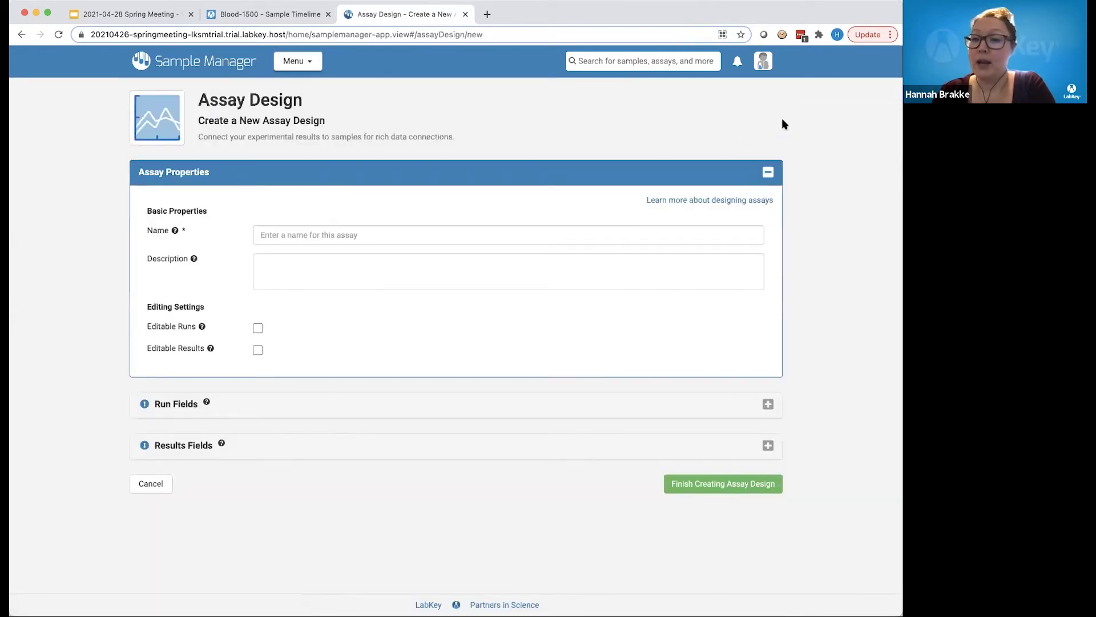
pyautogui.click(318, 240)
pyautogui.write('CO')
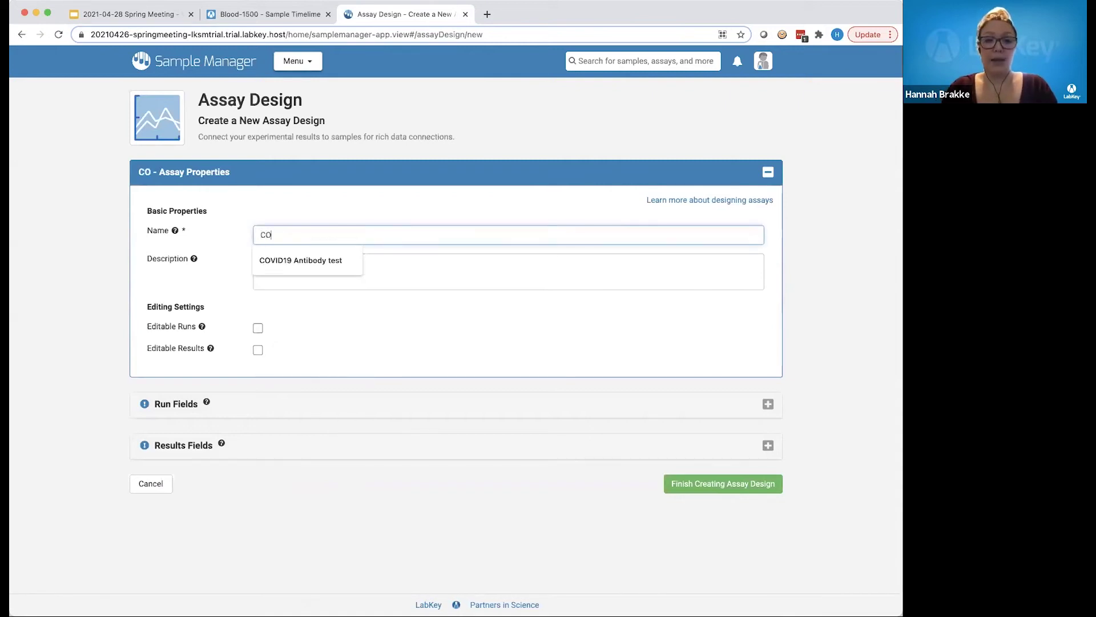
pyautogui.click(300, 260)
pyautogui.click(342, 277)
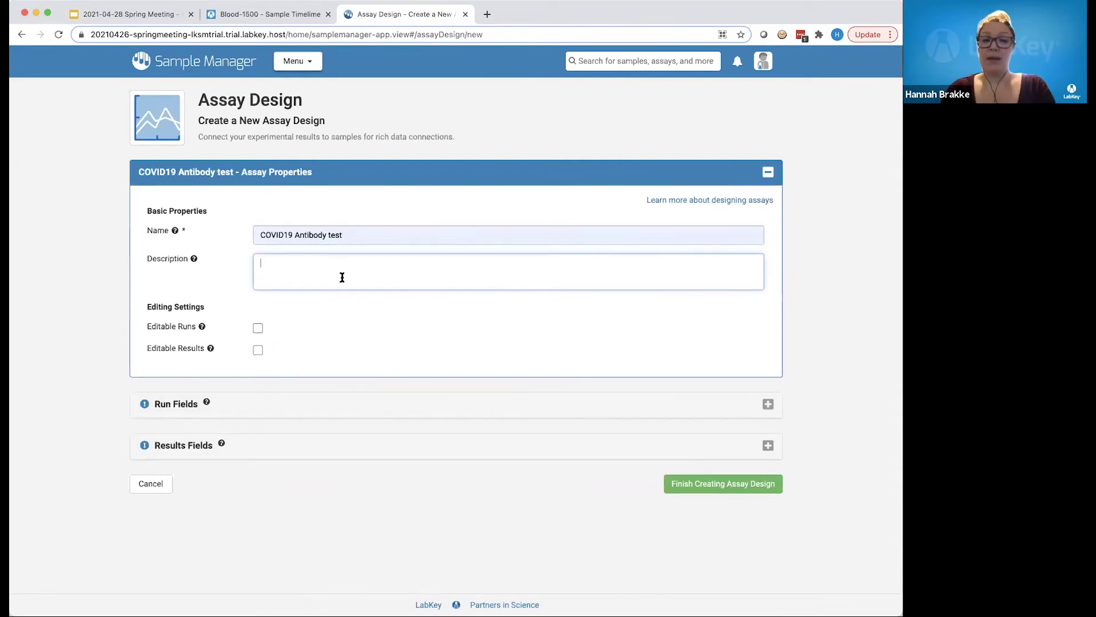
pyautogui.write('For spring ')
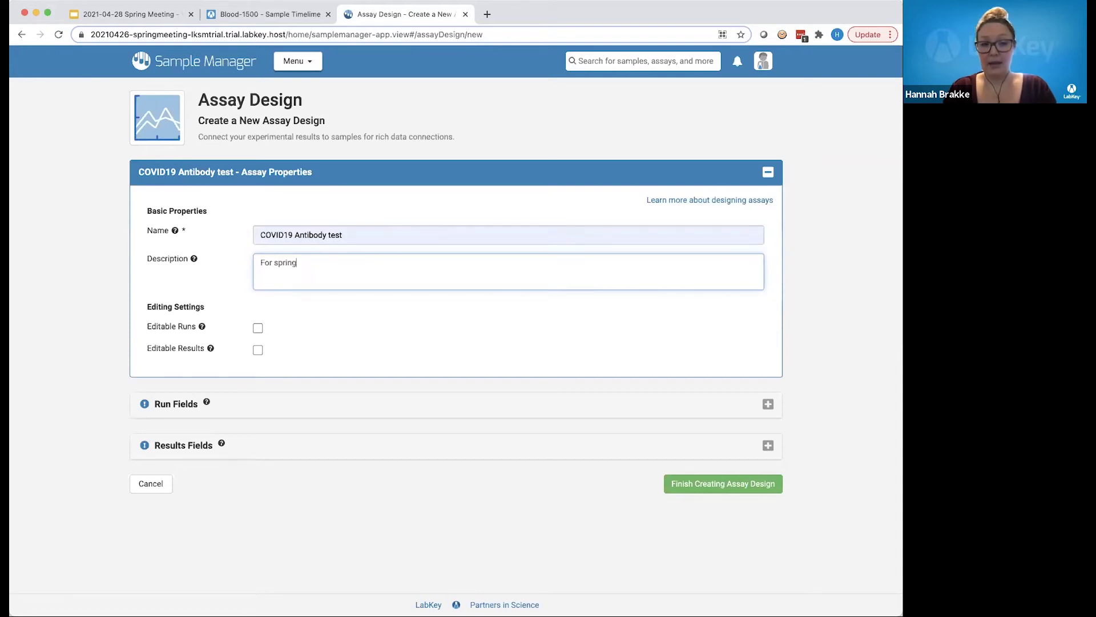
pyautogui.write('meeting demo')
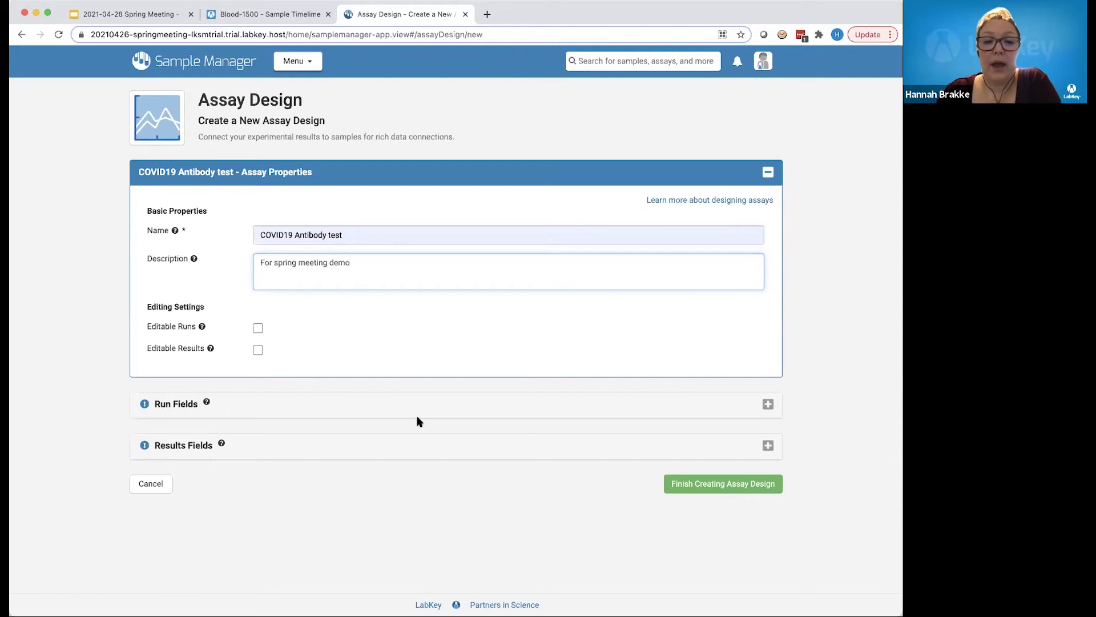
# - Infer the results fields sampleID, antibodies_detected, test_date and qc_status from a data file and finish creating the assay design
pyautogui.click(383, 456)
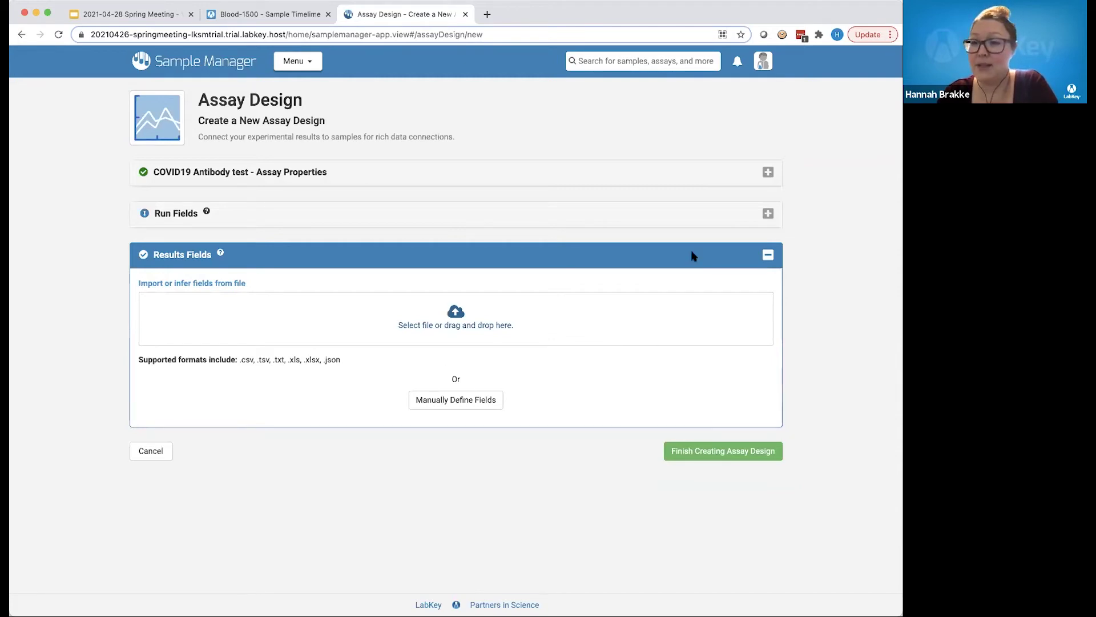
pyautogui.moveTo(502, 319); pyautogui.dragTo(471, 345)
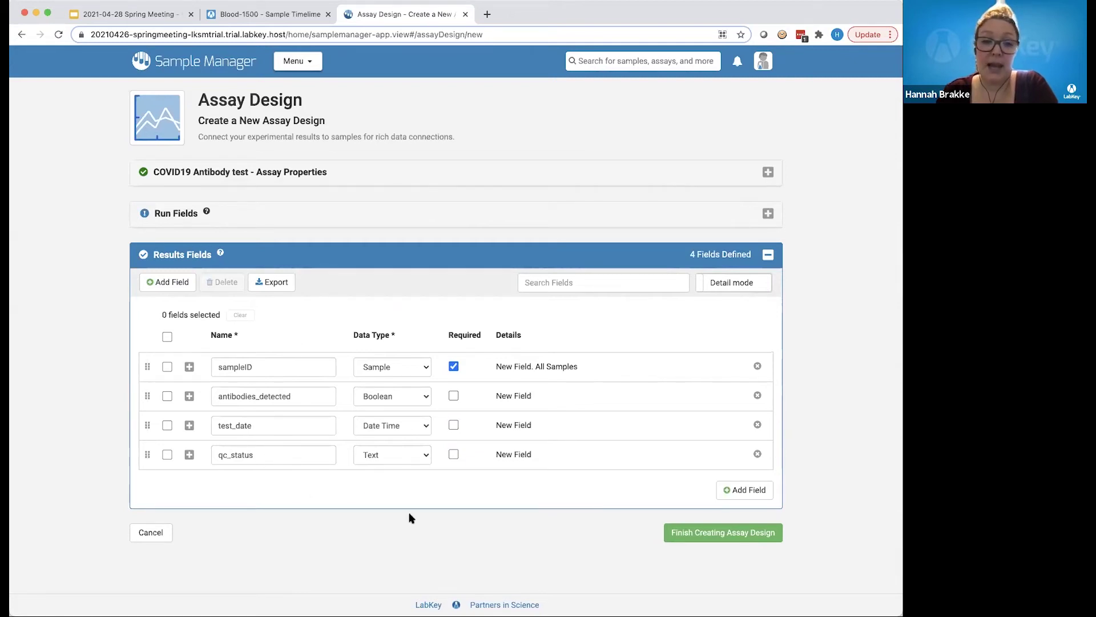
pyautogui.click(707, 533)
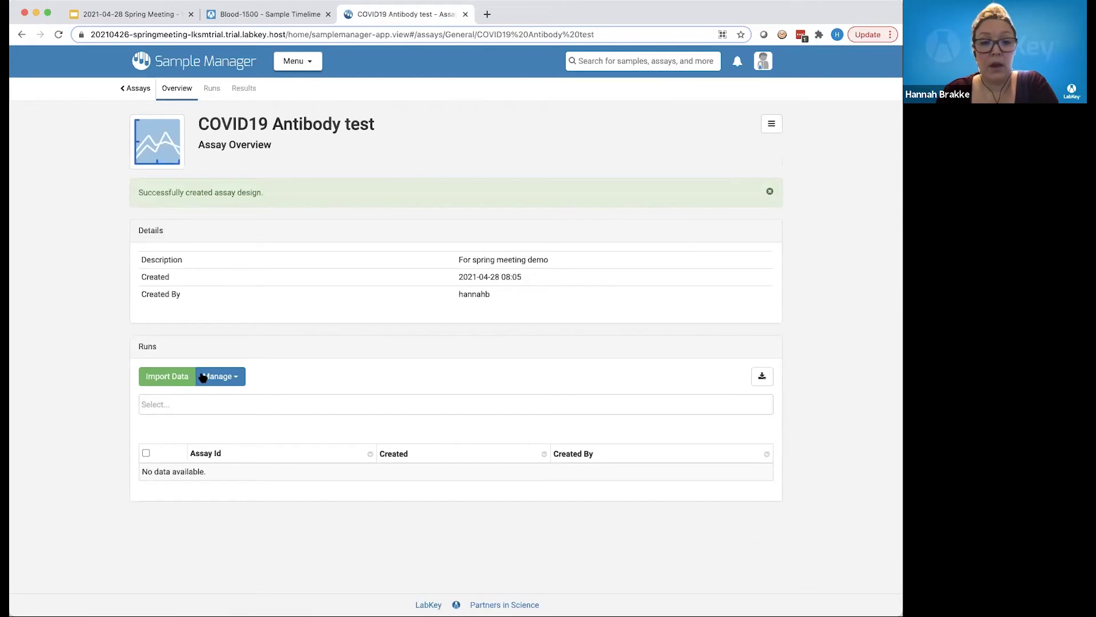
# - Start a data import for the COVID19 Antibody test assay and set the Assay Id to "Spring meeting demo"
pyautogui.click(160, 379)
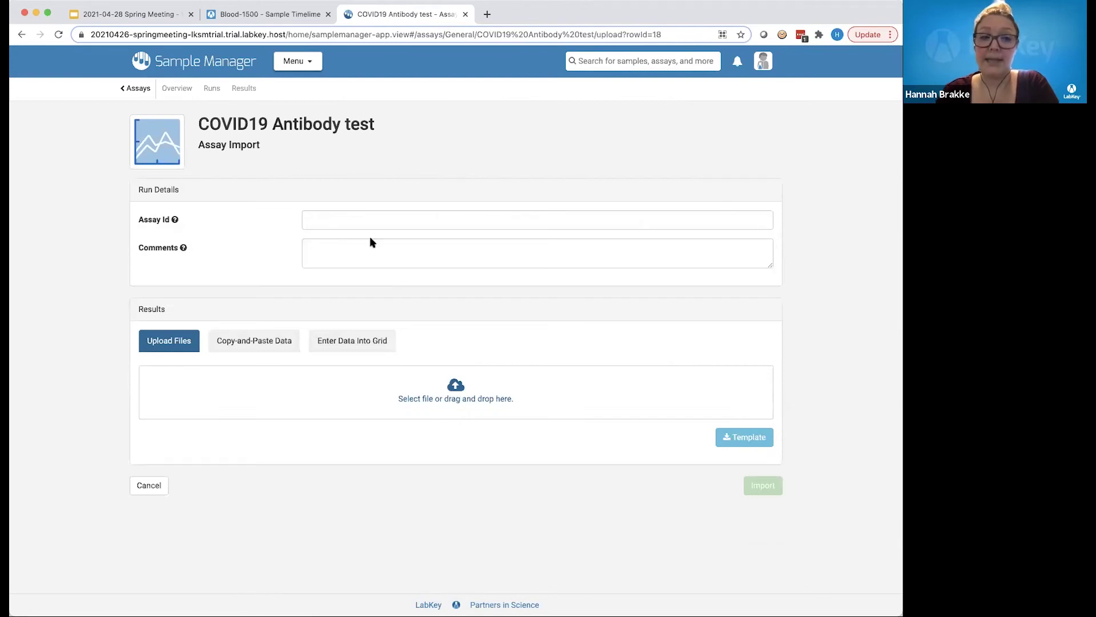
pyautogui.click(383, 226)
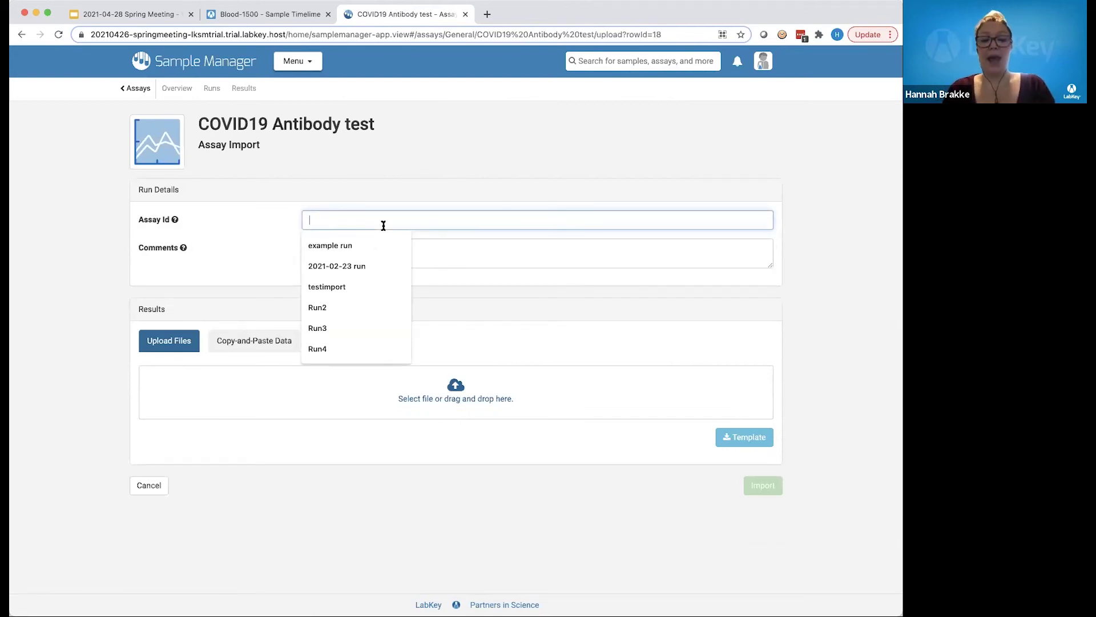
pyautogui.write('Spring meeting demo')
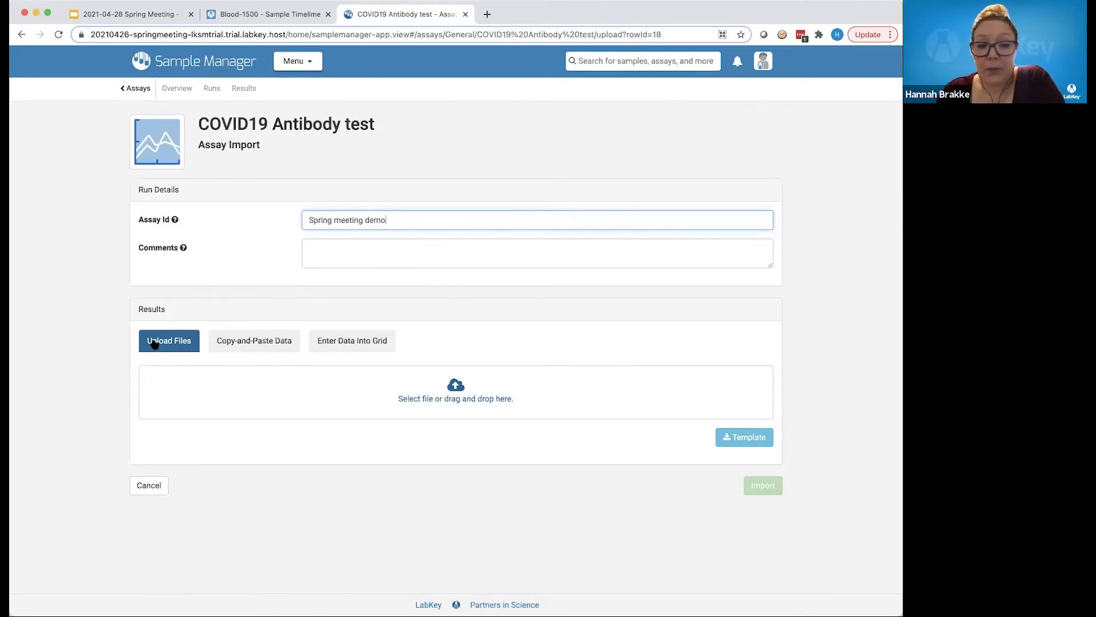
# - View the grid-entry and copy-and-paste options for supplying the run's results
pyautogui.click(368, 341)
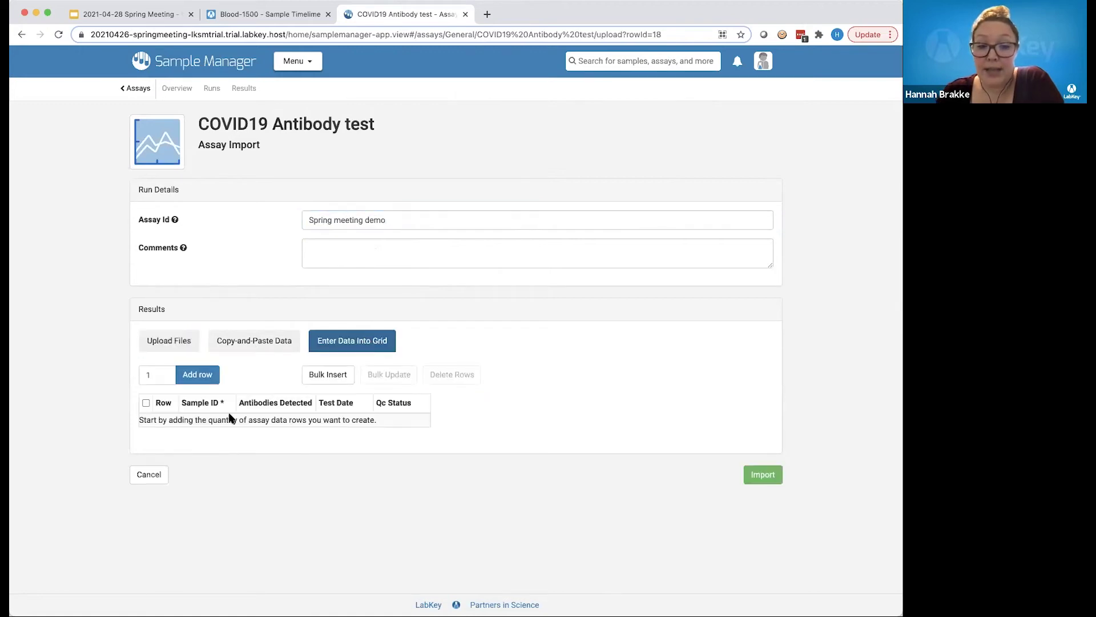
pyautogui.click(265, 347)
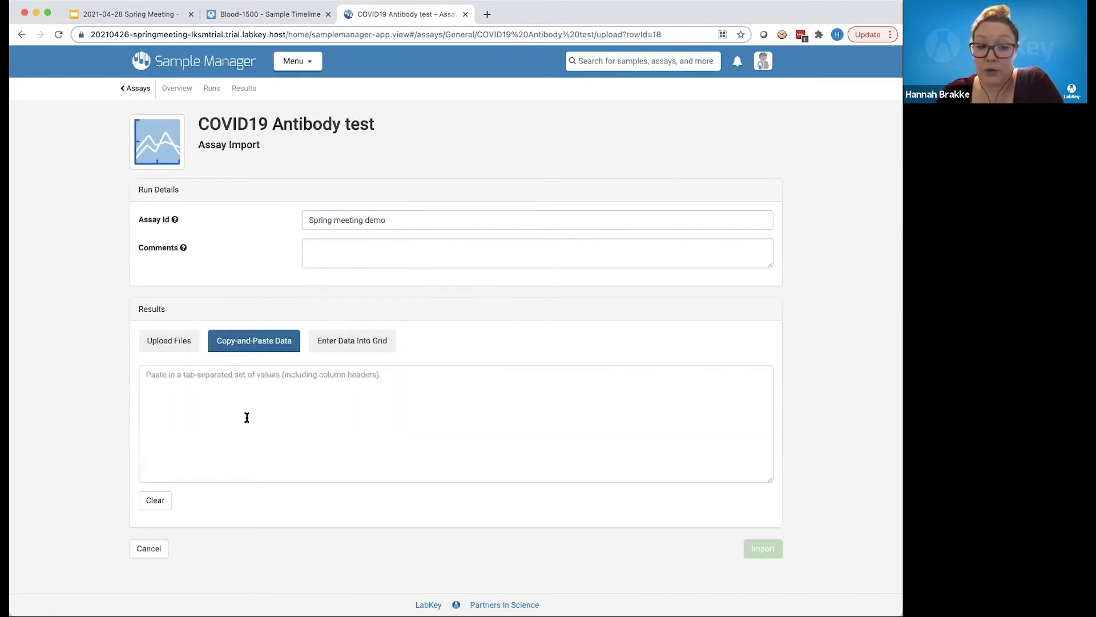
# - Upload the file fingerstick results.xlsx as the run's results and import the run
pyautogui.click(174, 340)
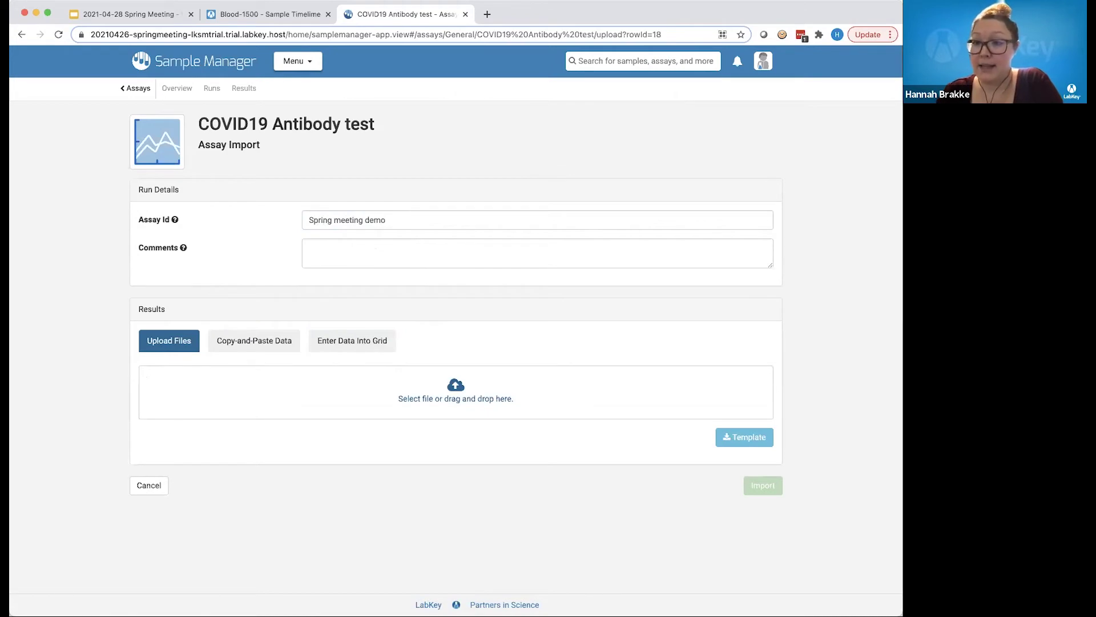
pyautogui.moveTo(800, 237); pyautogui.dragTo(433, 418)
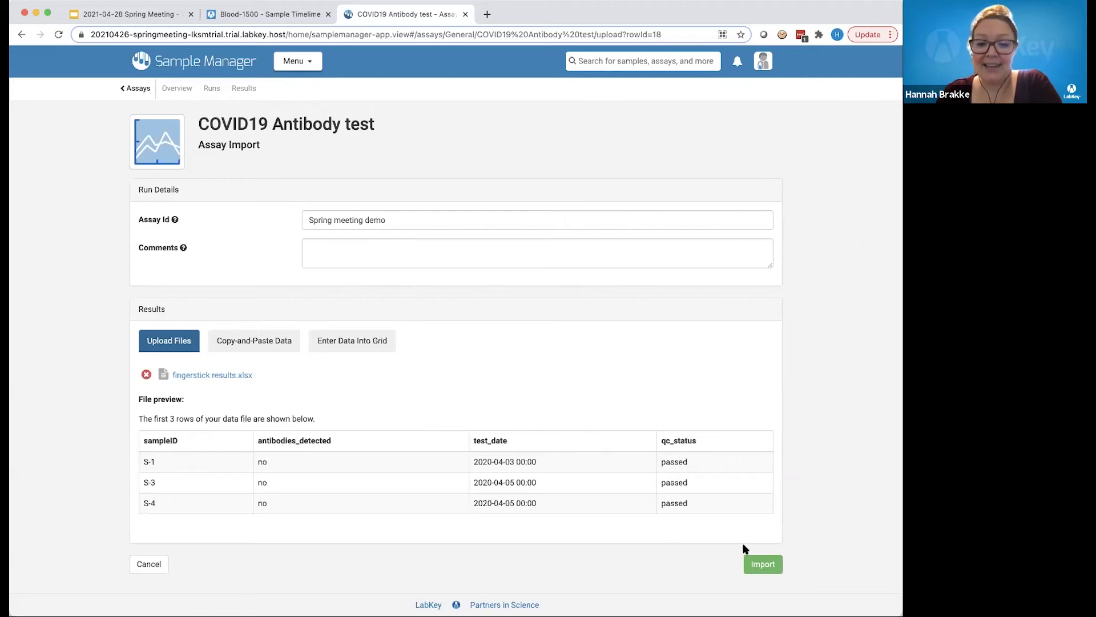
pyautogui.click(760, 564)
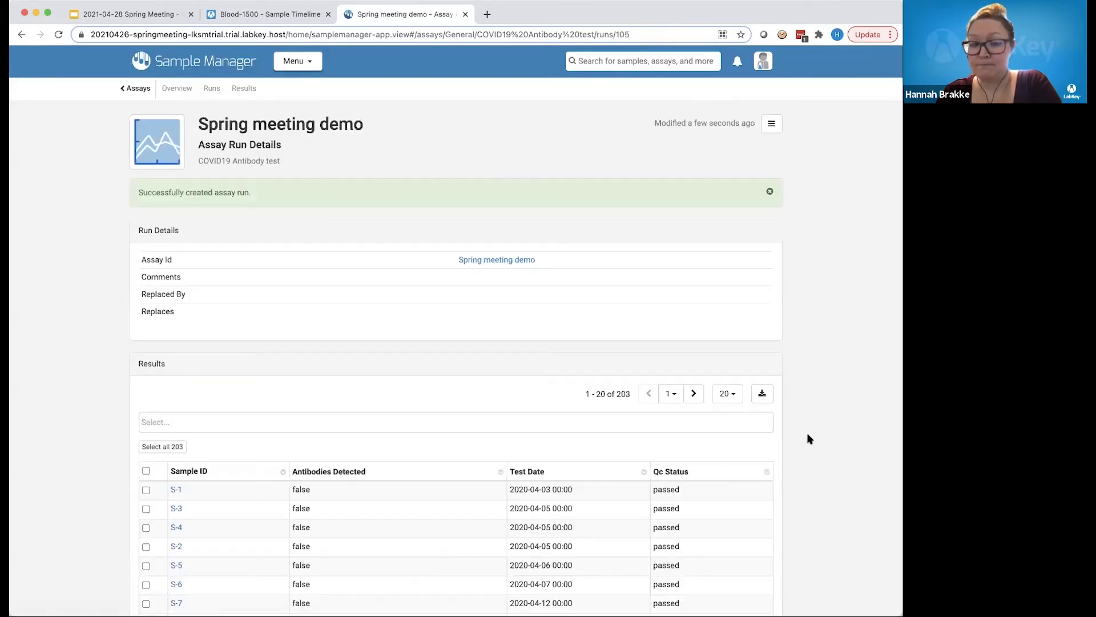
# - Filter the results of the Spring meeting demo run by Qc Status = failed
pyautogui.scroll(-3, 646, 494)
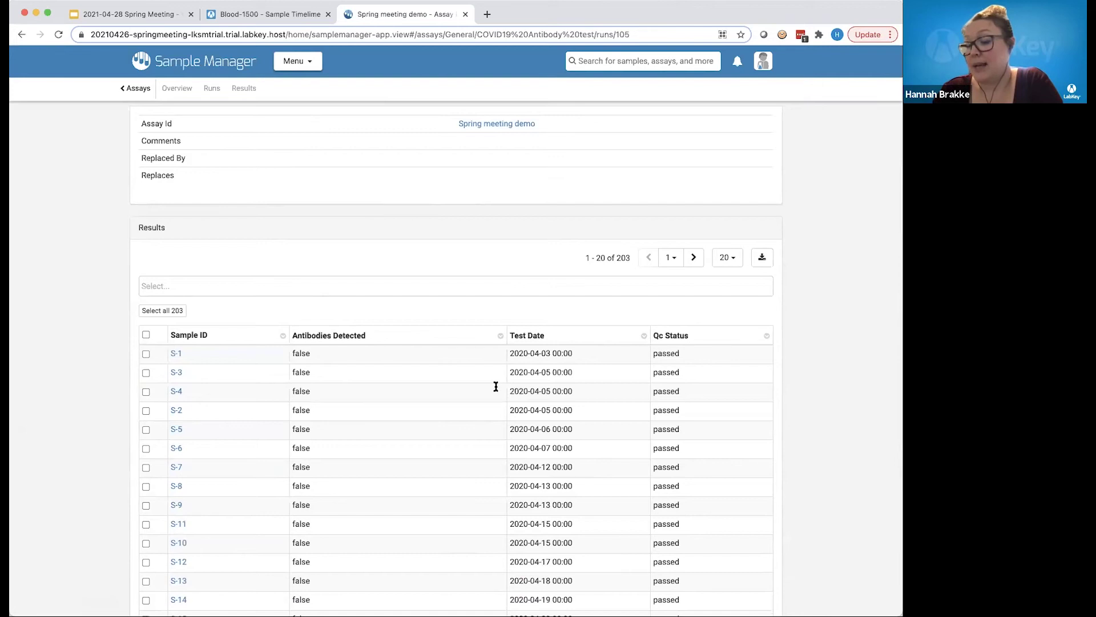
pyautogui.click(465, 285)
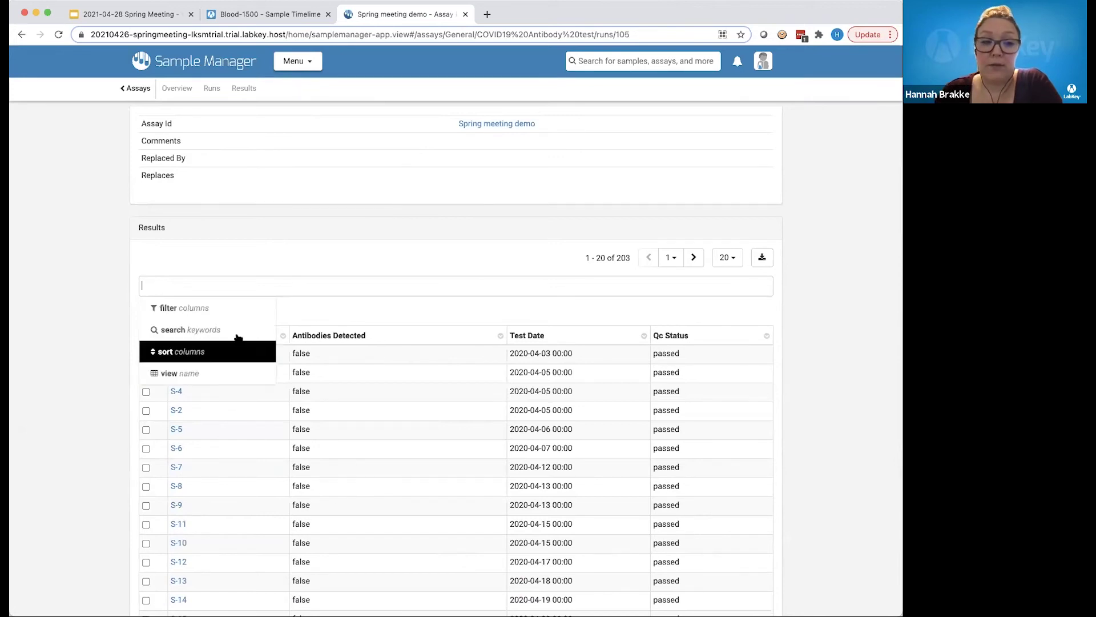
pyautogui.click(237, 308)
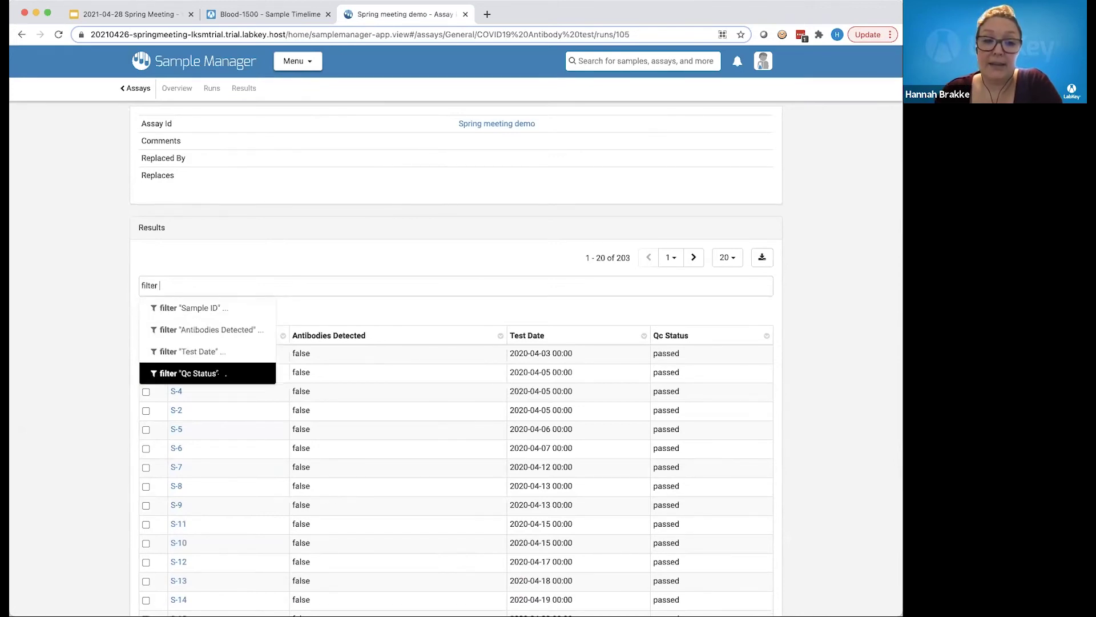
pyautogui.click(225, 374)
pyautogui.click(244, 308)
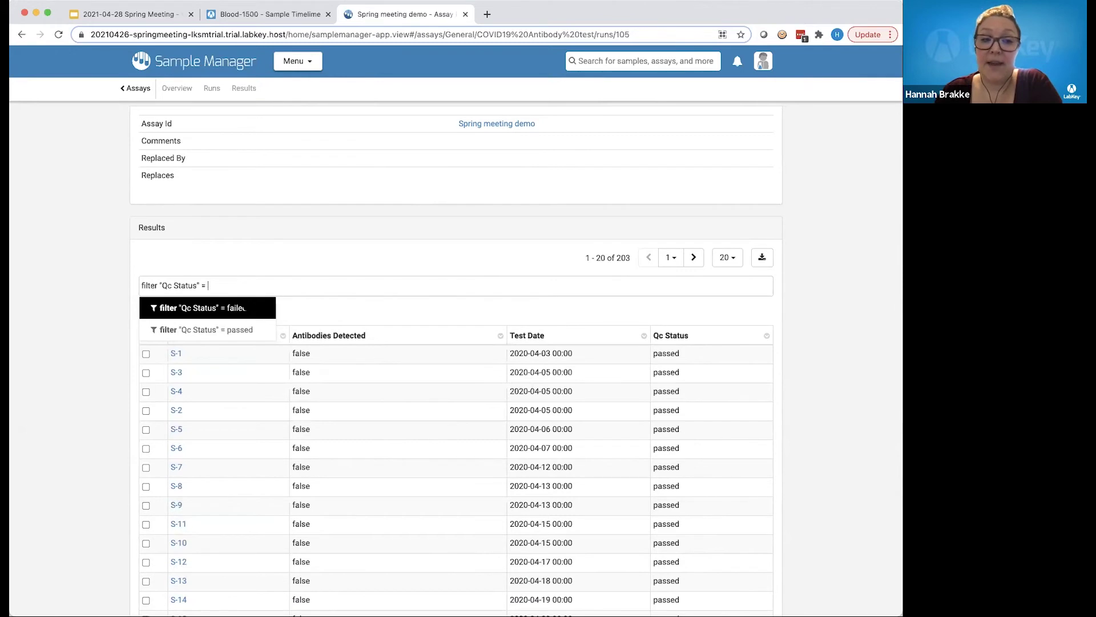
# - Apply the Qc Status = failed filter to the run's results, and clear it after viewing the matching rows
pyautogui.click(246, 308)
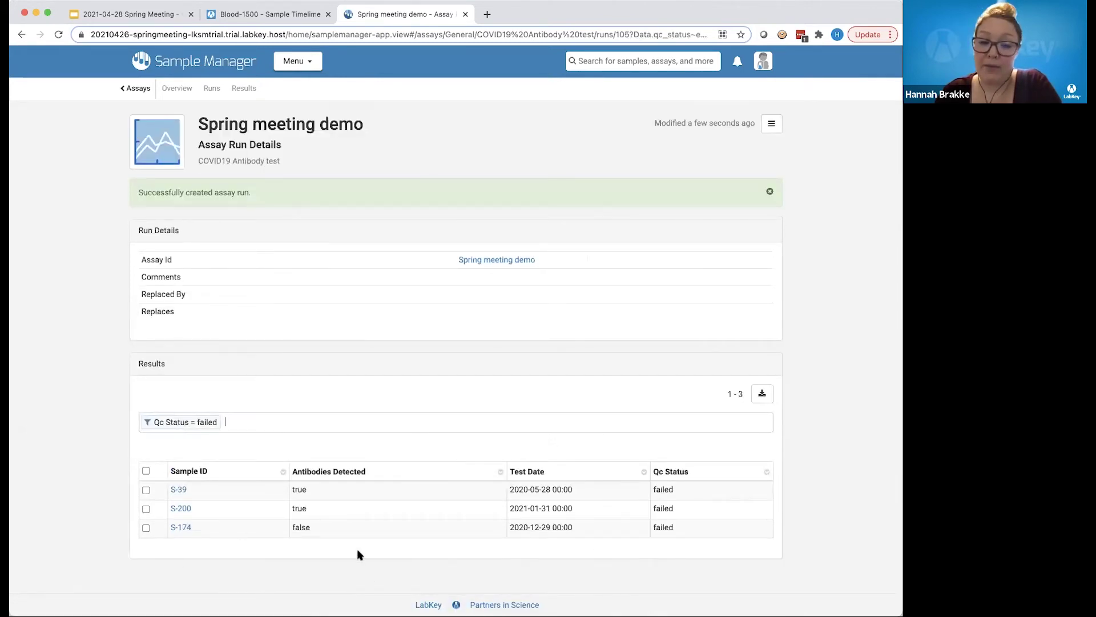
pyautogui.click(148, 423)
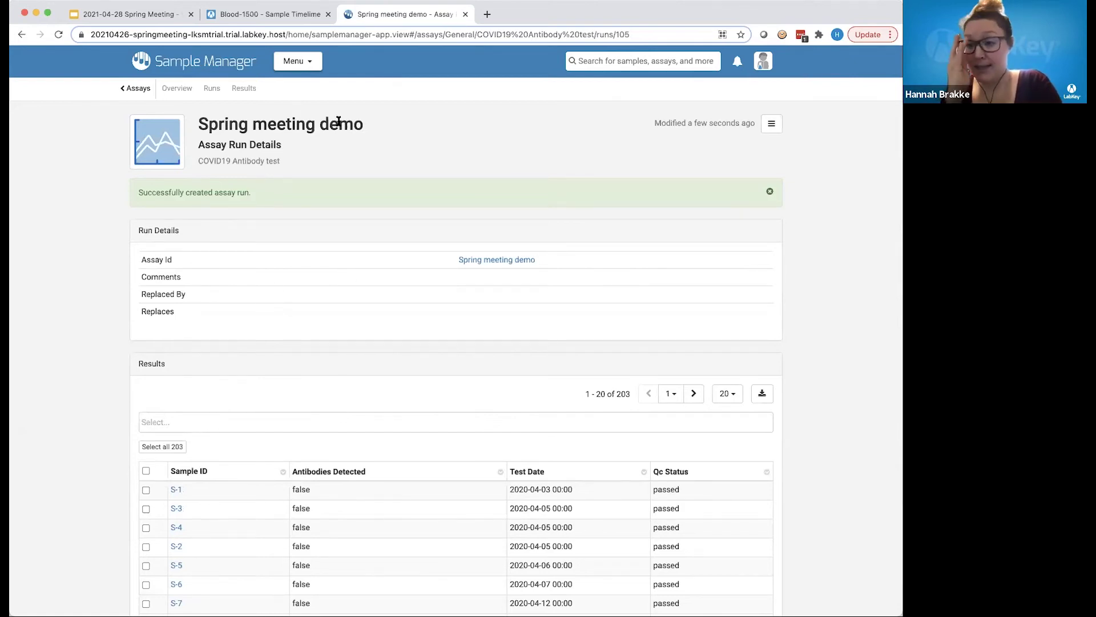
# - Open the assay results of sample S-200 from the Fingerstick sample type
pyautogui.click(294, 61)
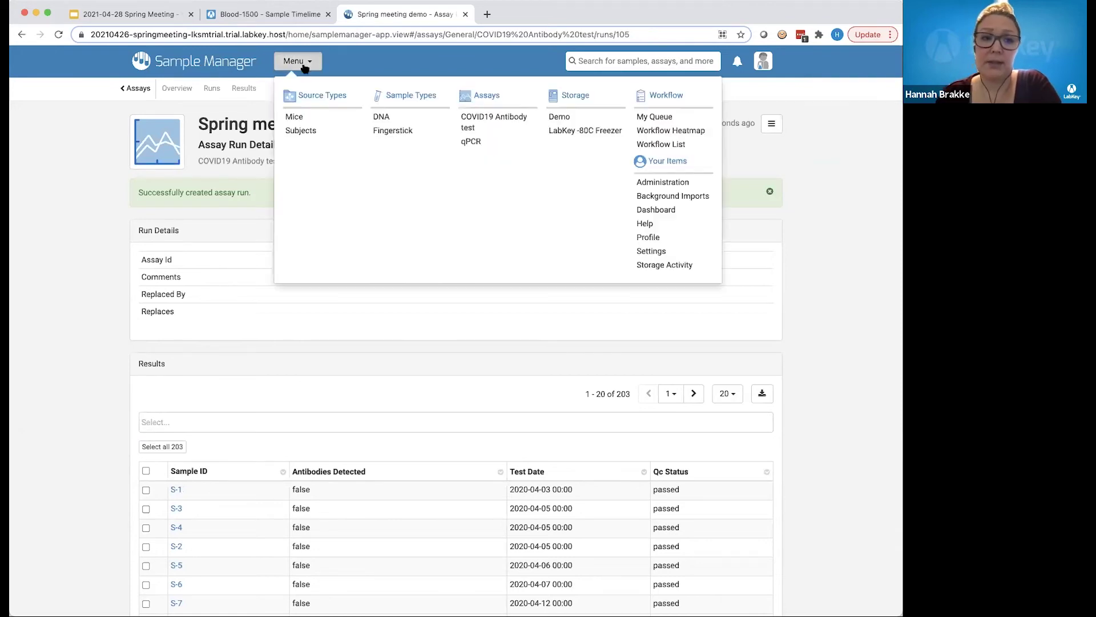
pyautogui.click(399, 132)
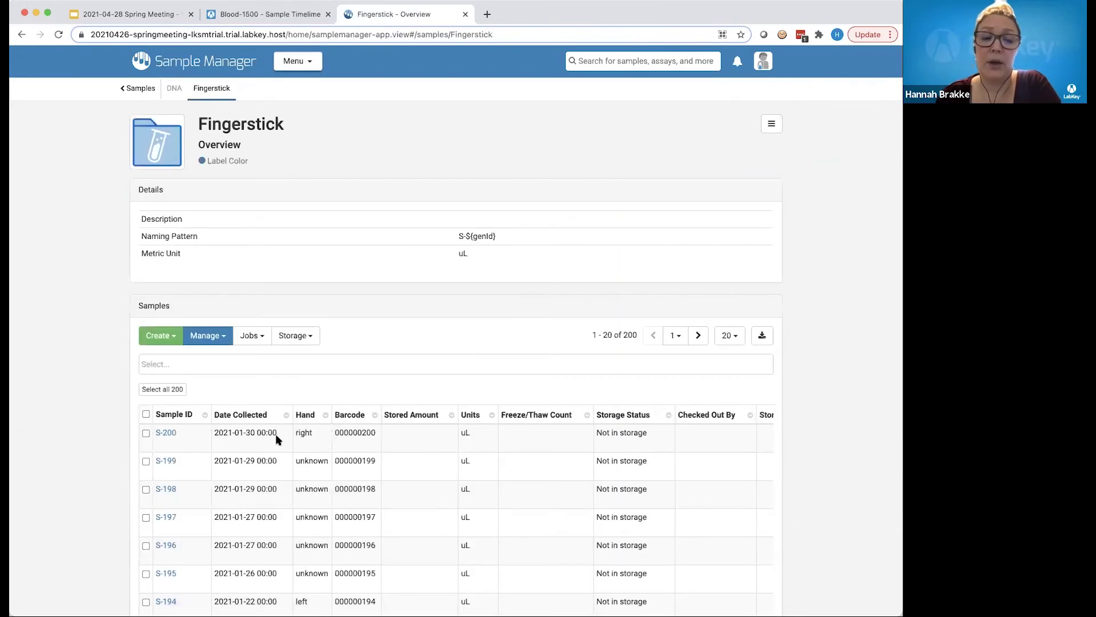
pyautogui.click(166, 437)
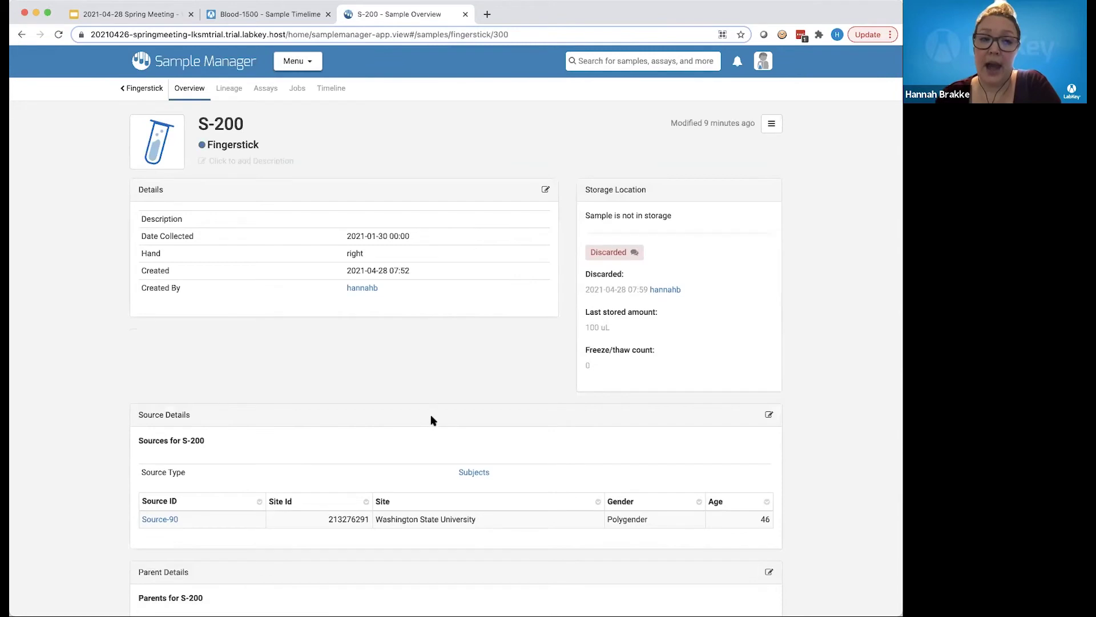
pyautogui.click(269, 93)
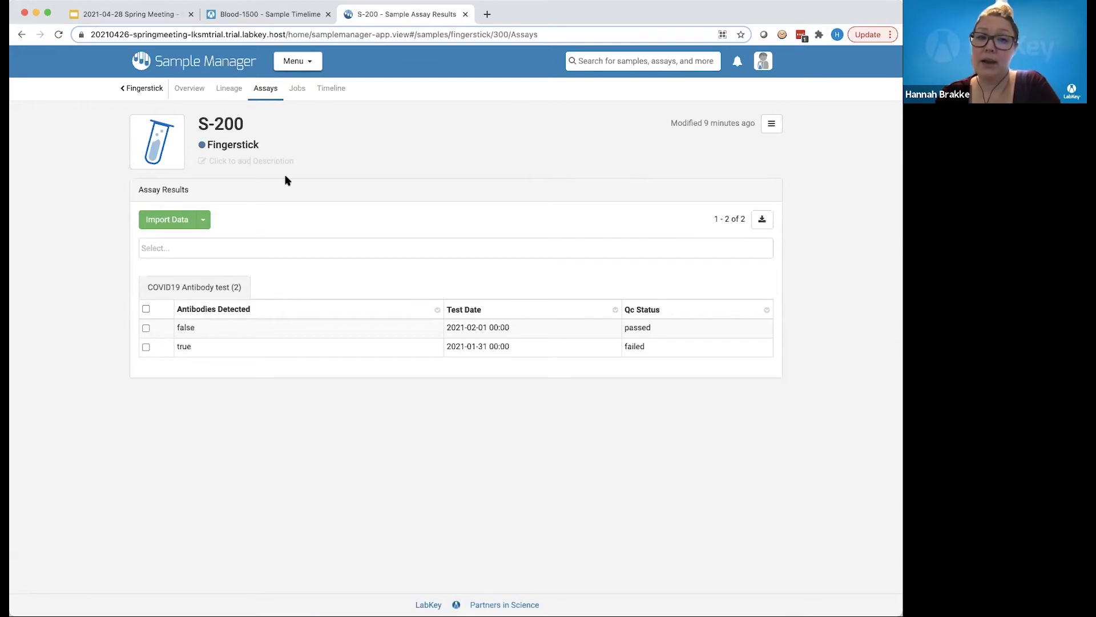
# - Examine the test dates, QC statuses and antibody values in S-200's COVID19 Antibody test results
pyautogui.moveTo(250, 125); pyautogui.dragTo(195, 127)
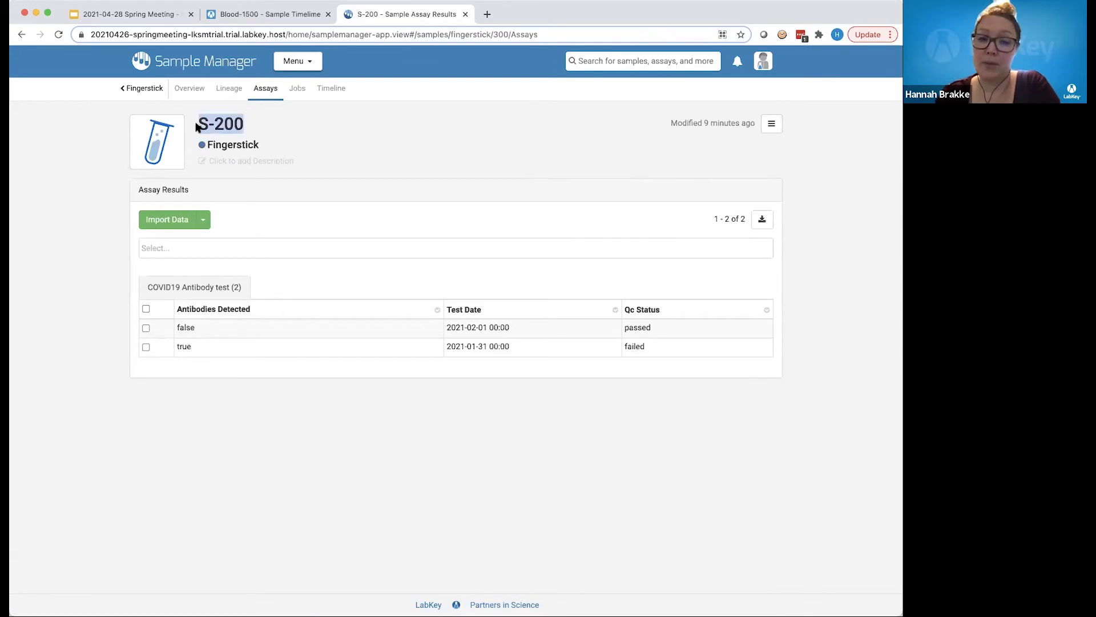
pyautogui.click(308, 127)
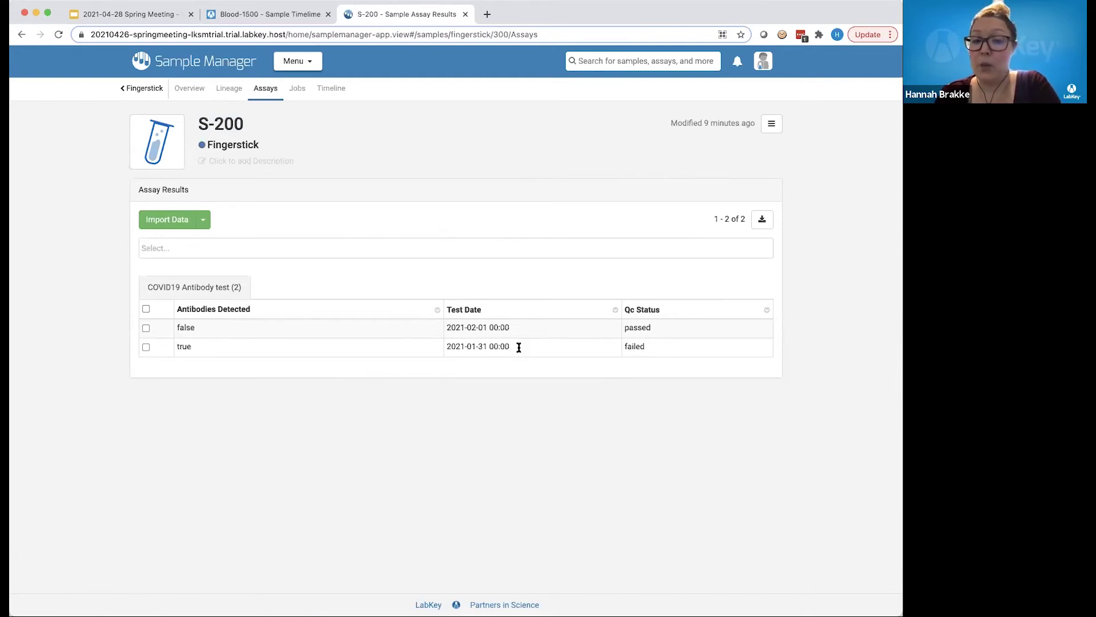
pyautogui.moveTo(512, 346); pyautogui.dragTo(448, 347)
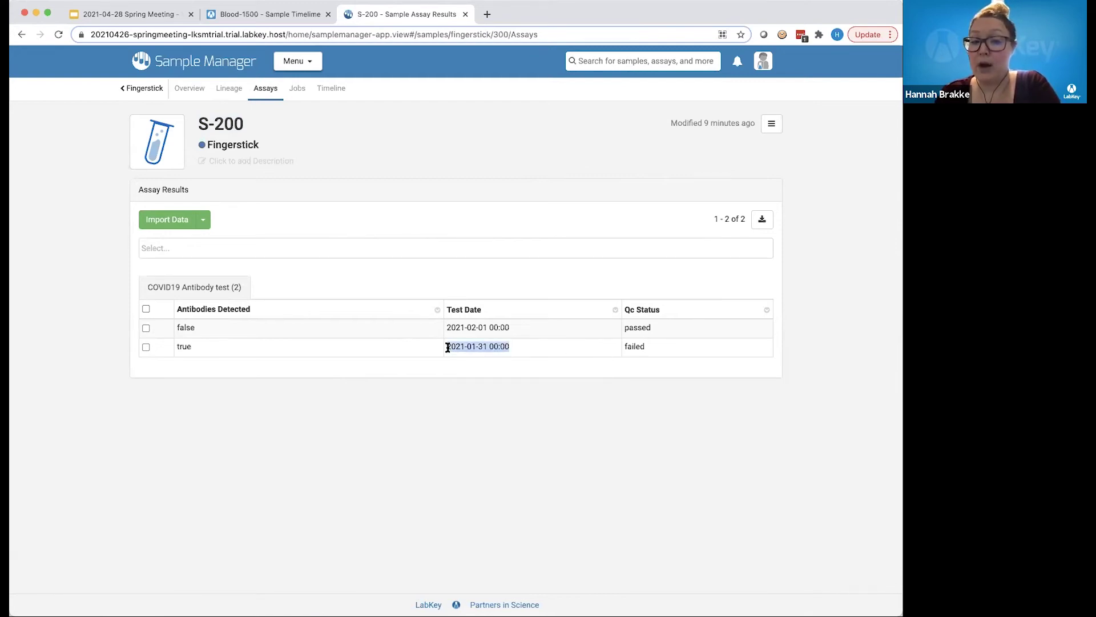
pyautogui.click(643, 345)
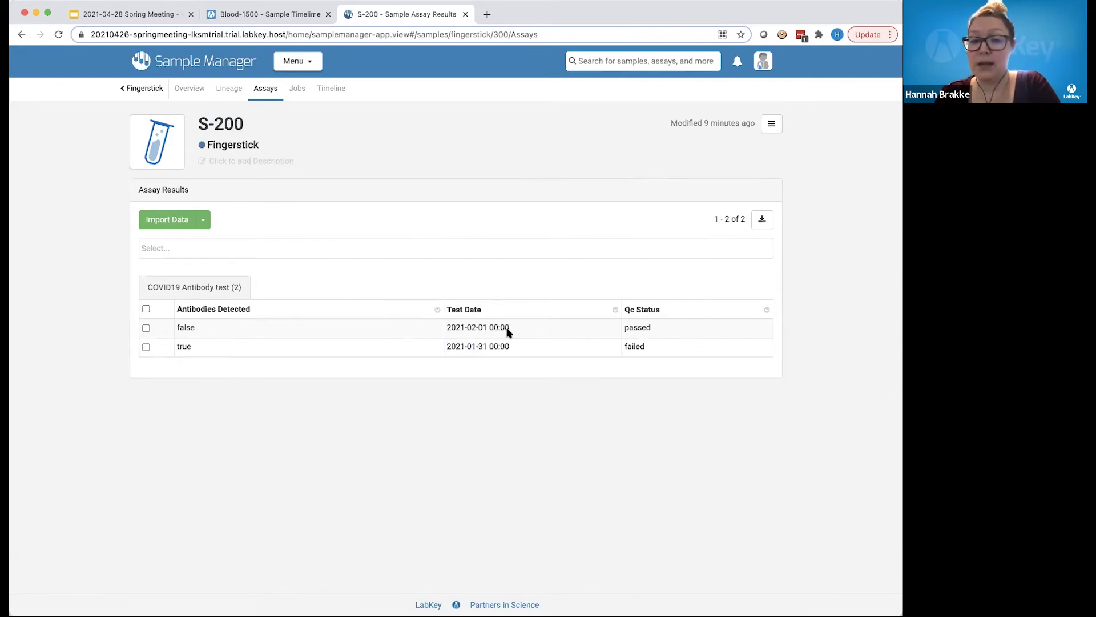
pyautogui.moveTo(511, 329); pyautogui.dragTo(455, 329)
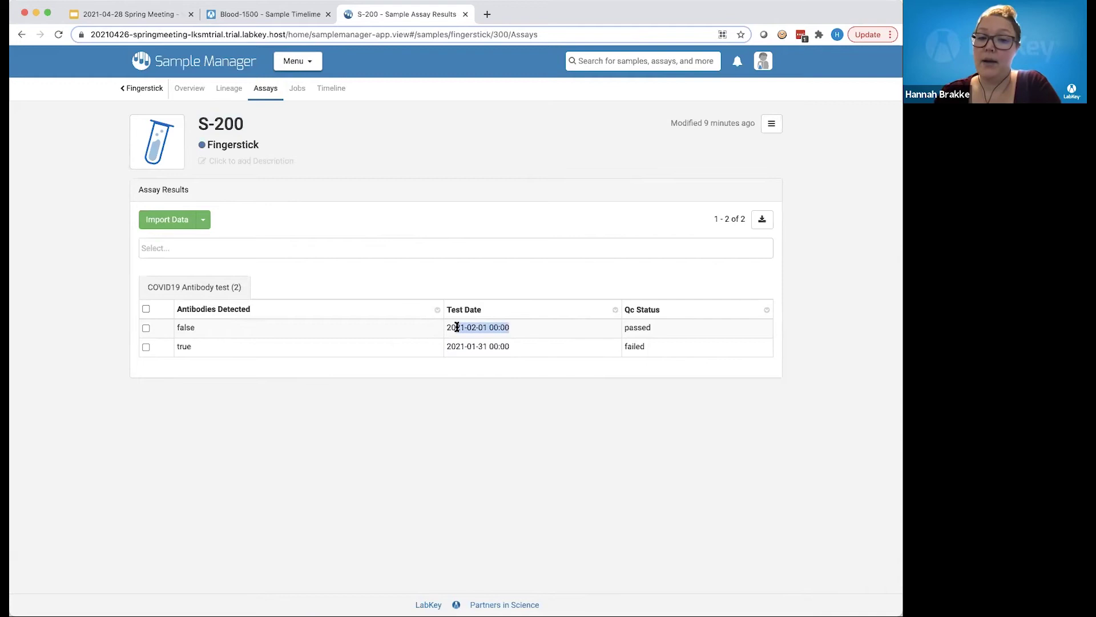
pyautogui.click(658, 327)
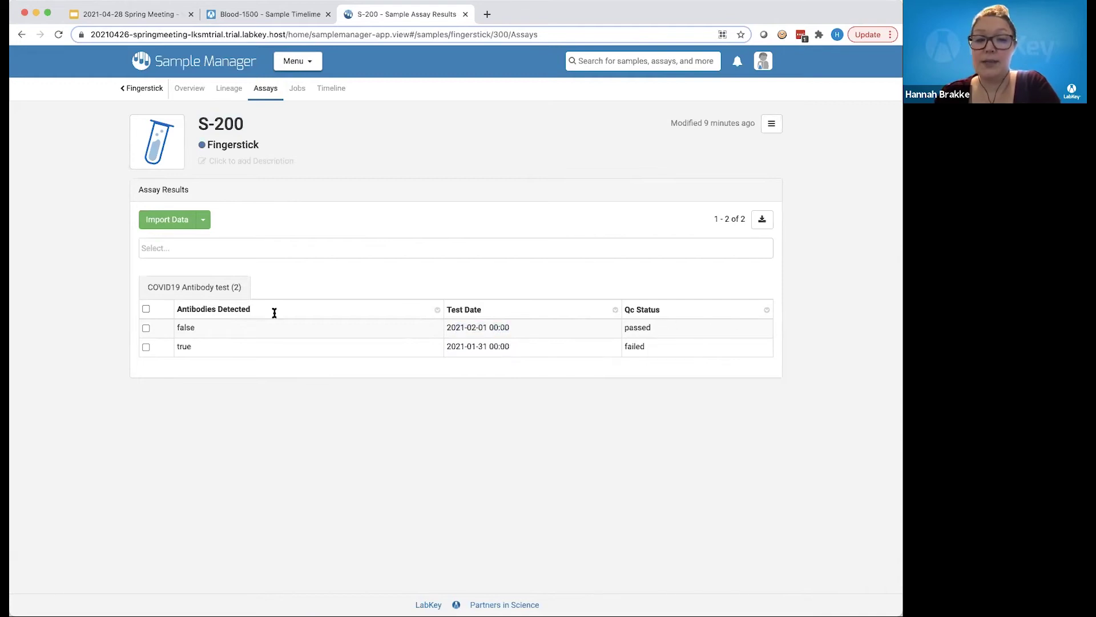
pyautogui.moveTo(231, 328); pyautogui.dragTo(147, 327)
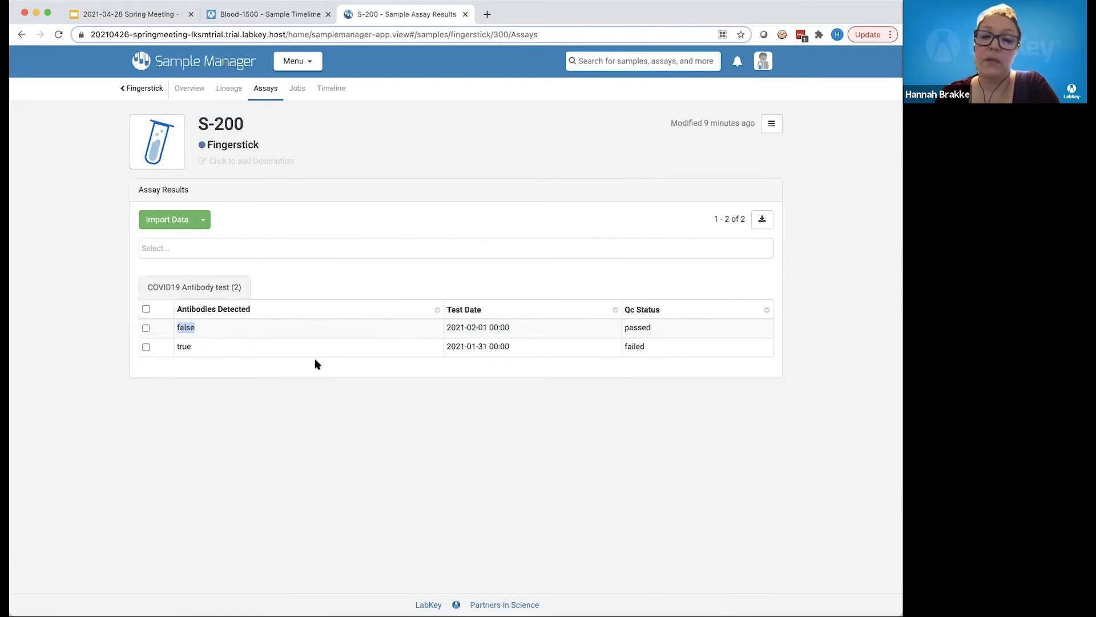
pyautogui.click(321, 332)
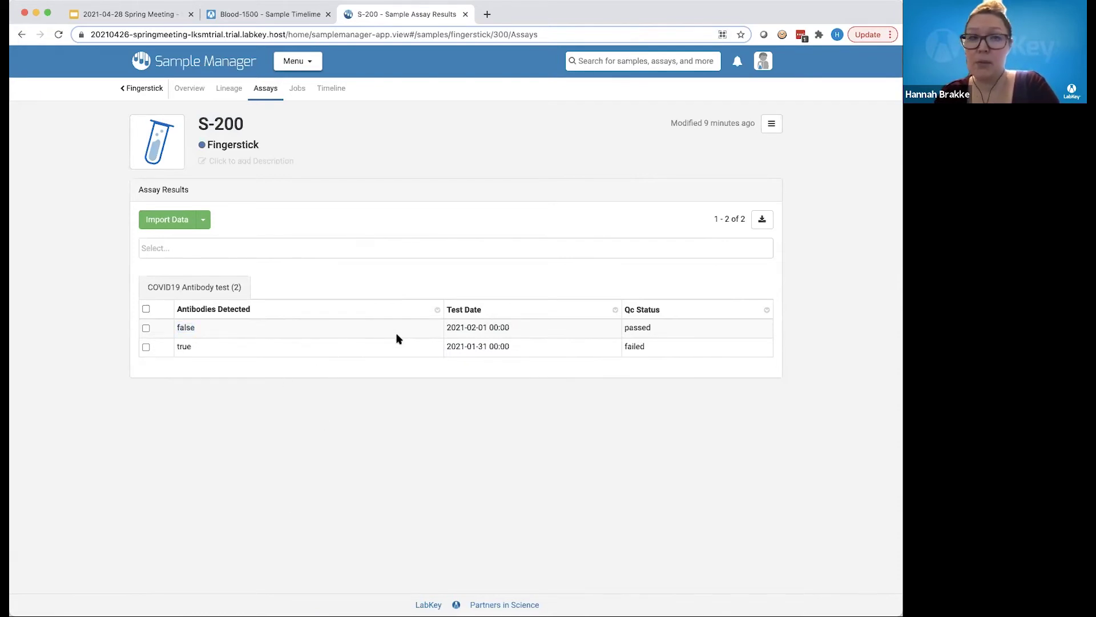
# - Open Source-100 from the Subjects source type and view its details, lineage and derived samples
pyautogui.click(293, 59)
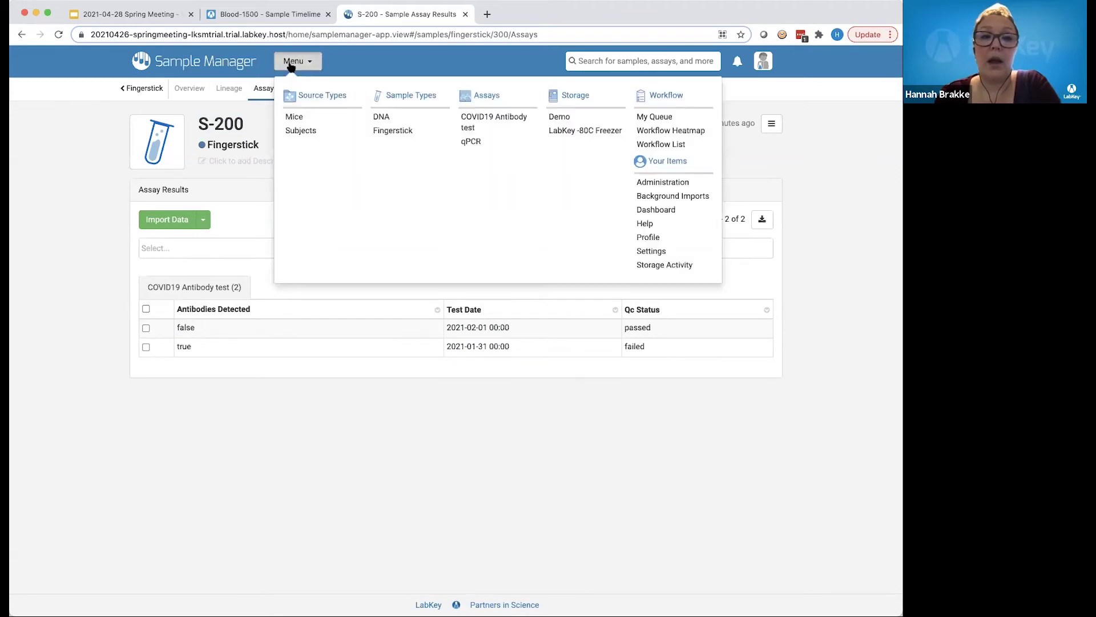
pyautogui.click(292, 132)
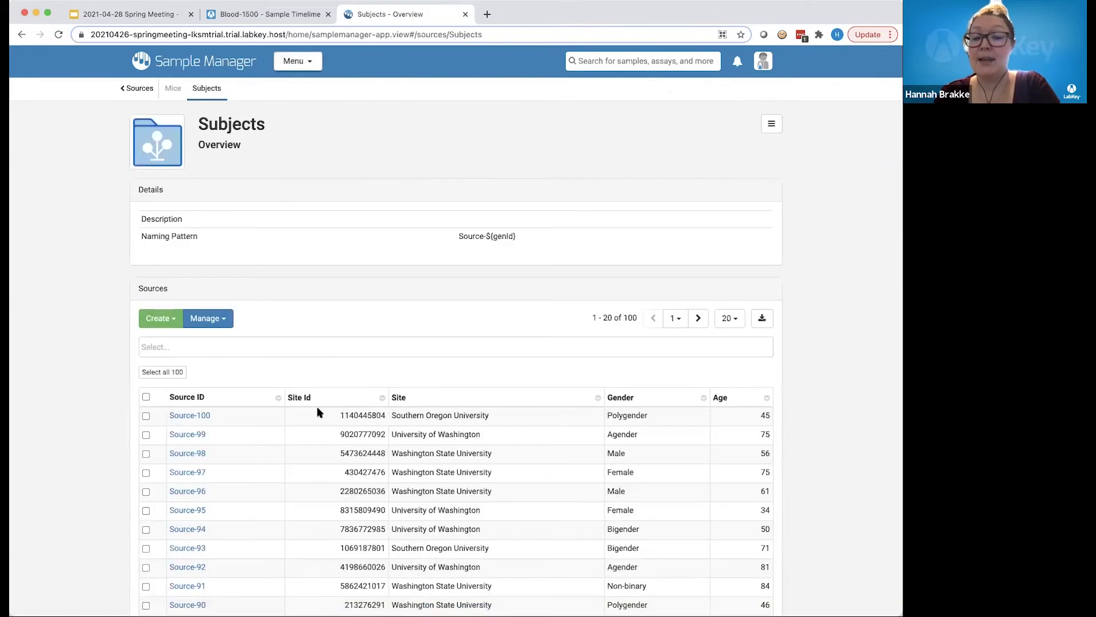
pyautogui.click(195, 416)
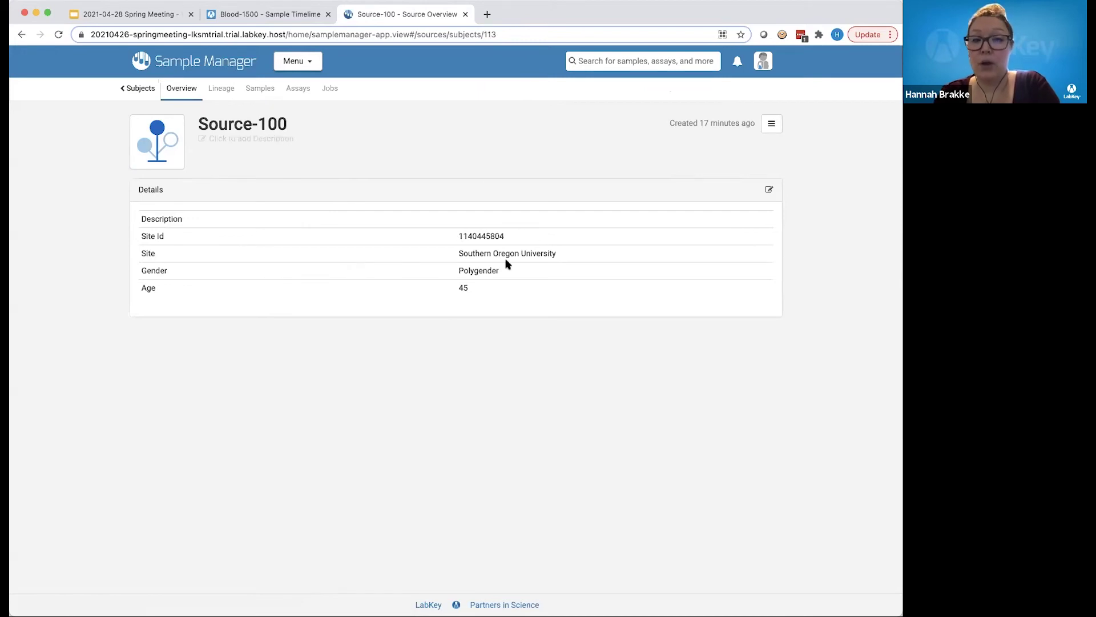
pyautogui.click(225, 91)
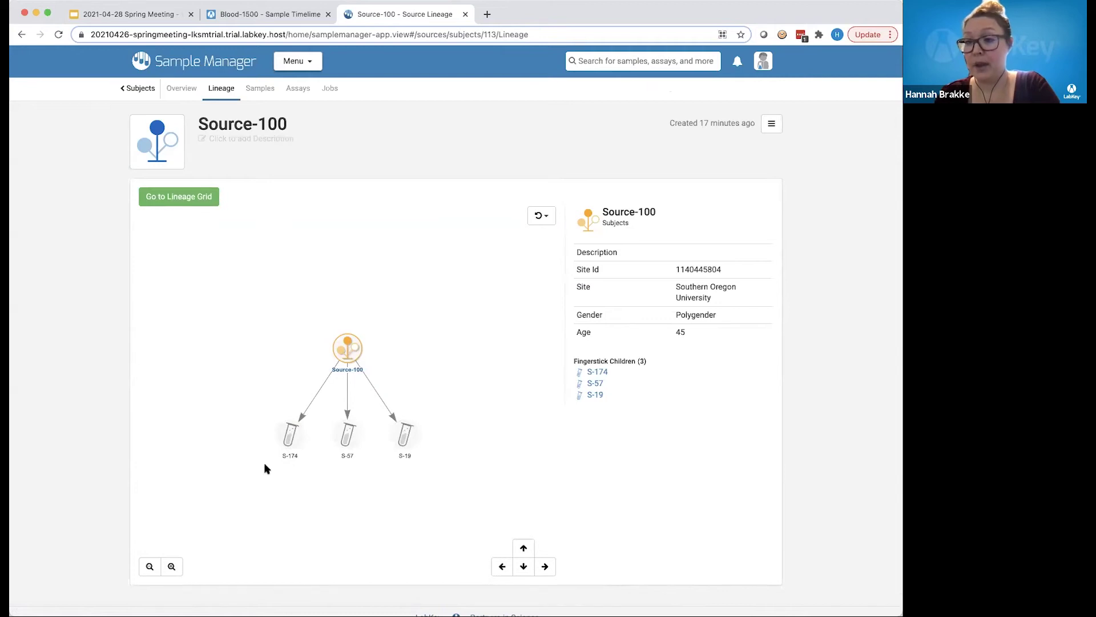
pyautogui.click(257, 88)
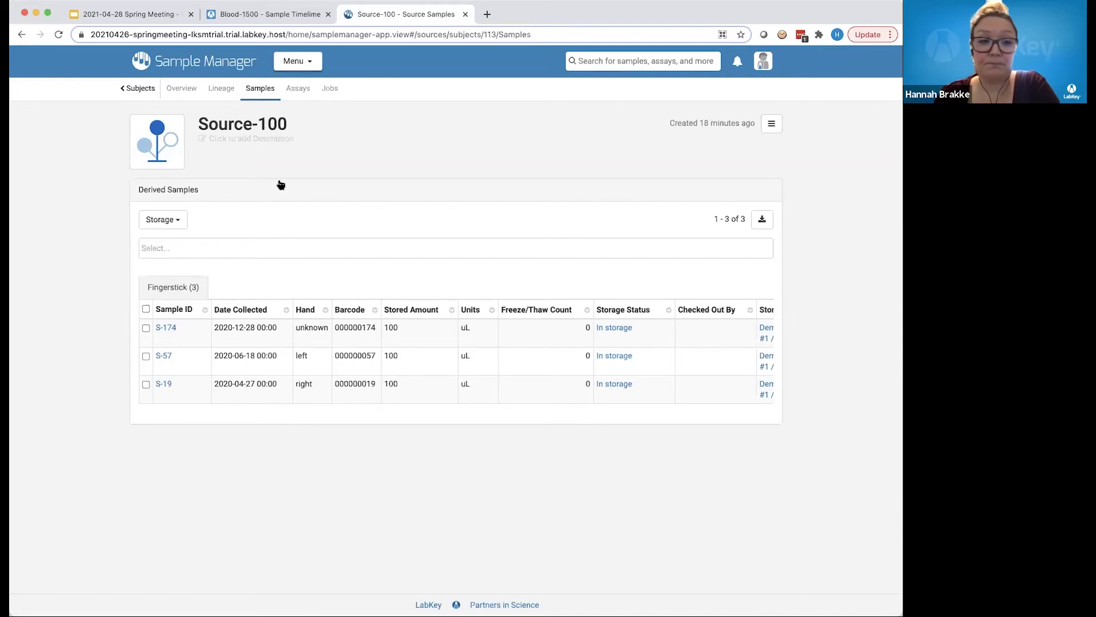
# - Show the assay results for Source-100's derived samples and sort them by Test Date in ascending order
pyautogui.click(298, 90)
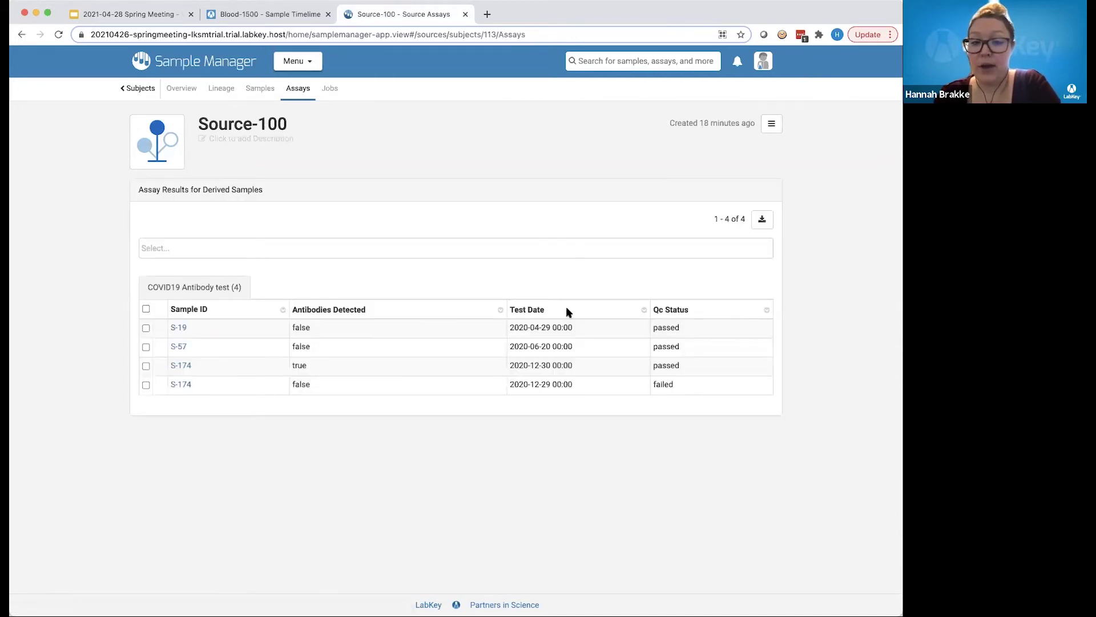
pyautogui.click(643, 310)
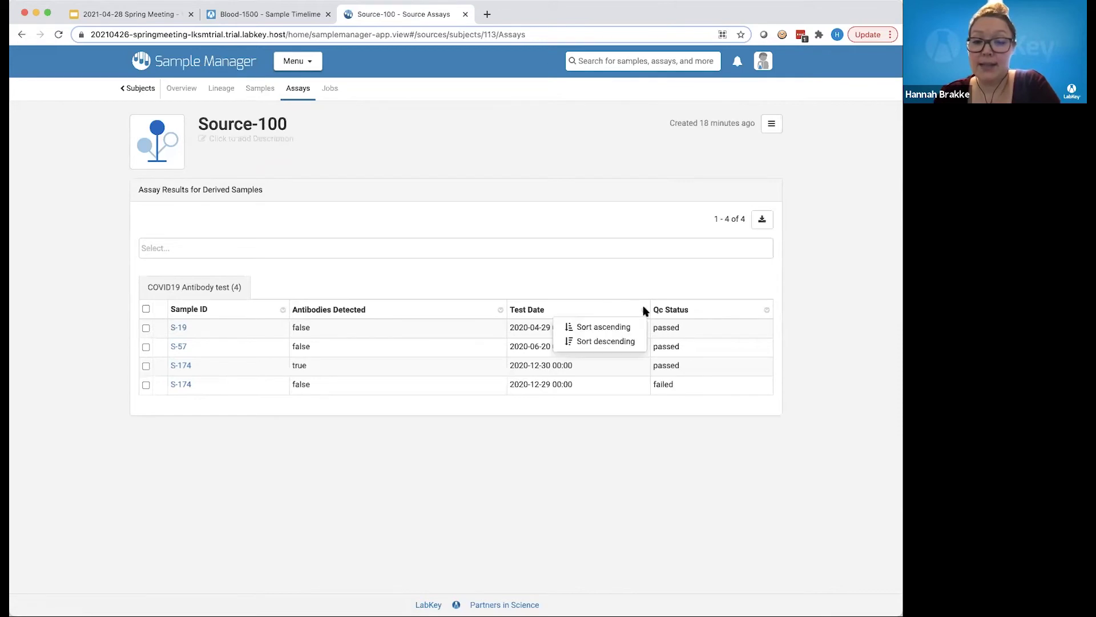
pyautogui.click(636, 324)
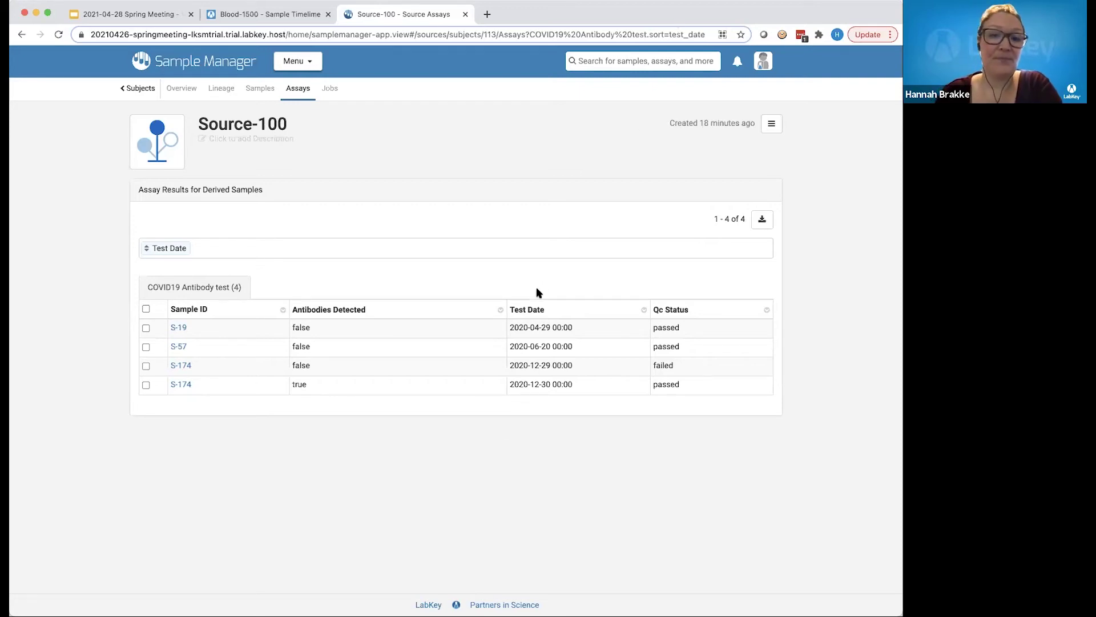
# - Switch to the Google Slides presentation and show slide 28, Getting Started, and slide 29, Designing workflows that work
pyautogui.click(155, 20)
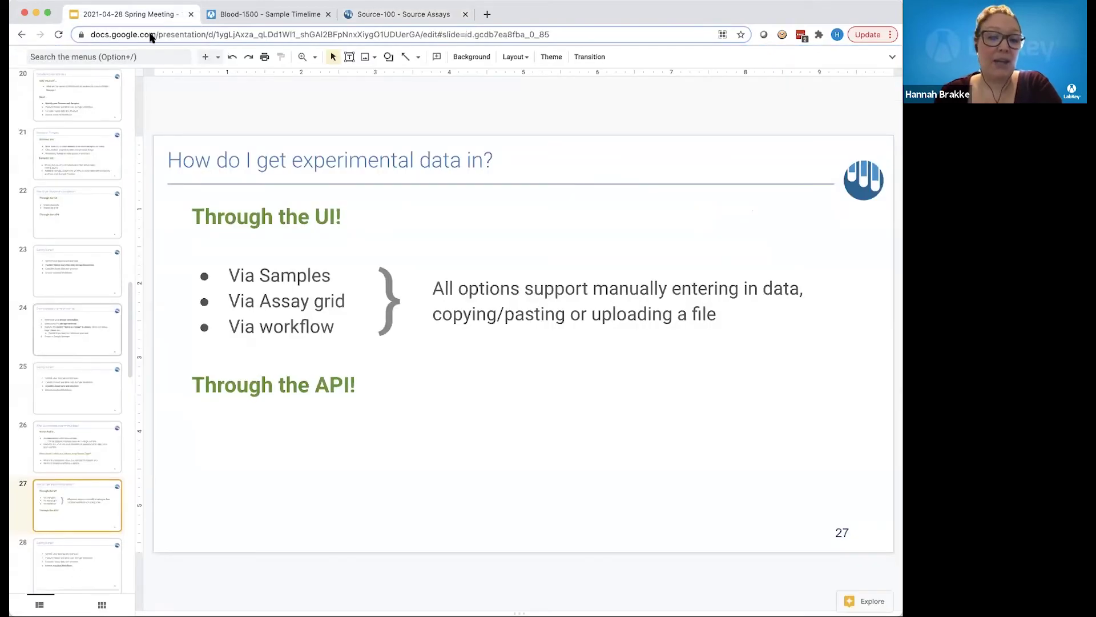
pyautogui.click(79, 429)
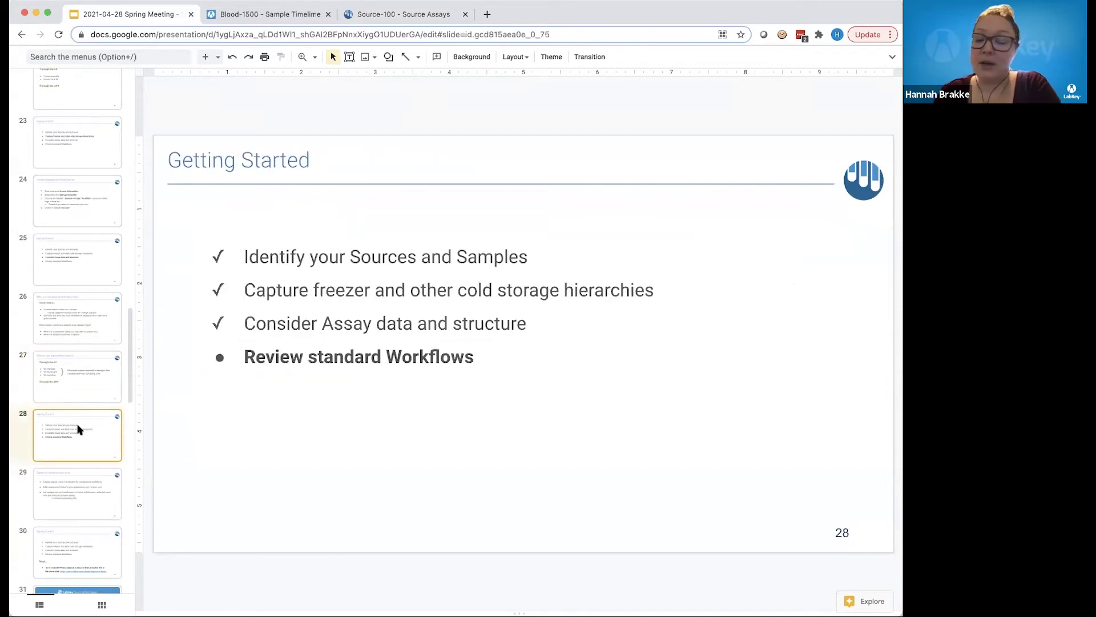
pyautogui.scroll(-1, 79, 429)
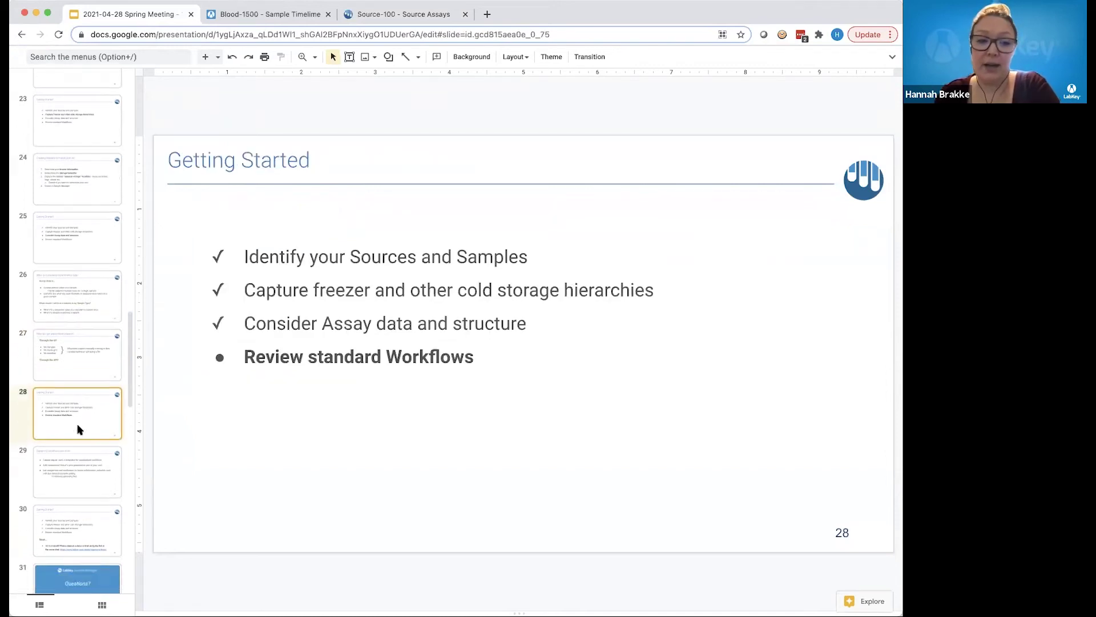
pyautogui.click(82, 474)
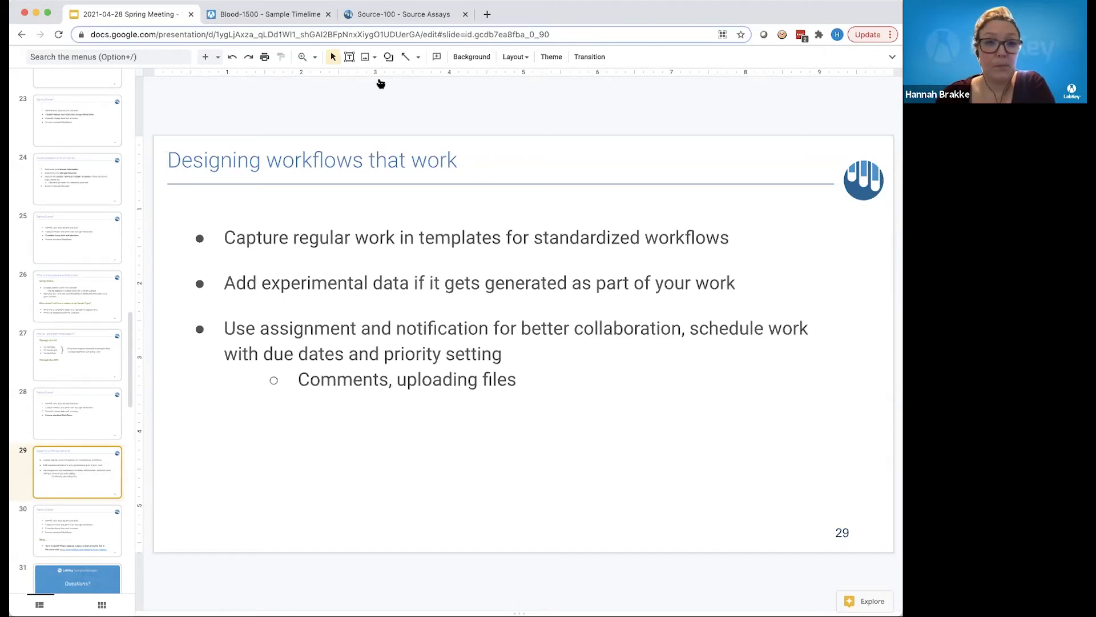
# - Return to Sample Manager and view the job templates on the Workflows page
pyautogui.click(408, 17)
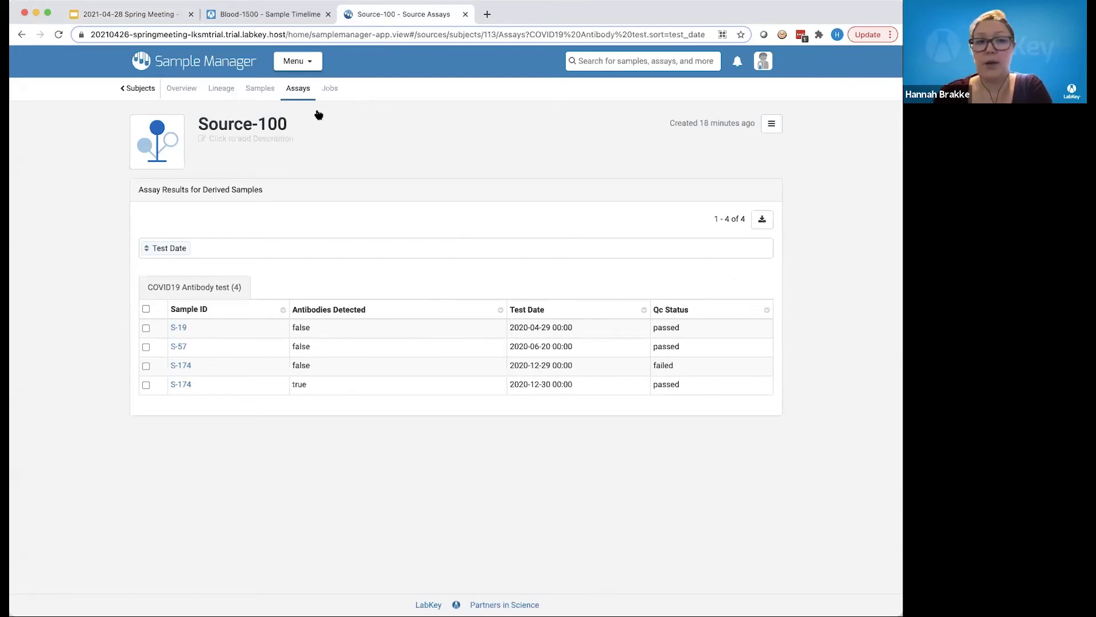
pyautogui.click(313, 67)
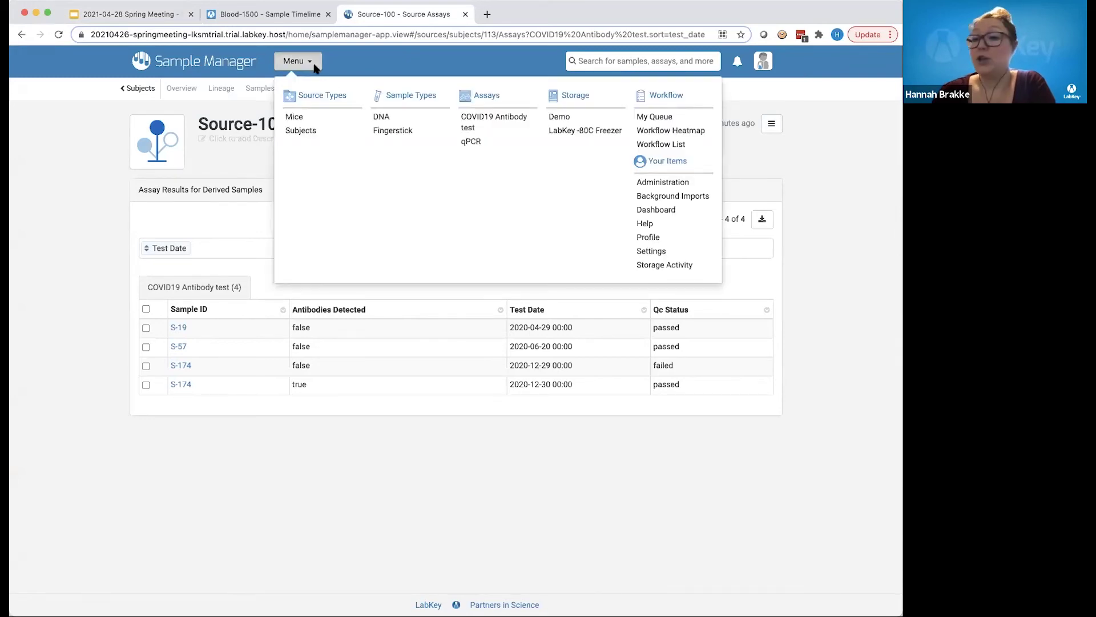
pyautogui.click(665, 97)
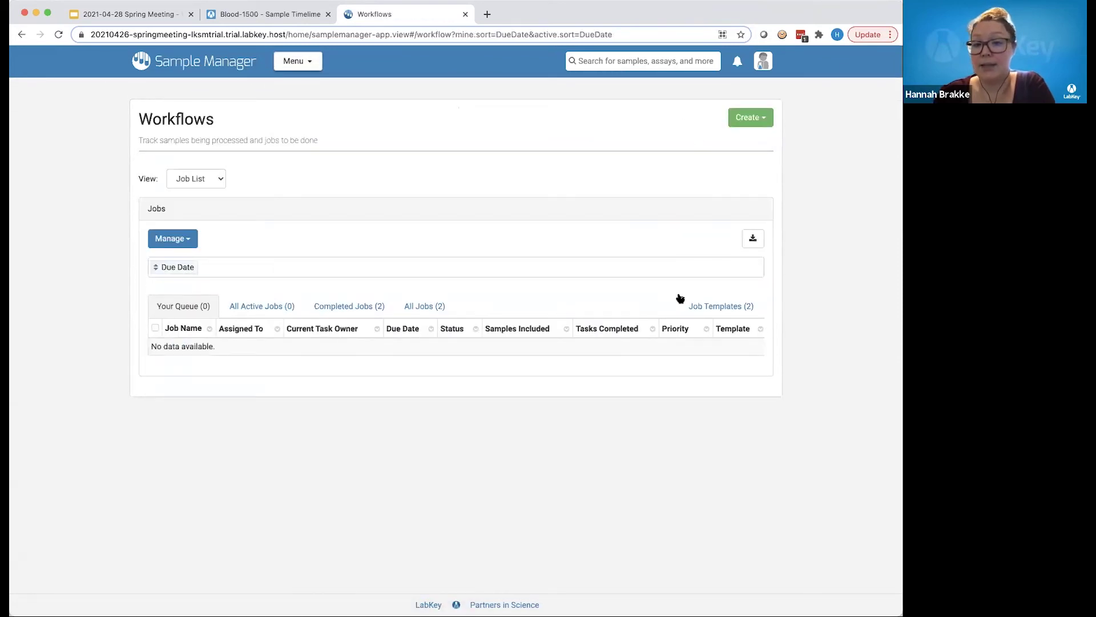
pyautogui.click(708, 306)
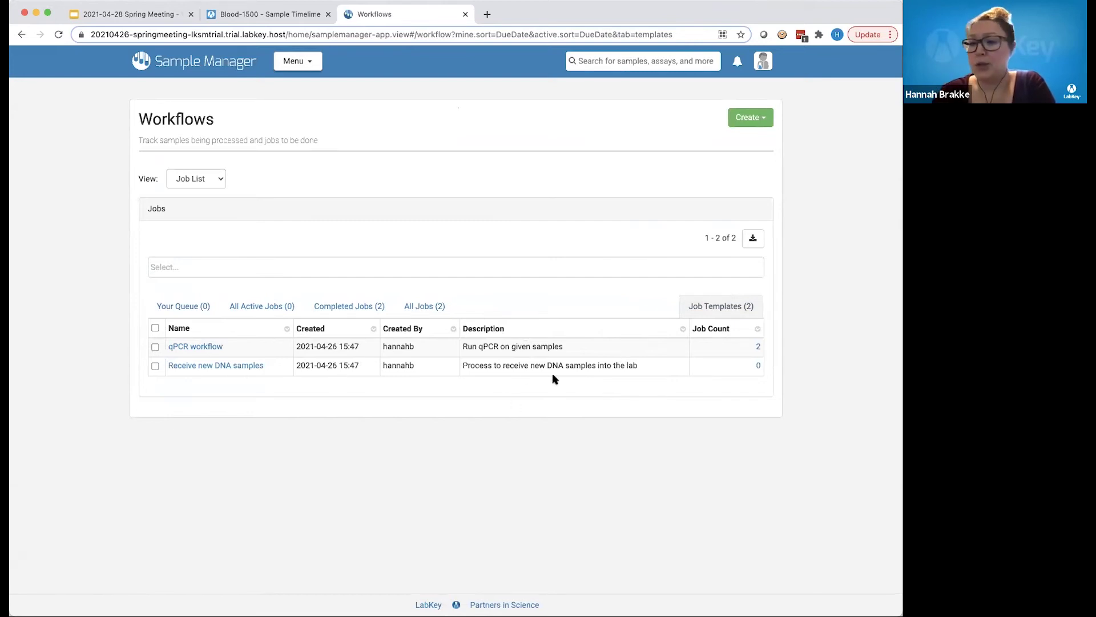
# - Start a new job template and name it "Fingerstick sample receipt"
pyautogui.click(742, 119)
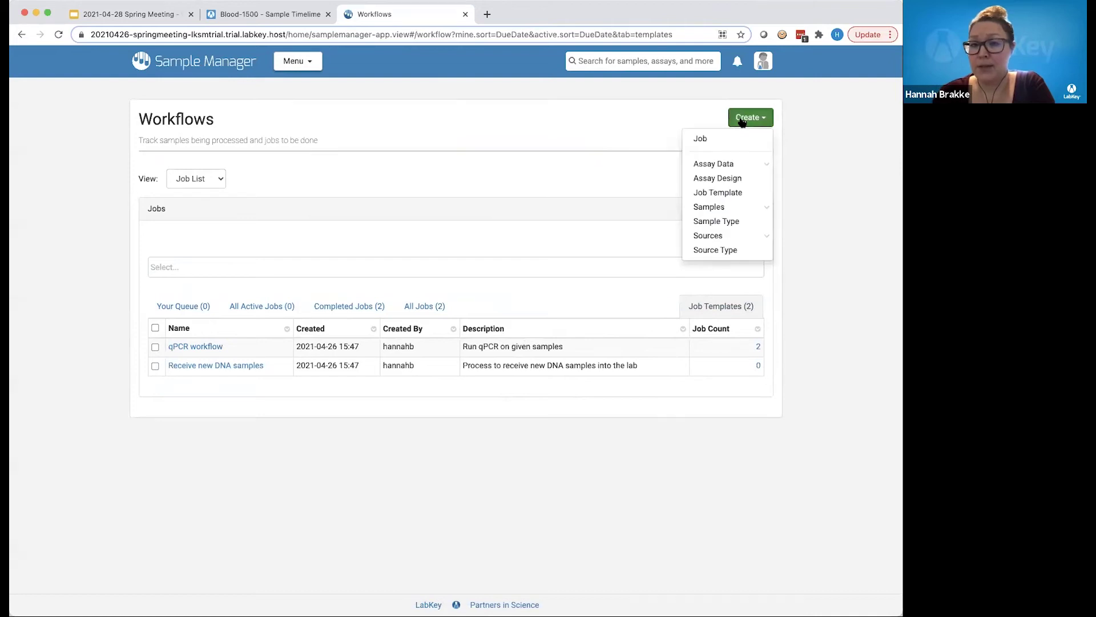
pyautogui.click(741, 192)
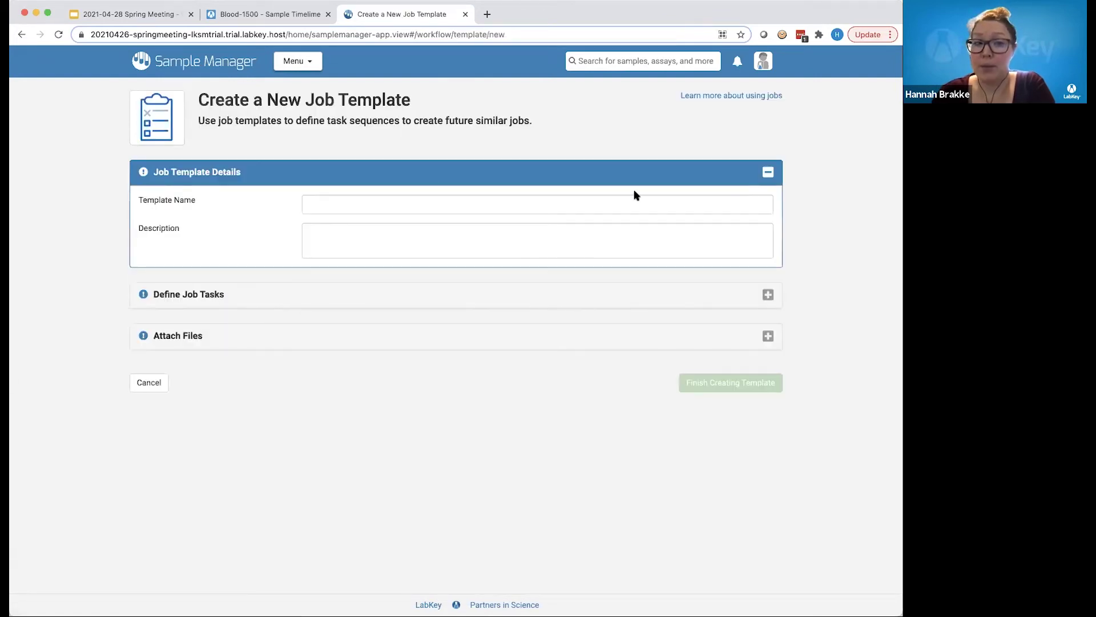
pyautogui.click(410, 211)
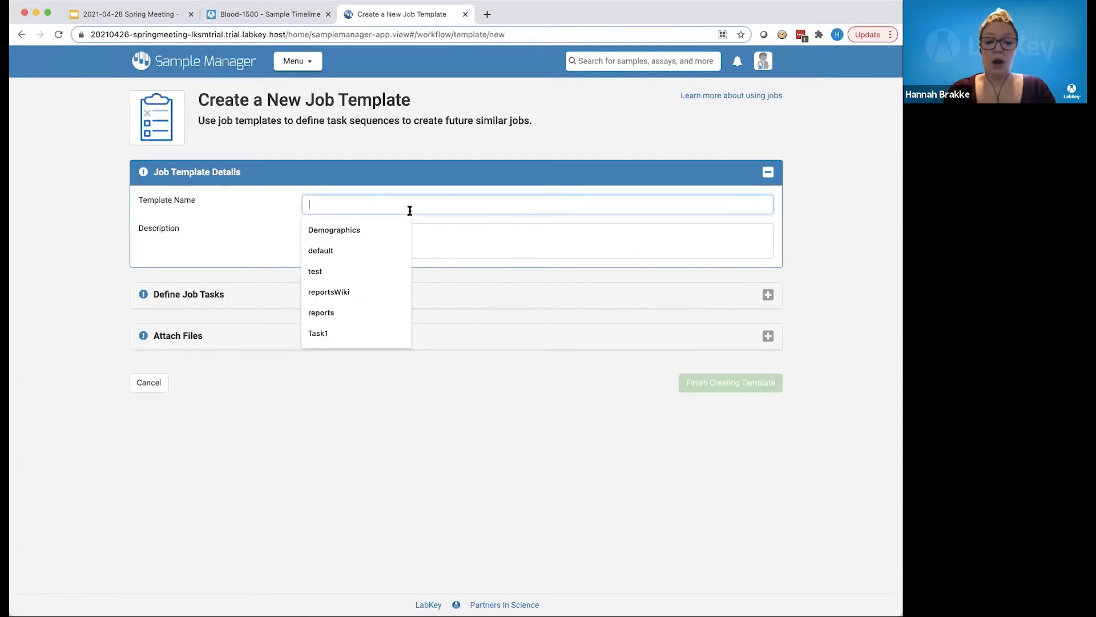
pyautogui.write('Fingerstick sample rec')
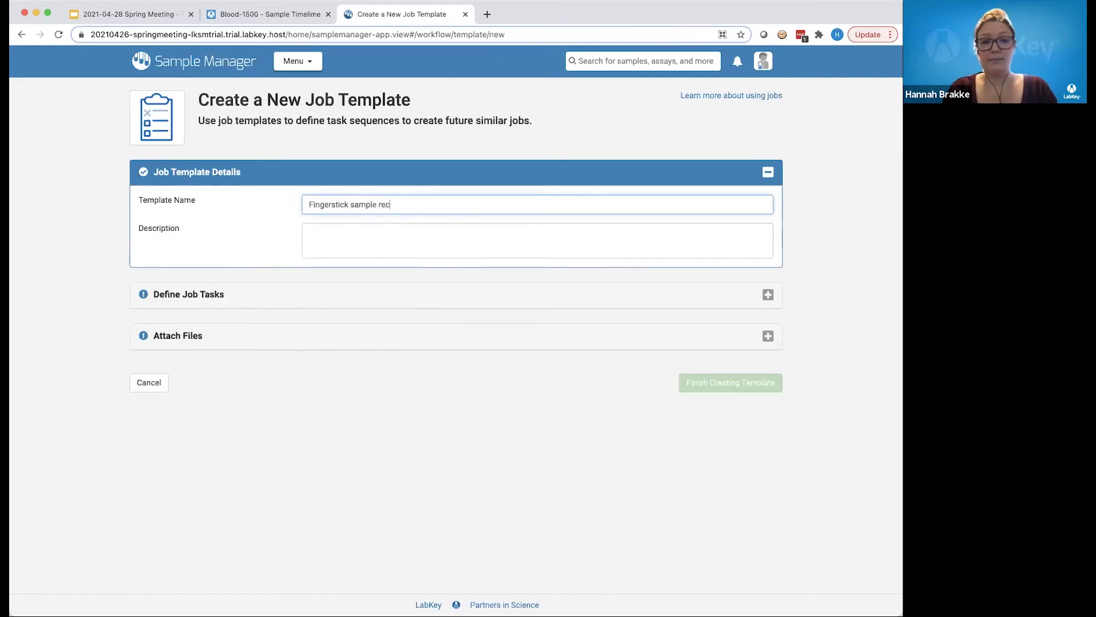
pyautogui.write('eipt')
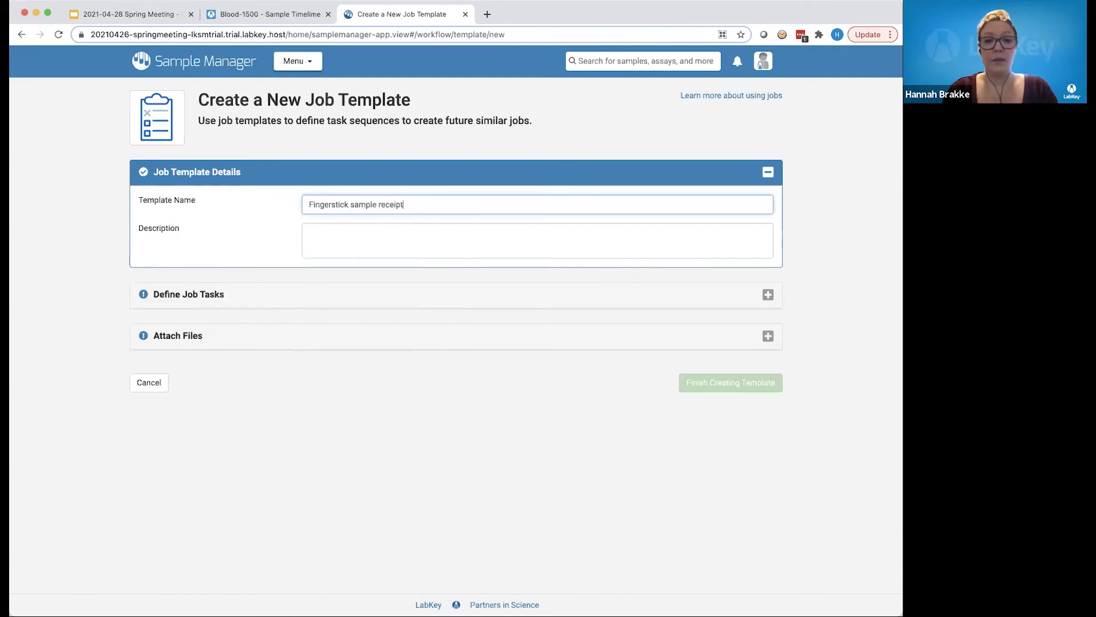
# - Define the template's first three job tasks: "Register samples", "Receive samples into the lab" and "Add samples to storage"
pyautogui.click(406, 294)
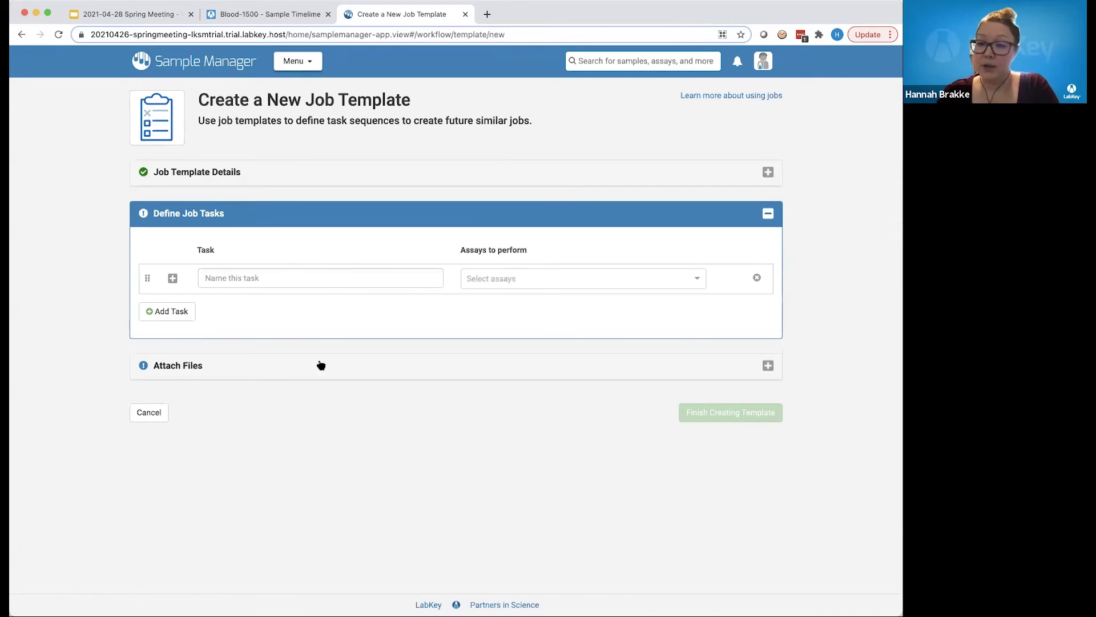
pyautogui.click(314, 285)
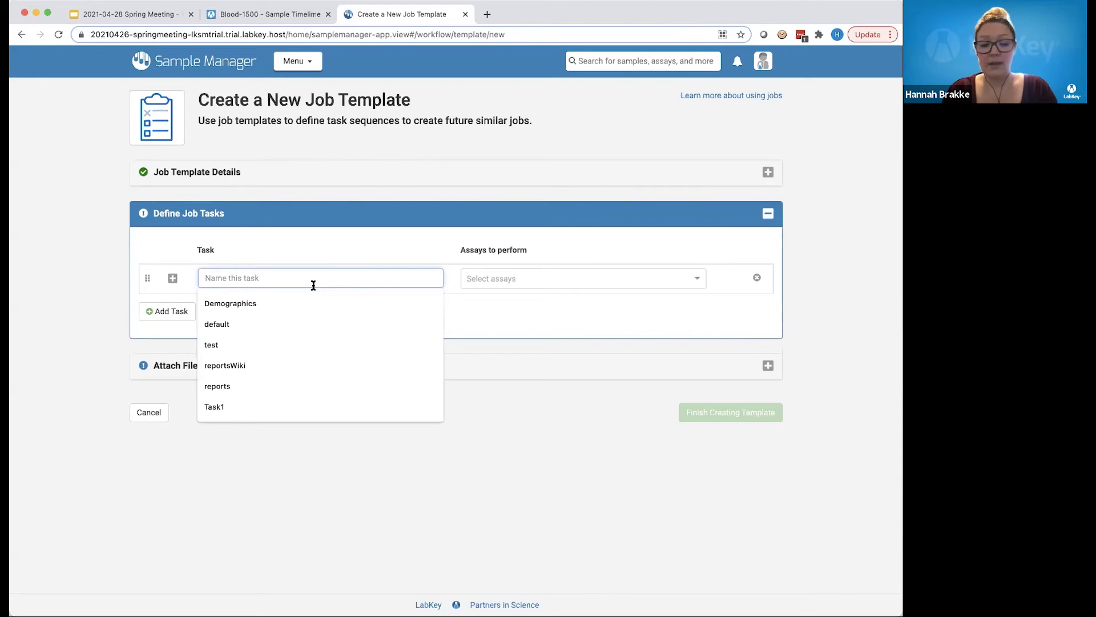
pyautogui.write('Register samples')
pyautogui.click(178, 311)
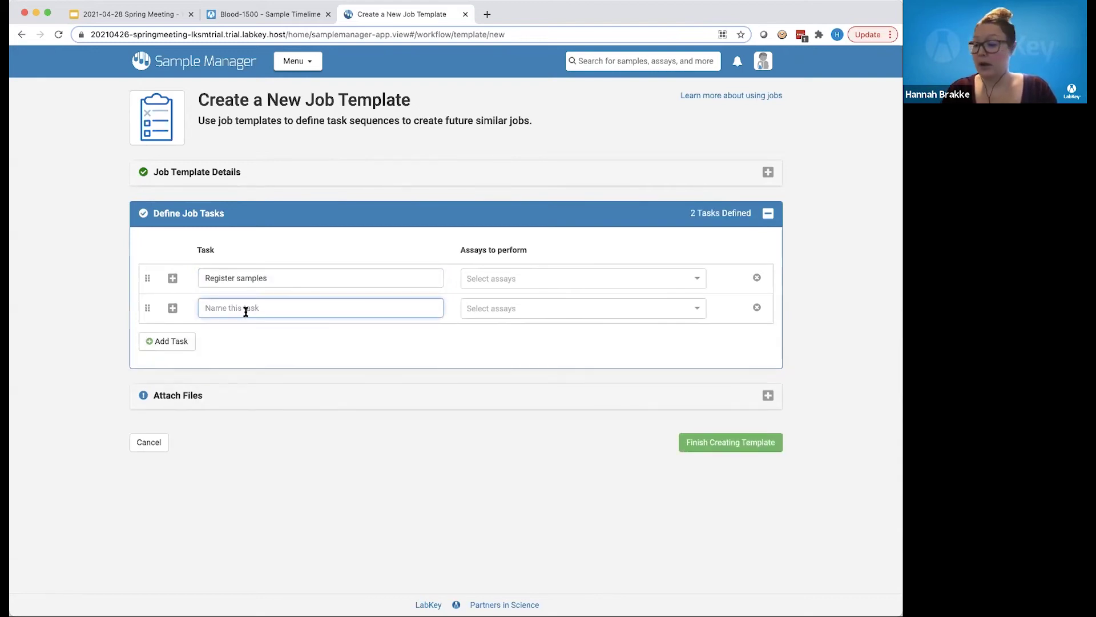
pyautogui.write('Receive samples into the lab')
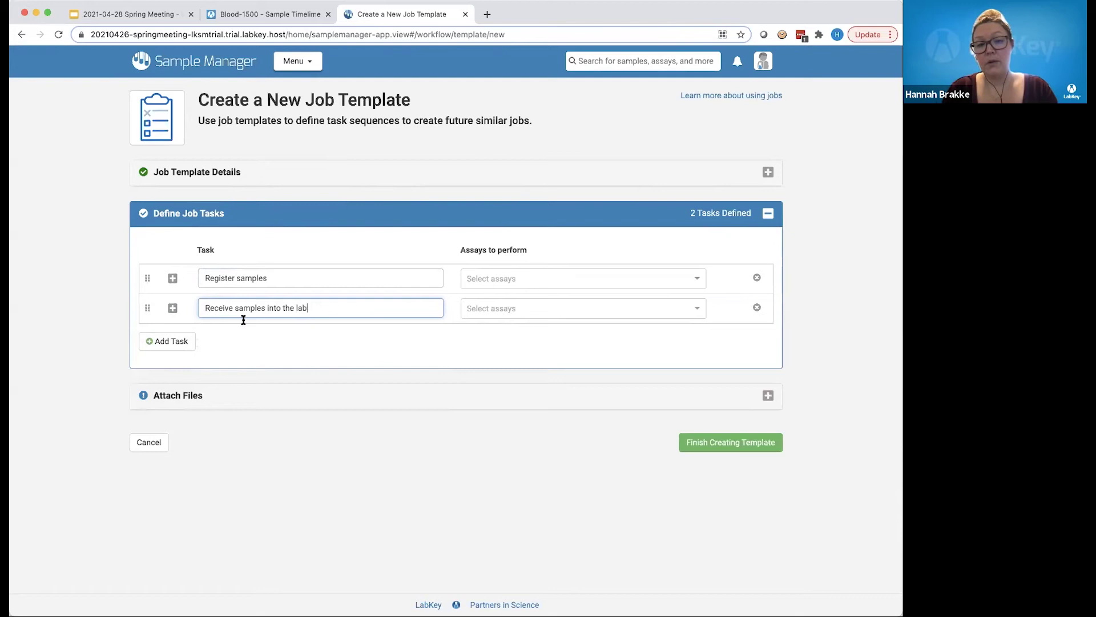
pyautogui.click(169, 344)
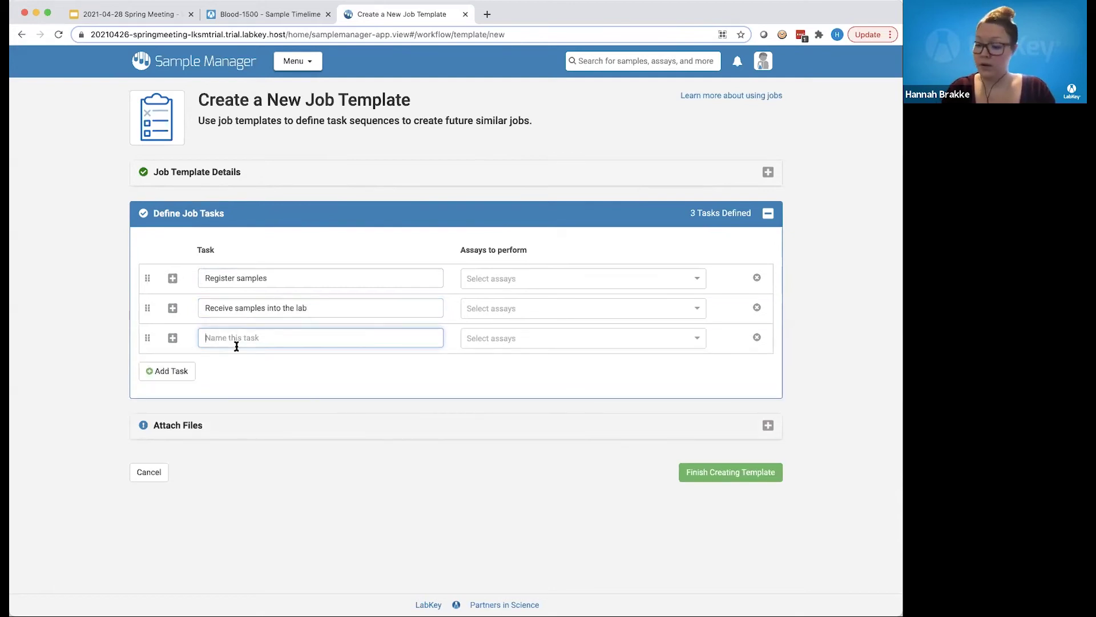
pyautogui.write('Add t')
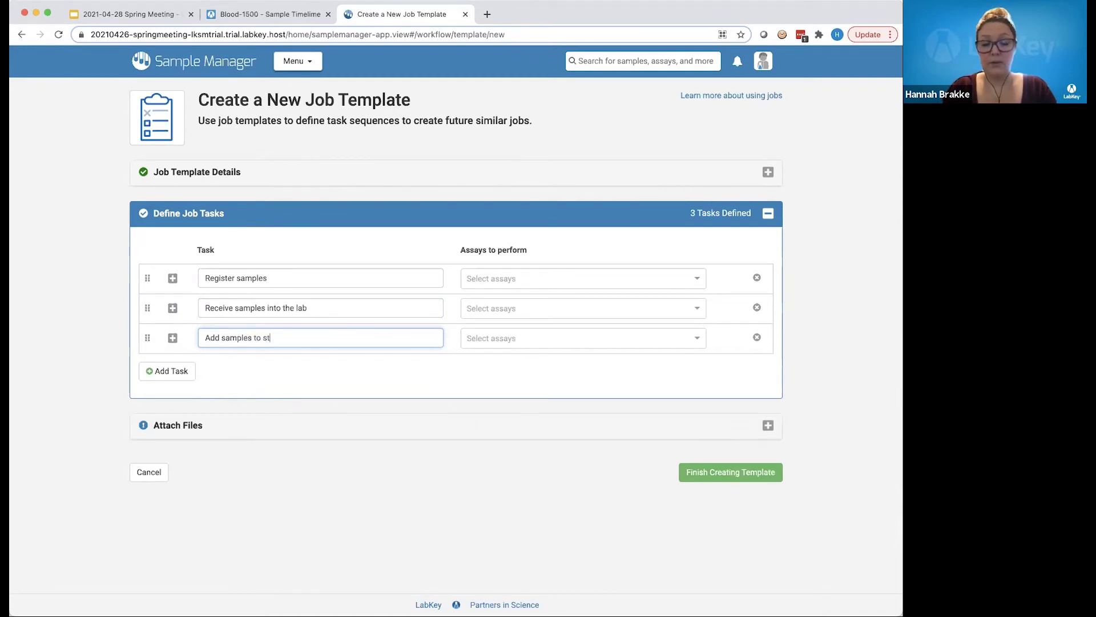
# - Add a fourth task, move it above "Add samples to storage" and name it "QC samples"
pyautogui.click(153, 373)
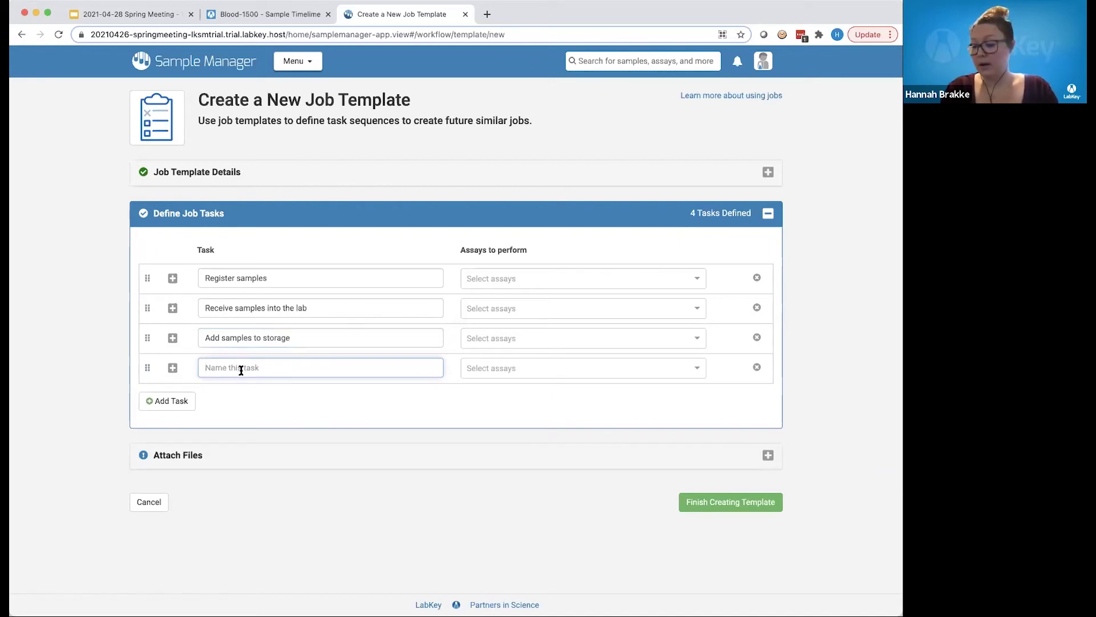
pyautogui.moveTo(147, 367); pyautogui.dragTo(235, 334)
pyautogui.click(235, 336)
pyautogui.write('QC samples')
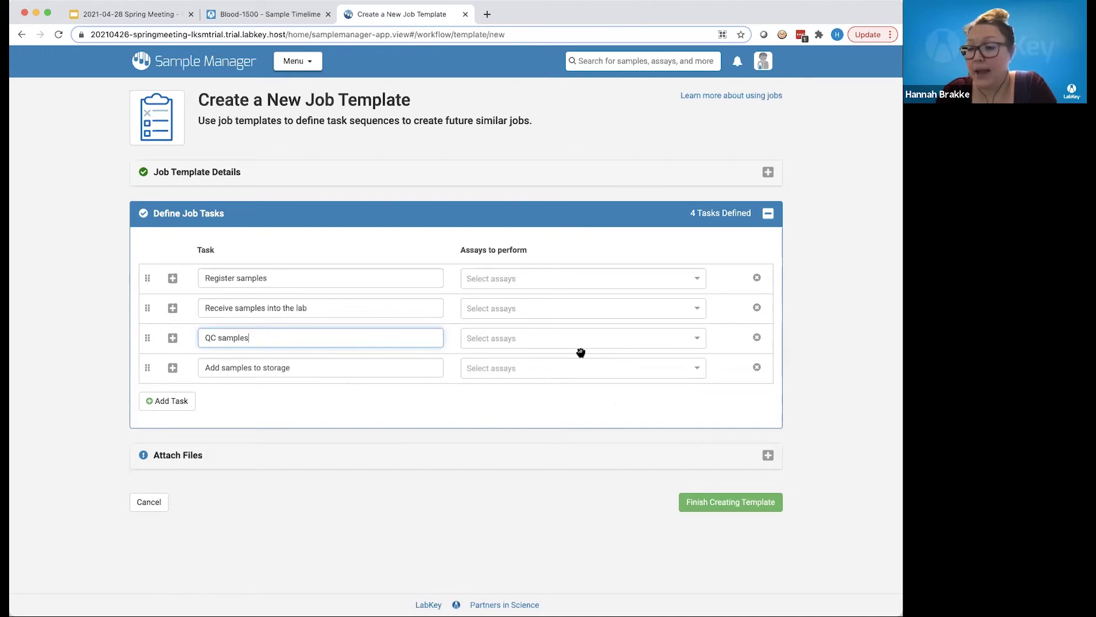
pyautogui.click(552, 372)
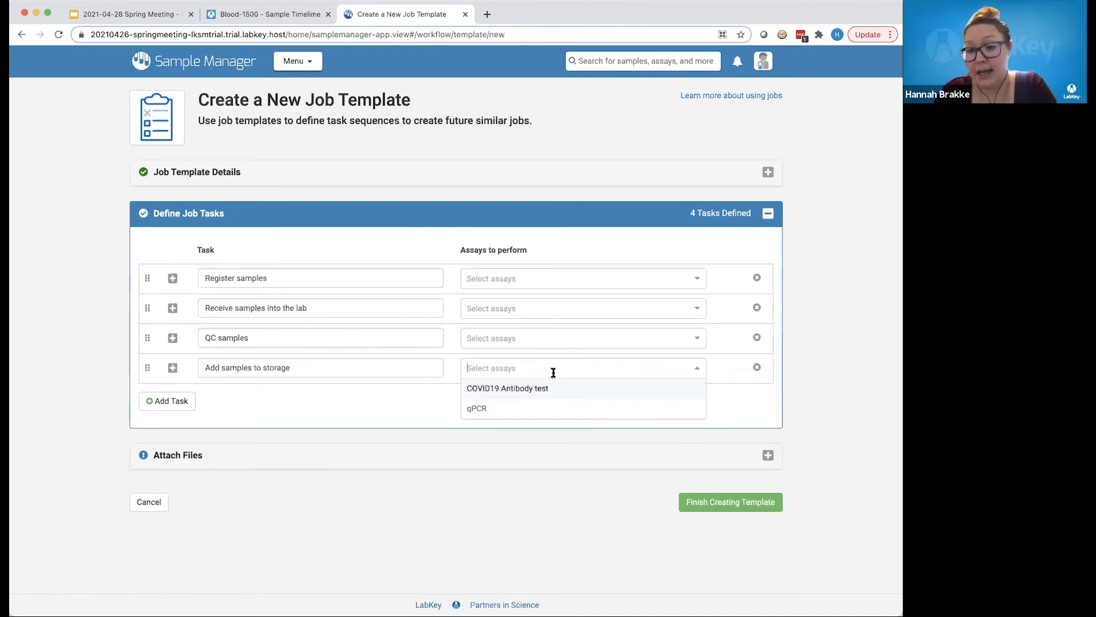
pyautogui.click(502, 390)
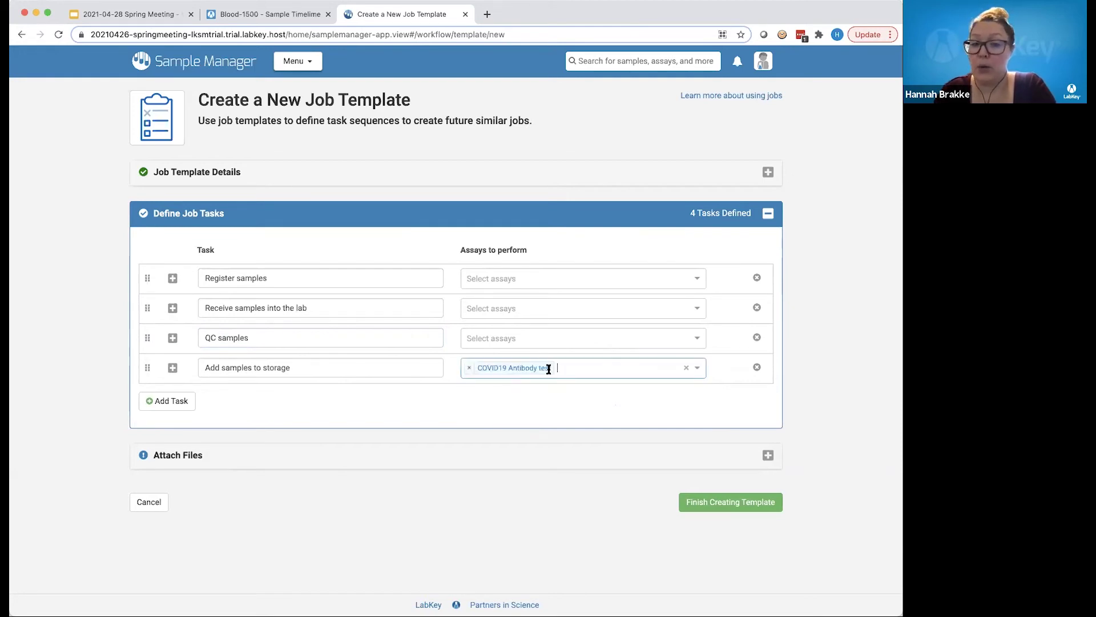
pyautogui.click(468, 368)
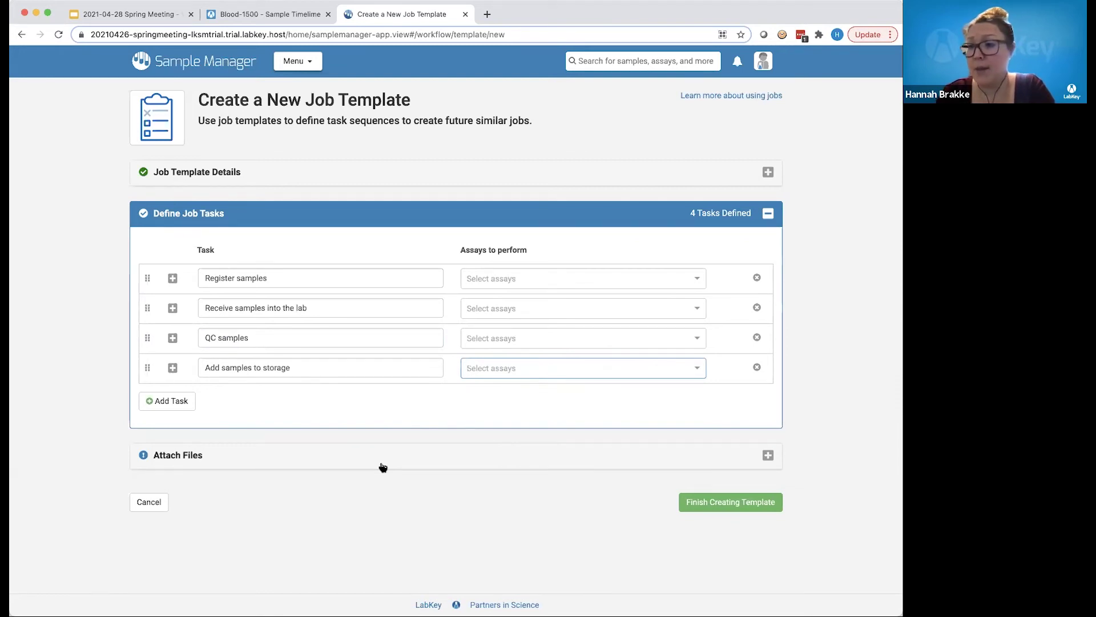
# - Finish creating the job template and open the Fingerstick sample type's list of samples
pyautogui.click(721, 502)
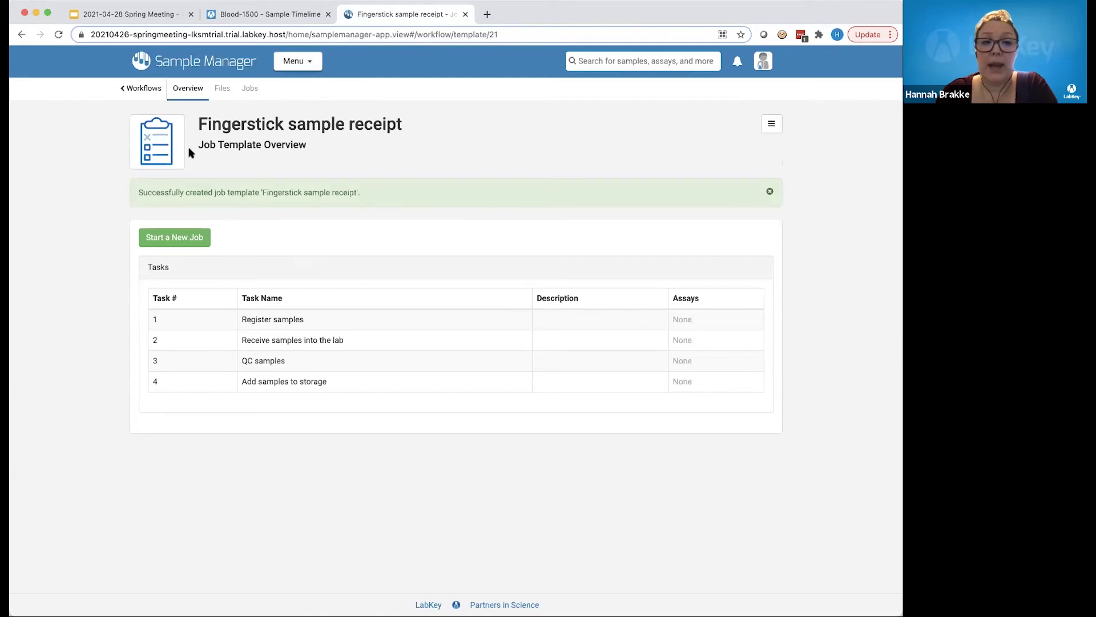
pyautogui.click(308, 64)
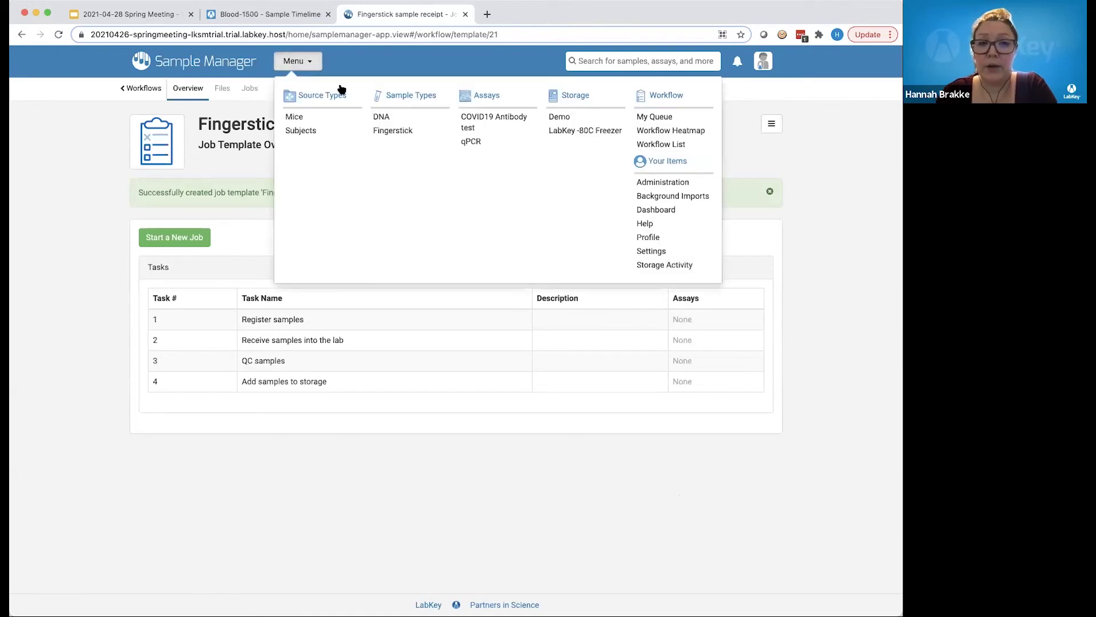
pyautogui.click(402, 131)
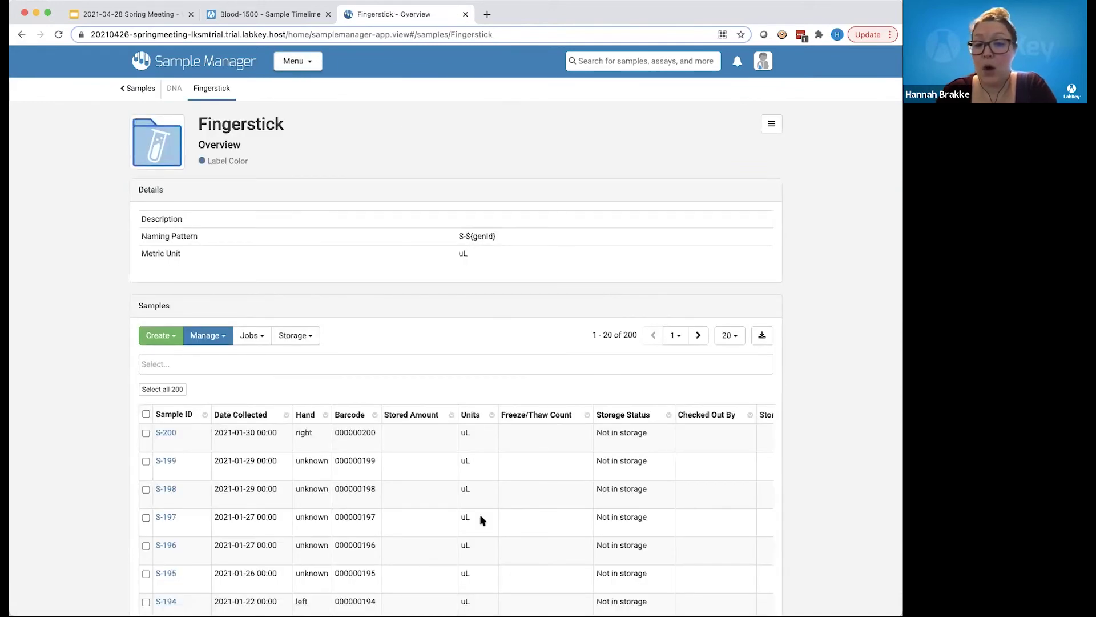
pyautogui.scroll(-5, 342, 474)
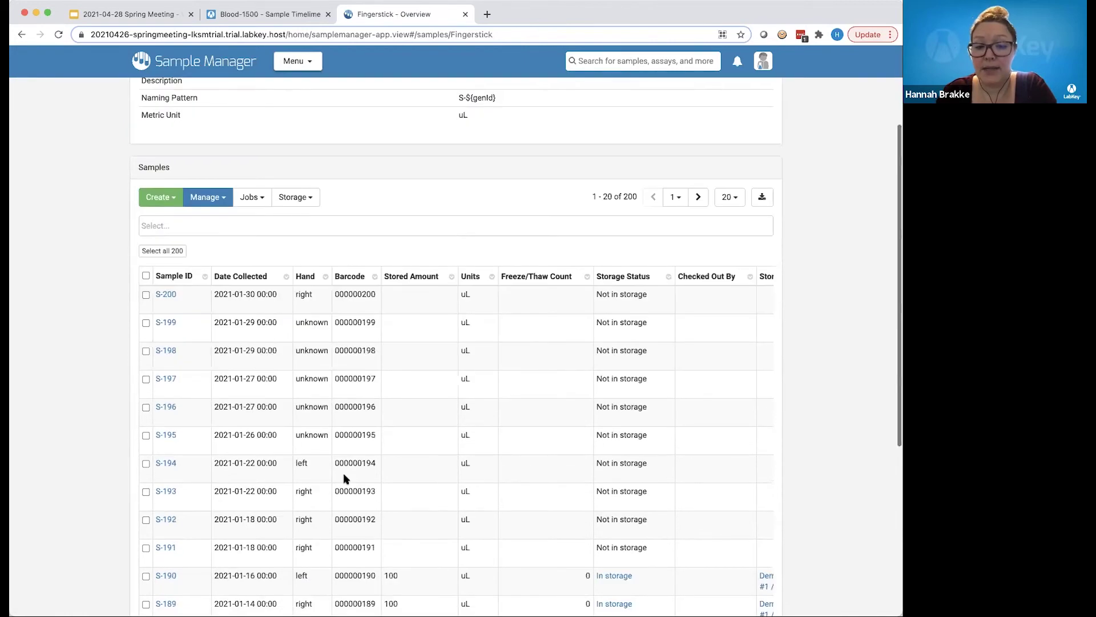
pyautogui.scroll(-3, 291, 515)
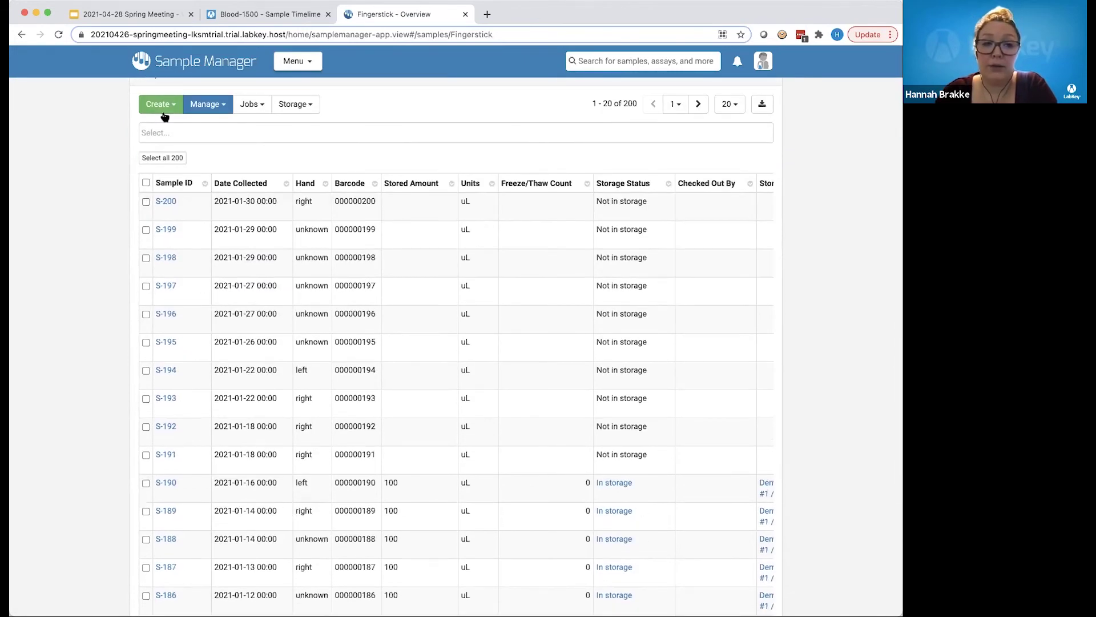
# - Select all Fingerstick samples on the first page and start a new job with the selected samples
pyautogui.click(146, 183)
pyautogui.scroll(3, 415, 368)
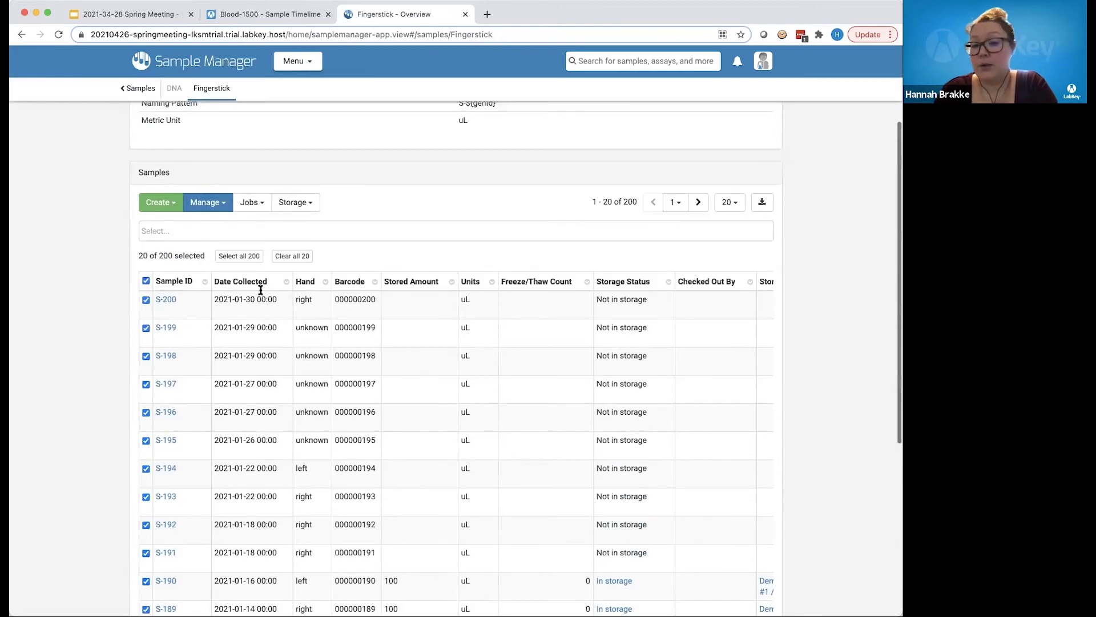
pyautogui.click(250, 203)
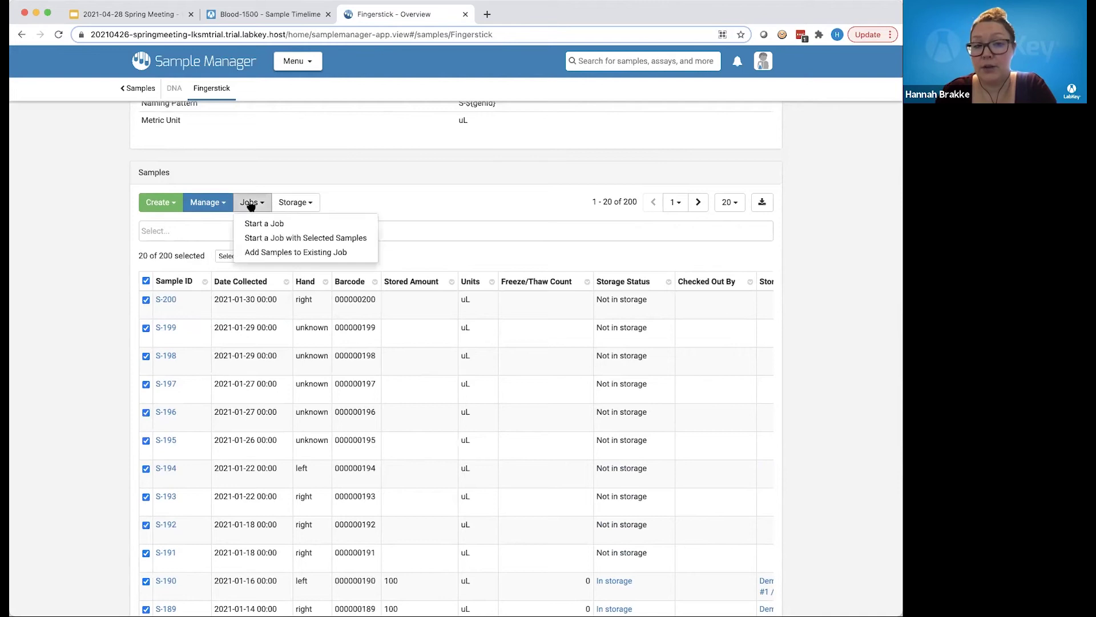
pyautogui.click(306, 238)
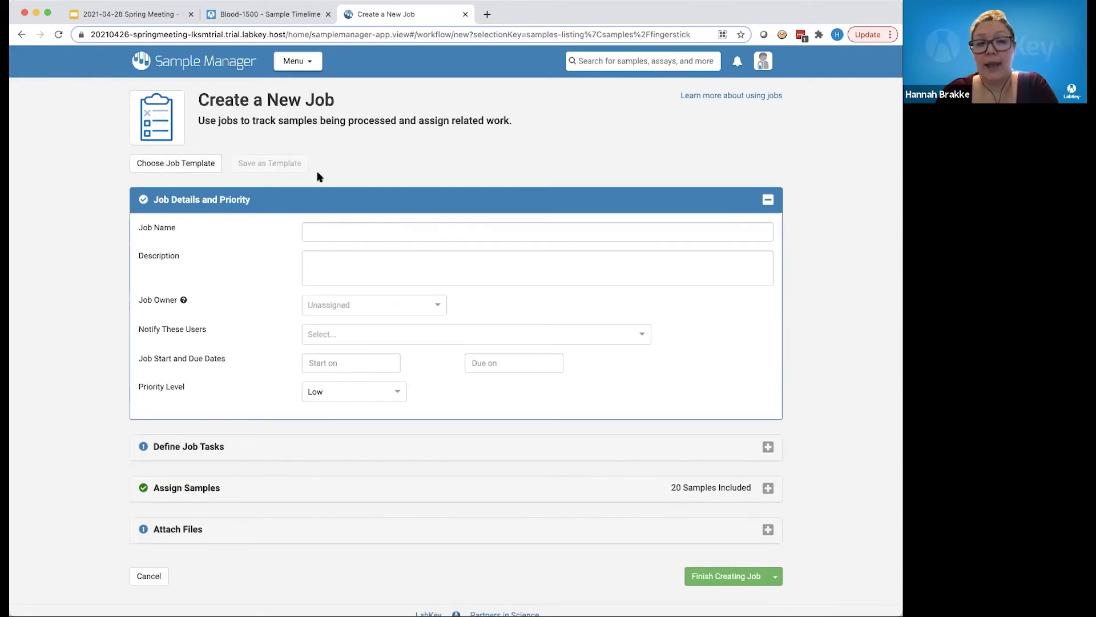
# - Apply the "Fingerstick sample receipt" template to the new job
pyautogui.scroll(-1, 386, 514)
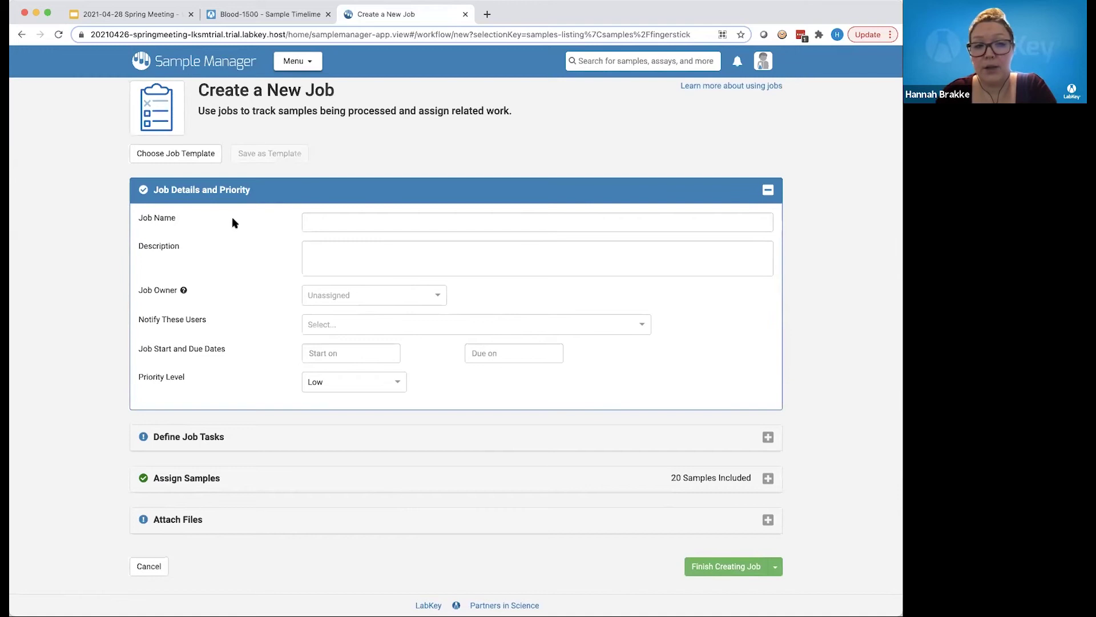
pyautogui.click(175, 154)
pyautogui.click(481, 134)
pyautogui.scroll(-4, 475, 215)
pyautogui.scroll(4, 409, 210)
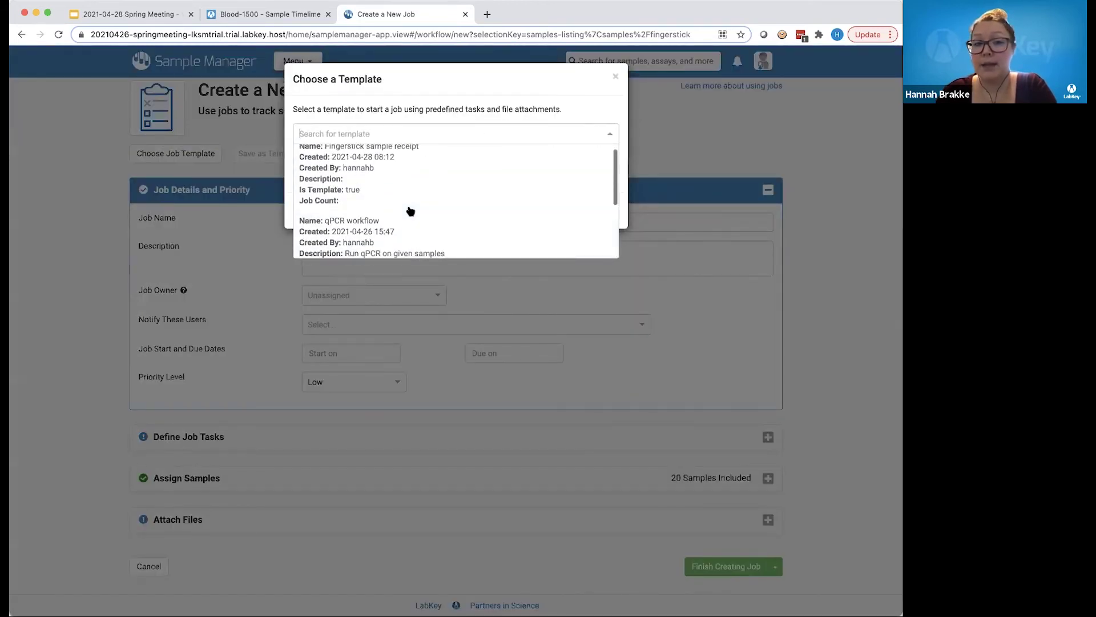
pyautogui.click(367, 165)
pyautogui.click(573, 209)
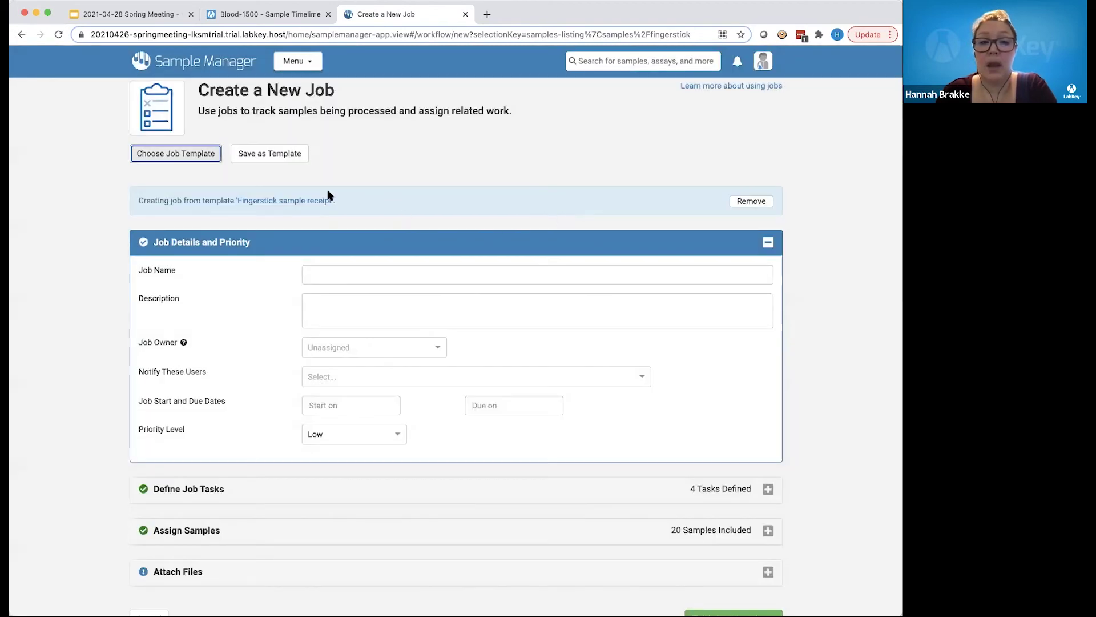
# - Name the job "Spring meeting demo job" and assign the available user account as the job owner
pyautogui.click(386, 276)
pyautogui.write('Spring meeting demo job')
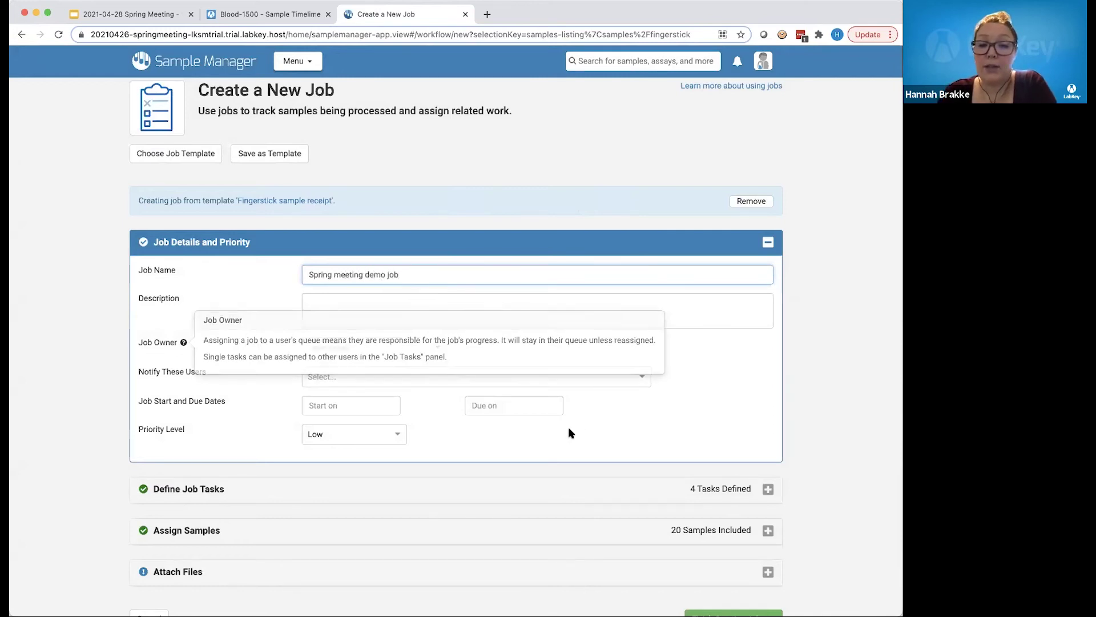
pyautogui.click(432, 358)
pyautogui.click(407, 374)
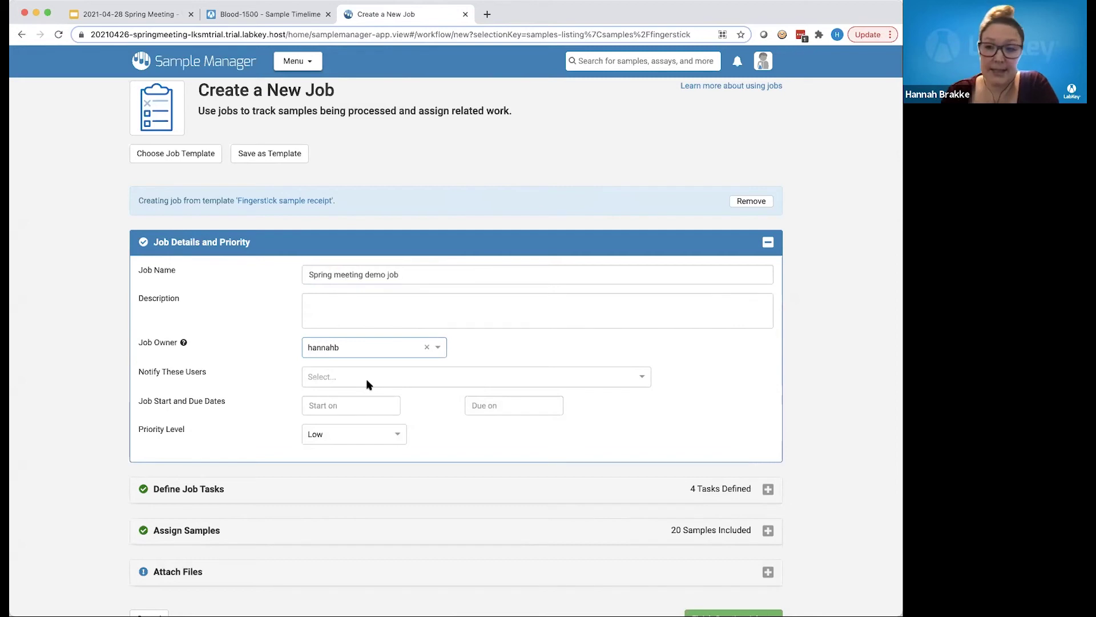
# - Set both the job's start and due dates to 2021-04-28 and its priority level to Urgent
pyautogui.scroll(-1, 500, 382)
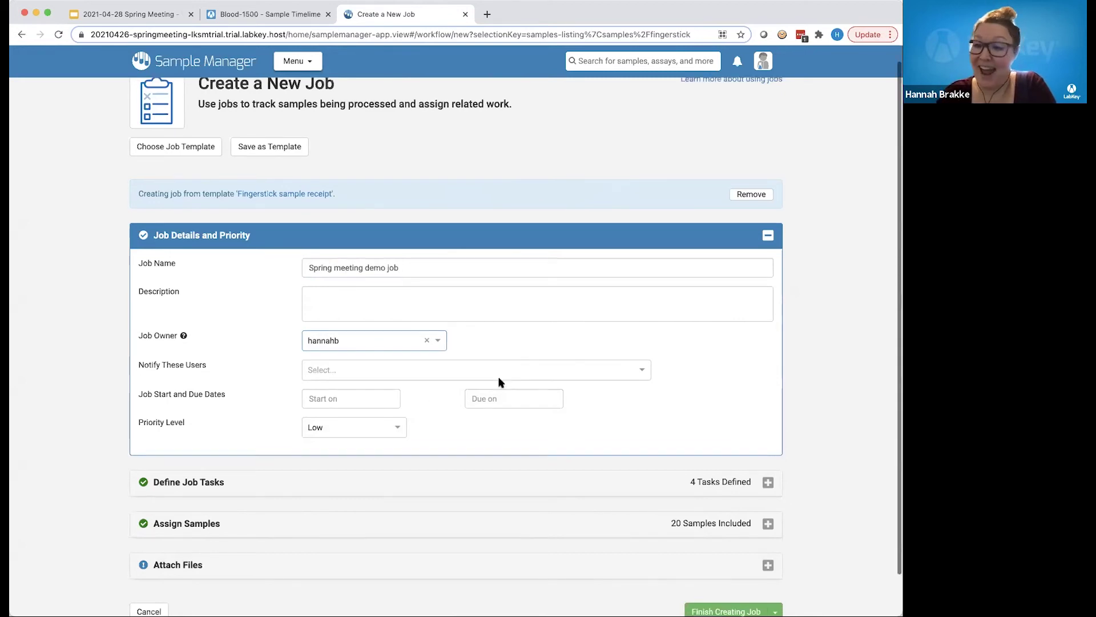
pyautogui.click(362, 394)
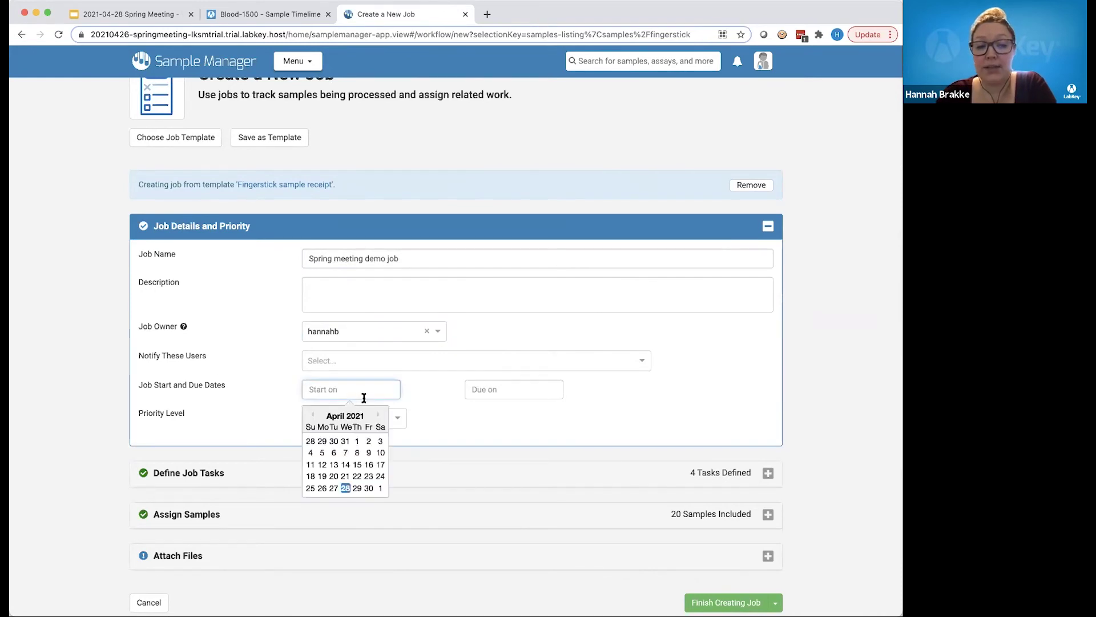
pyautogui.click(345, 488)
pyautogui.click(516, 381)
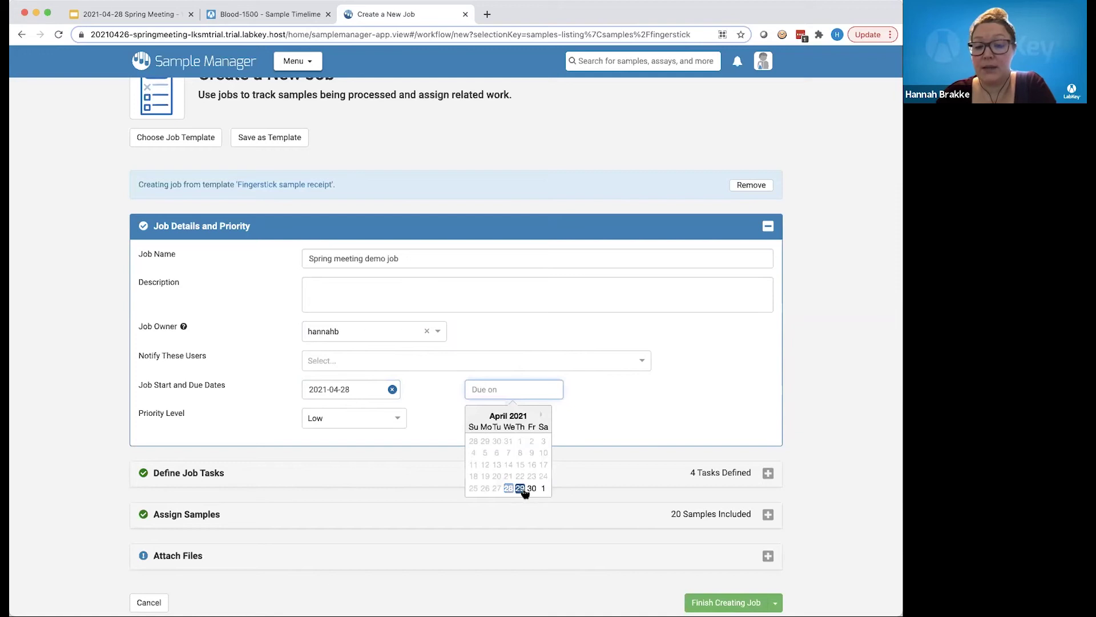
pyautogui.click(509, 489)
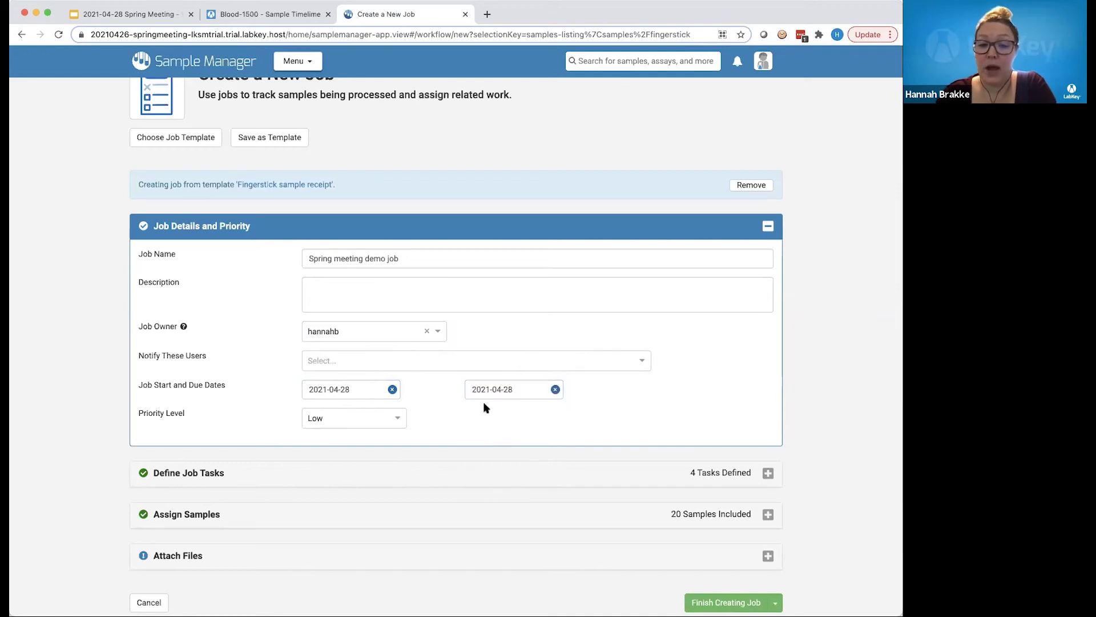
pyautogui.scroll(-1, 495, 417)
pyautogui.click(360, 388)
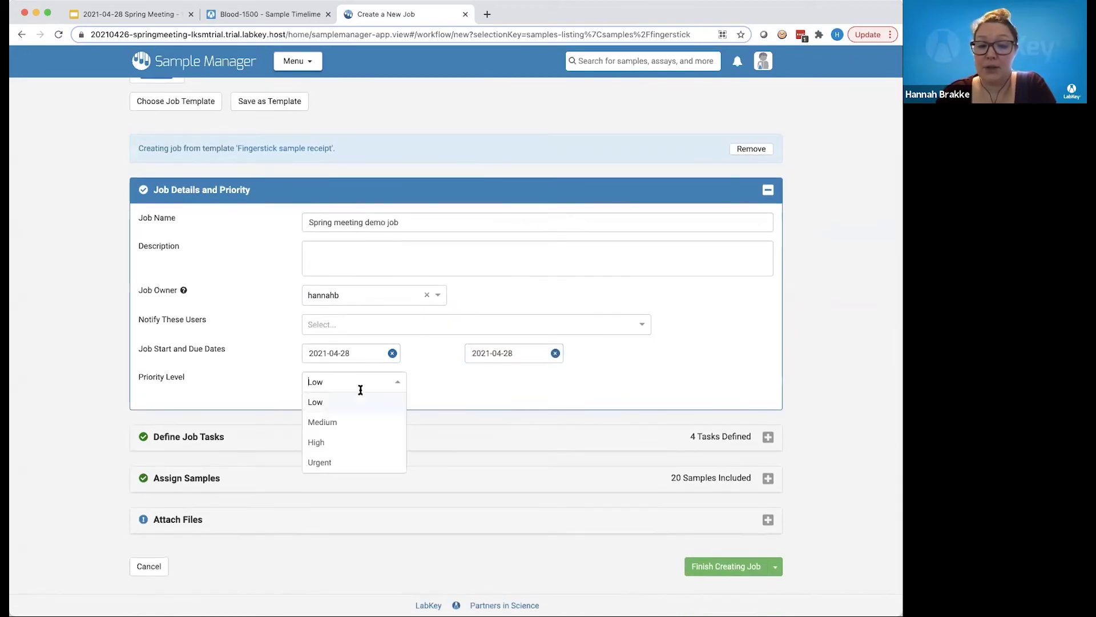
pyautogui.click(344, 471)
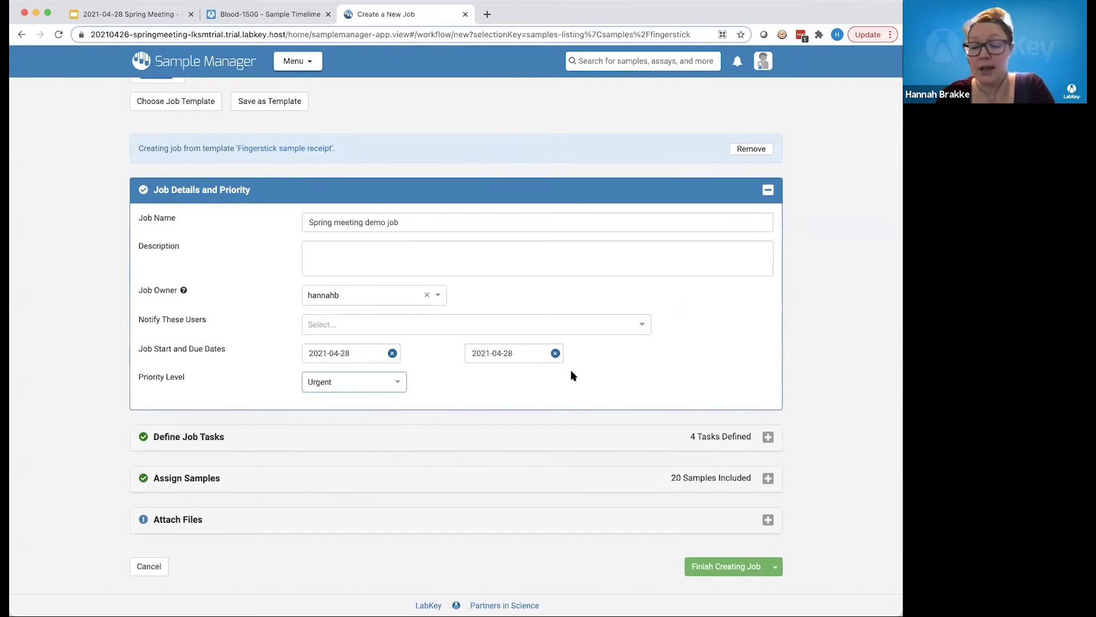
# - Assign all four job tasks, from Register samples to Add samples to storage, to the available user account
pyautogui.click(504, 433)
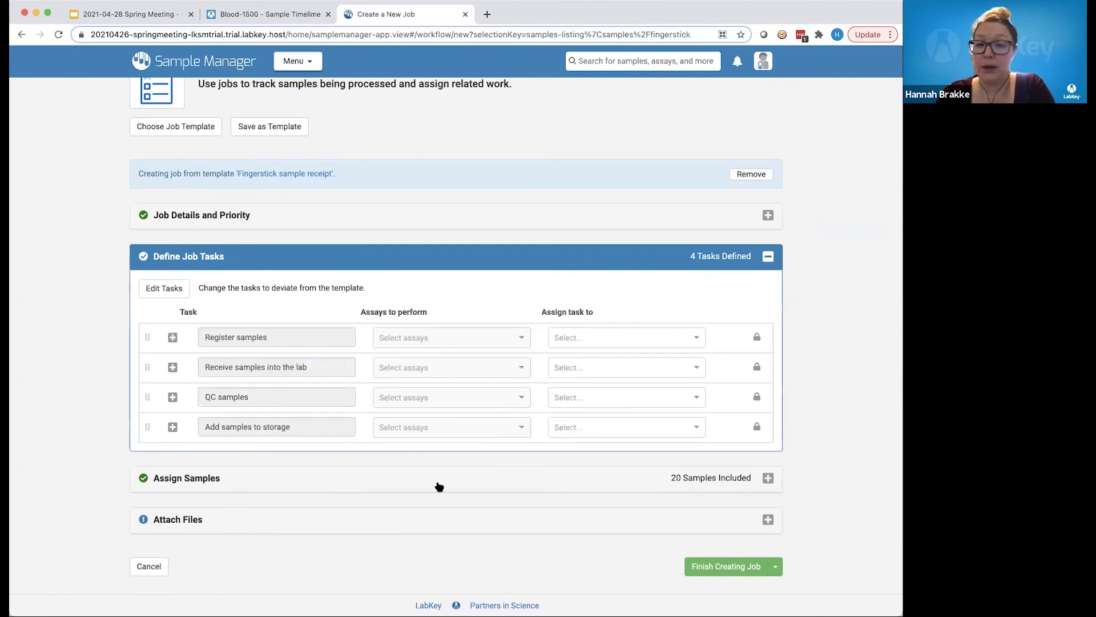
pyautogui.click(643, 340)
pyautogui.click(635, 358)
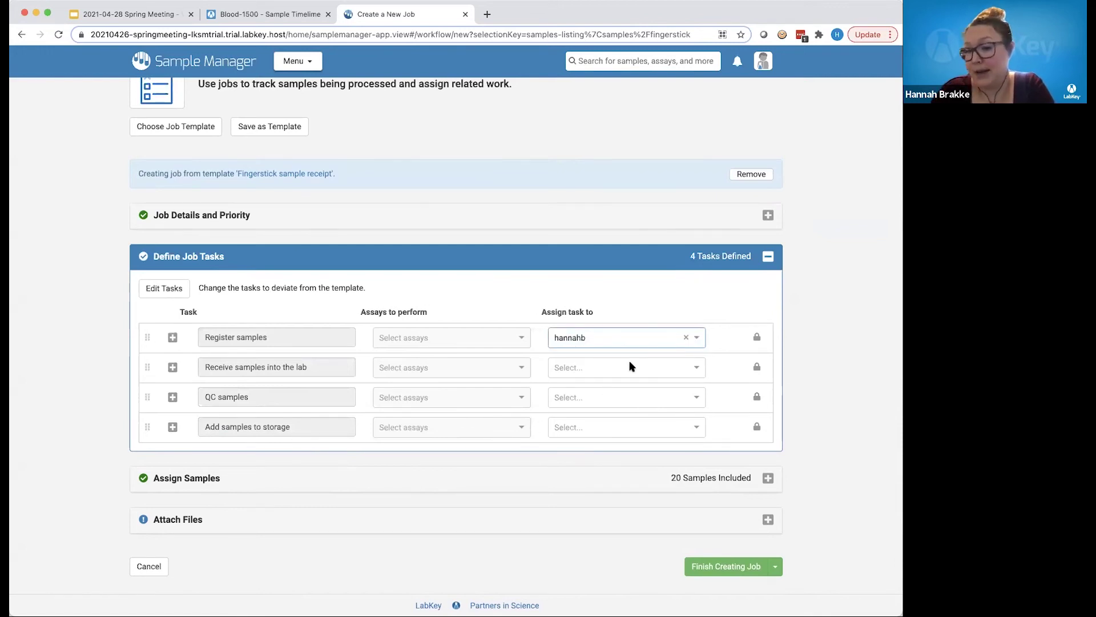
pyautogui.click(639, 372)
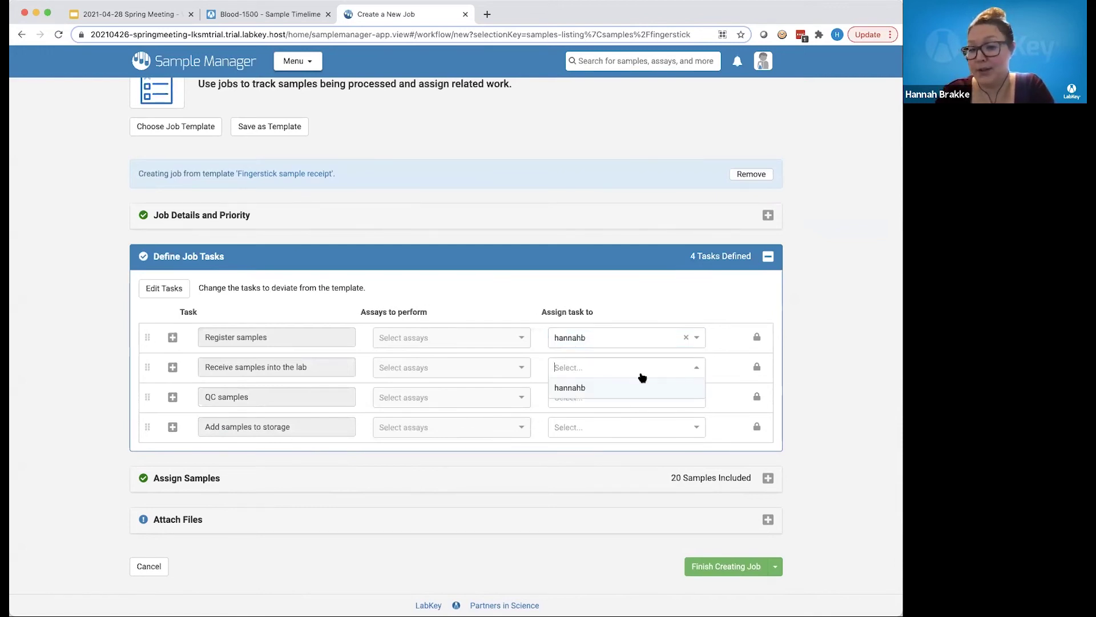
pyautogui.click(631, 390)
pyautogui.click(615, 401)
pyautogui.click(600, 420)
pyautogui.click(595, 437)
pyautogui.click(584, 454)
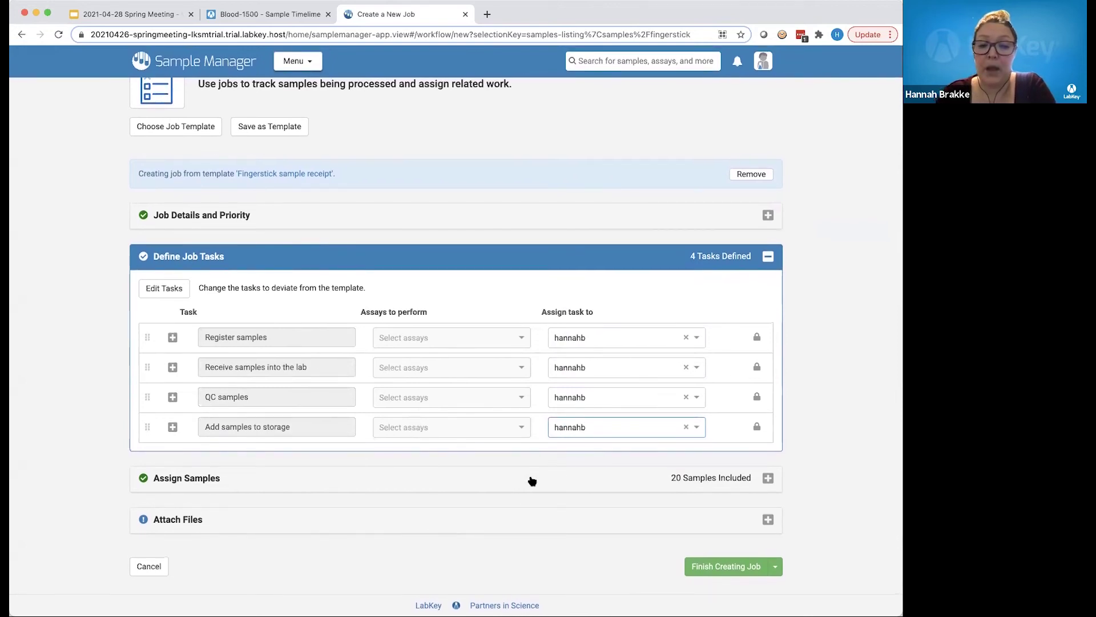
# - Review the list of Fingerstick samples included in the job
pyautogui.click(531, 480)
pyautogui.scroll(-5, 489, 533)
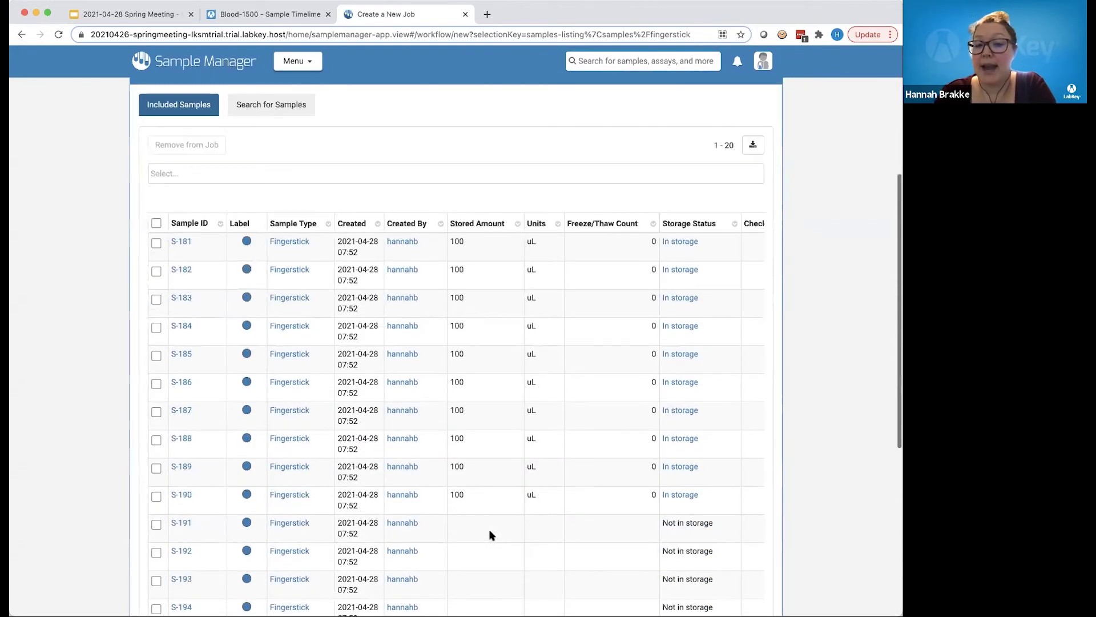
# - Finish creating the Spring meeting demo job with the included Fingerstick samples and look over its overview
pyautogui.scroll(-1, 491, 453)
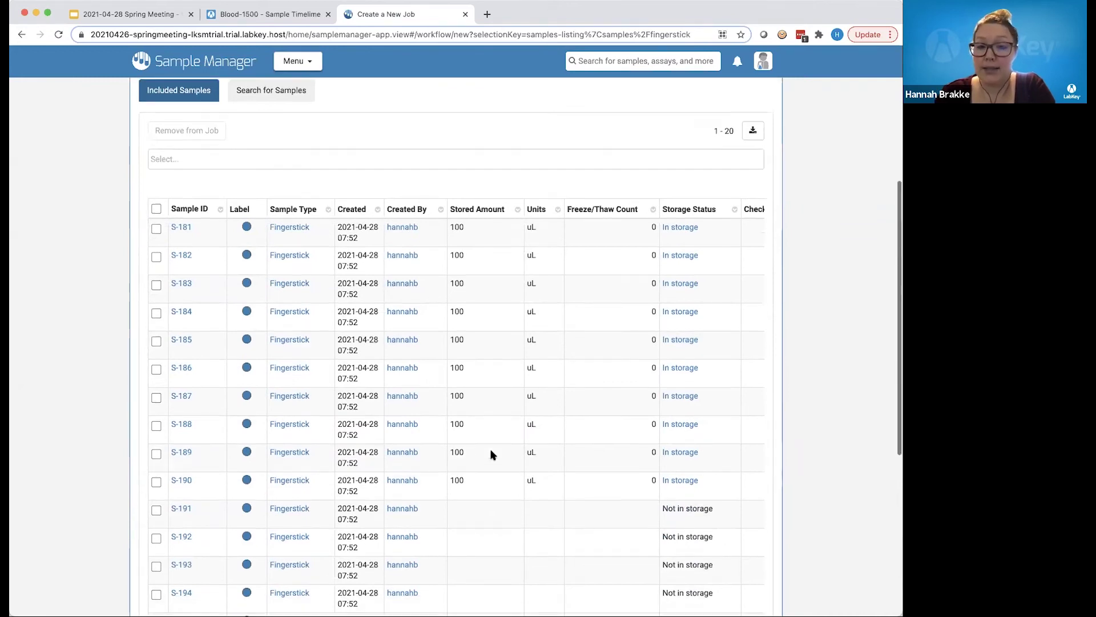
pyautogui.scroll(-3, 491, 454)
pyautogui.scroll(-8, 491, 329)
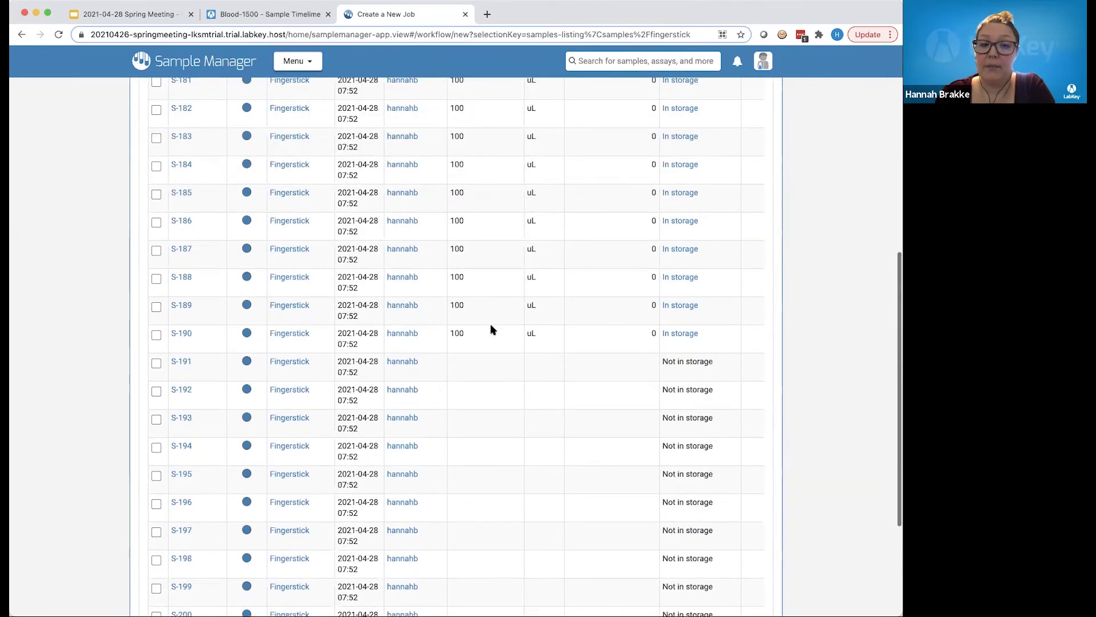
pyautogui.scroll(-1, 491, 329)
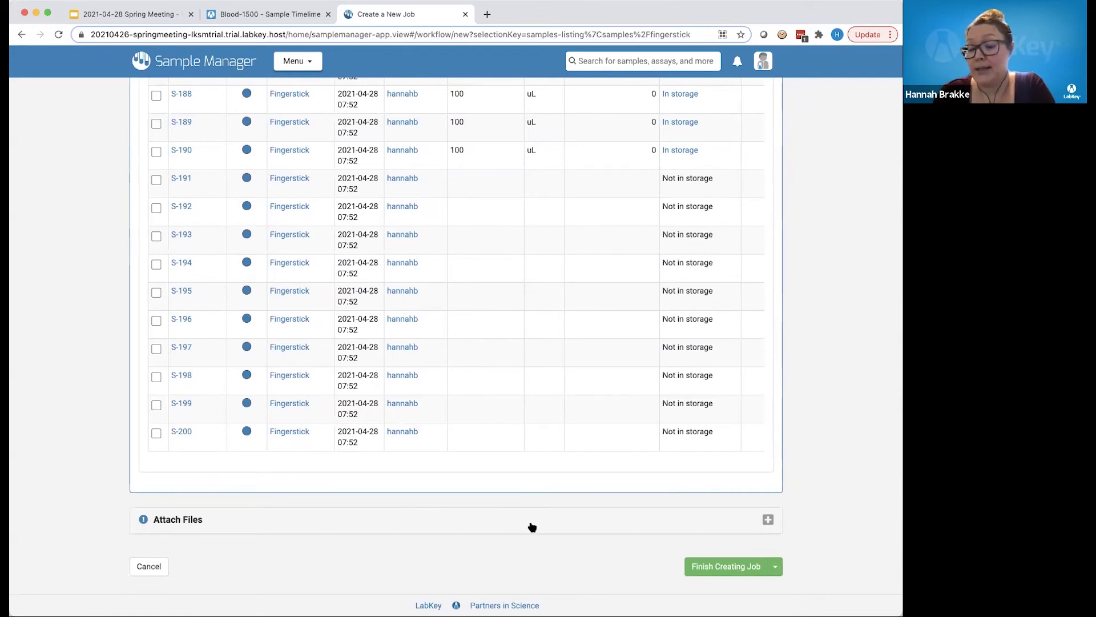
pyautogui.click(700, 571)
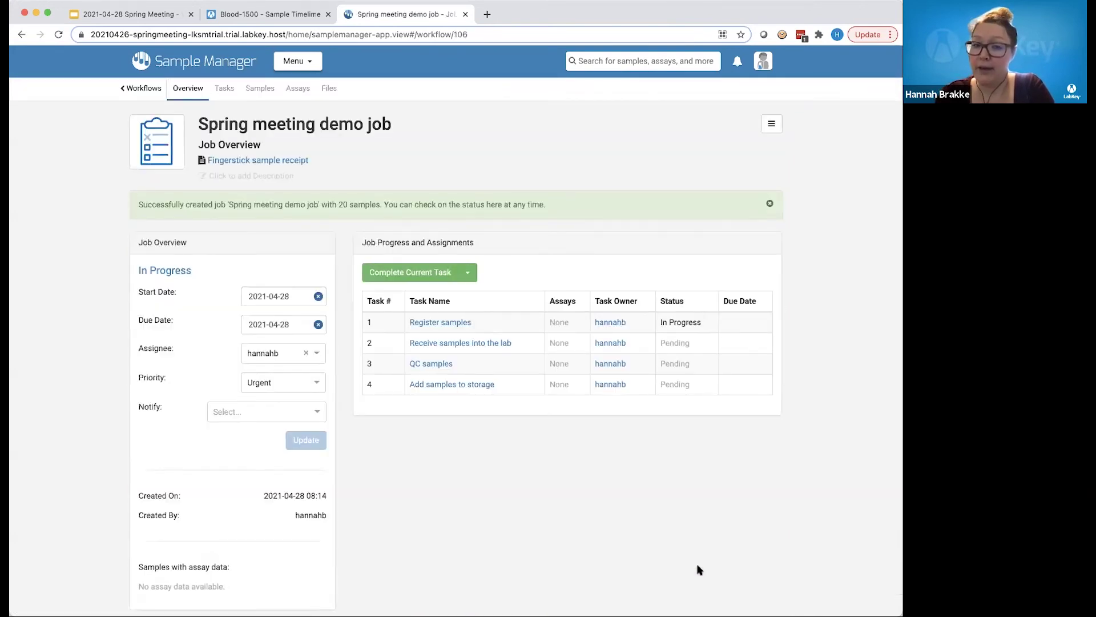
pyautogui.scroll(-1, 223, 545)
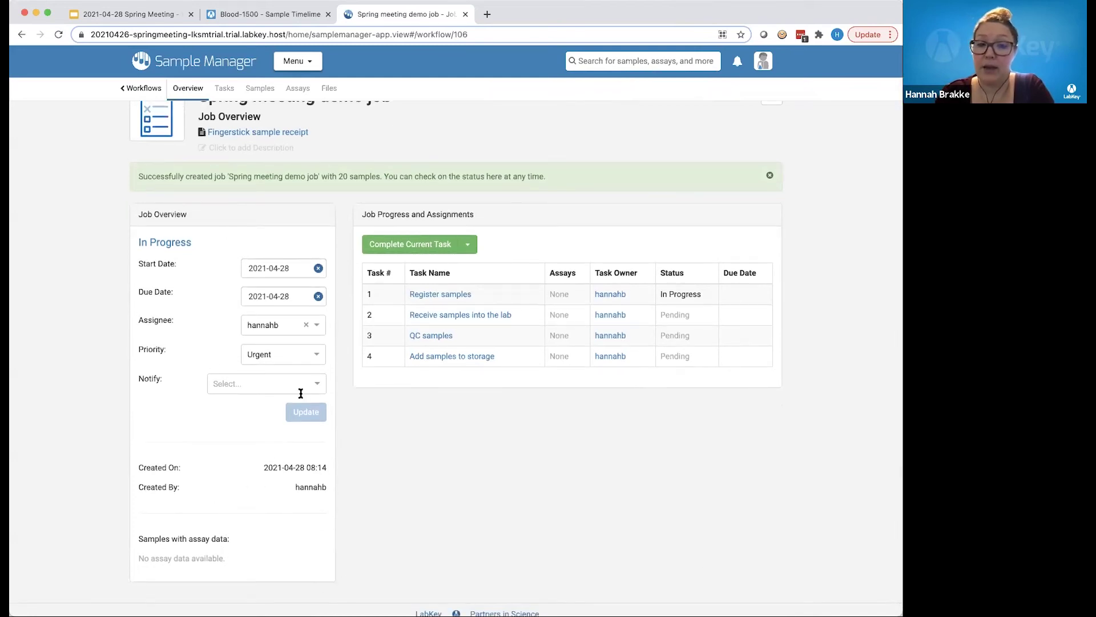
pyautogui.scroll(1, 411, 562)
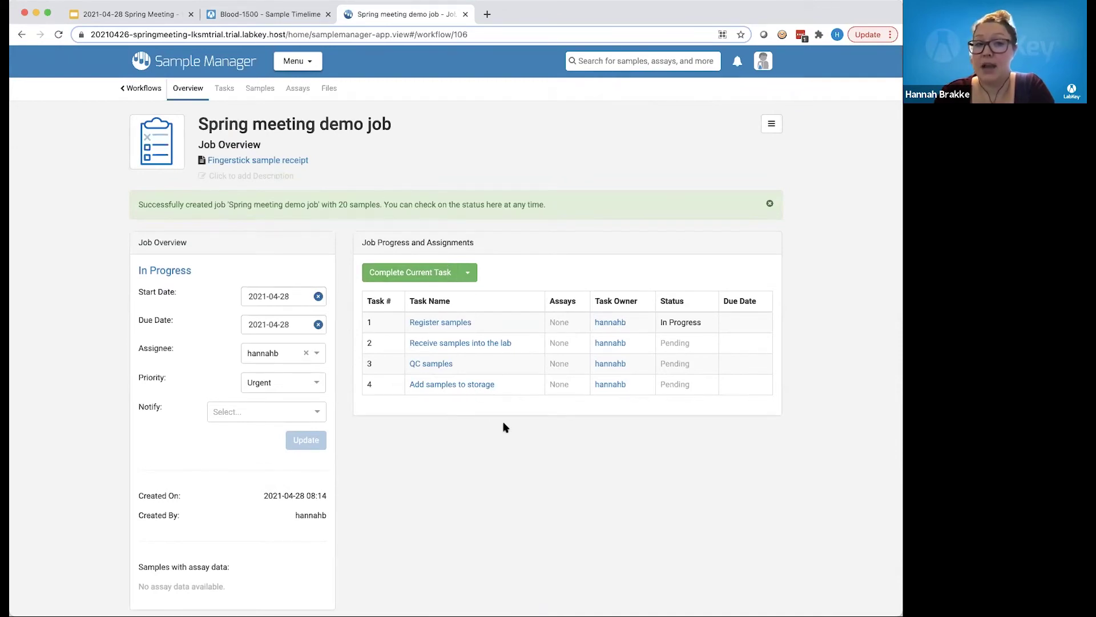
# - Comment "Received these this morning" on the Register samples task, and complete the Register samples and Receive samples into the lab tasks
pyautogui.click(431, 323)
pyautogui.click(675, 402)
pyautogui.write('Re')
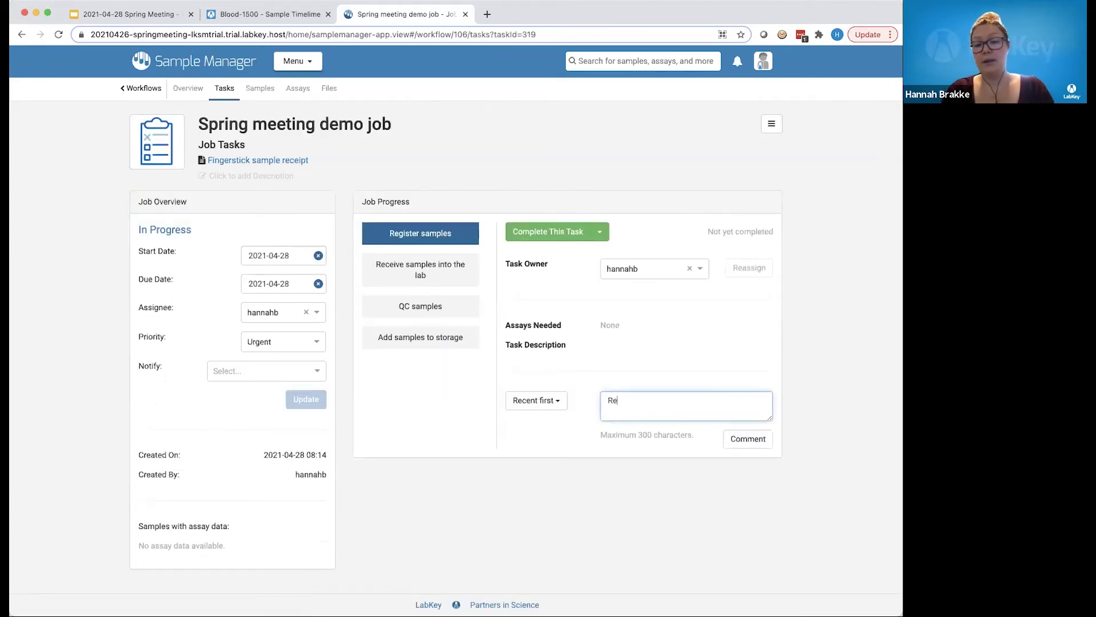
pyautogui.write('morning')
pyautogui.click(765, 441)
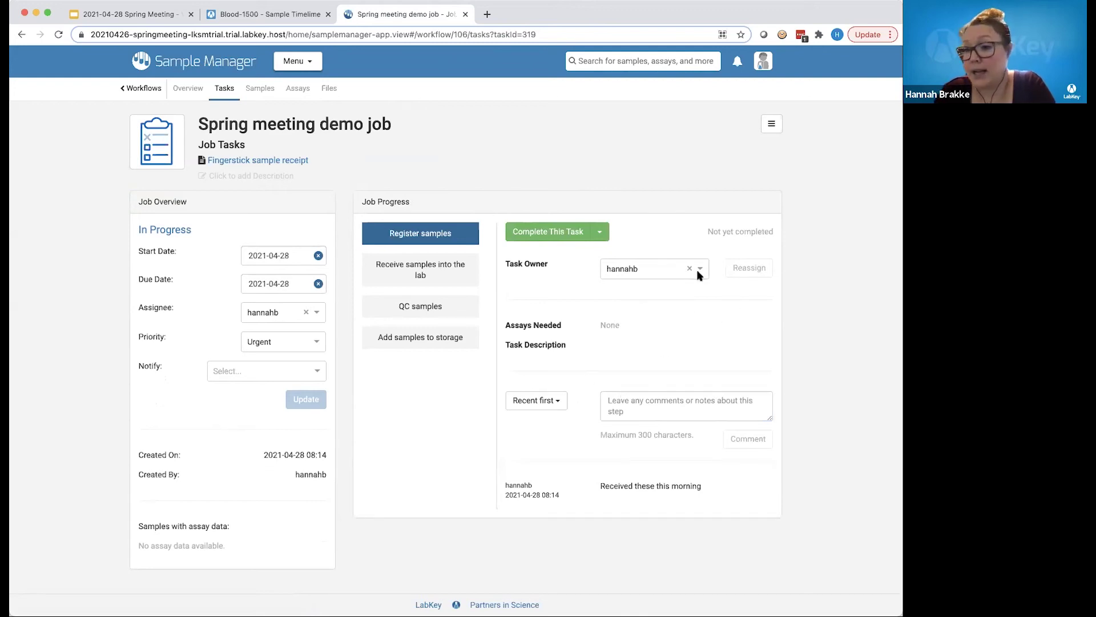
pyautogui.click(545, 233)
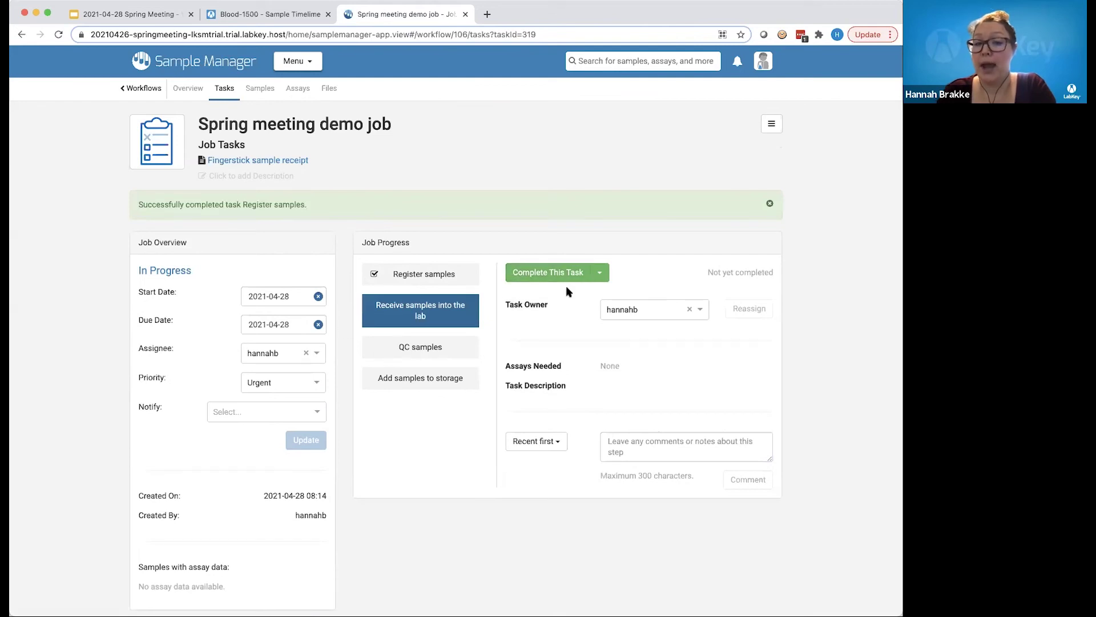
pyautogui.click(556, 272)
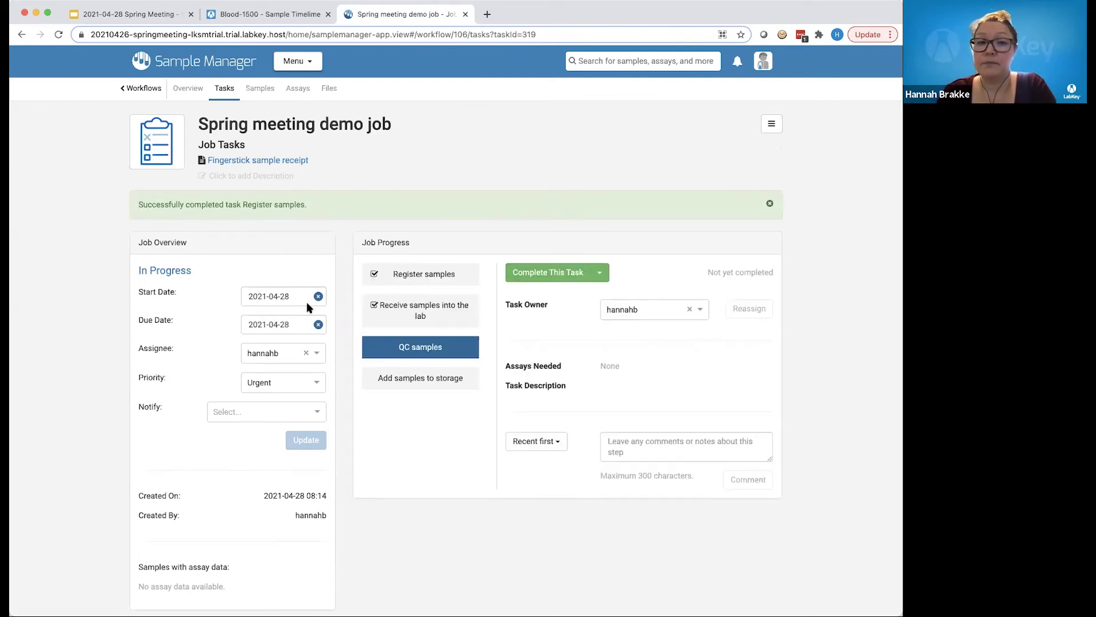
# - Look through the job's sample list and select all samples from S-181 to S-200
pyautogui.click(260, 91)
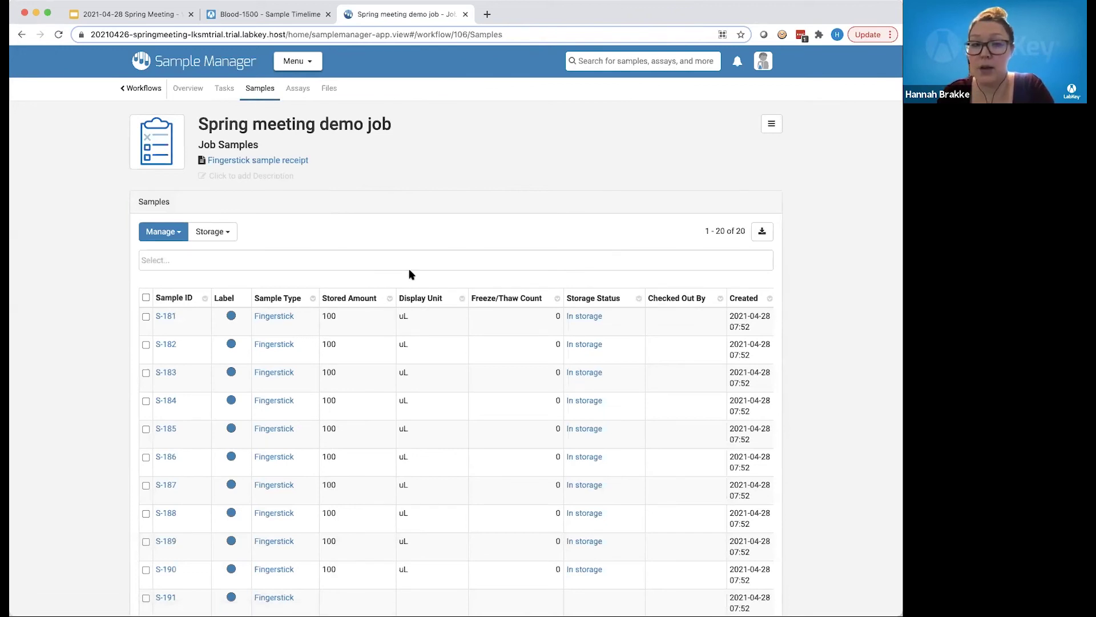
pyautogui.scroll(-2, 409, 274)
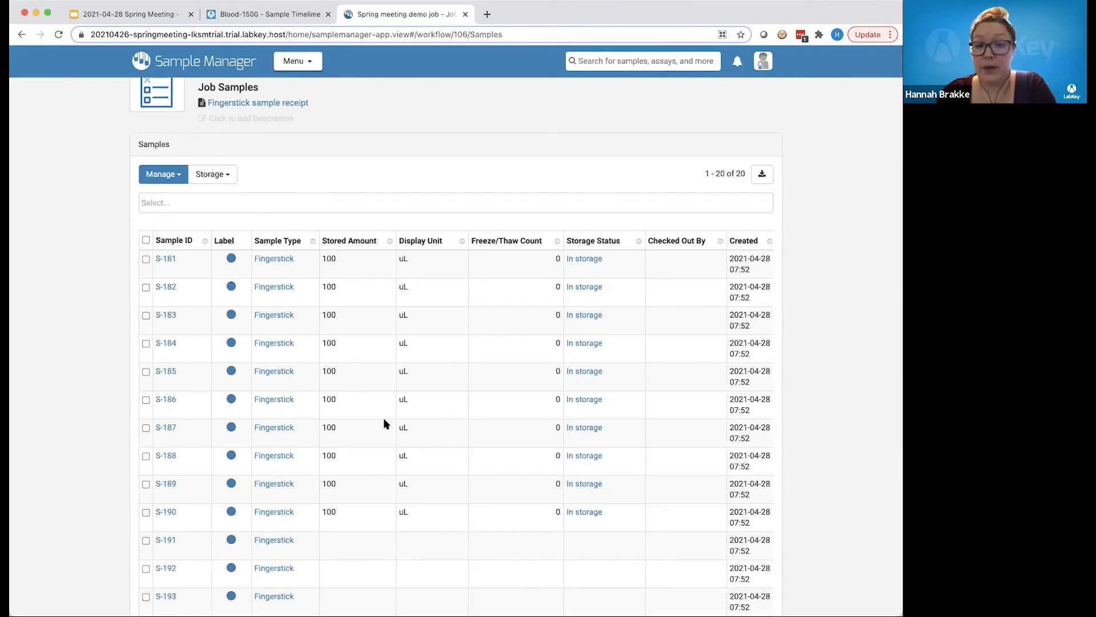
pyautogui.scroll(-5, 432, 543)
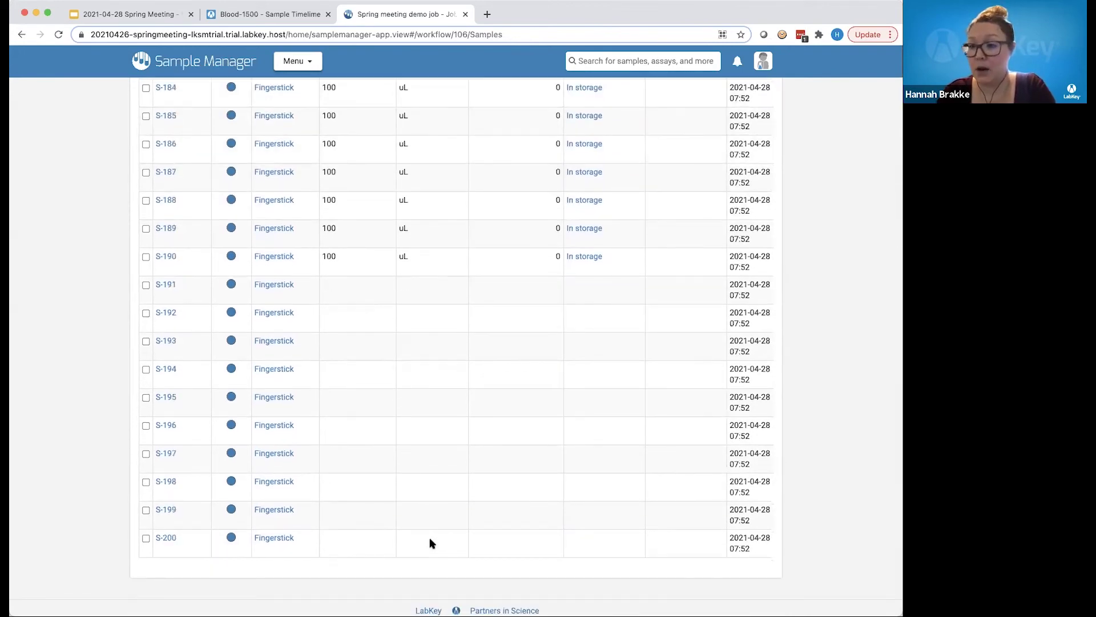
pyautogui.scroll(5, 432, 543)
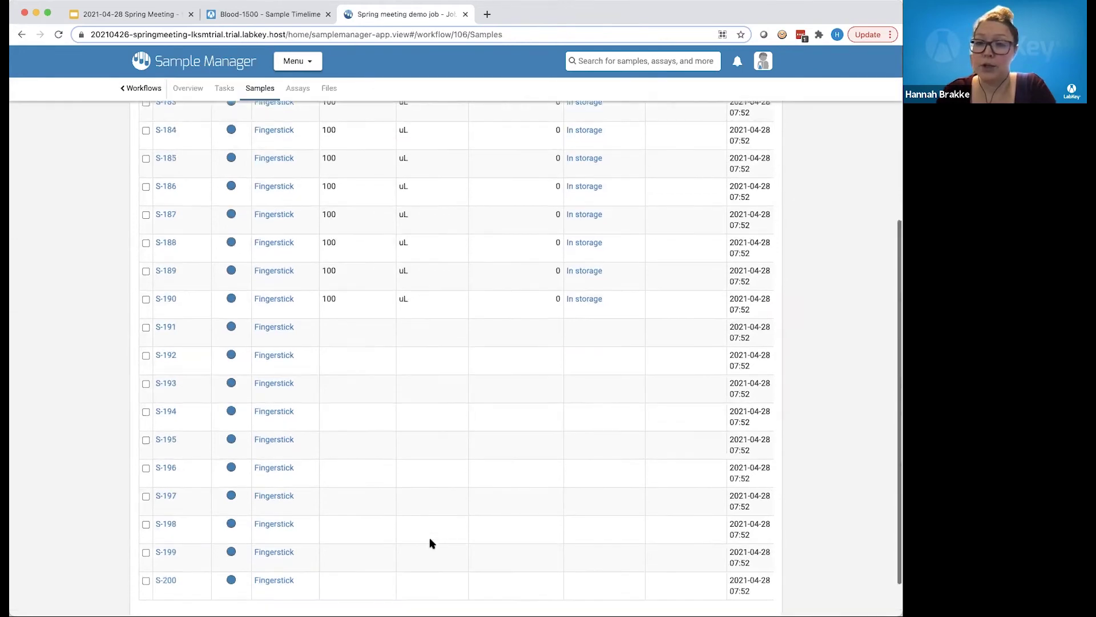
pyautogui.click(146, 227)
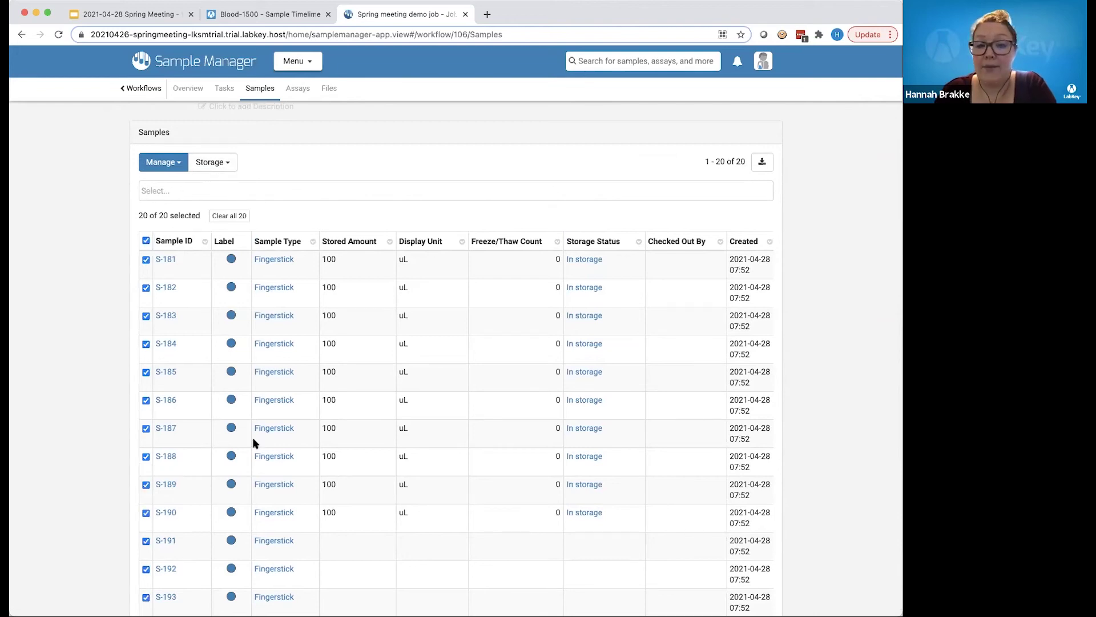
# - Start adding the selected samples to storage, choosing Box #1 in Rack #2 on Shelf #1 of the Demo freezer
pyautogui.click(213, 163)
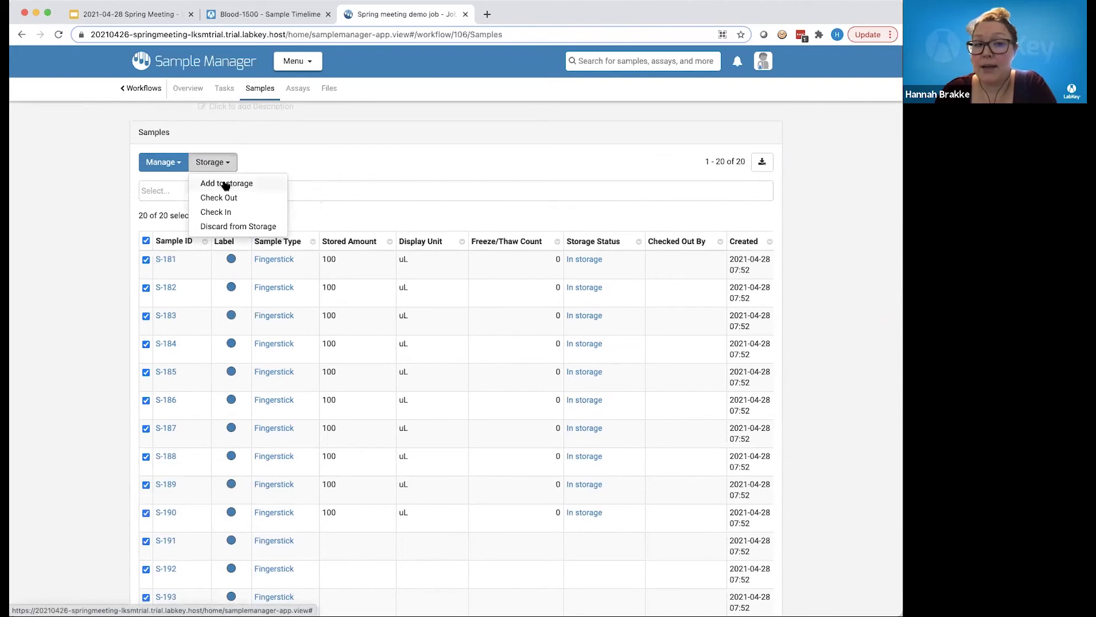
pyautogui.click(224, 183)
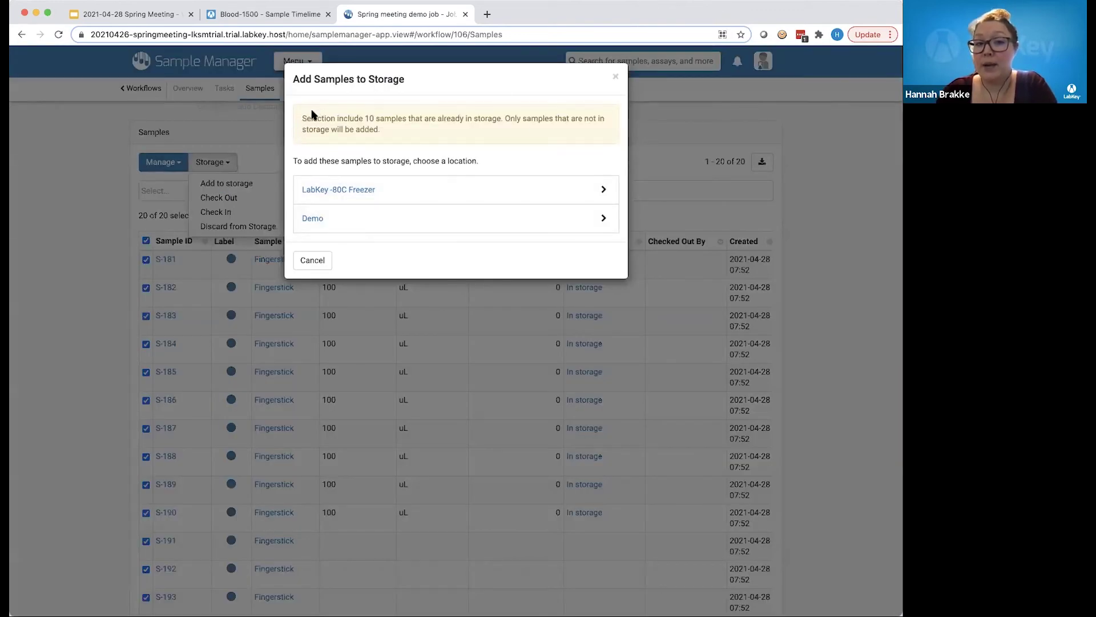
pyautogui.moveTo(368, 119); pyautogui.dragTo(420, 118)
pyautogui.click(420, 118)
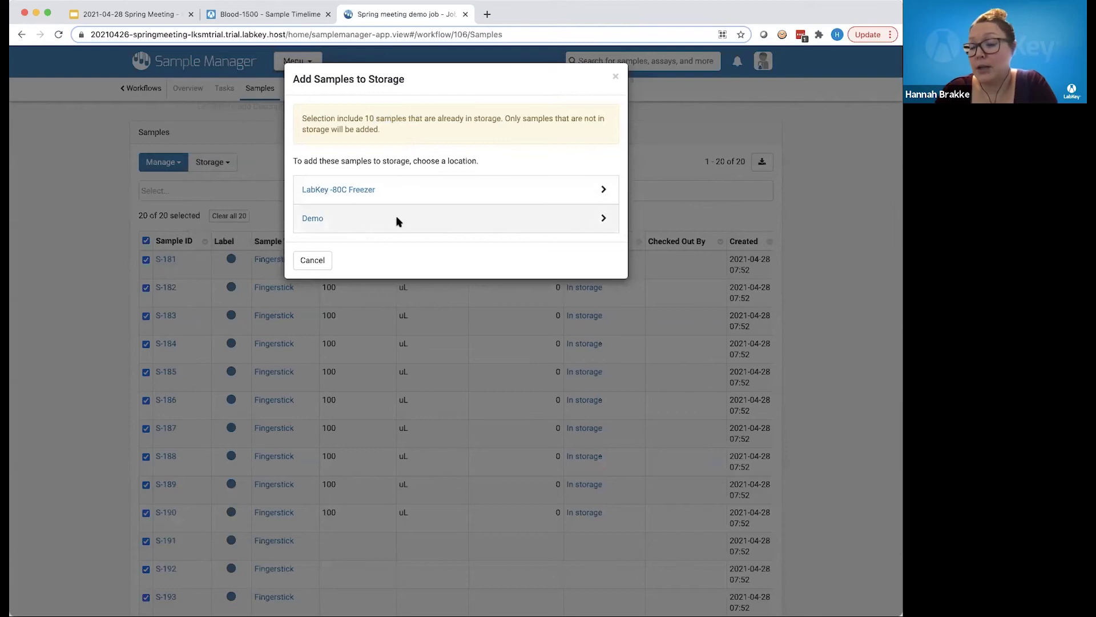
pyautogui.click(603, 219)
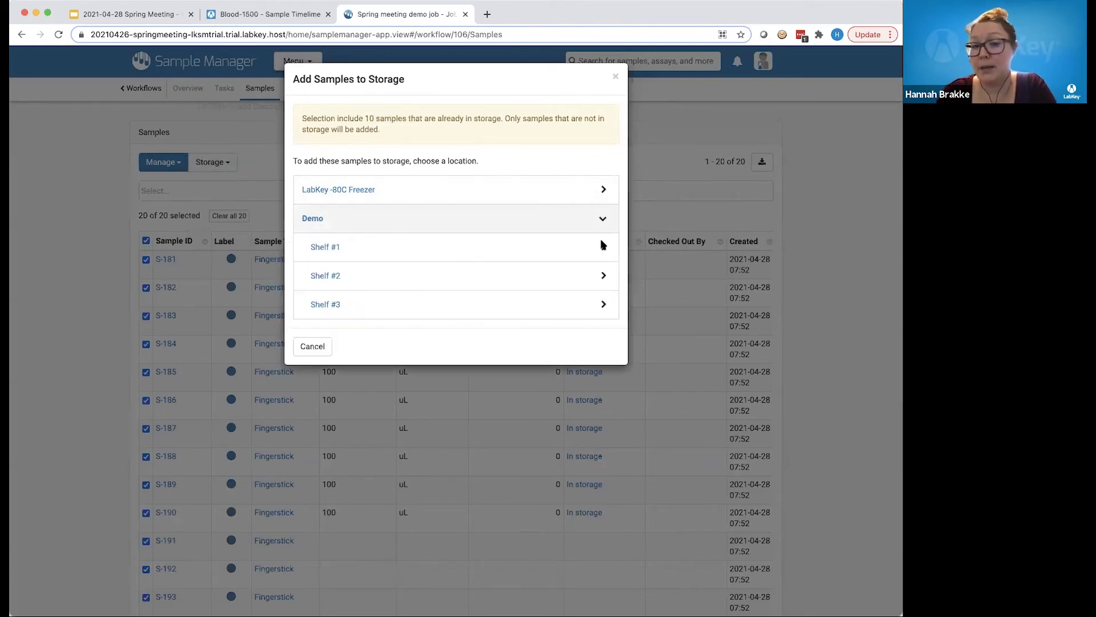
pyautogui.click(602, 247)
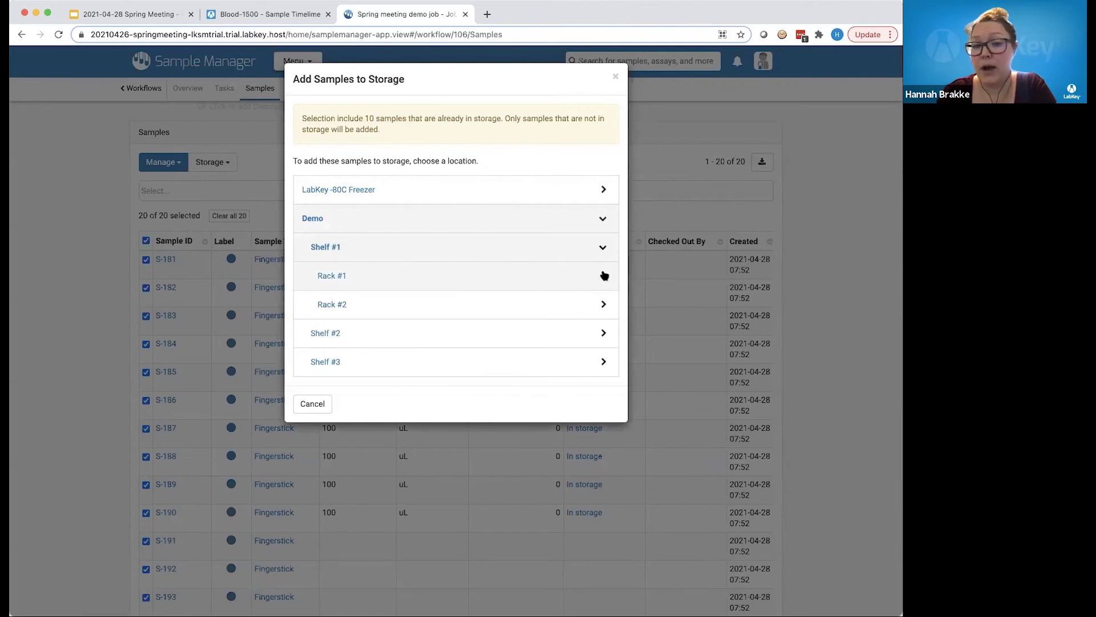
pyautogui.click(603, 275)
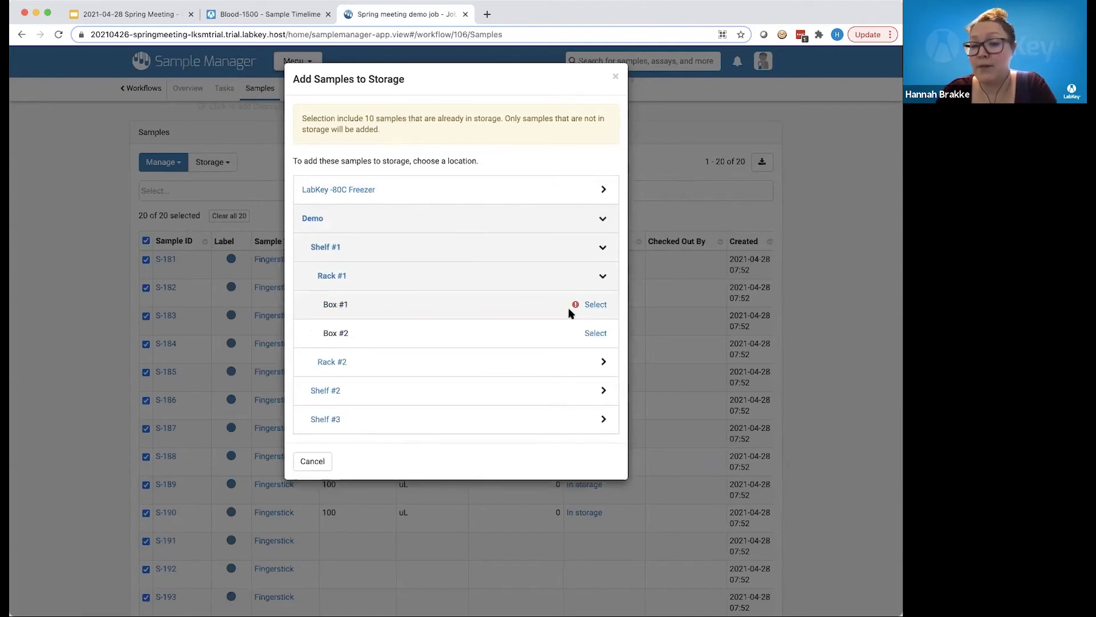
pyautogui.moveTo(577, 306)
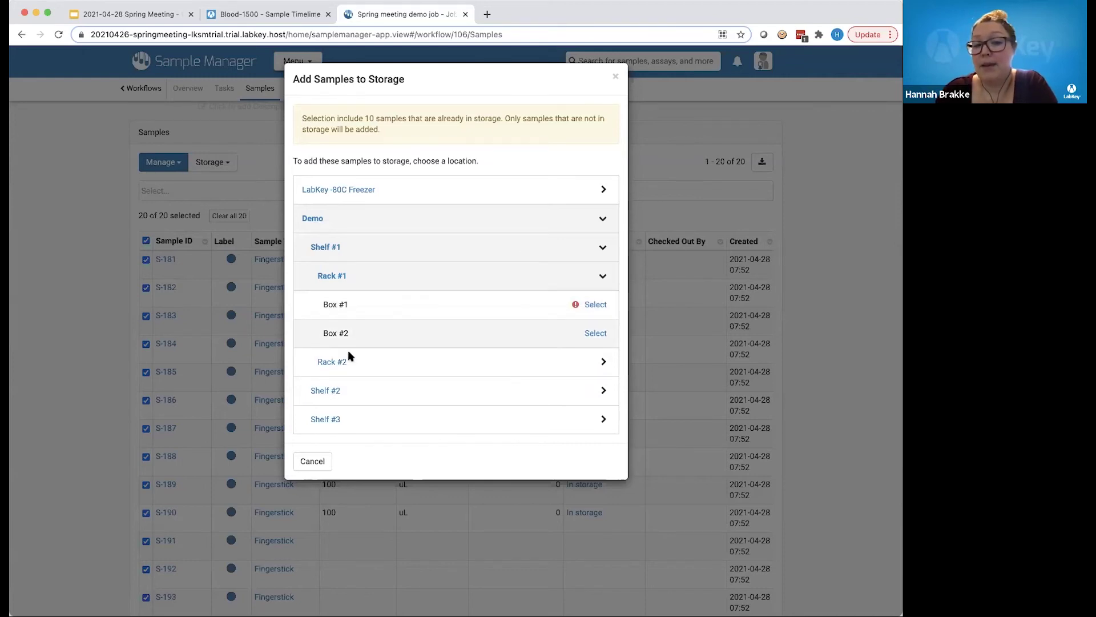
pyautogui.click(602, 363)
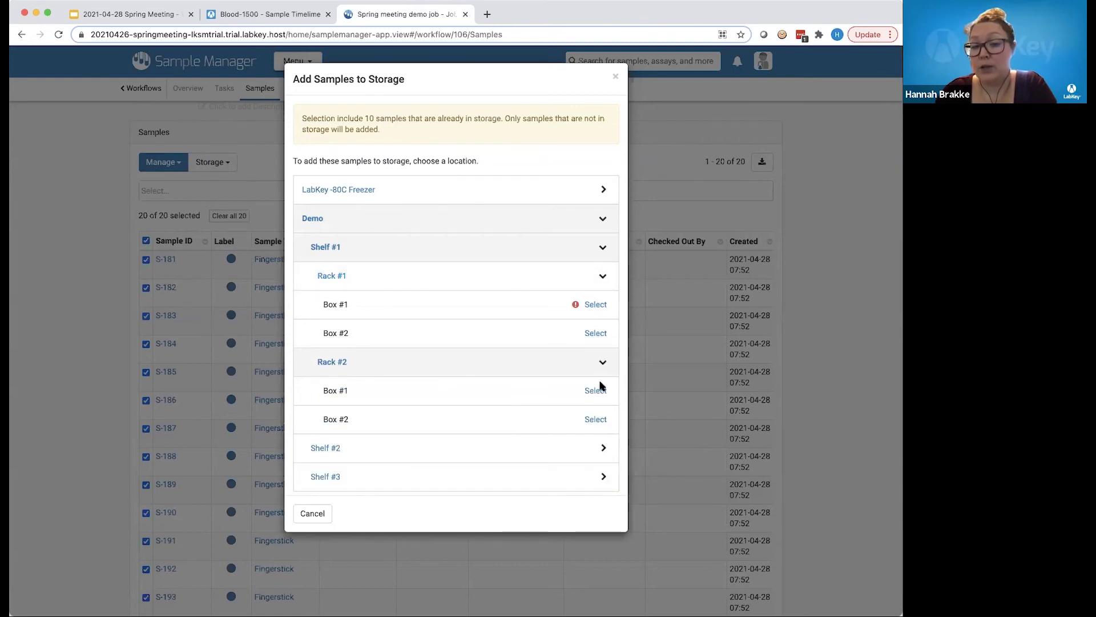
pyautogui.click(597, 394)
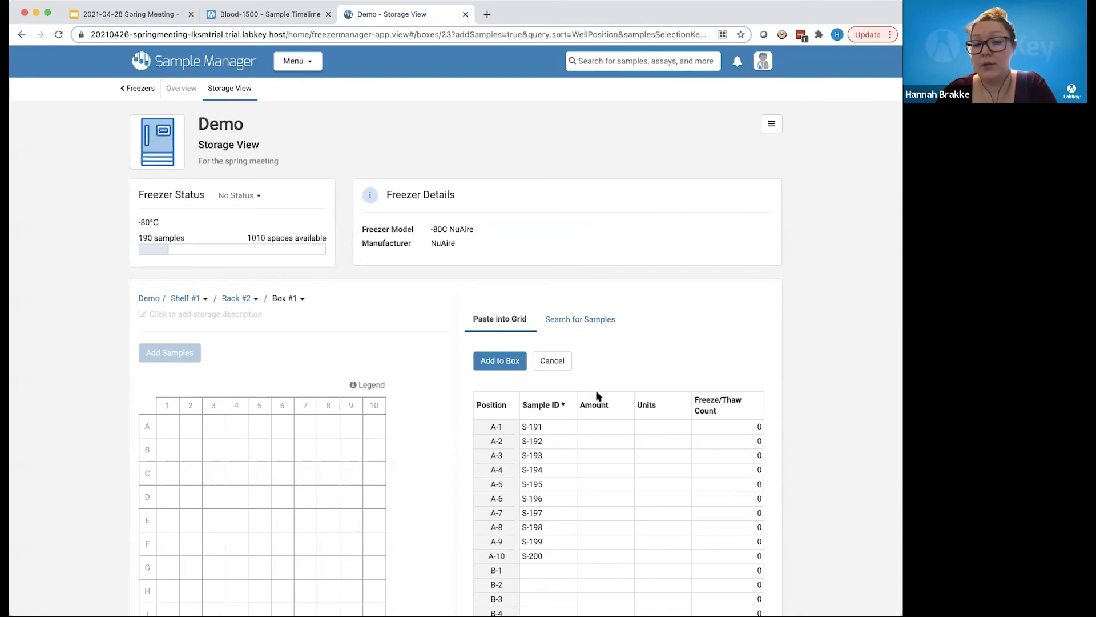
# - Set the amount to 100 for samples S-191 through S-200 in the storage grid
pyautogui.scroll(-2, 601, 543)
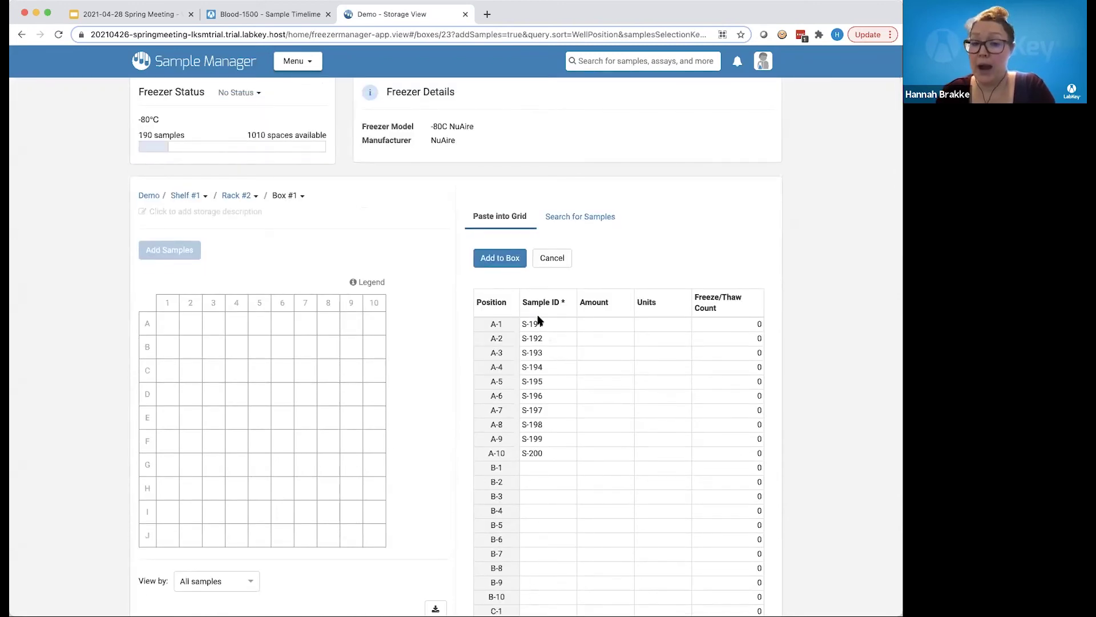
pyautogui.click(610, 329)
pyautogui.write('100')
pyautogui.press('Return')
pyautogui.press('Up')
pyautogui.keyDown('shift'); pyautogui.click(614, 453); pyautogui.keyUp('shift')
pyautogui.write('100')
# - Add samples S-191 through S-200 to positions A-1 to A-10 of the box, leaving their units blank
pyautogui.click(666, 338)
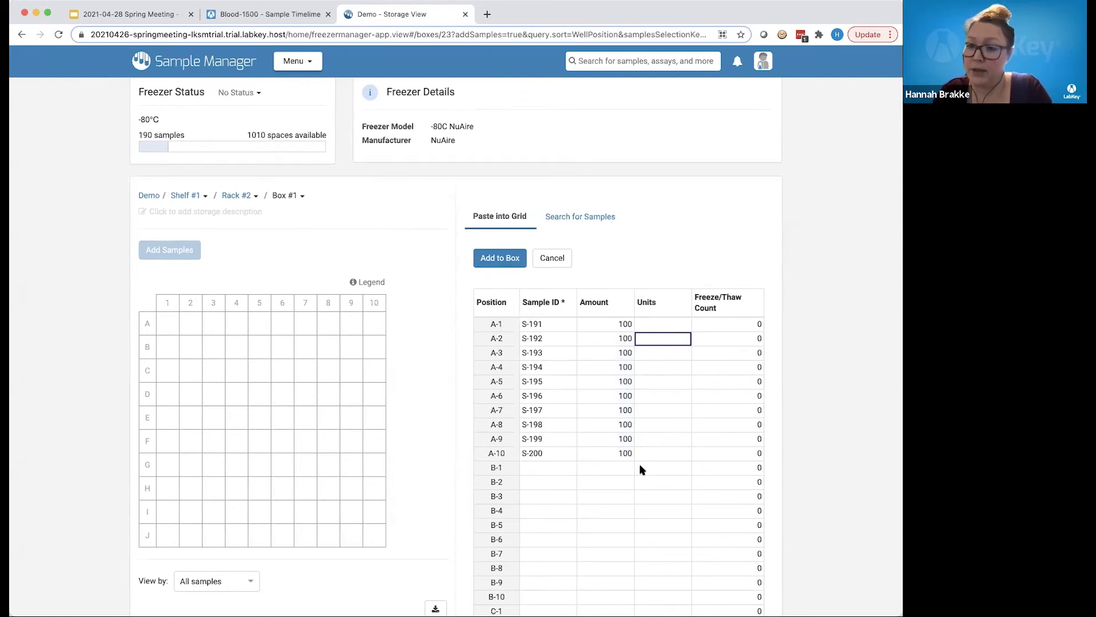
pyautogui.click(753, 322)
pyautogui.click(737, 354)
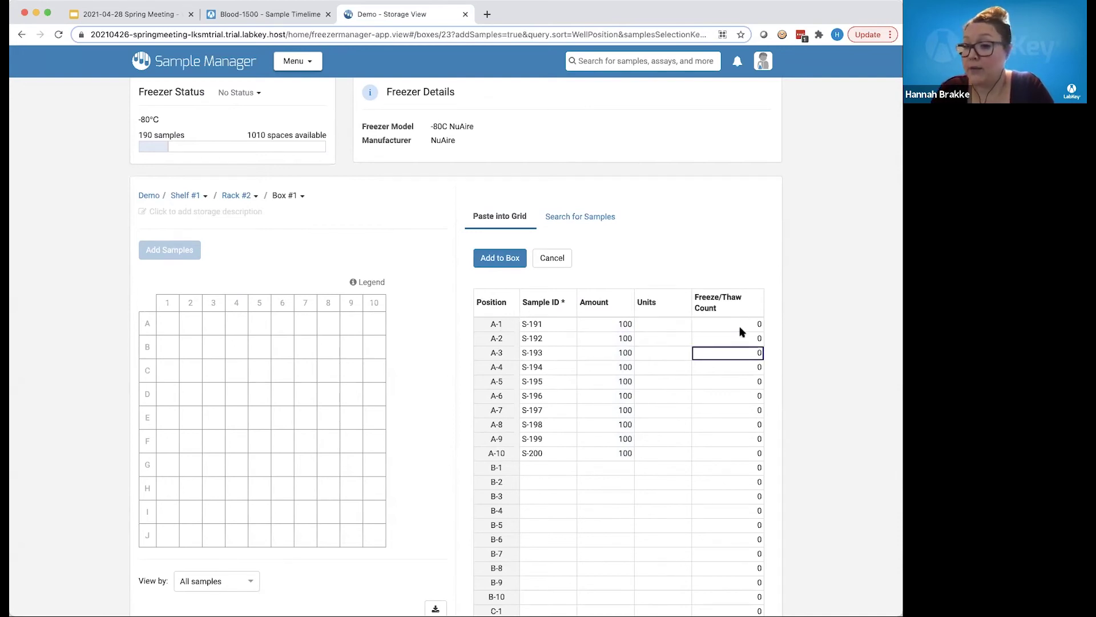
pyautogui.click(514, 258)
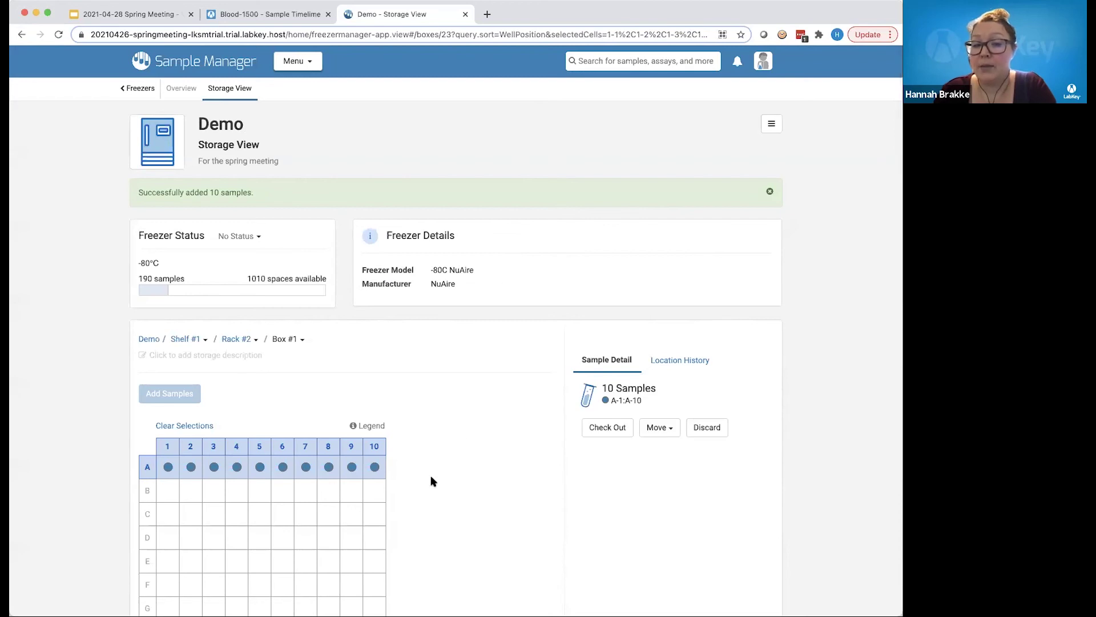
pyautogui.scroll(-1, 351, 494)
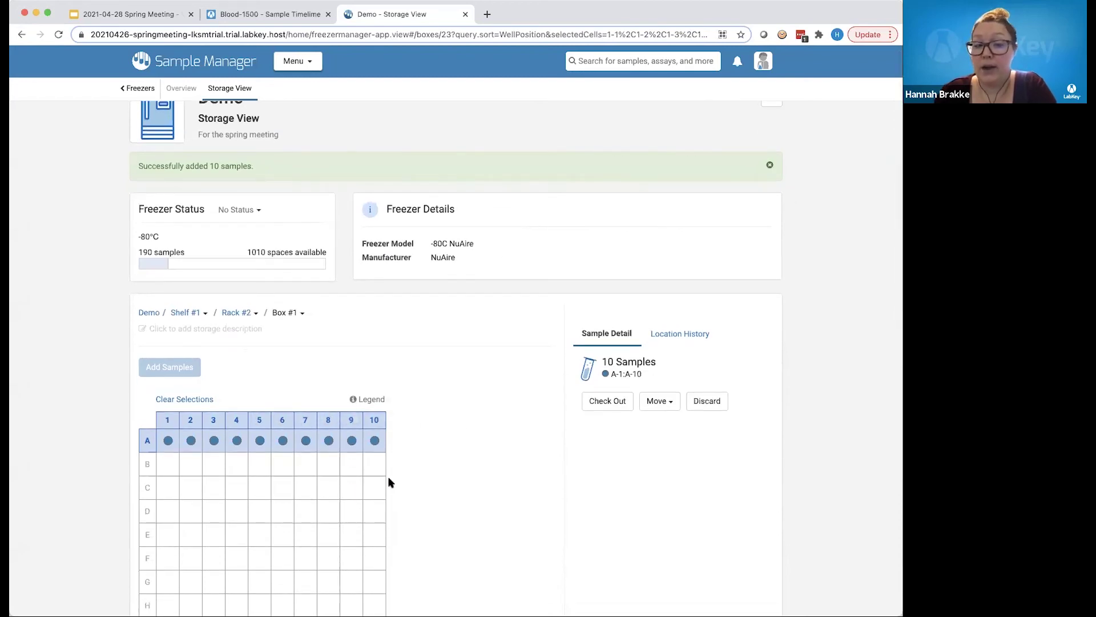
pyautogui.scroll(1, 390, 483)
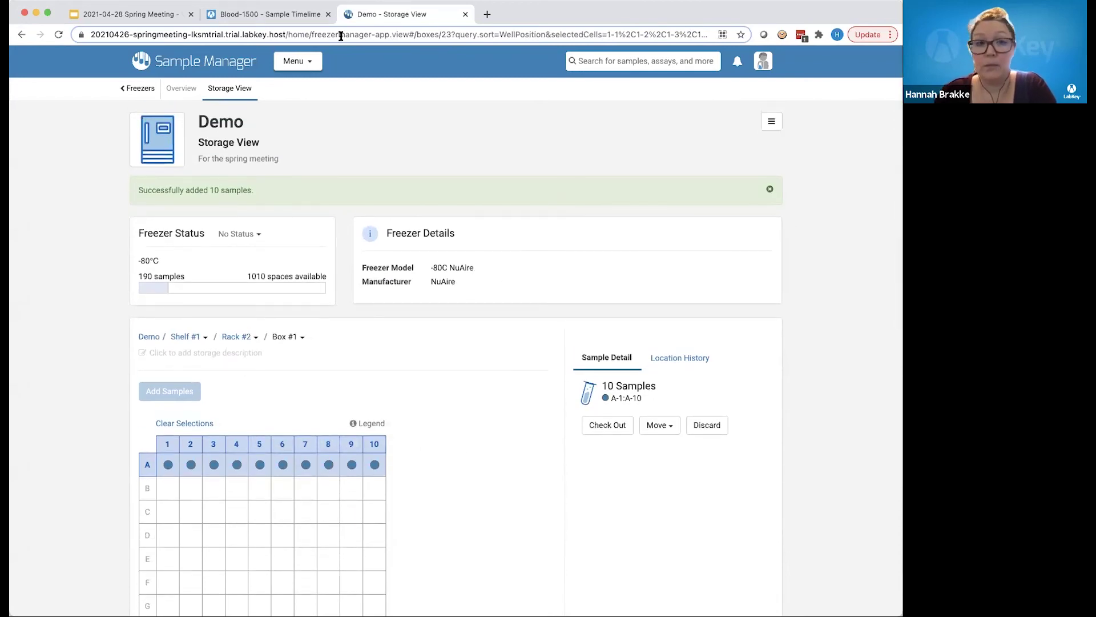
# - Reopen Spring meeting demo job from the personal workflow queue and complete its QC samples and Add samples to storage tasks
pyautogui.click(301, 64)
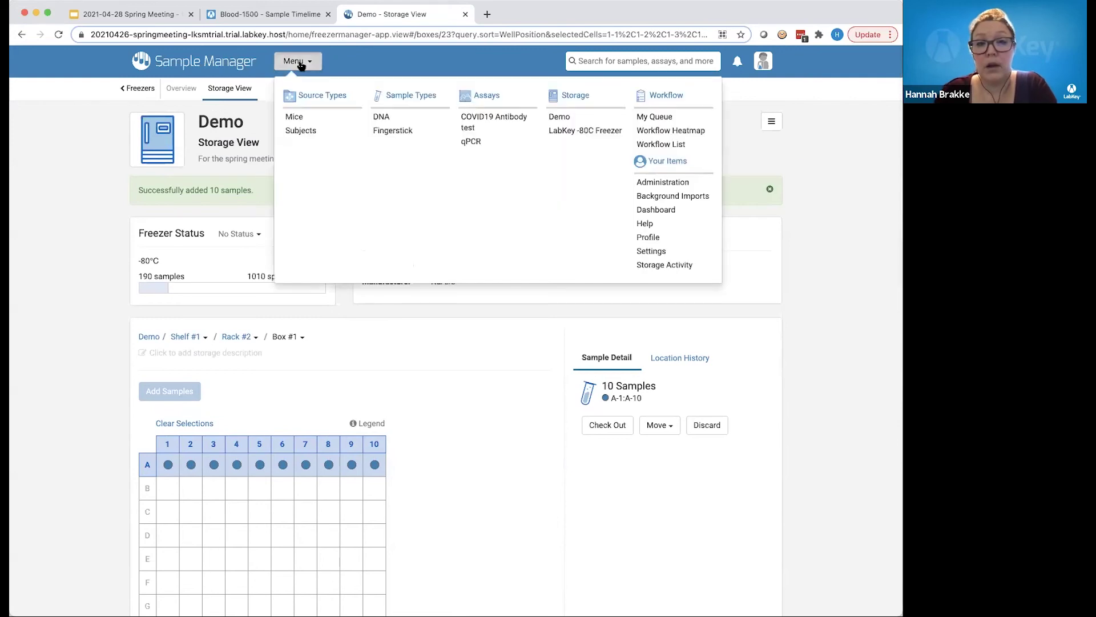
pyautogui.click(655, 117)
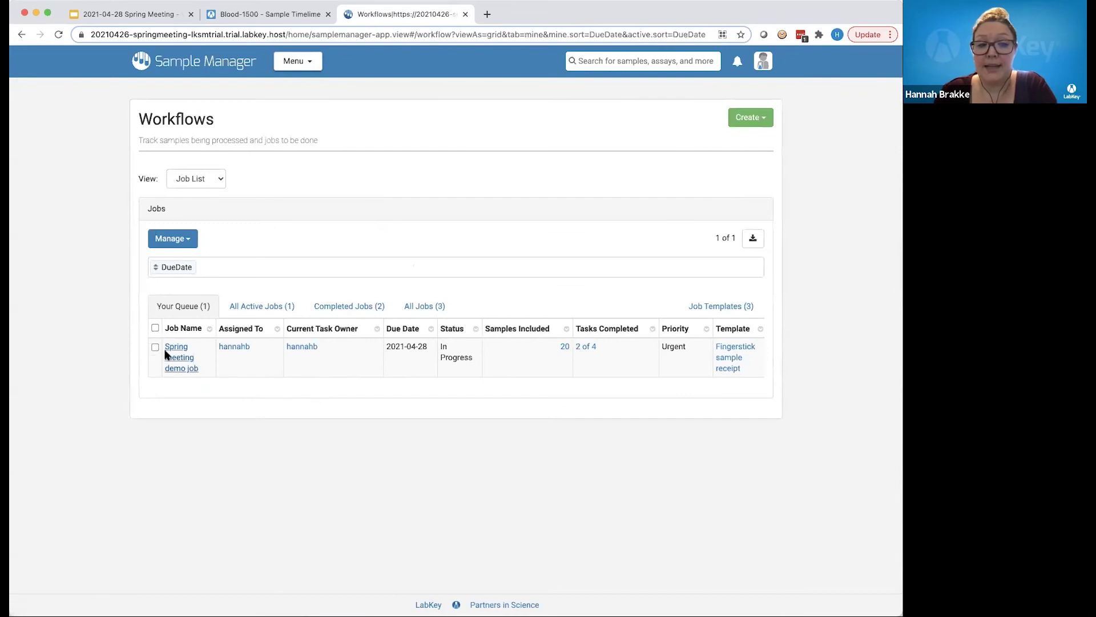
pyautogui.click(179, 370)
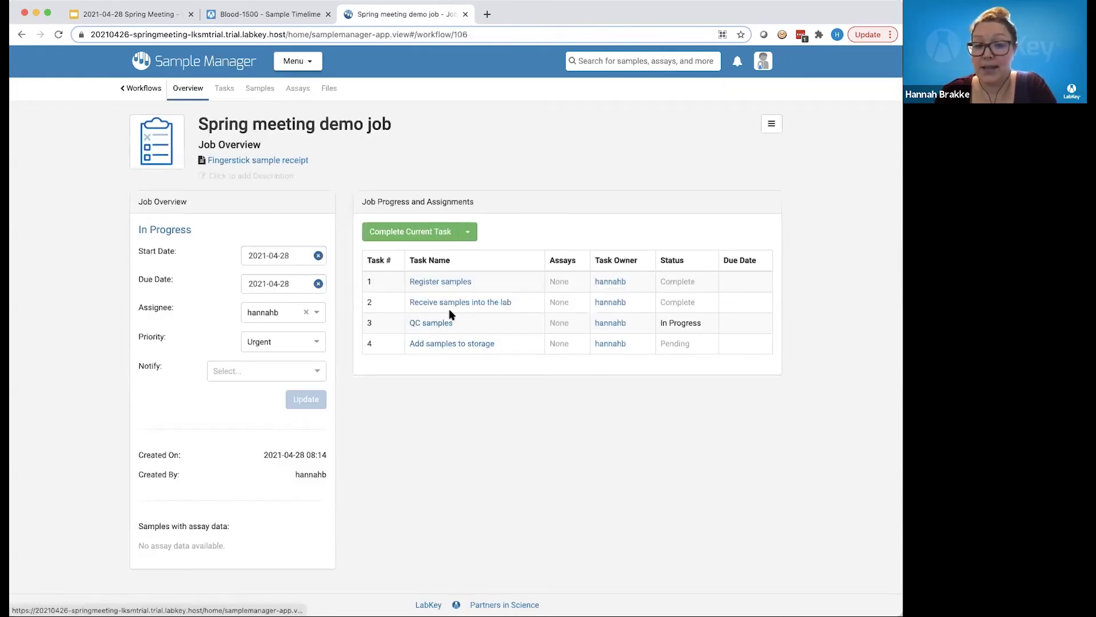
pyautogui.click(431, 323)
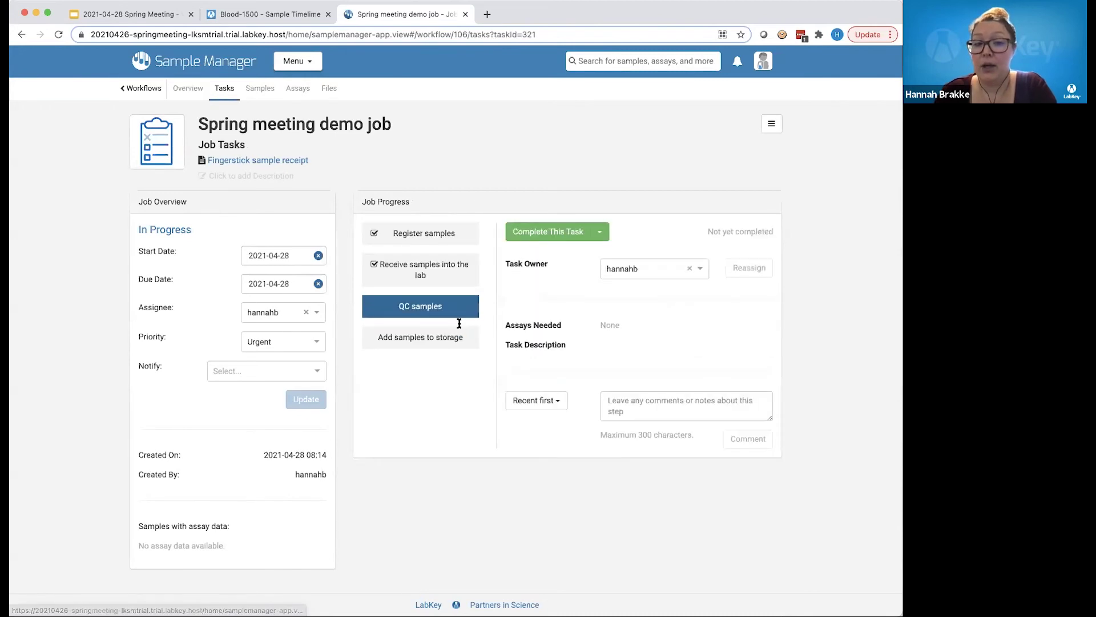
pyautogui.click(542, 235)
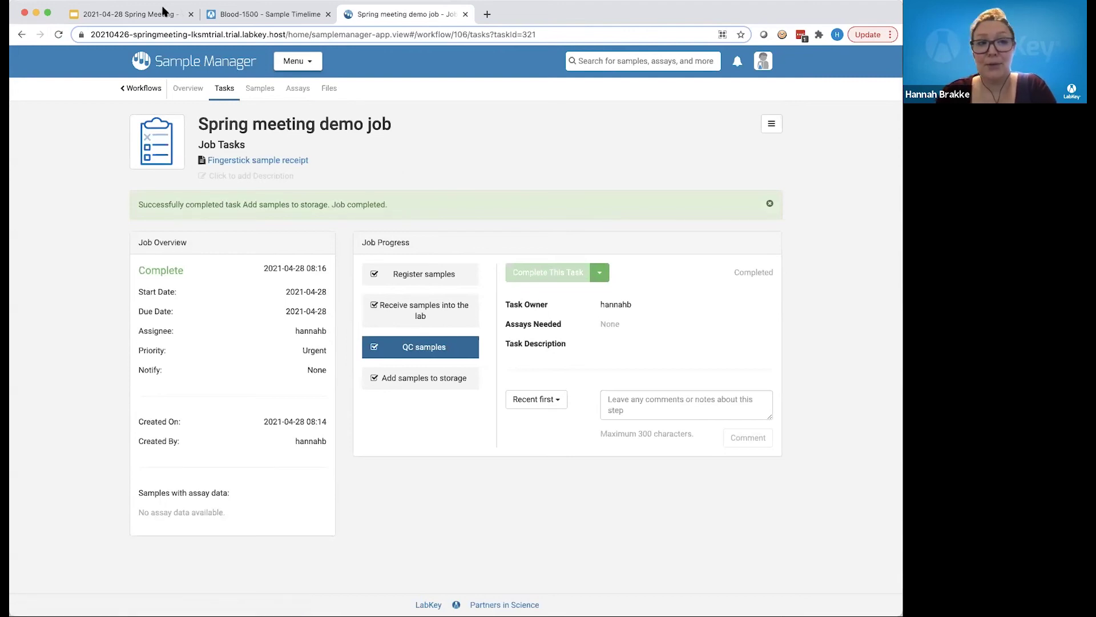
# - Switch to the Google Slides presentation and show its Getting Started and Questions slides
pyautogui.click(133, 13)
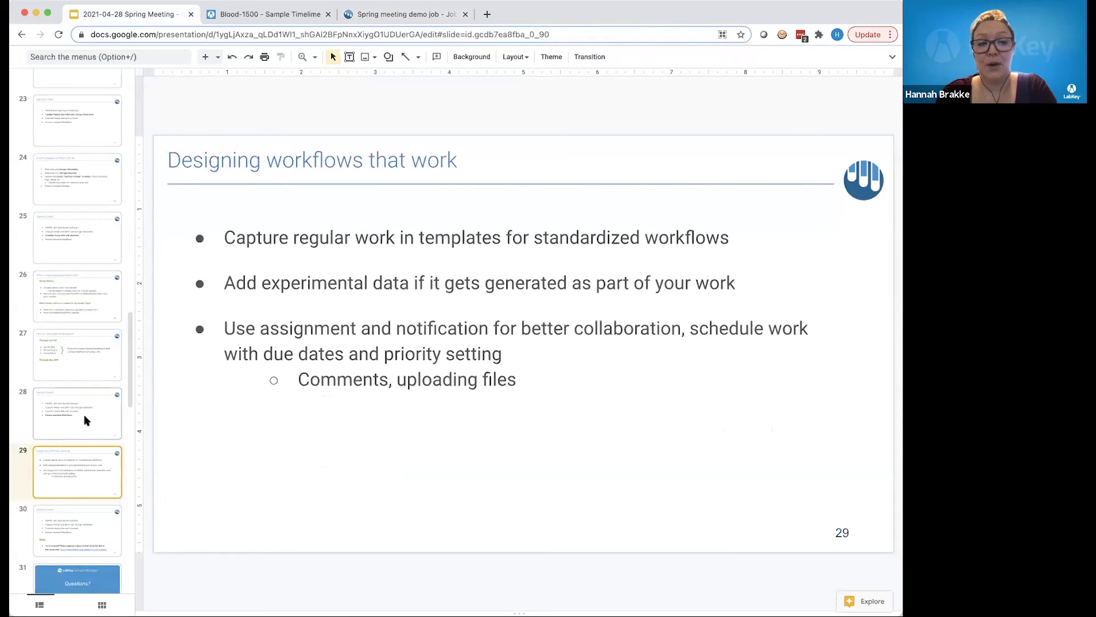
pyautogui.click(77, 529)
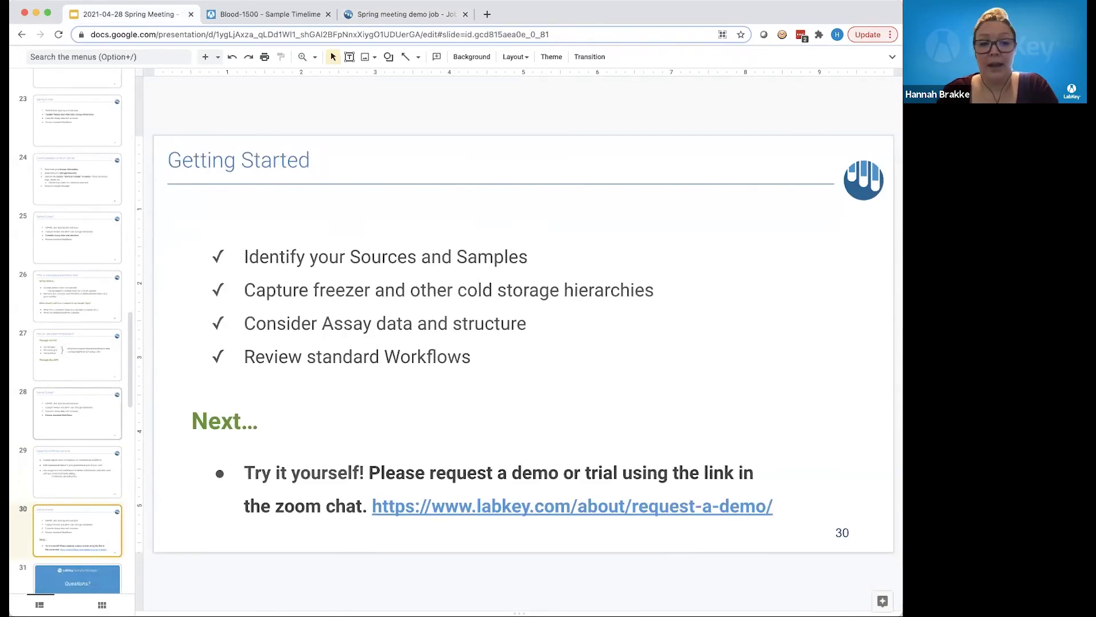
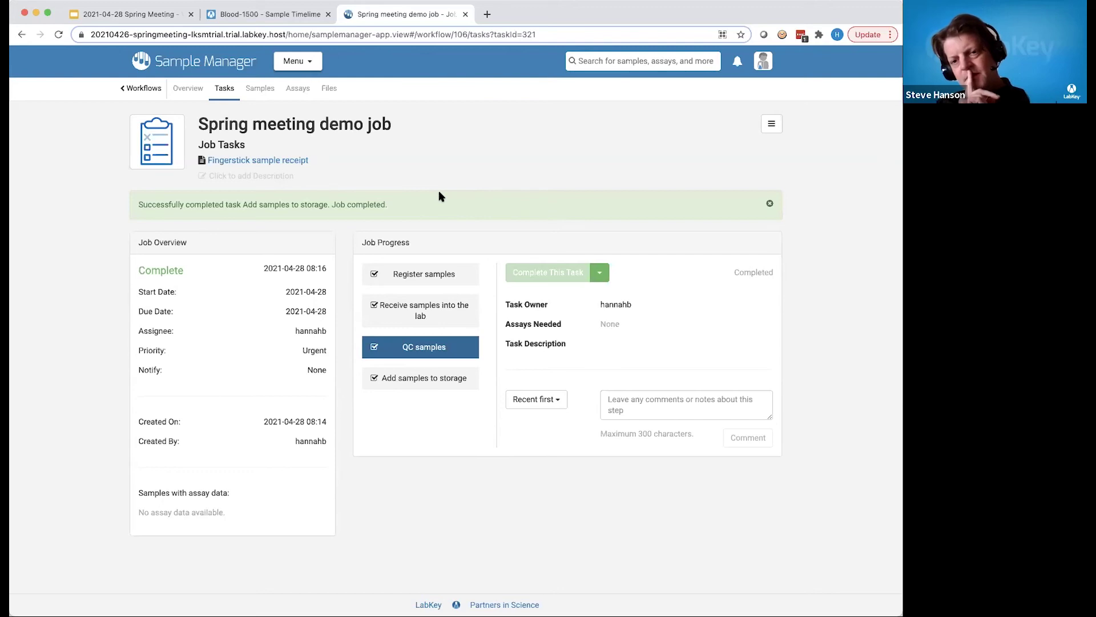
pyautogui.click(141, 21)
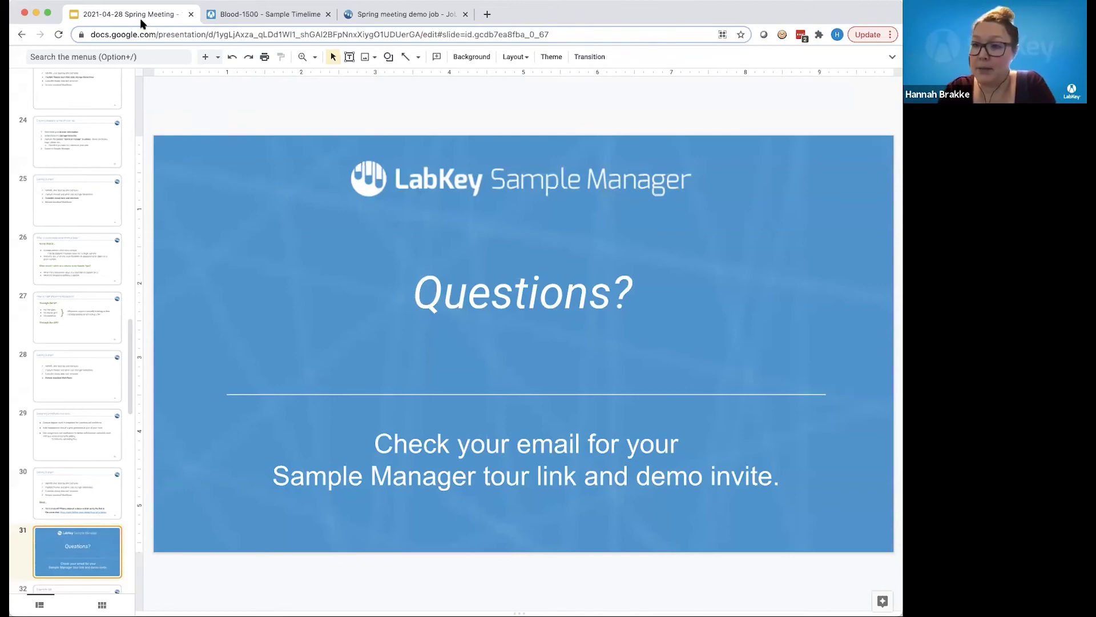
# - Switch back to the Sample Manager trial and open the Demo freezer's overview from the storage home
pyautogui.click(406, 15)
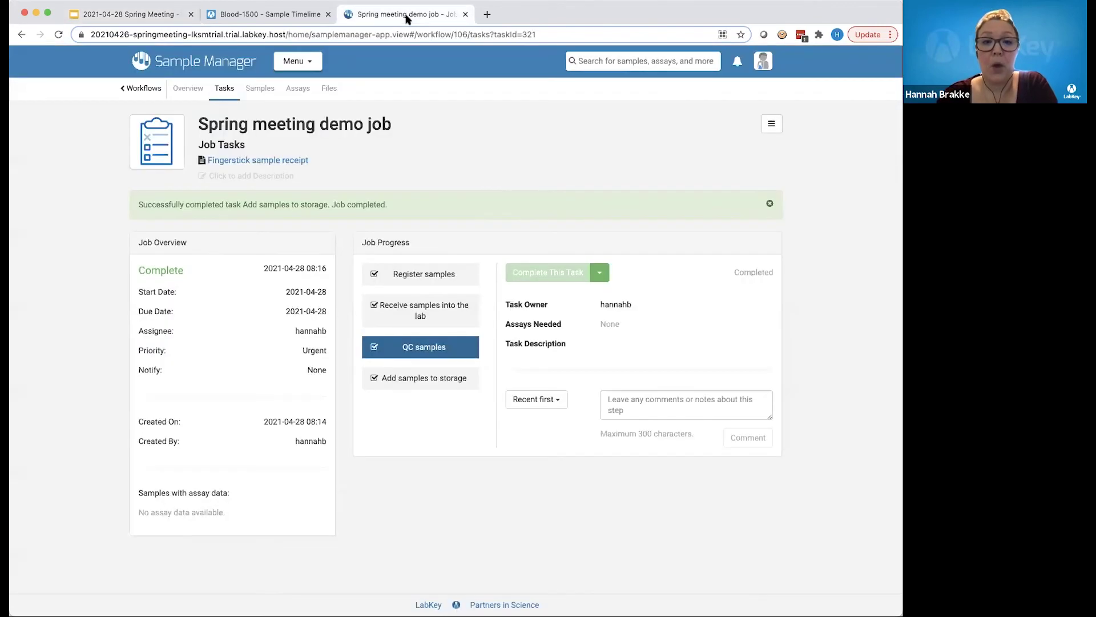
pyautogui.click(309, 61)
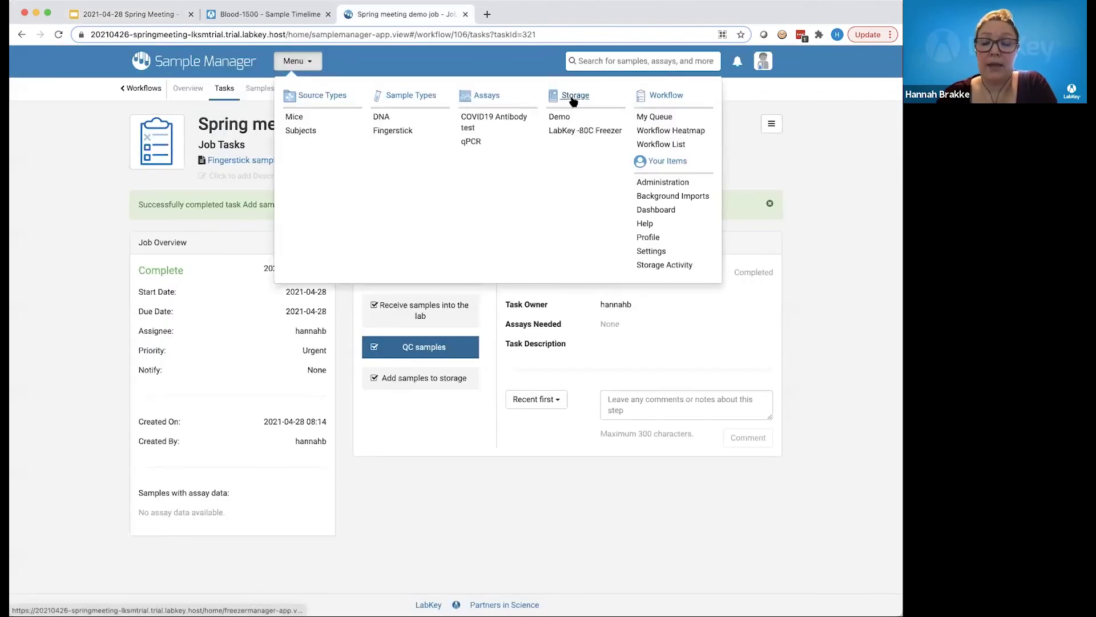
pyautogui.click(573, 99)
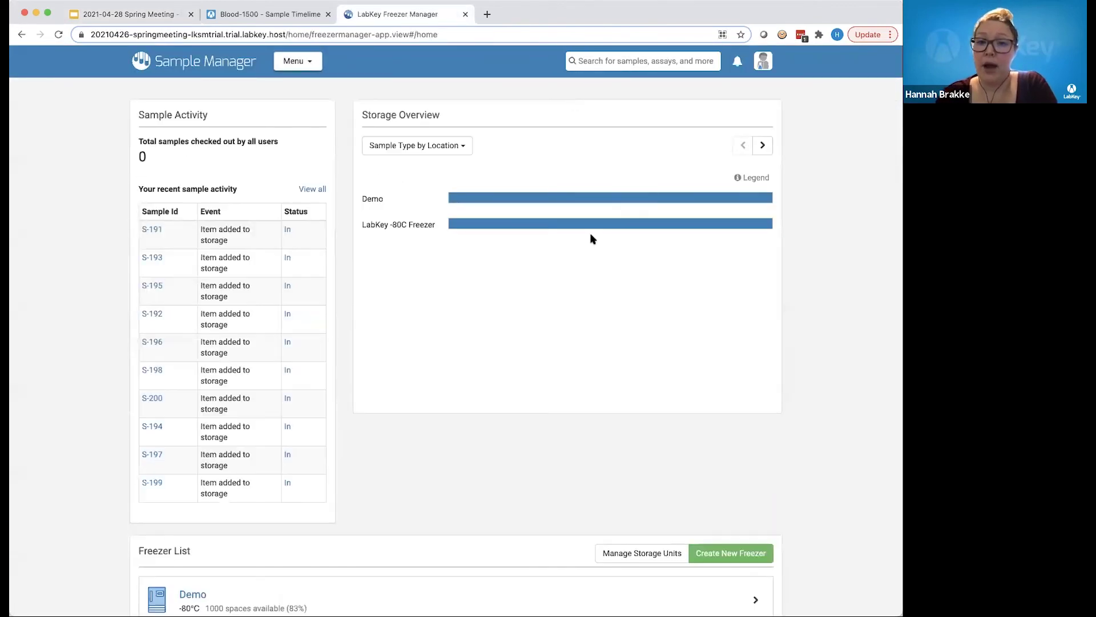
pyautogui.scroll(-3, 615, 431)
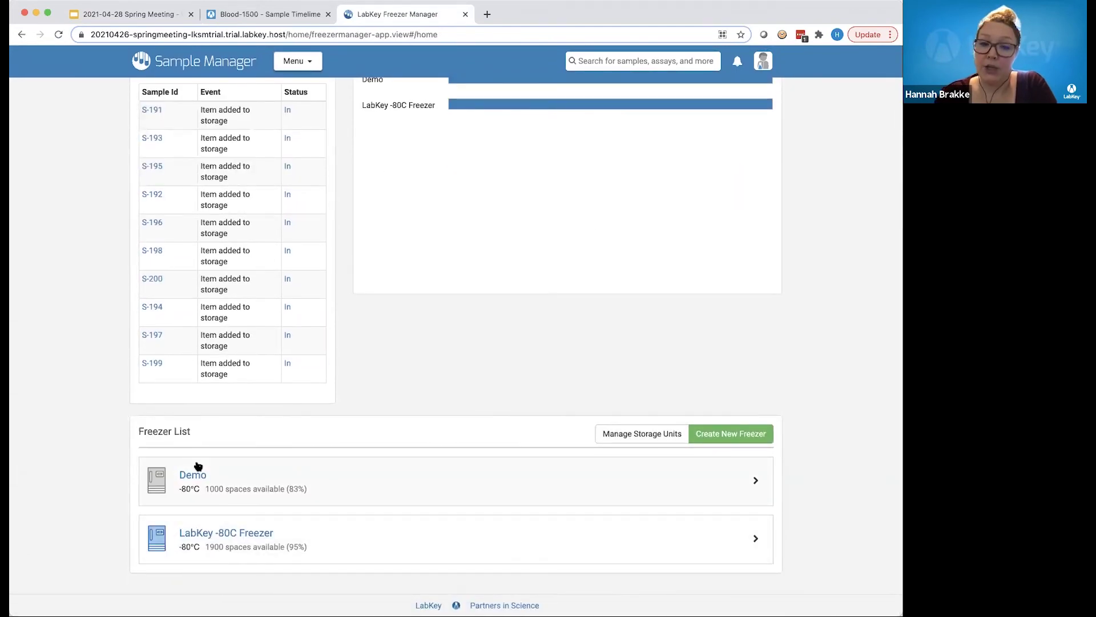
pyautogui.click(701, 469)
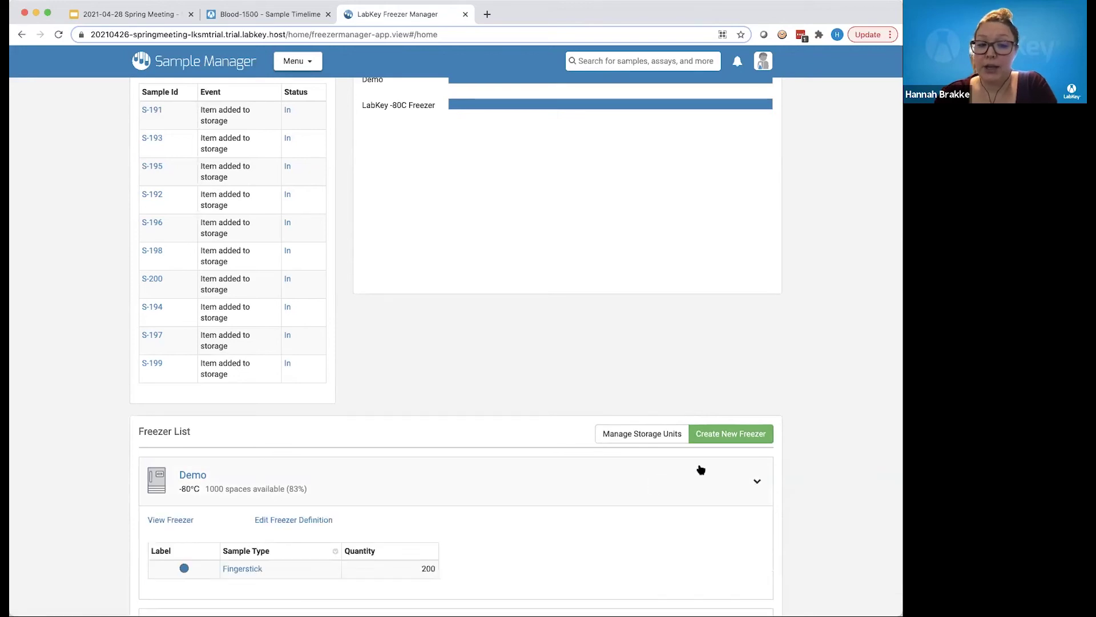
pyautogui.click(194, 475)
# - Rename the Demo freezer as Seattle/LabKeyBuilding/Griffin/Demo and save the updated freezer
pyautogui.click(771, 123)
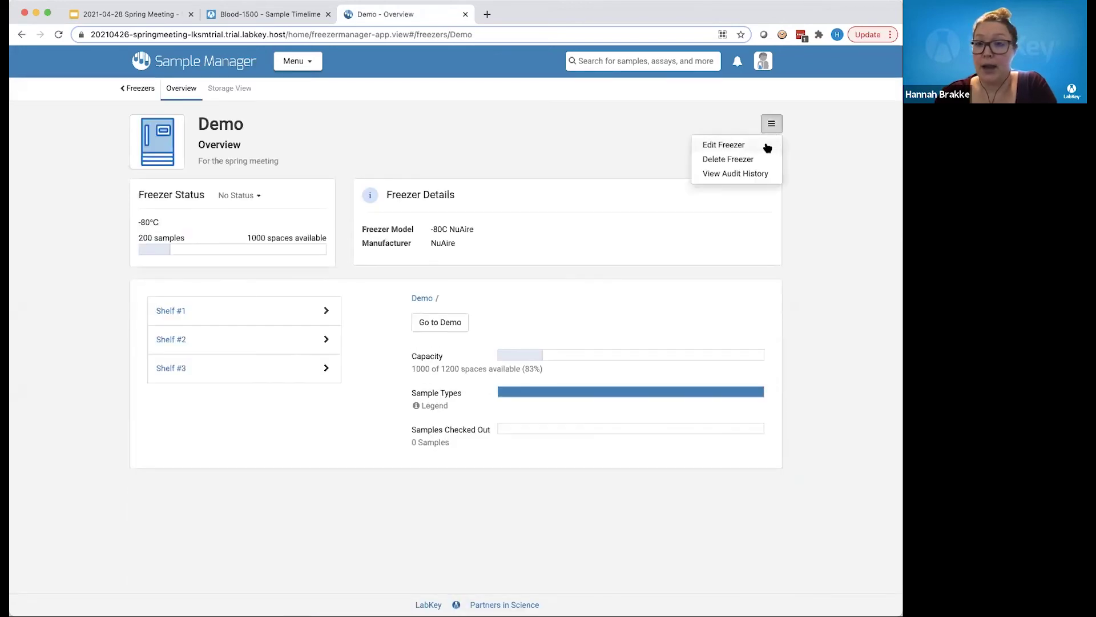
pyautogui.click(767, 146)
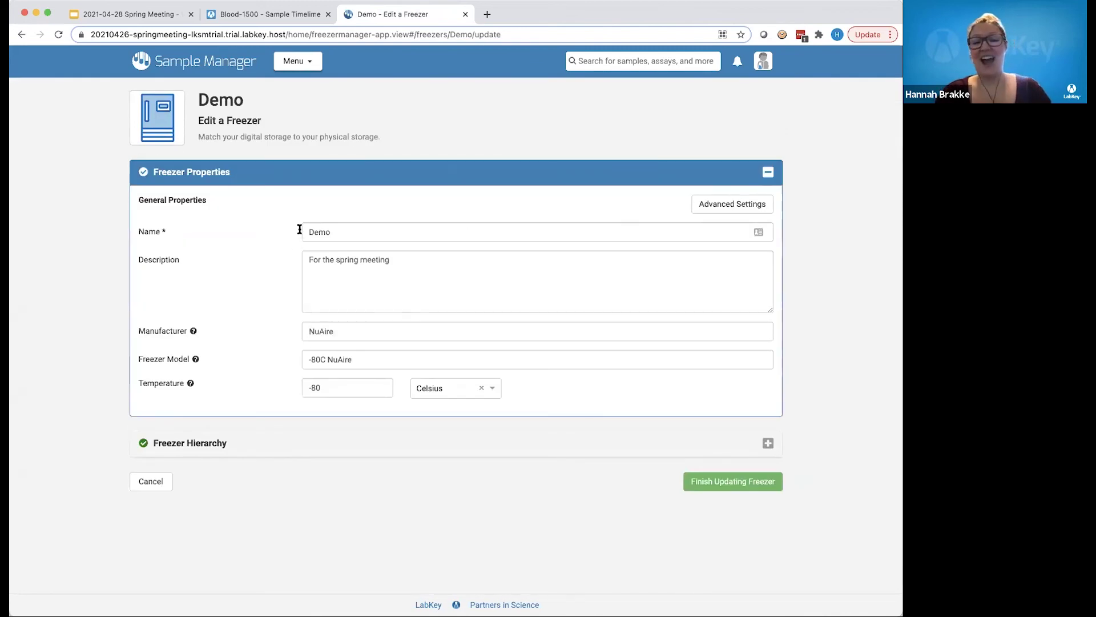
pyautogui.click(307, 231)
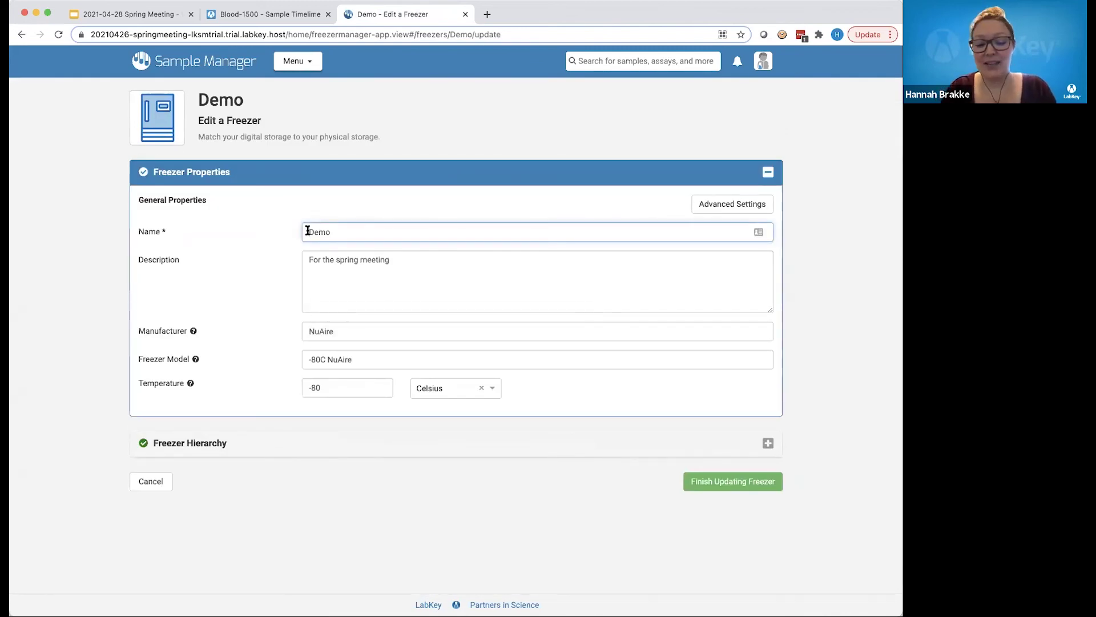
pyautogui.write('Seatt')
pyautogui.write('le/LabKey')
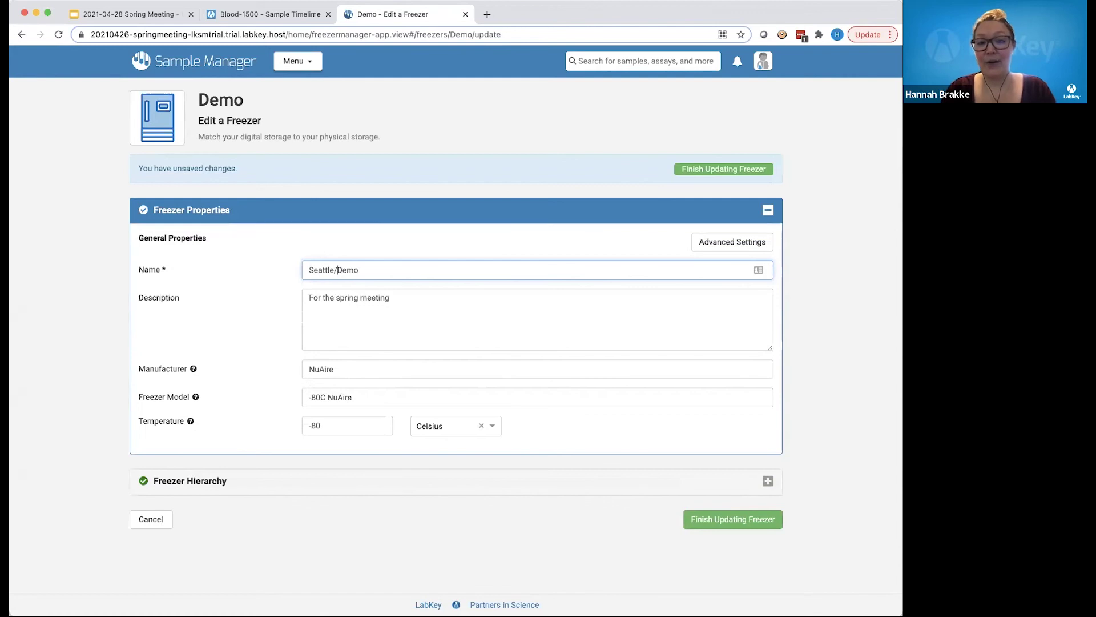
pyautogui.write('Building/')
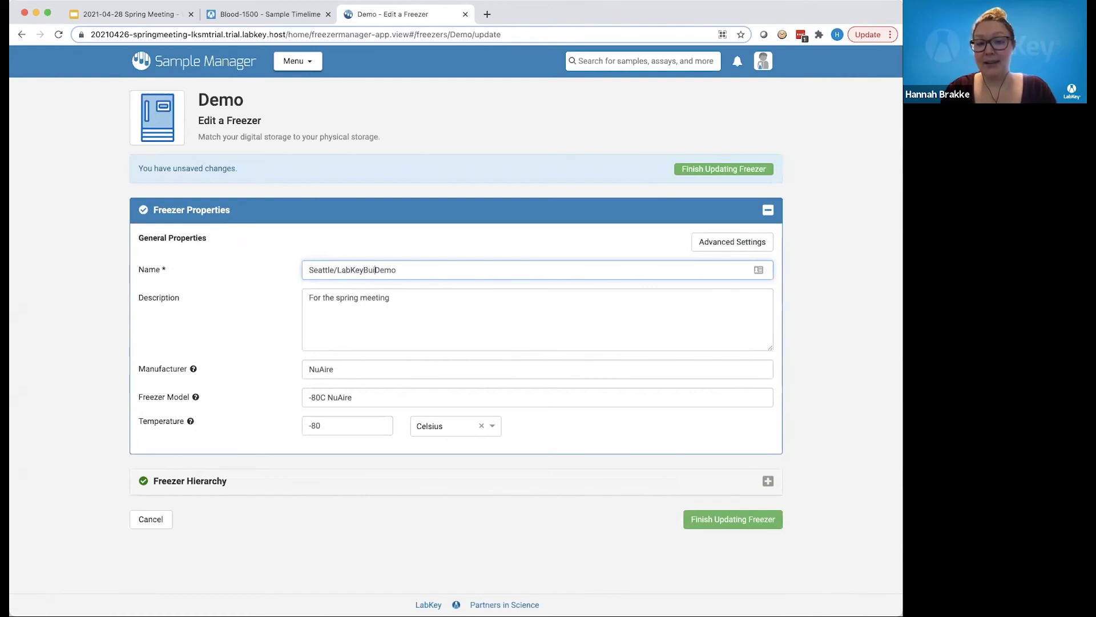
pyautogui.write('Griffin/')
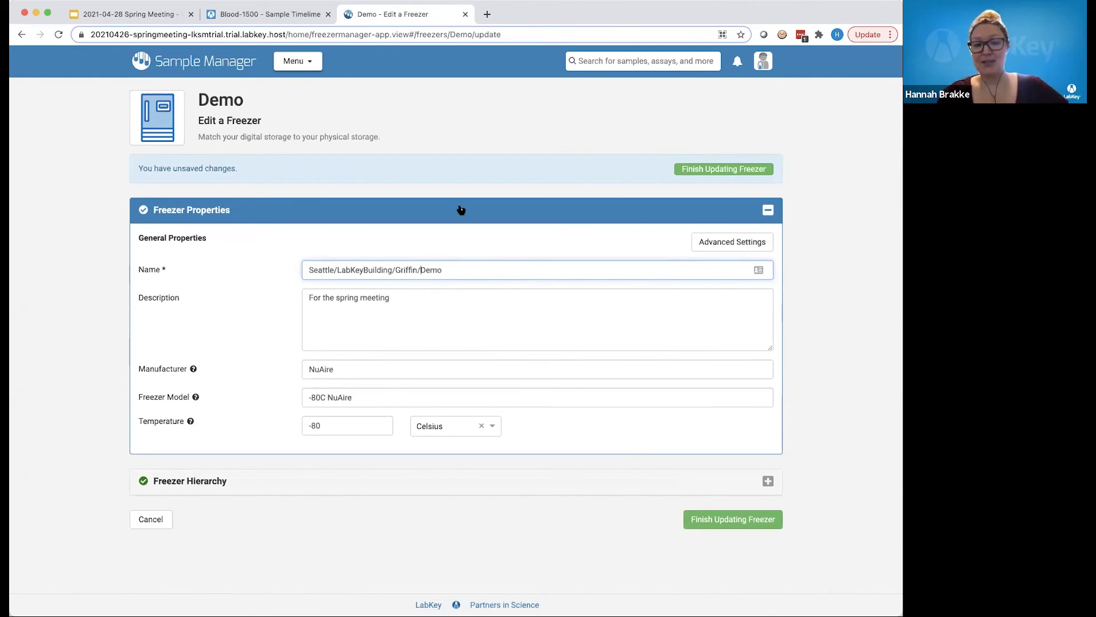
pyautogui.click(733, 521)
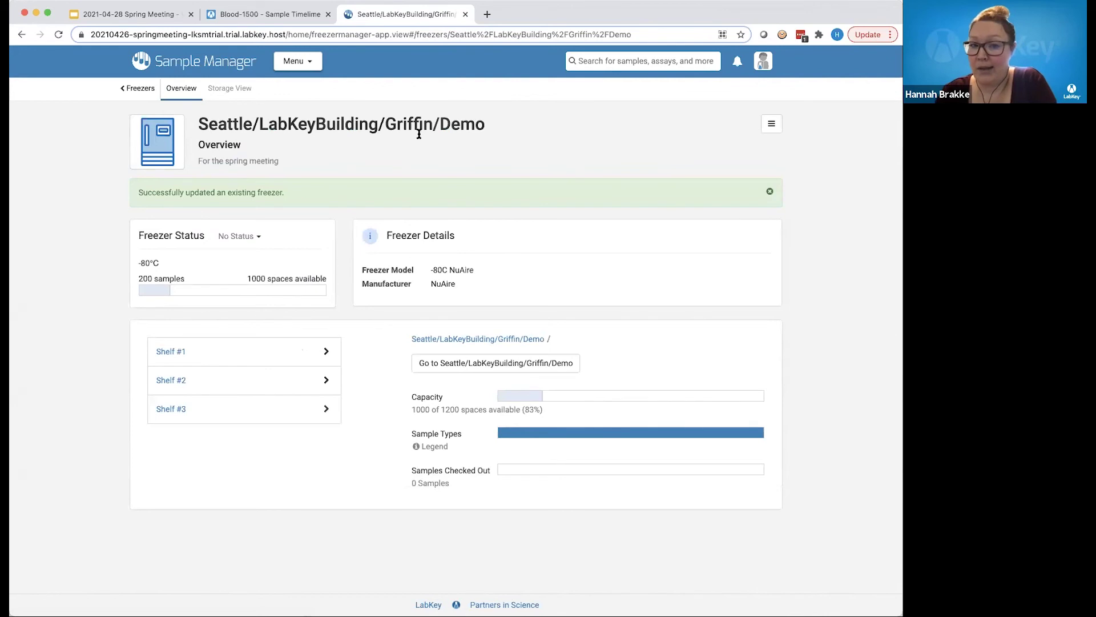
# - Review the properties and advanced settings of the LabKey -80C Freezer without changing them, and return to the freezer list
pyautogui.click(131, 90)
pyautogui.scroll(-1, 442, 482)
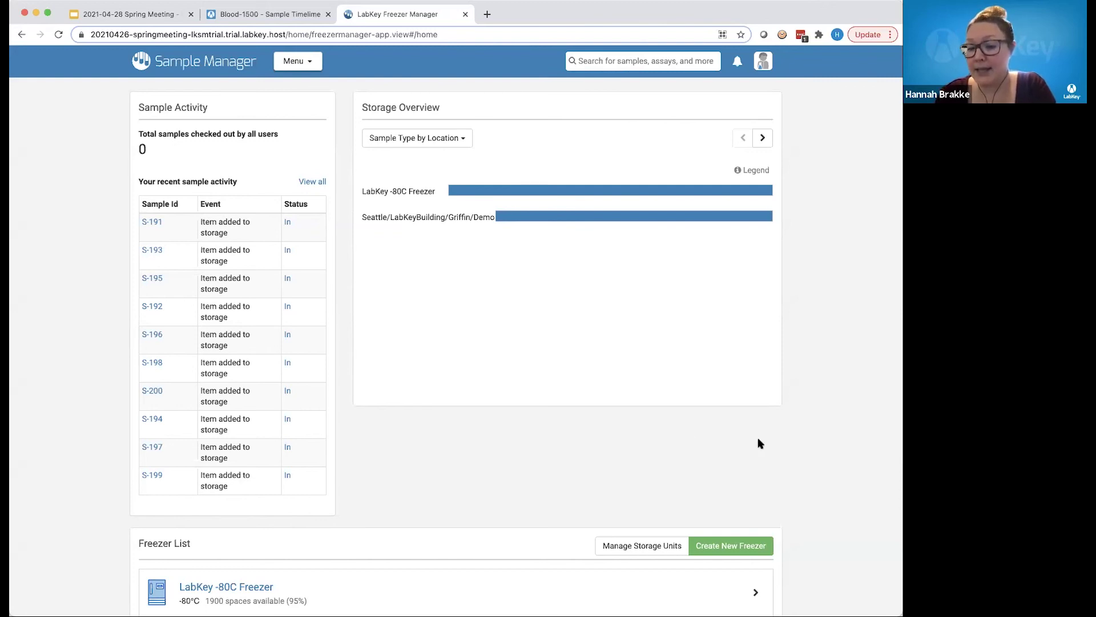
pyautogui.scroll(-1, 702, 494)
pyautogui.scroll(-2, 702, 494)
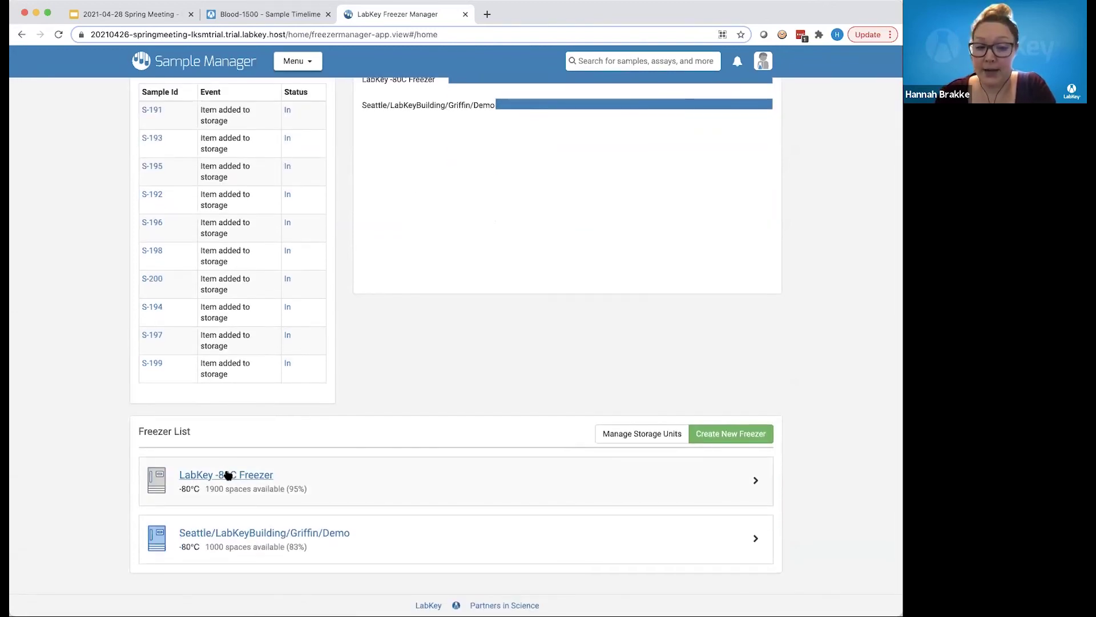
pyautogui.click(228, 474)
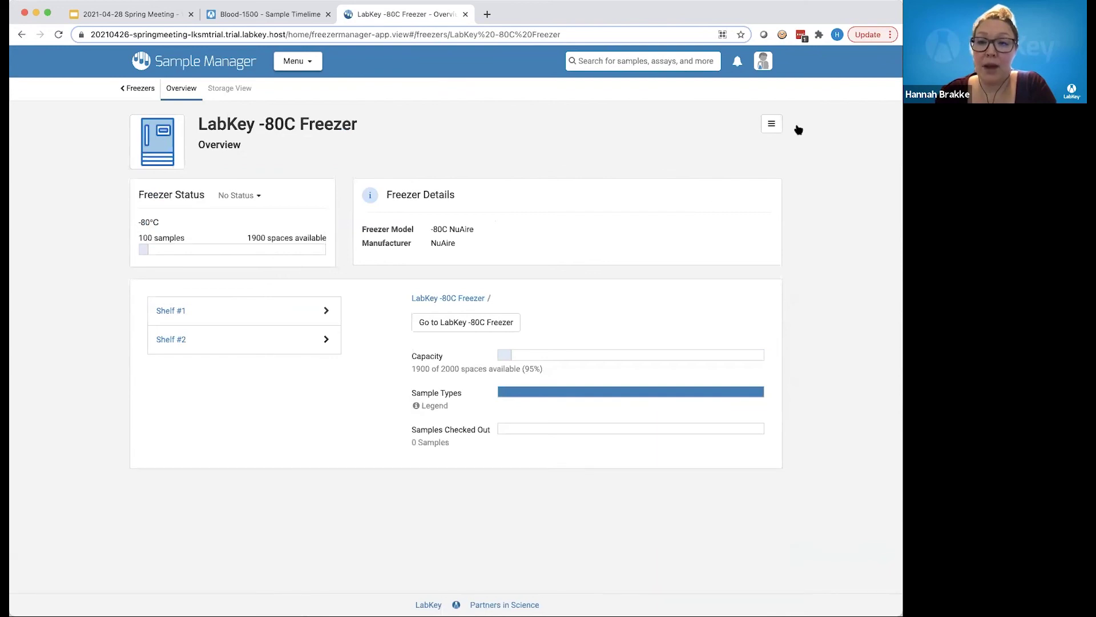
pyautogui.click(772, 123)
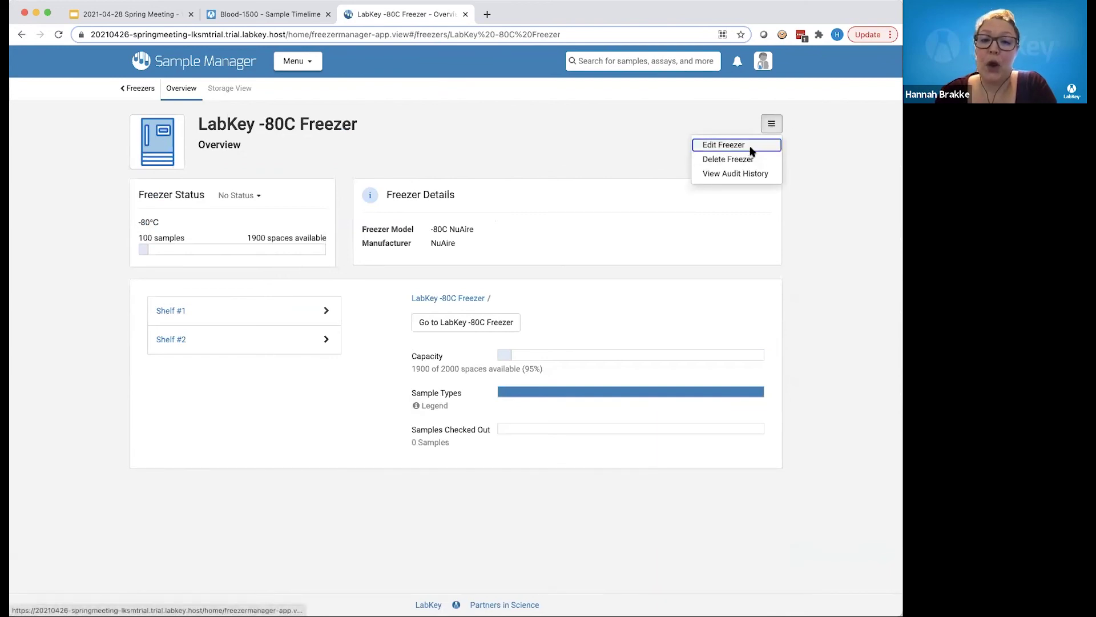
pyautogui.click(726, 145)
pyautogui.click(718, 207)
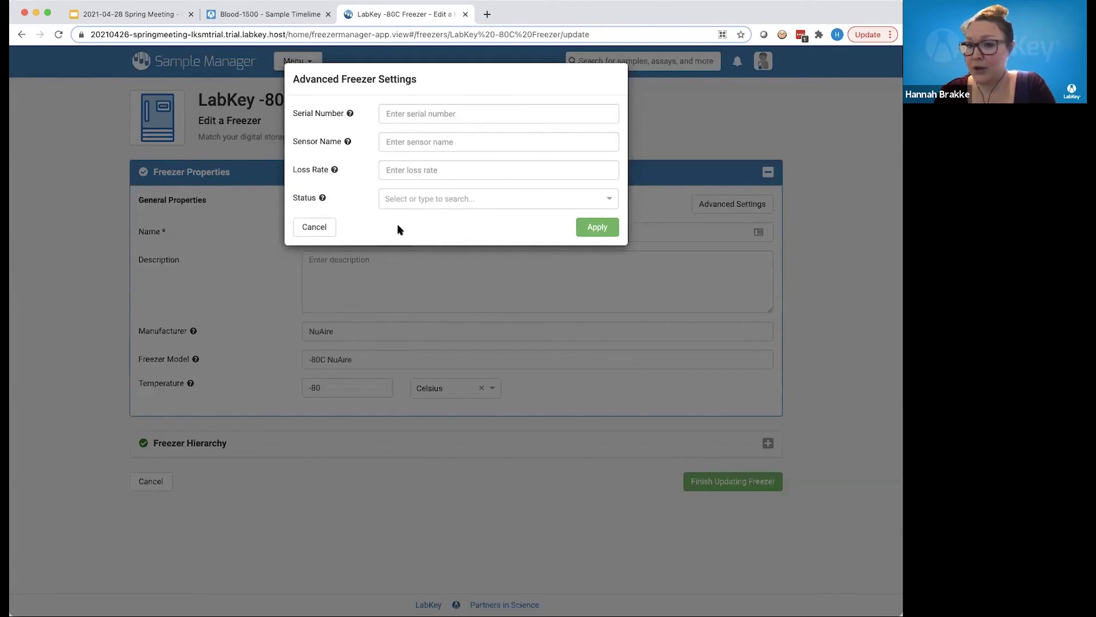
pyautogui.click(318, 227)
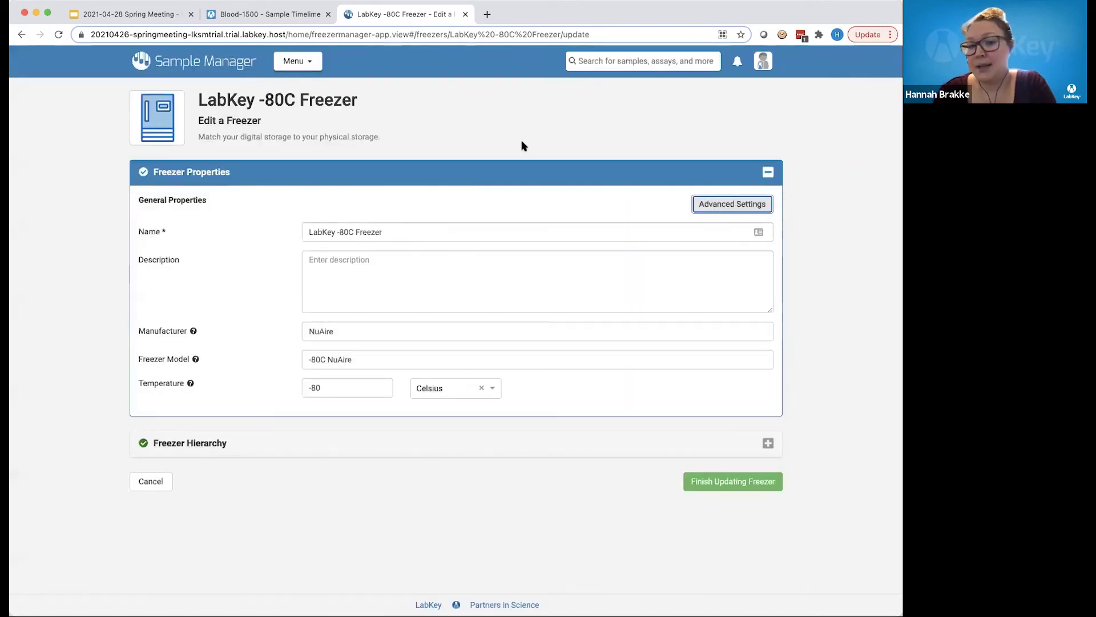
pyautogui.click(151, 481)
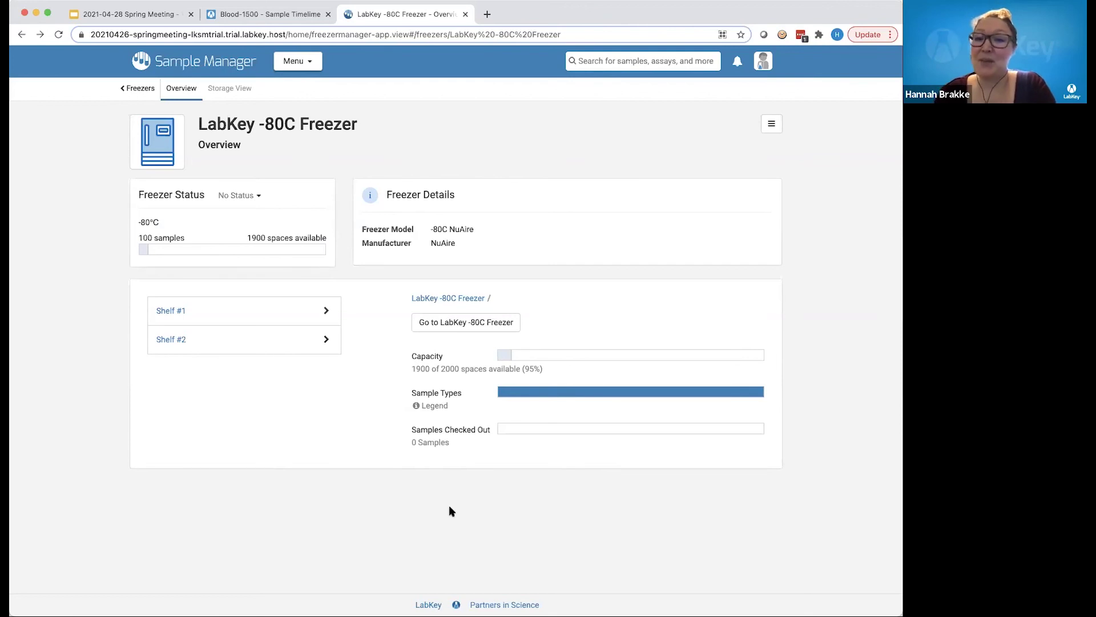
pyautogui.click(142, 90)
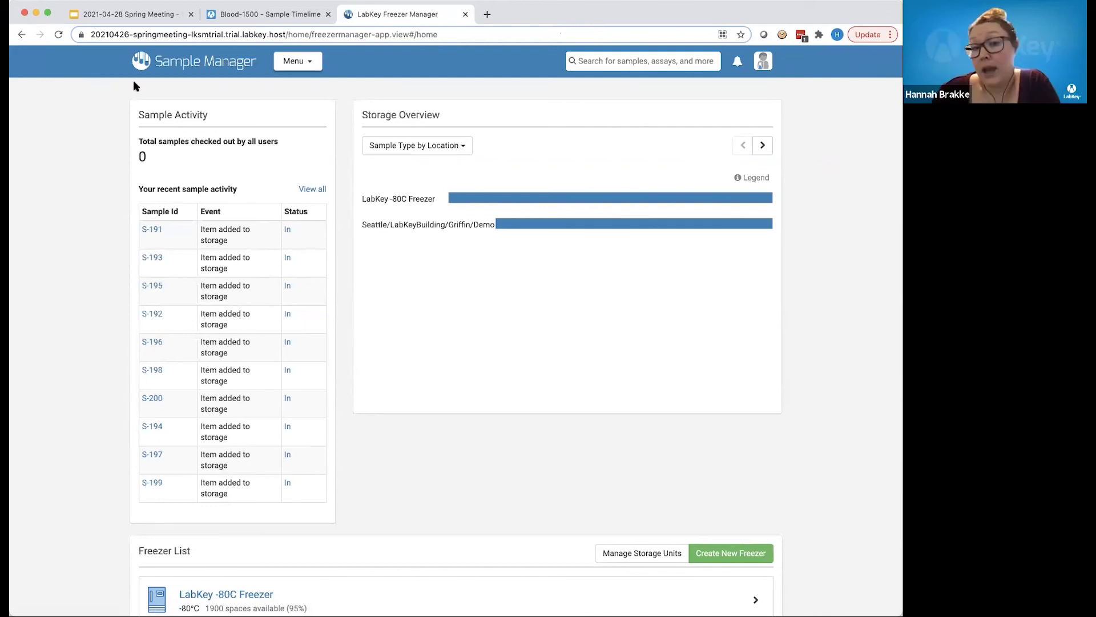
# - Compare the source types, sample types, assays and storage defined in the trial and in the example site holding Blood-1500
pyautogui.click(304, 63)
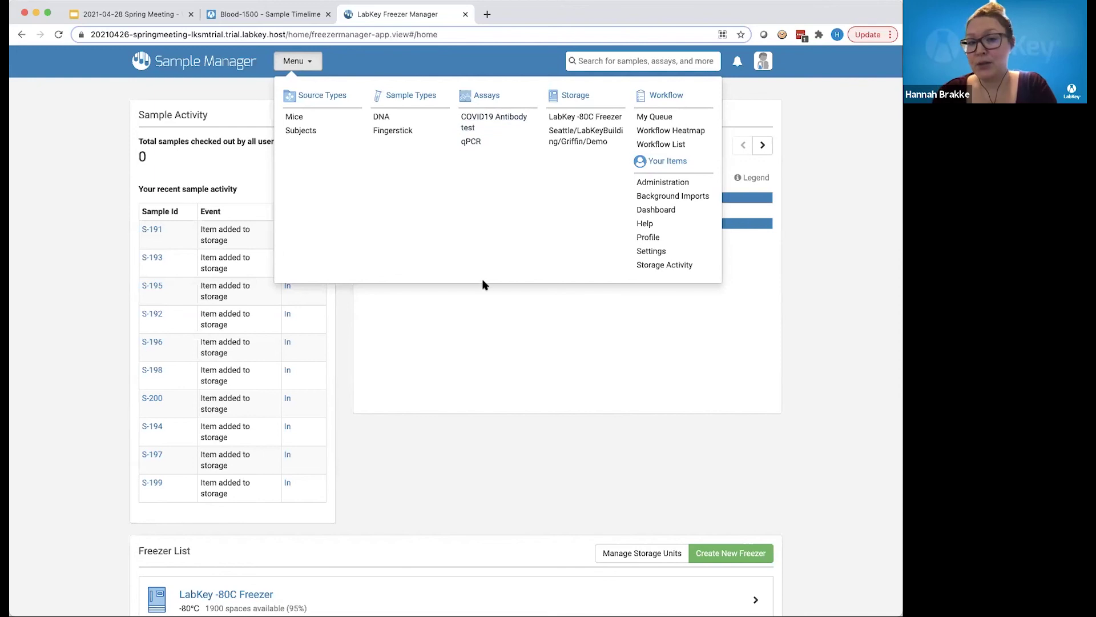
pyautogui.click(273, 13)
pyautogui.click(308, 61)
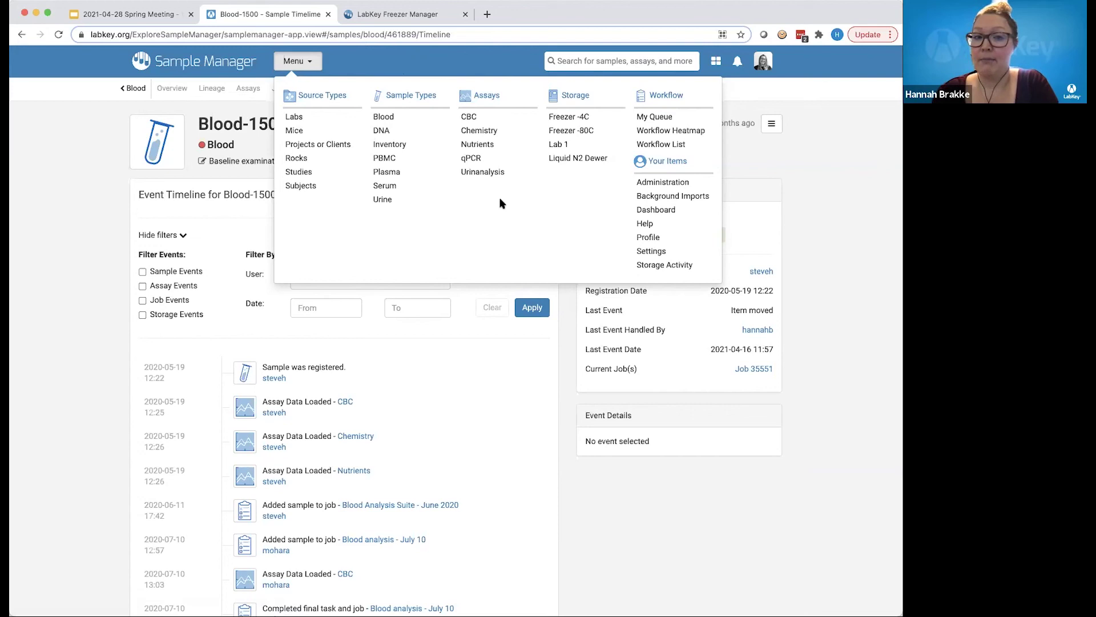
# - Return to the trial, deselect all Fingerstick samples and open the Fingerstick sample type design for editing
pyautogui.click(394, 13)
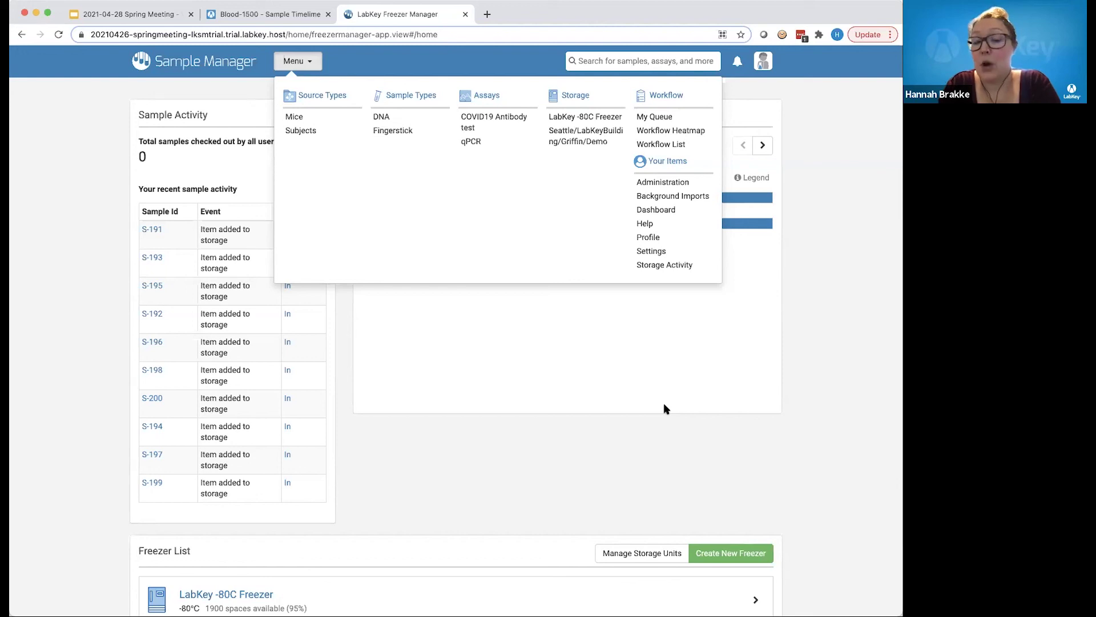
pyautogui.click(402, 131)
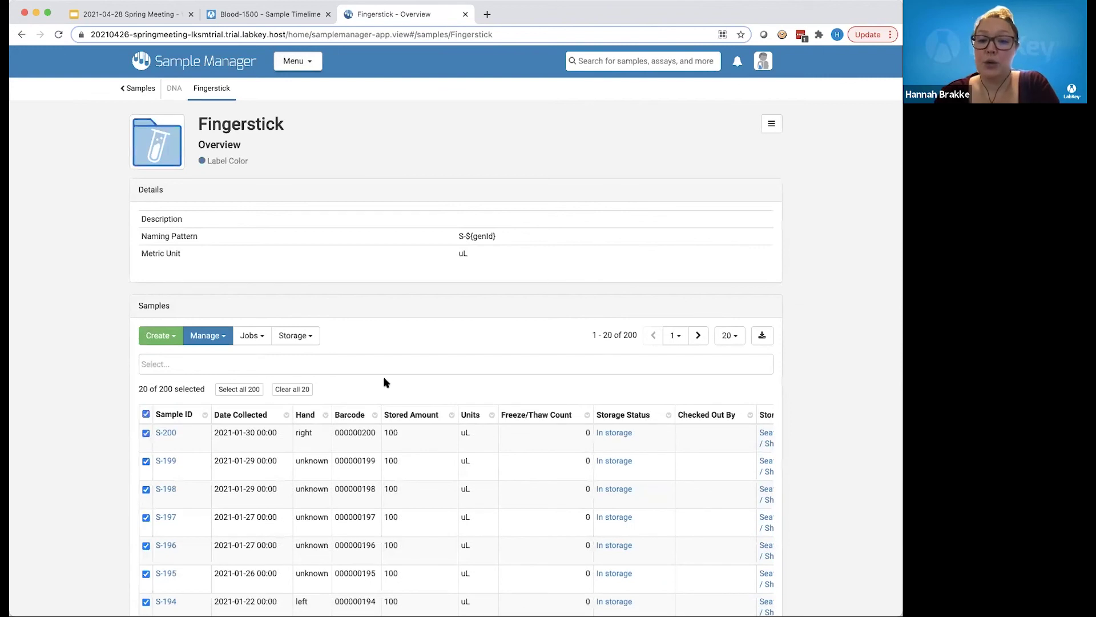
pyautogui.click(146, 413)
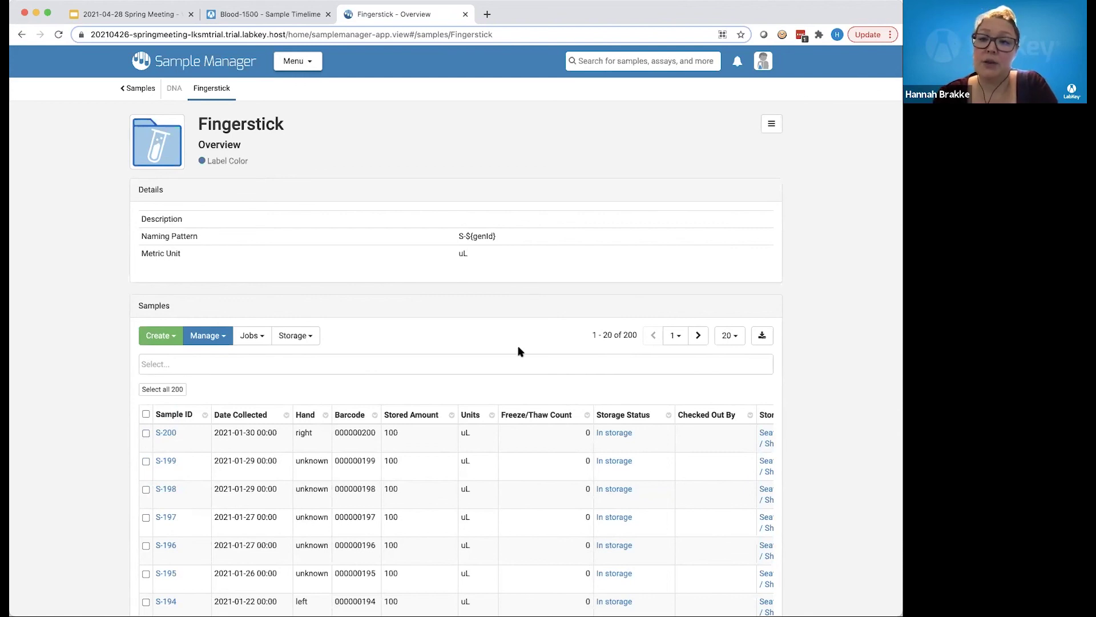
pyautogui.click(771, 125)
pyautogui.click(744, 146)
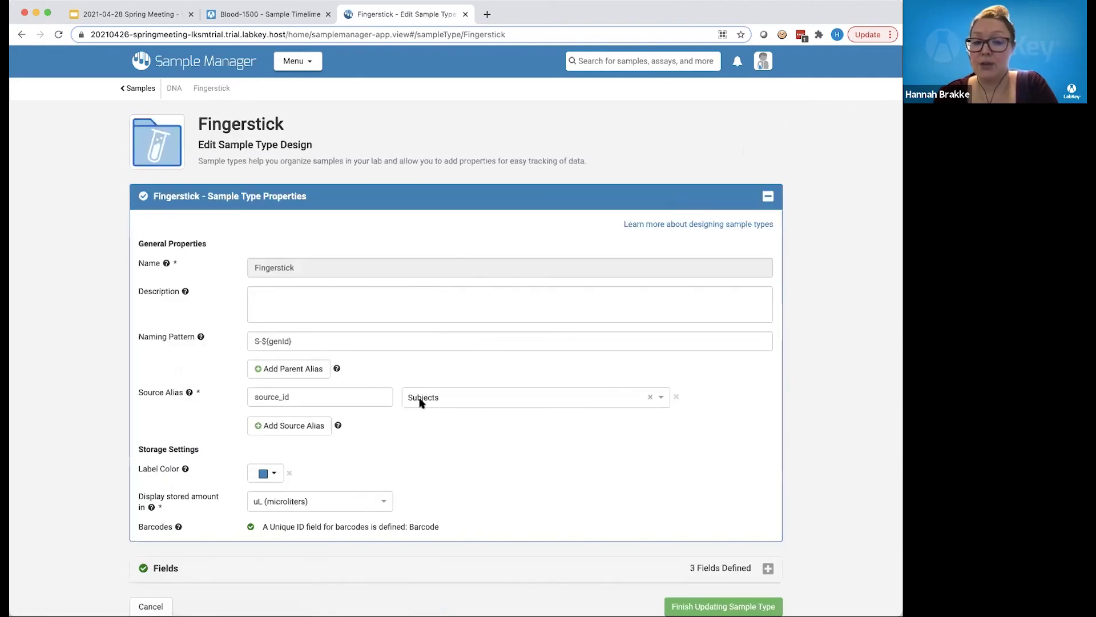
pyautogui.click(264, 432)
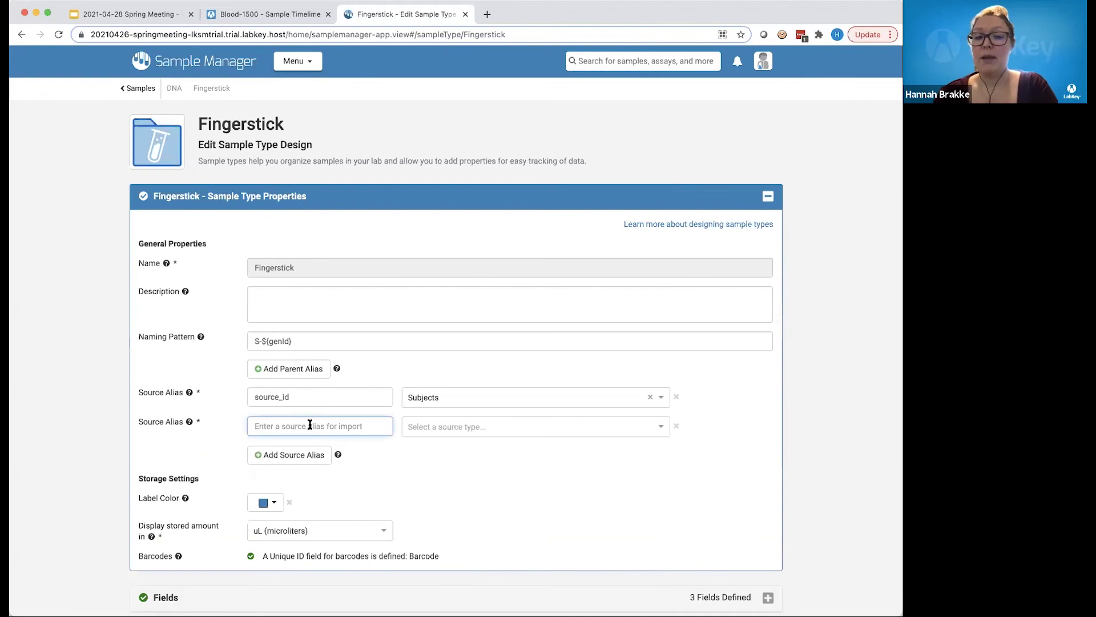
pyautogui.click(310, 425)
pyautogui.write('sample')
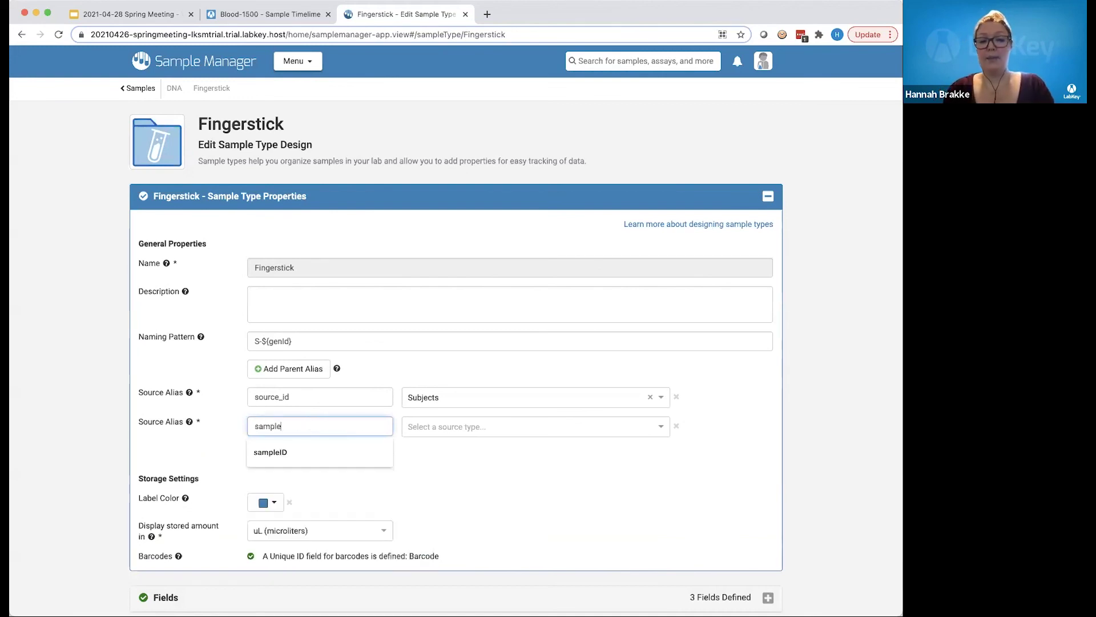
pyautogui.write('_id')
pyautogui.click(526, 426)
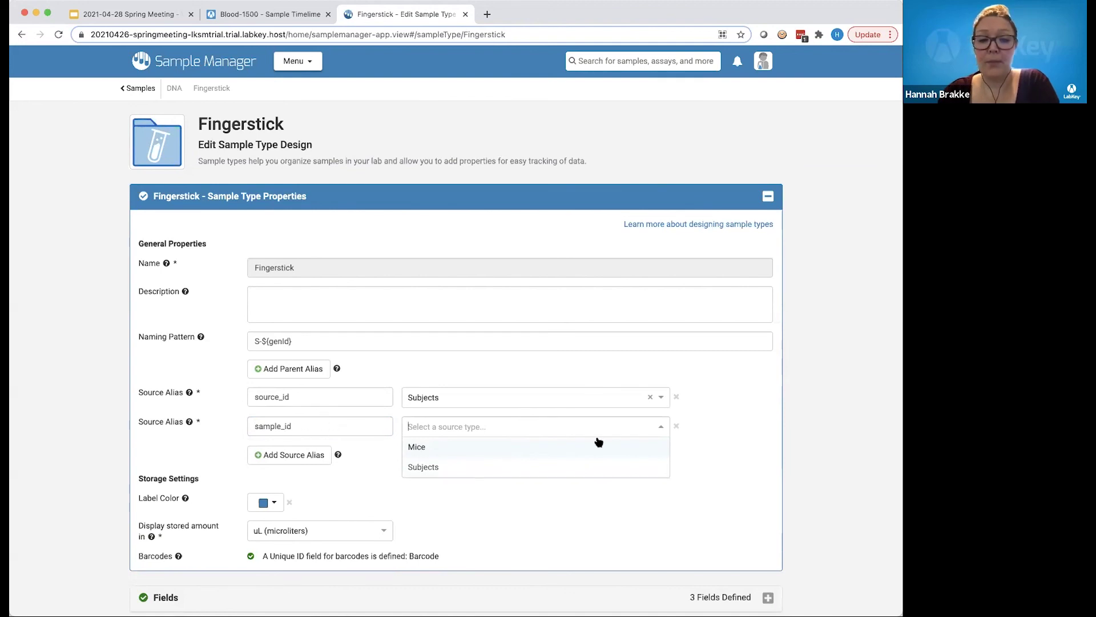
pyautogui.click(676, 426)
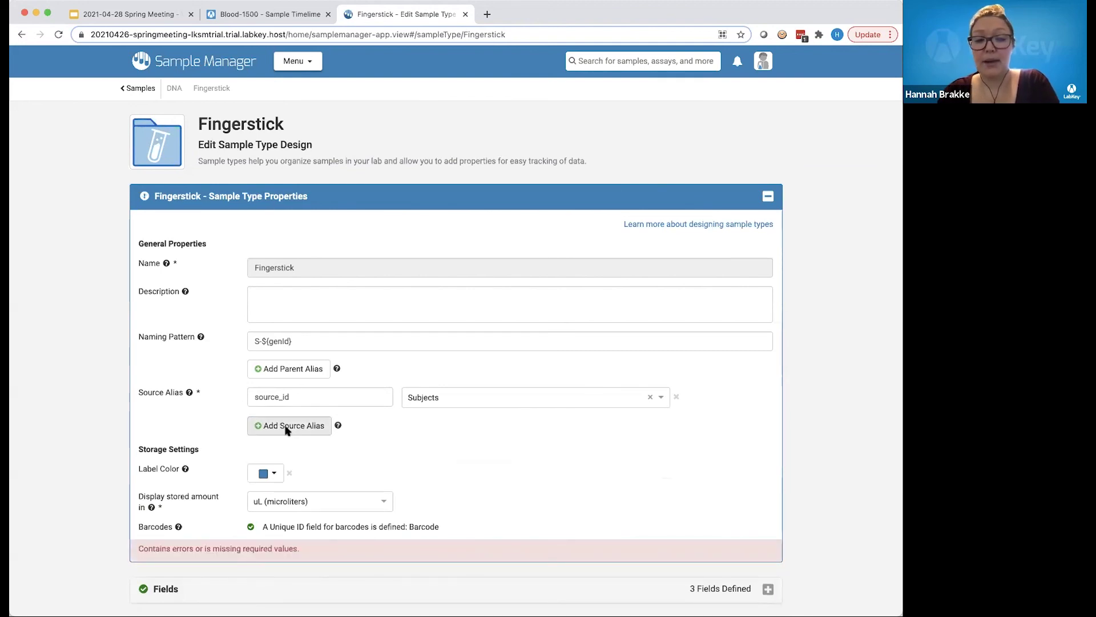
# - Add a parent alias named sample_id to the Fingerstick design, using DNA as the parent sample type
pyautogui.click(308, 370)
pyautogui.write('sample_id')
pyautogui.click(517, 369)
pyautogui.click(493, 407)
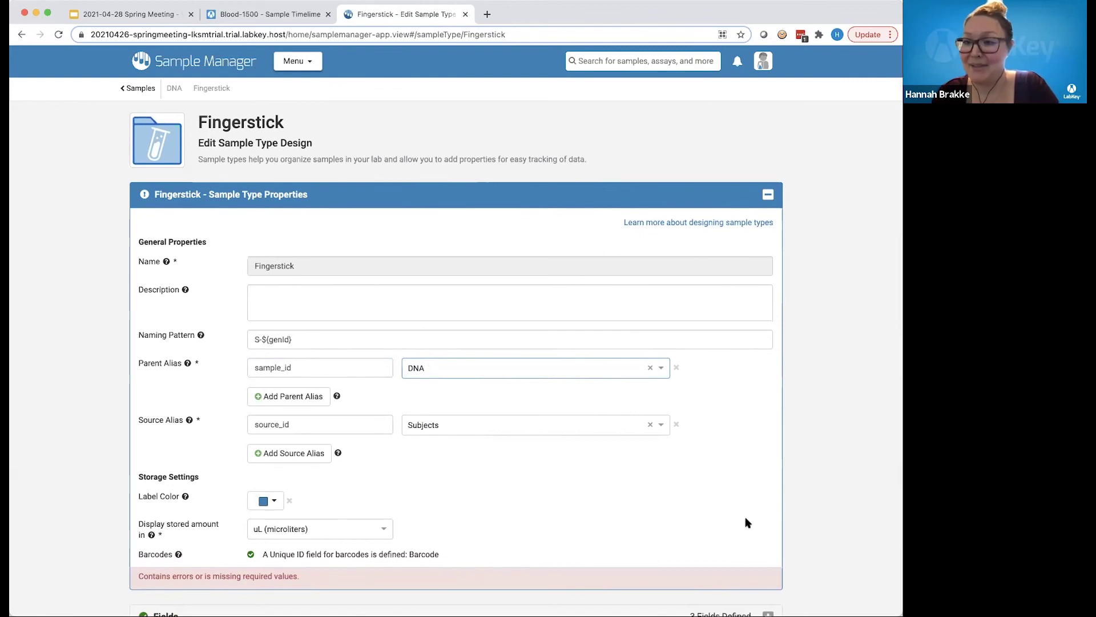
# - Save the updated Fingerstick sample type design with its new parent alias
pyautogui.scroll(-2, 747, 522)
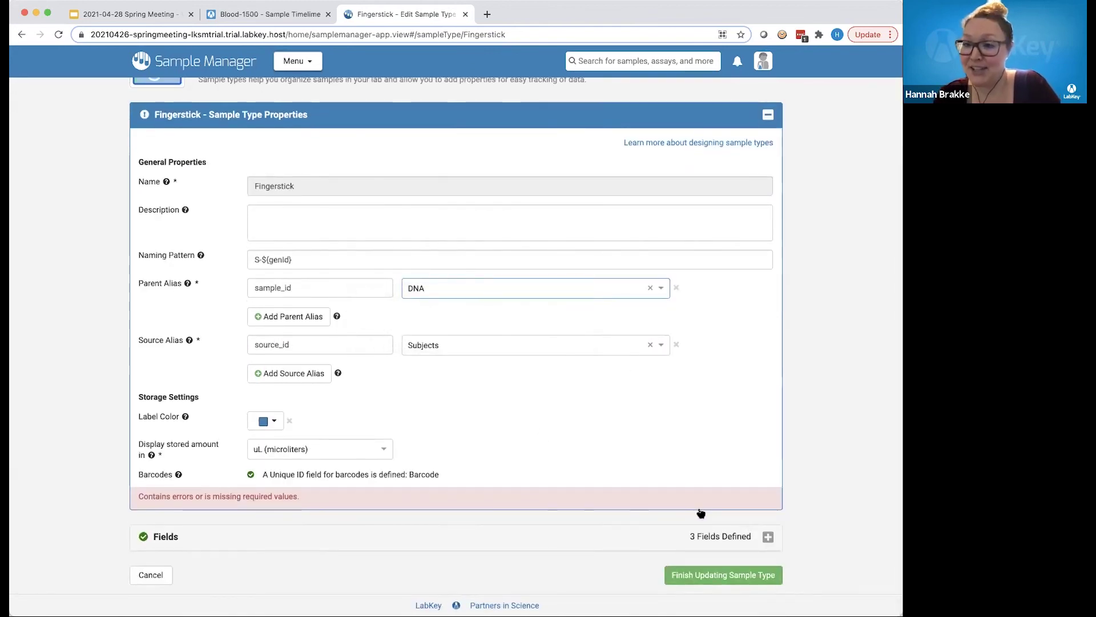
pyautogui.click(689, 575)
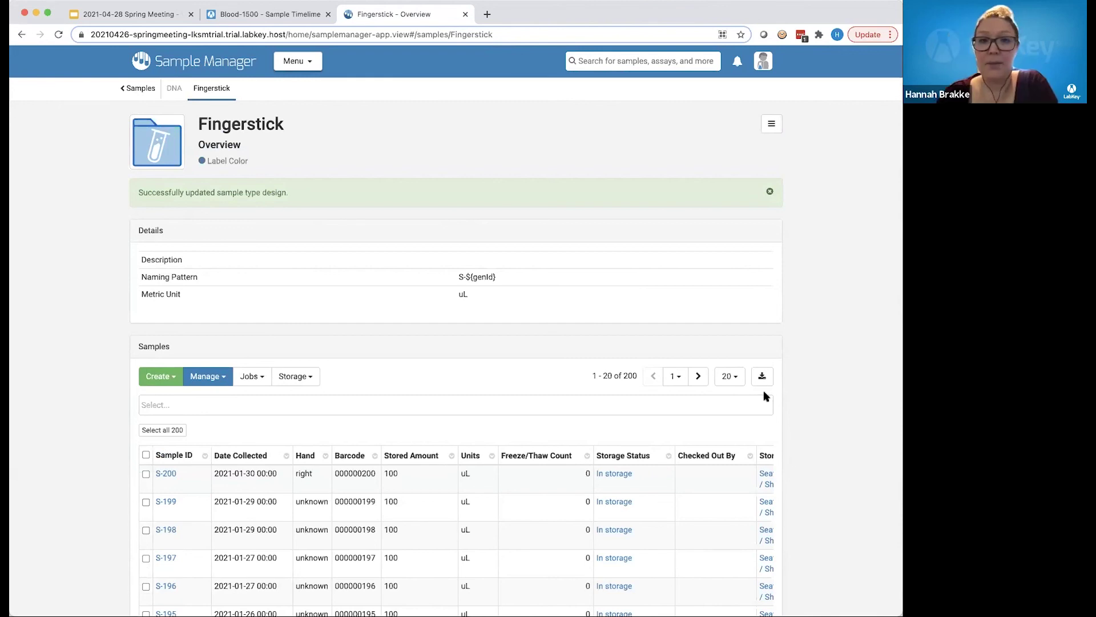
# - Open the LabKey Support portal in a new browser tab and review the Get Started page of the Sample Manager Help project
pyautogui.click(487, 14)
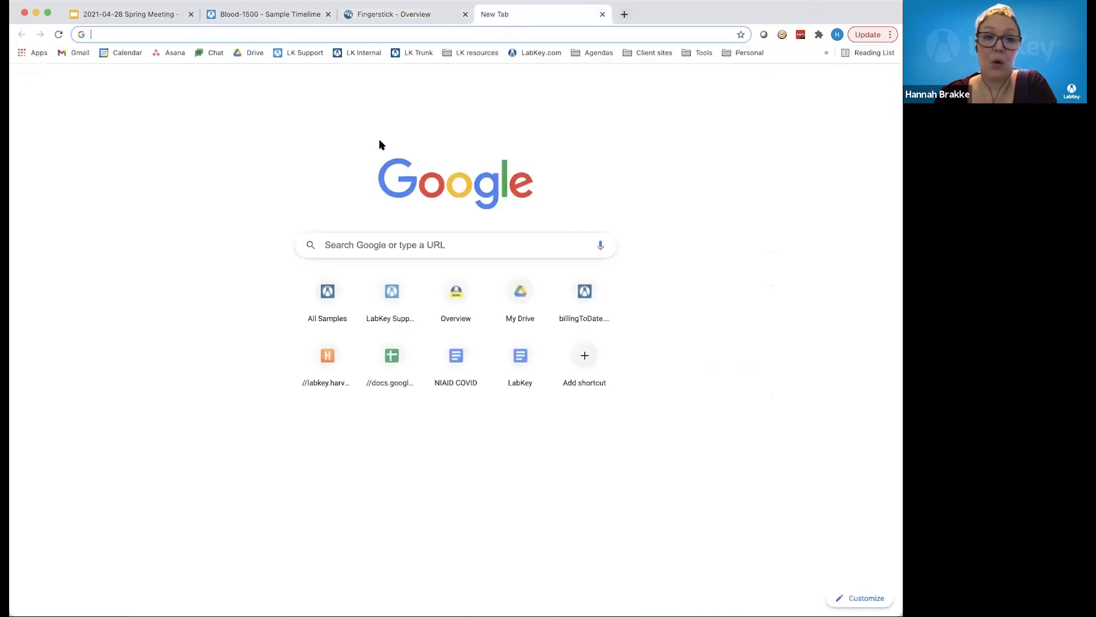
pyautogui.click(305, 52)
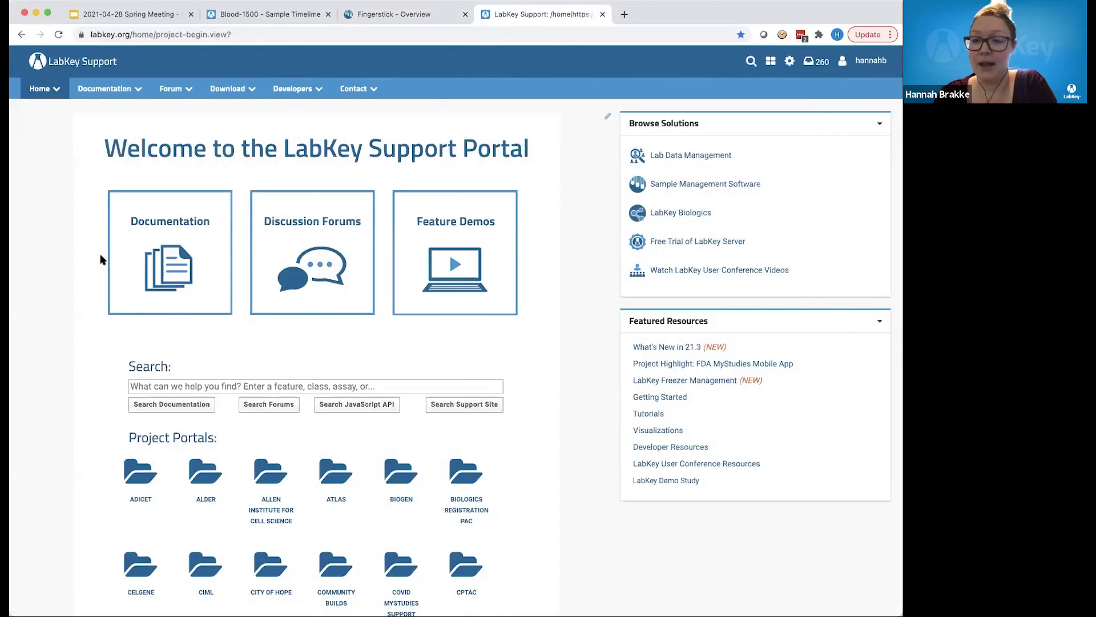
pyautogui.click(26, 90)
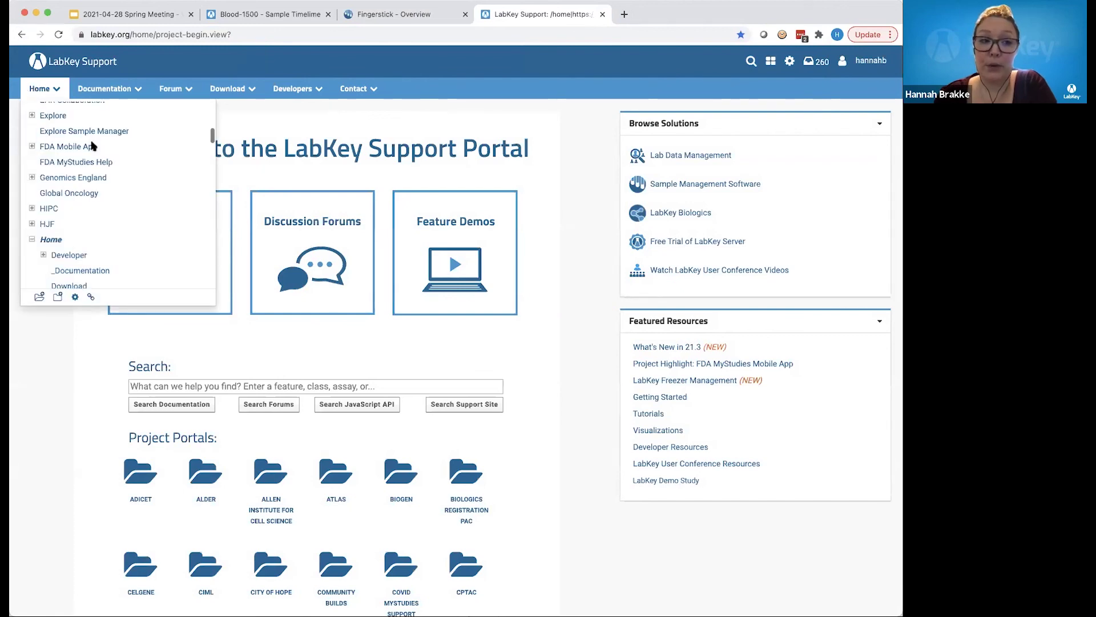
pyautogui.scroll(-5, 125, 234)
pyautogui.scroll(-10, 125, 234)
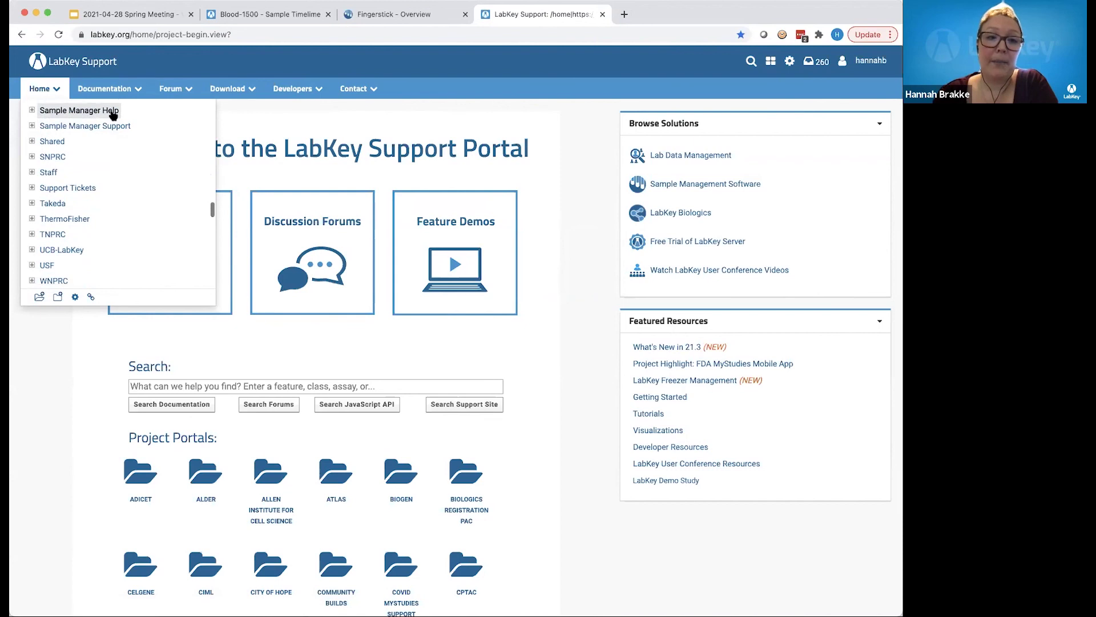
pyautogui.click(110, 109)
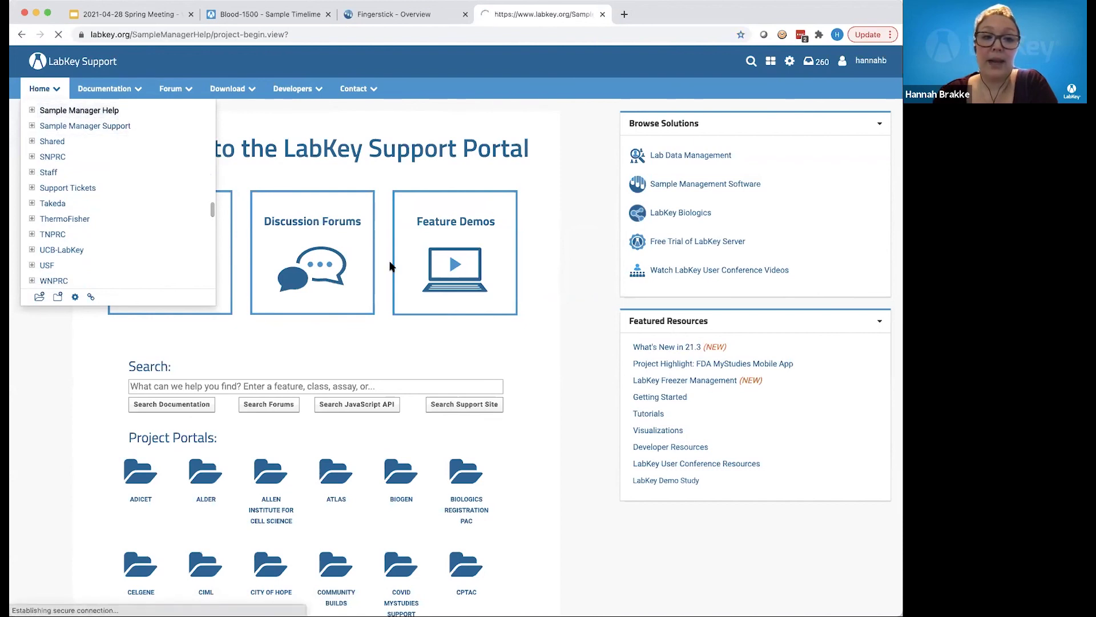
pyautogui.click(731, 231)
pyautogui.scroll(-3, 570, 318)
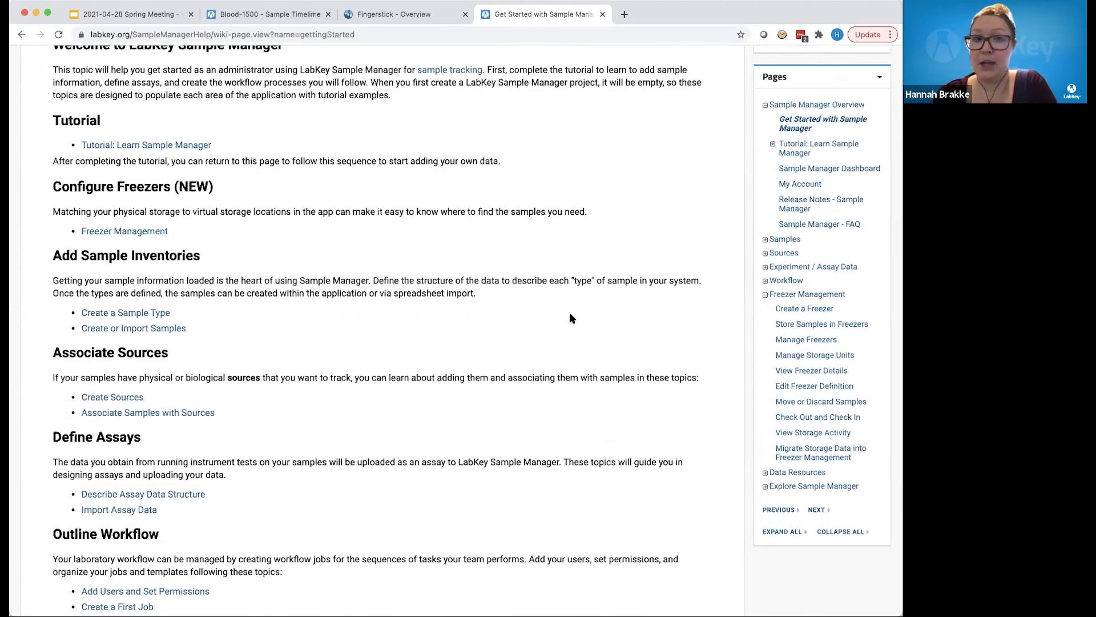
# - Back in the trial, download the file import template for DNA samples, leave the import without importing, and switch to the Questions slide
pyautogui.click(413, 14)
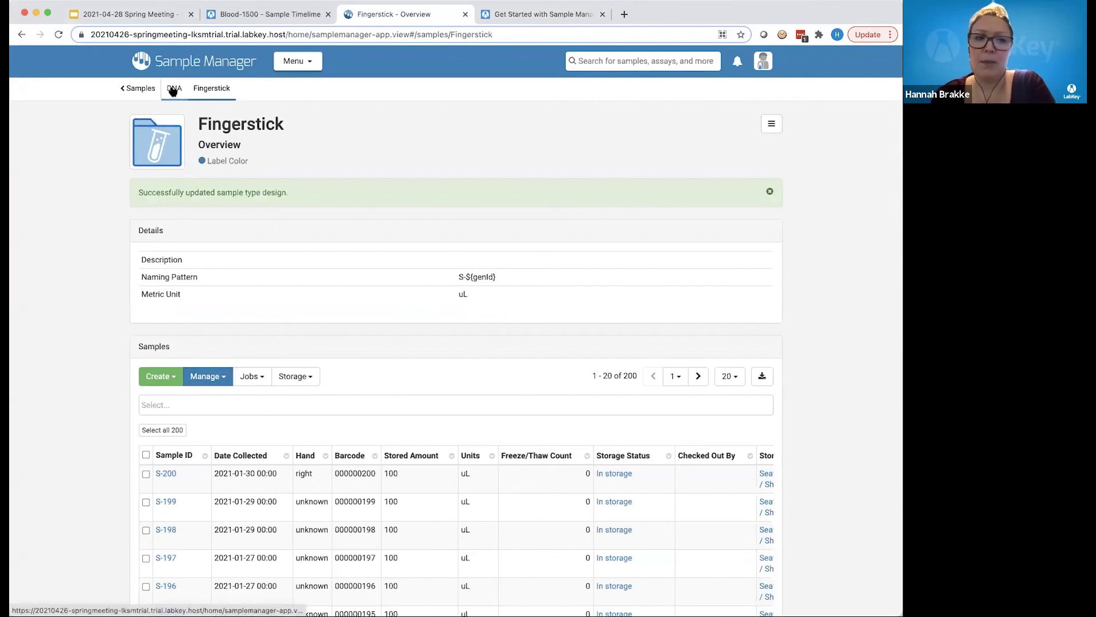
pyautogui.click(173, 91)
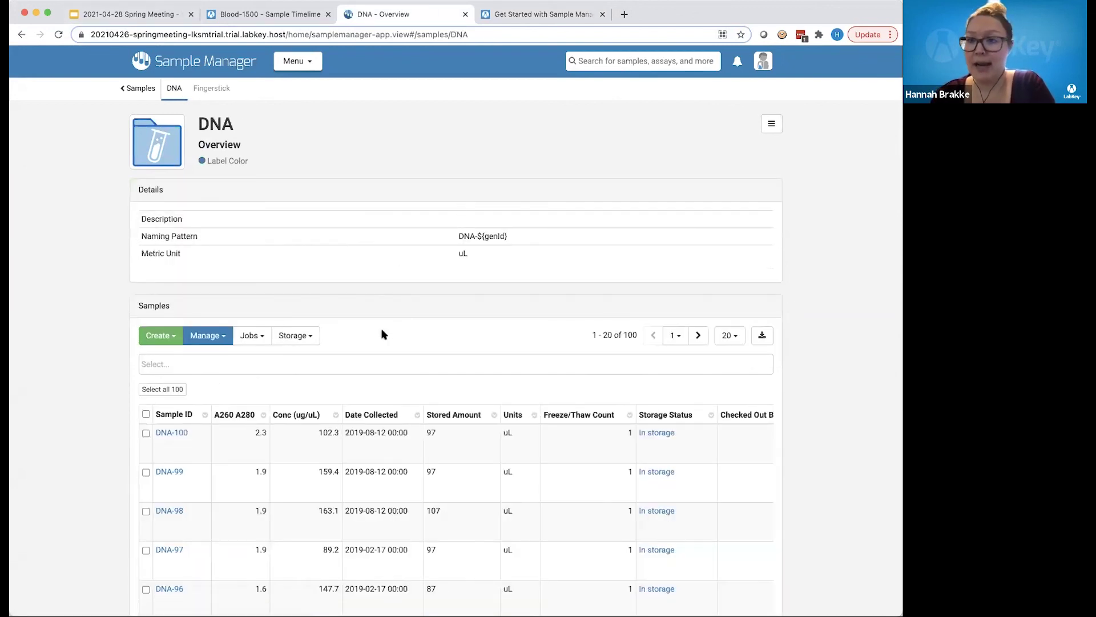
pyautogui.click(217, 337)
pyautogui.click(216, 358)
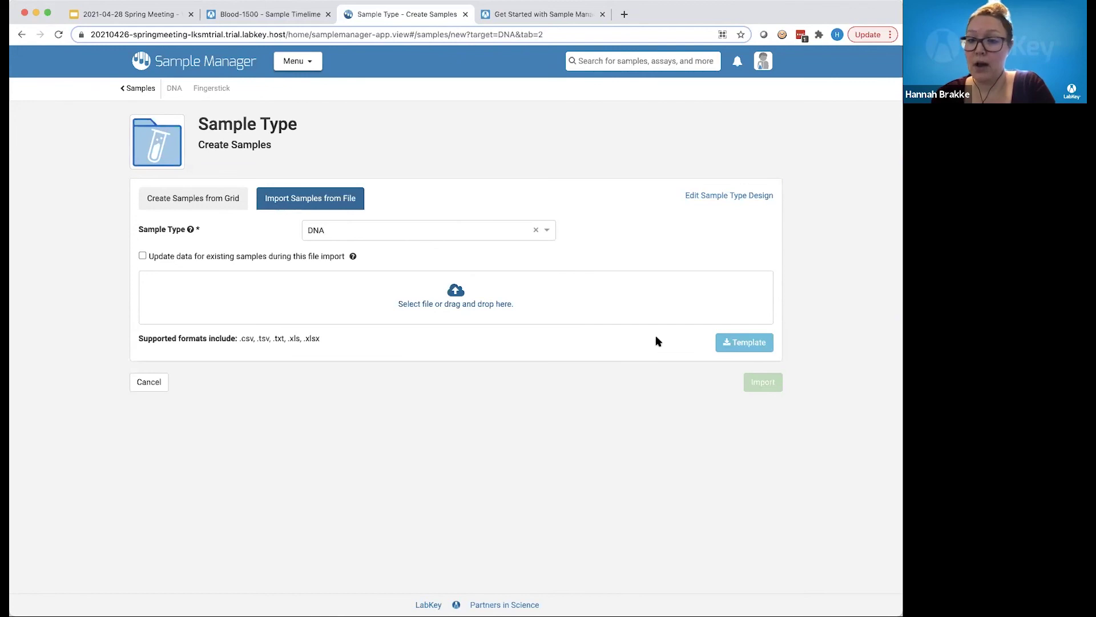
pyautogui.click(742, 343)
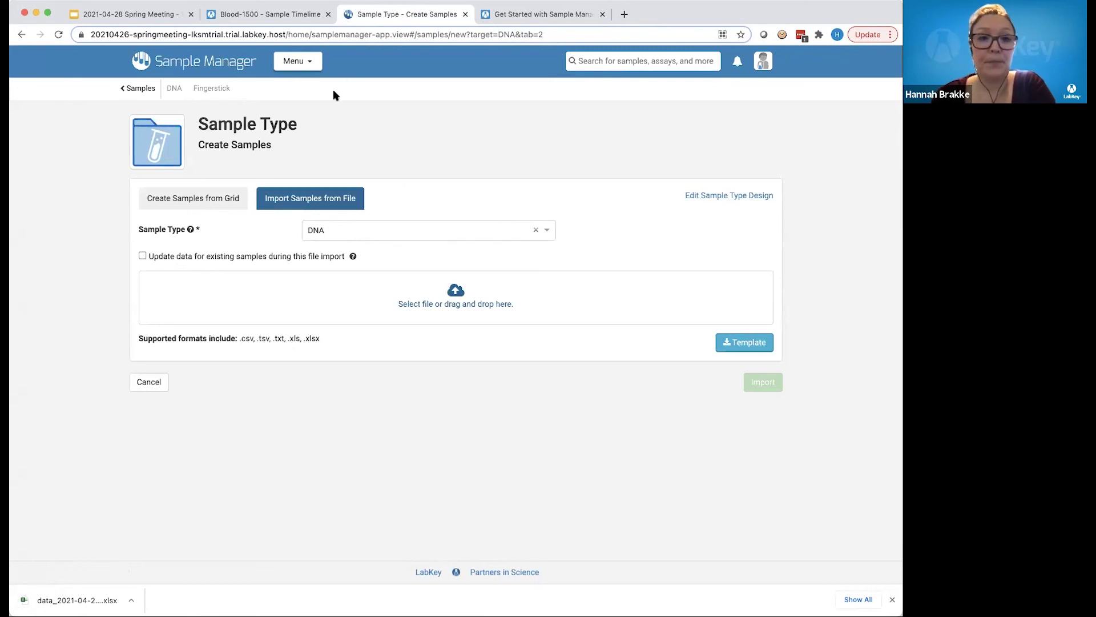
pyautogui.click(149, 383)
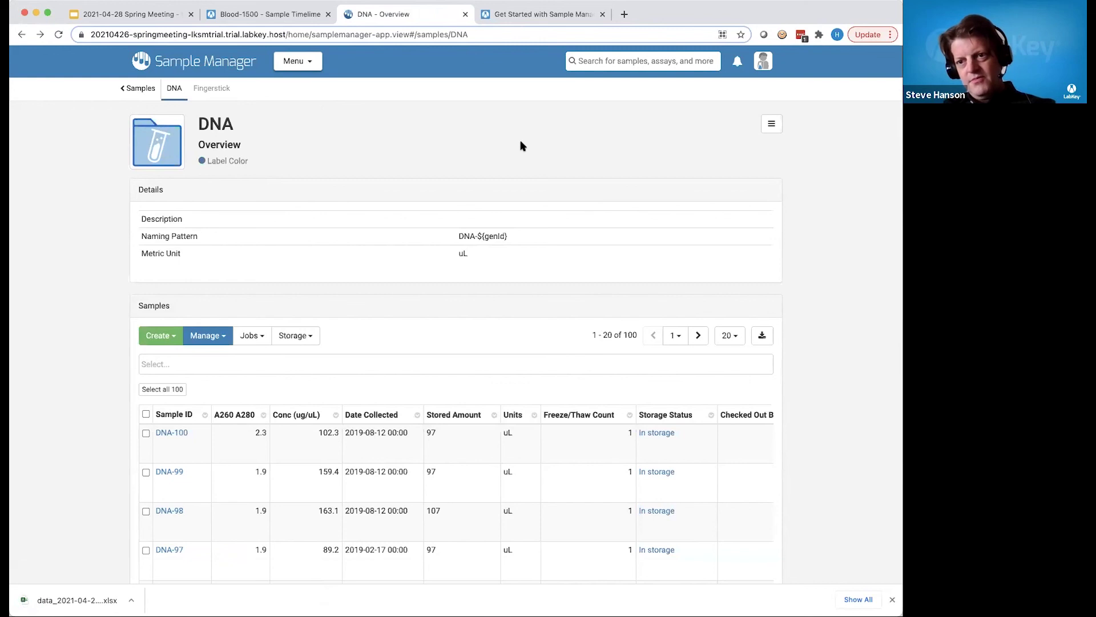
pyautogui.click(128, 16)
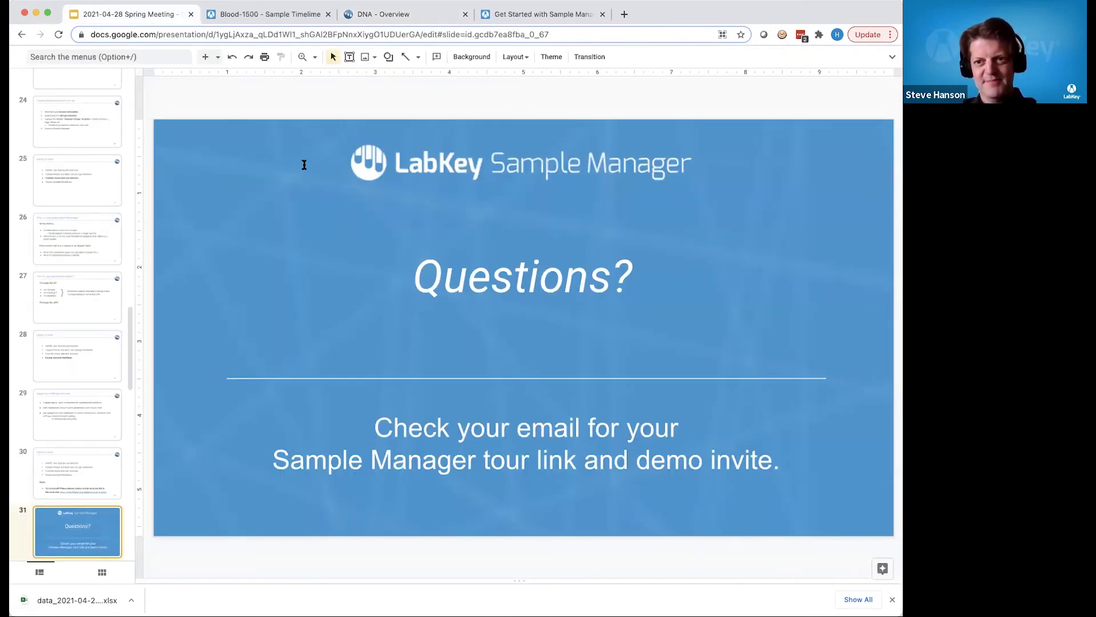